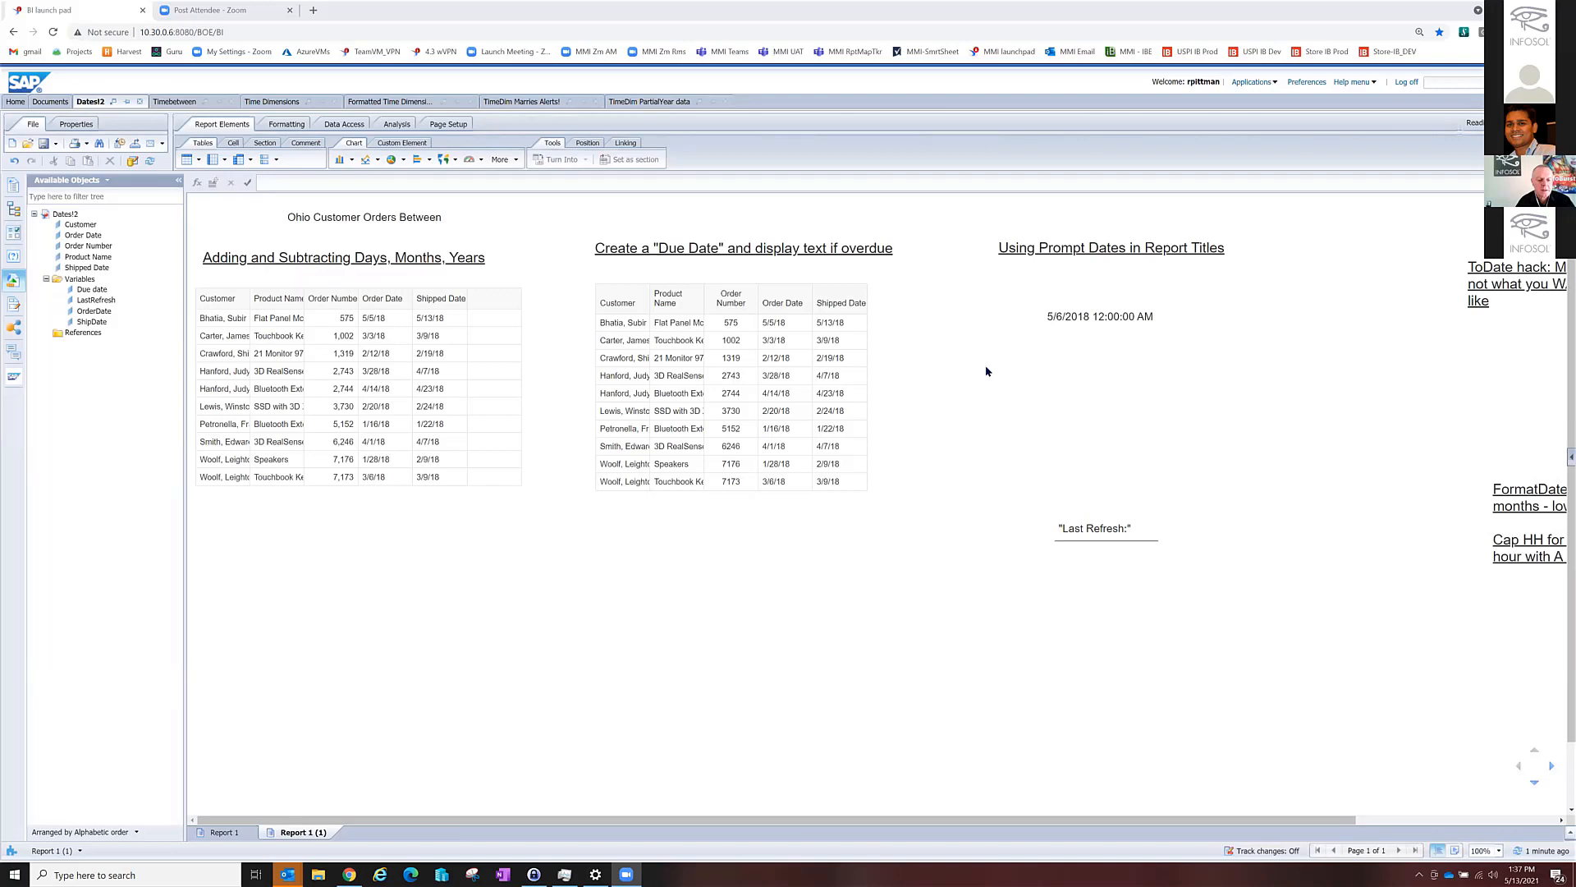
Refresh the report data, accepting the existing start and end order date prompt values.
left_click(1069, 324)
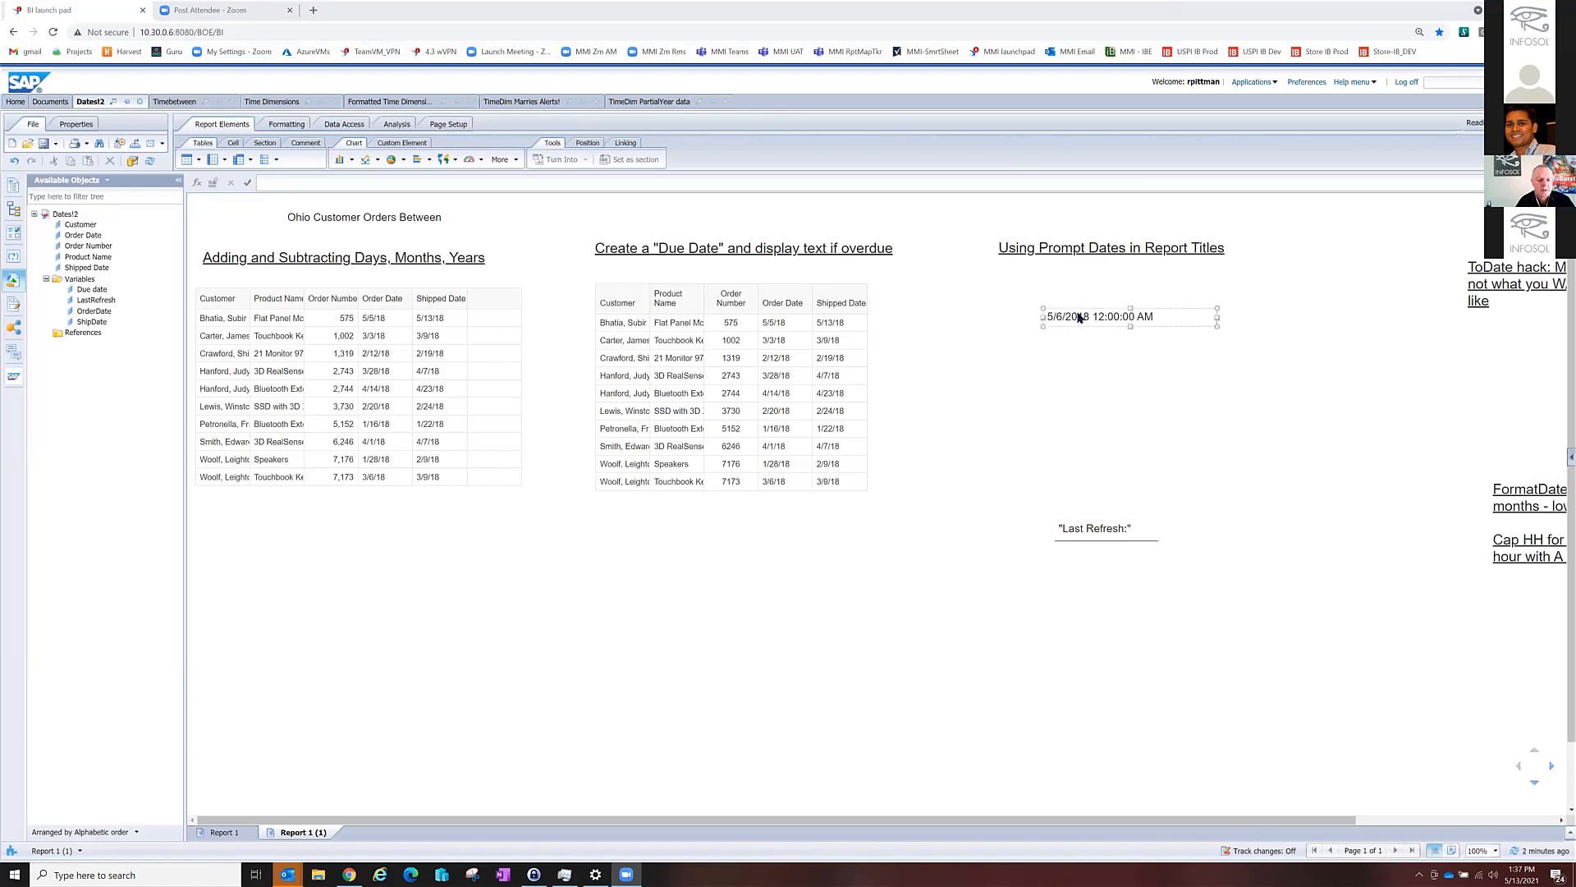
left_click(1079, 318)
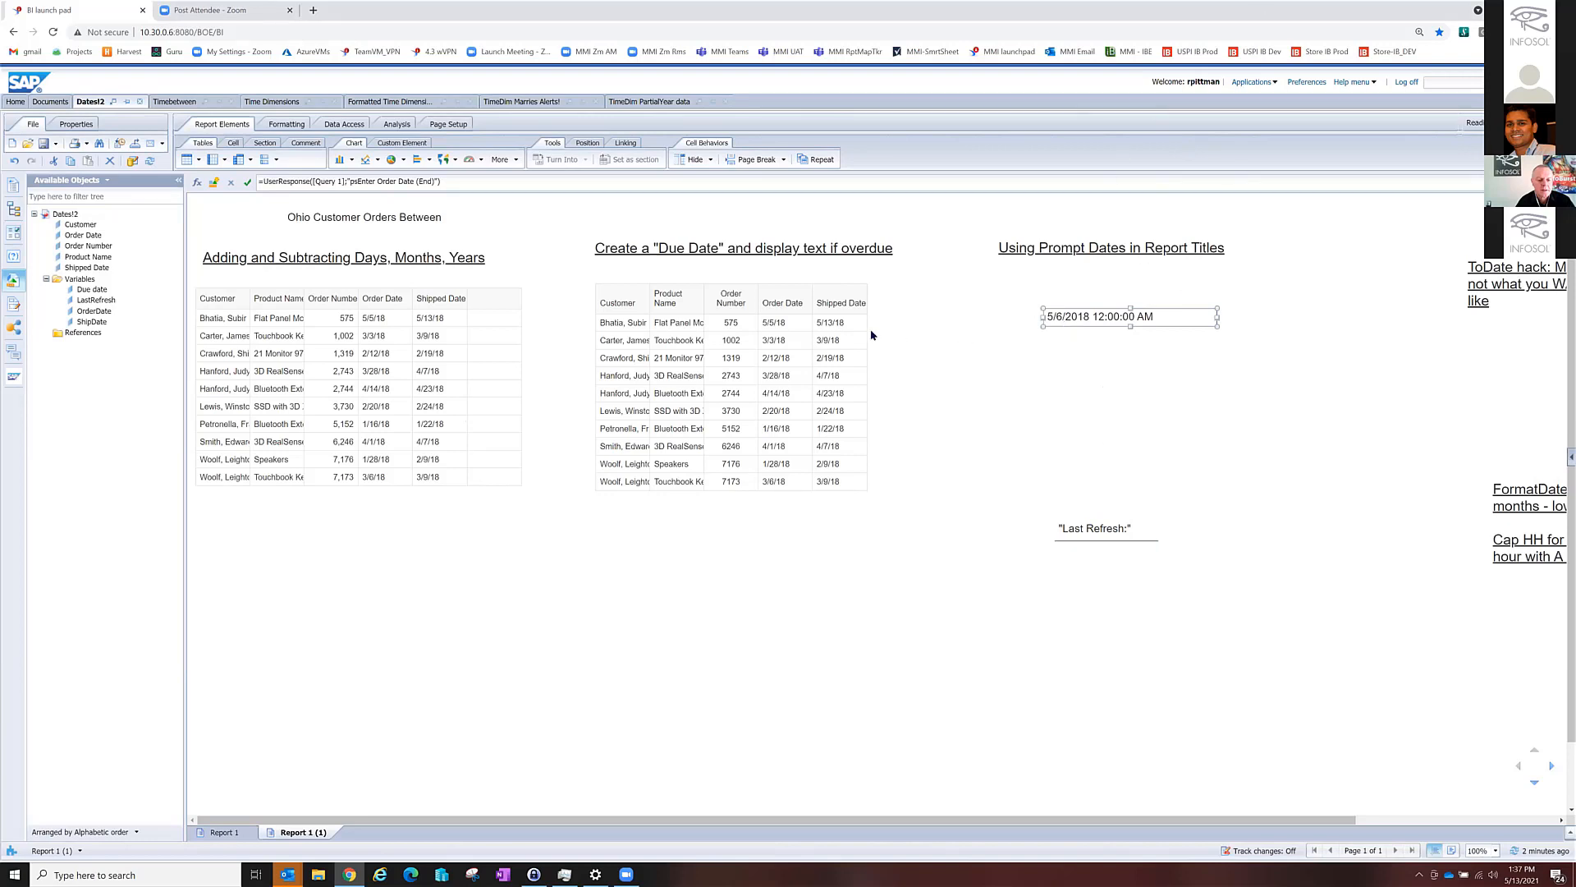
left_click(149, 163)
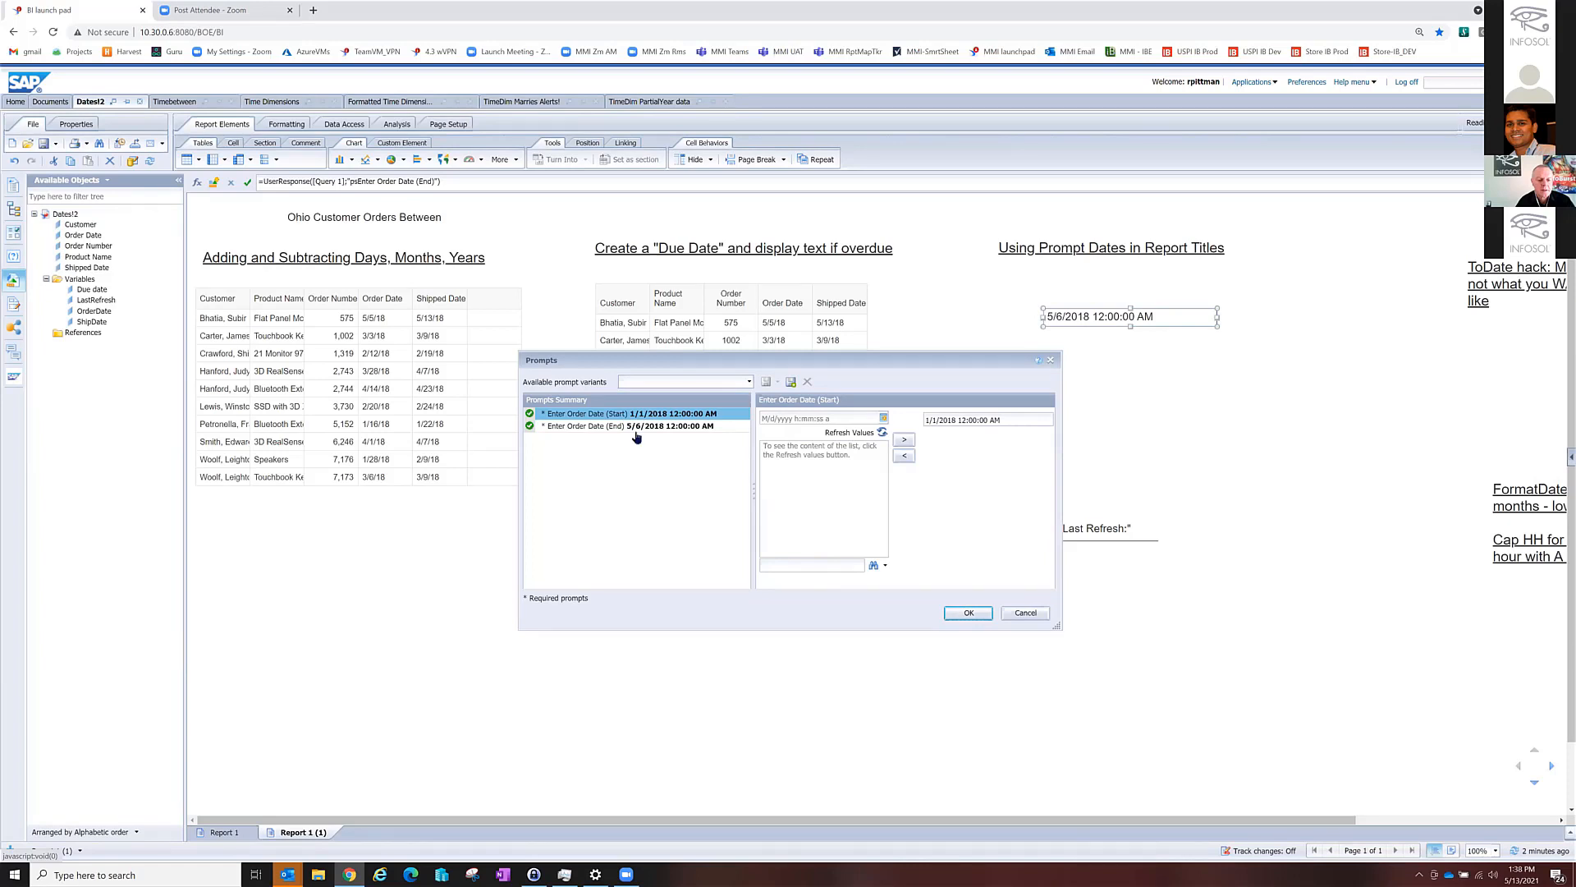
left_click(966, 614)
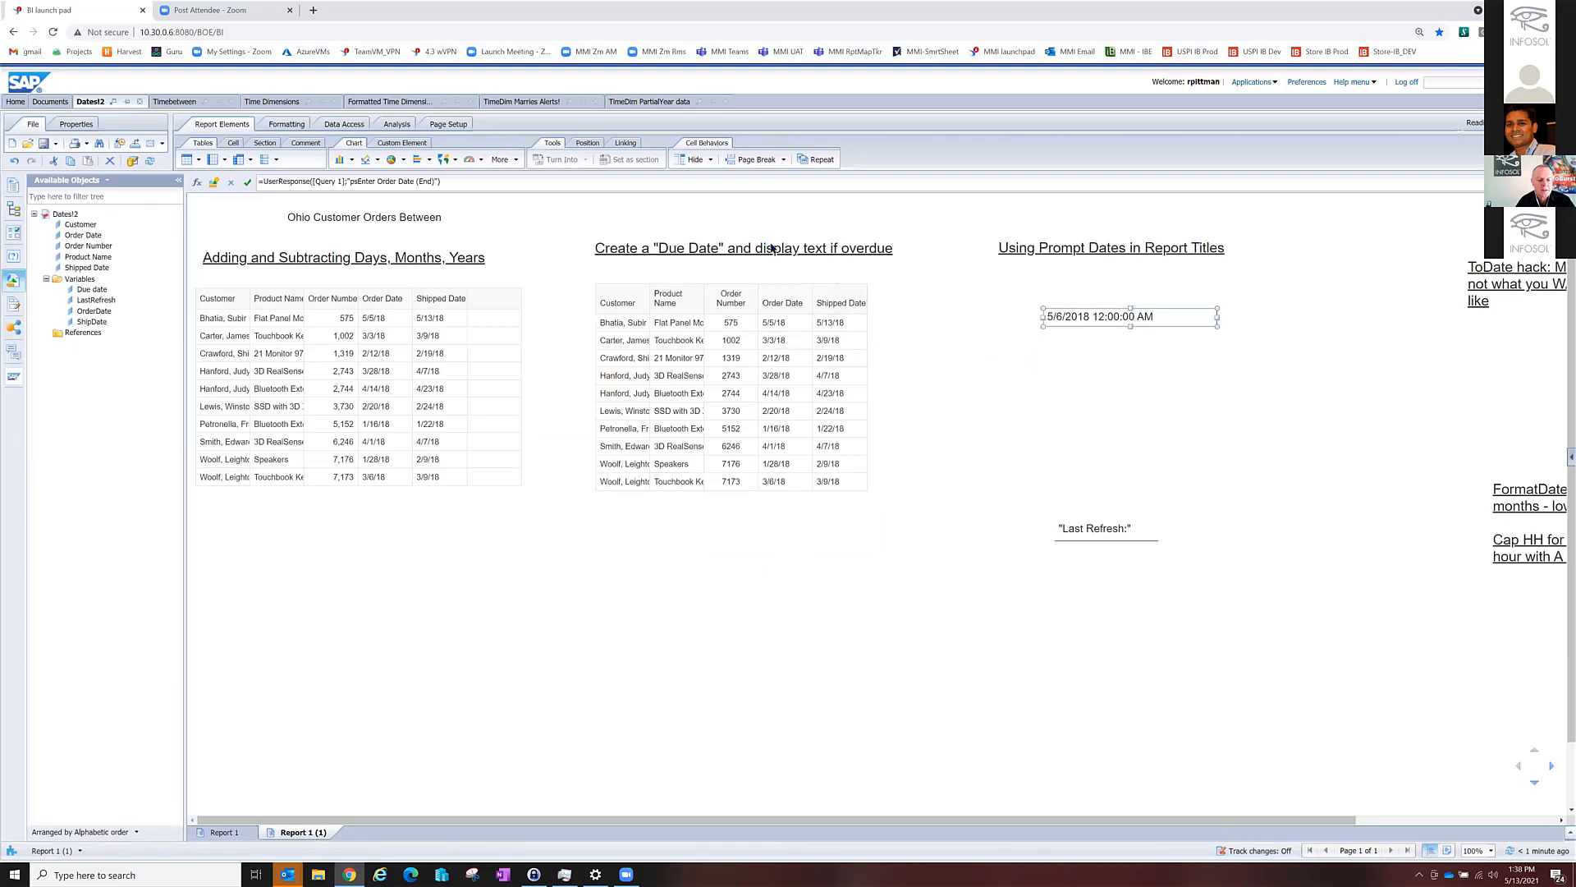
Insert a predefined prompt cell for Enter Order Date (Start) from Query 1 just below the end date cell.
left_click(232, 145)
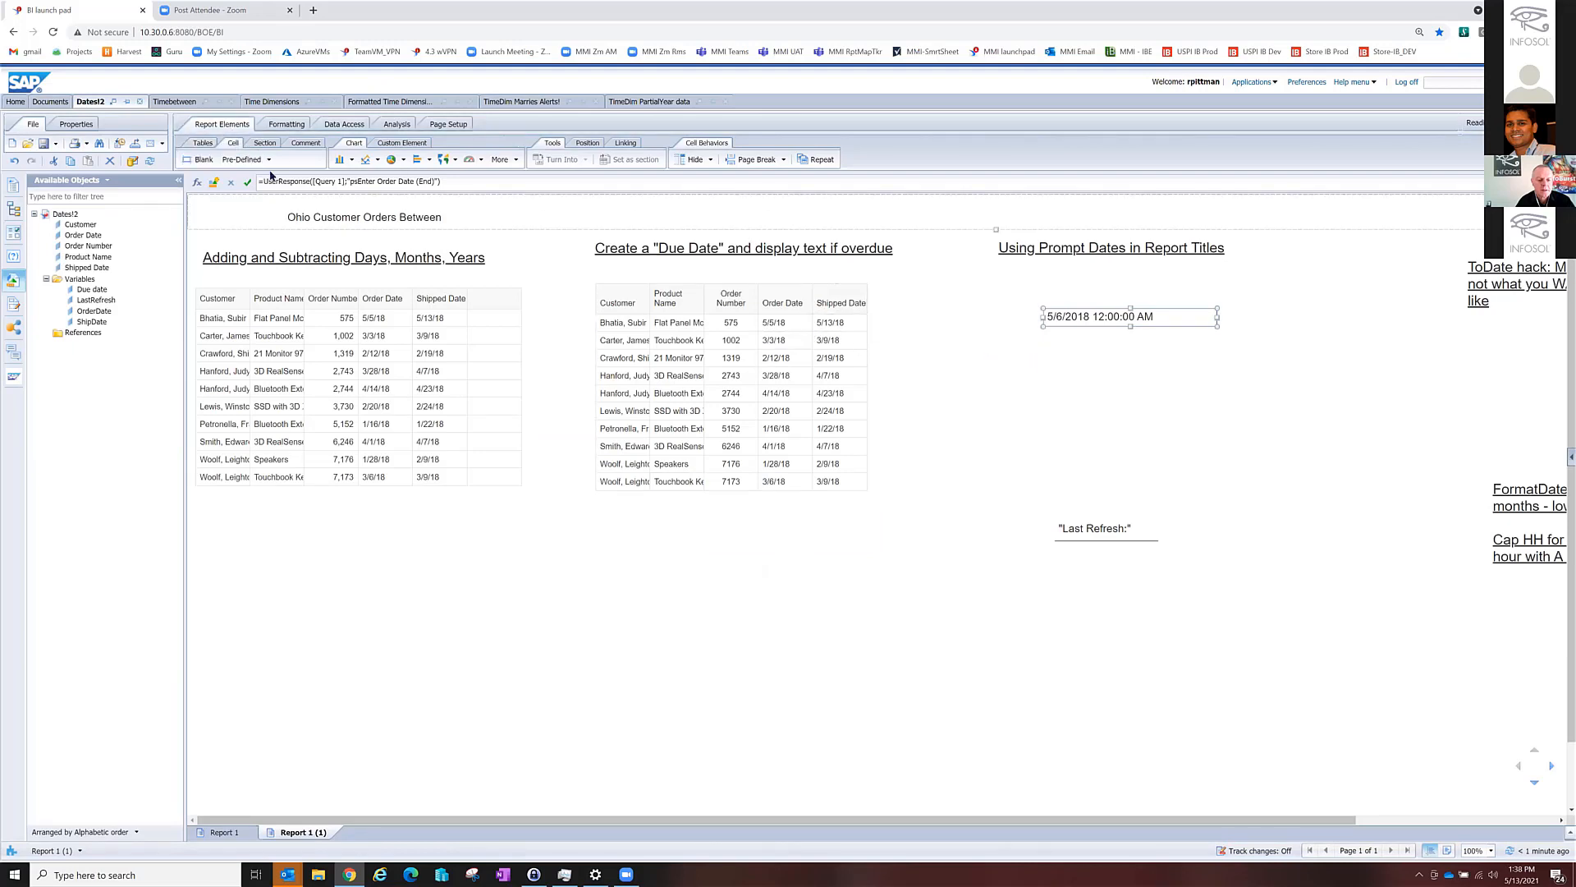
left_click(233, 161)
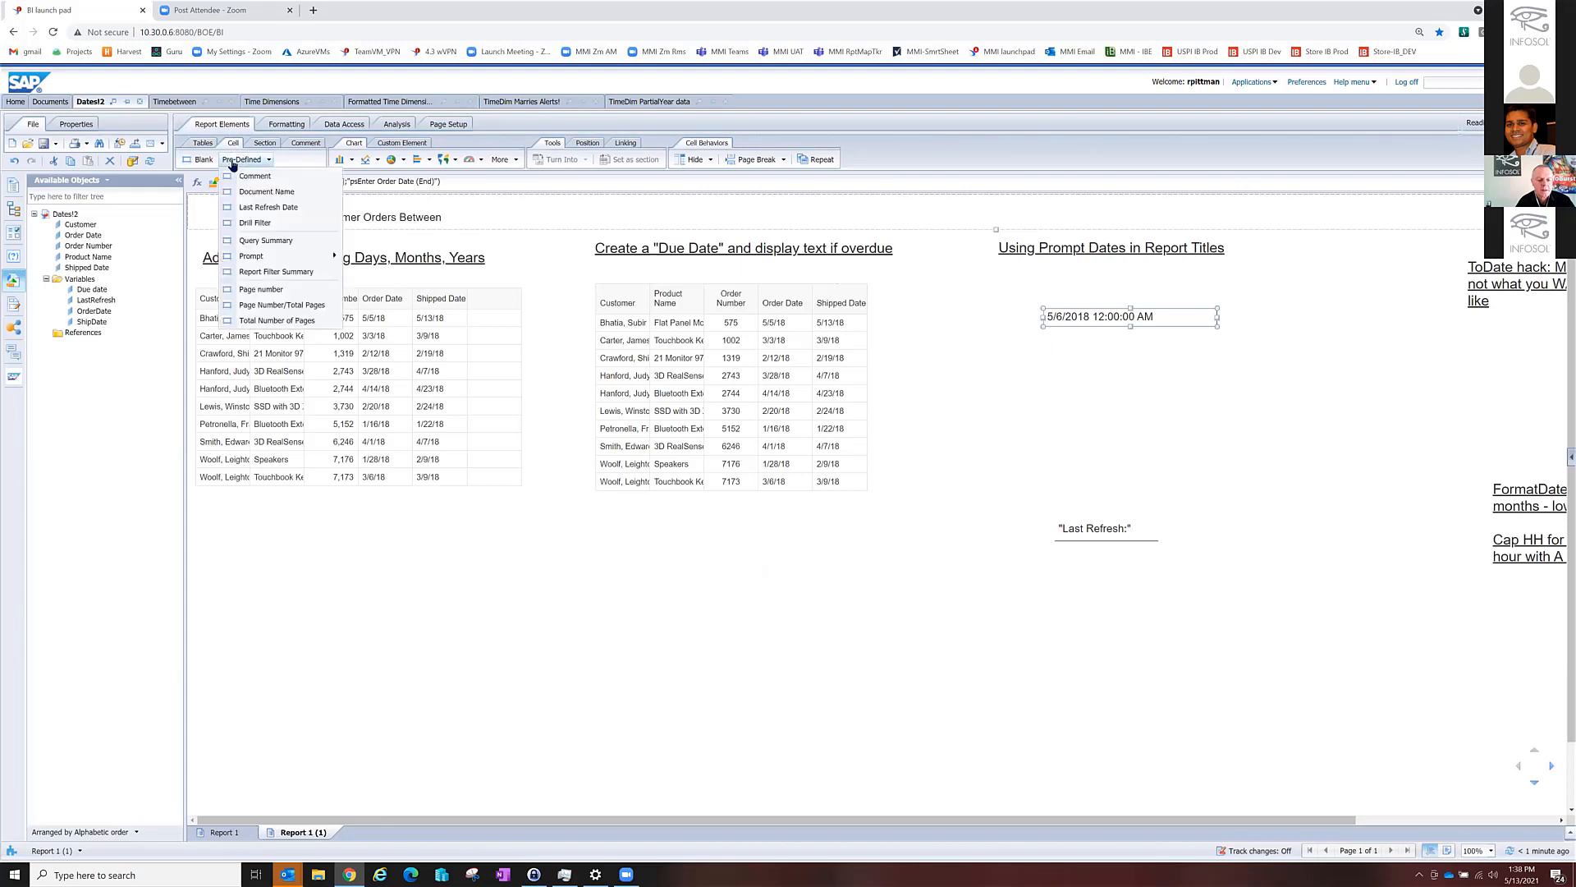
mouse_move(264, 260)
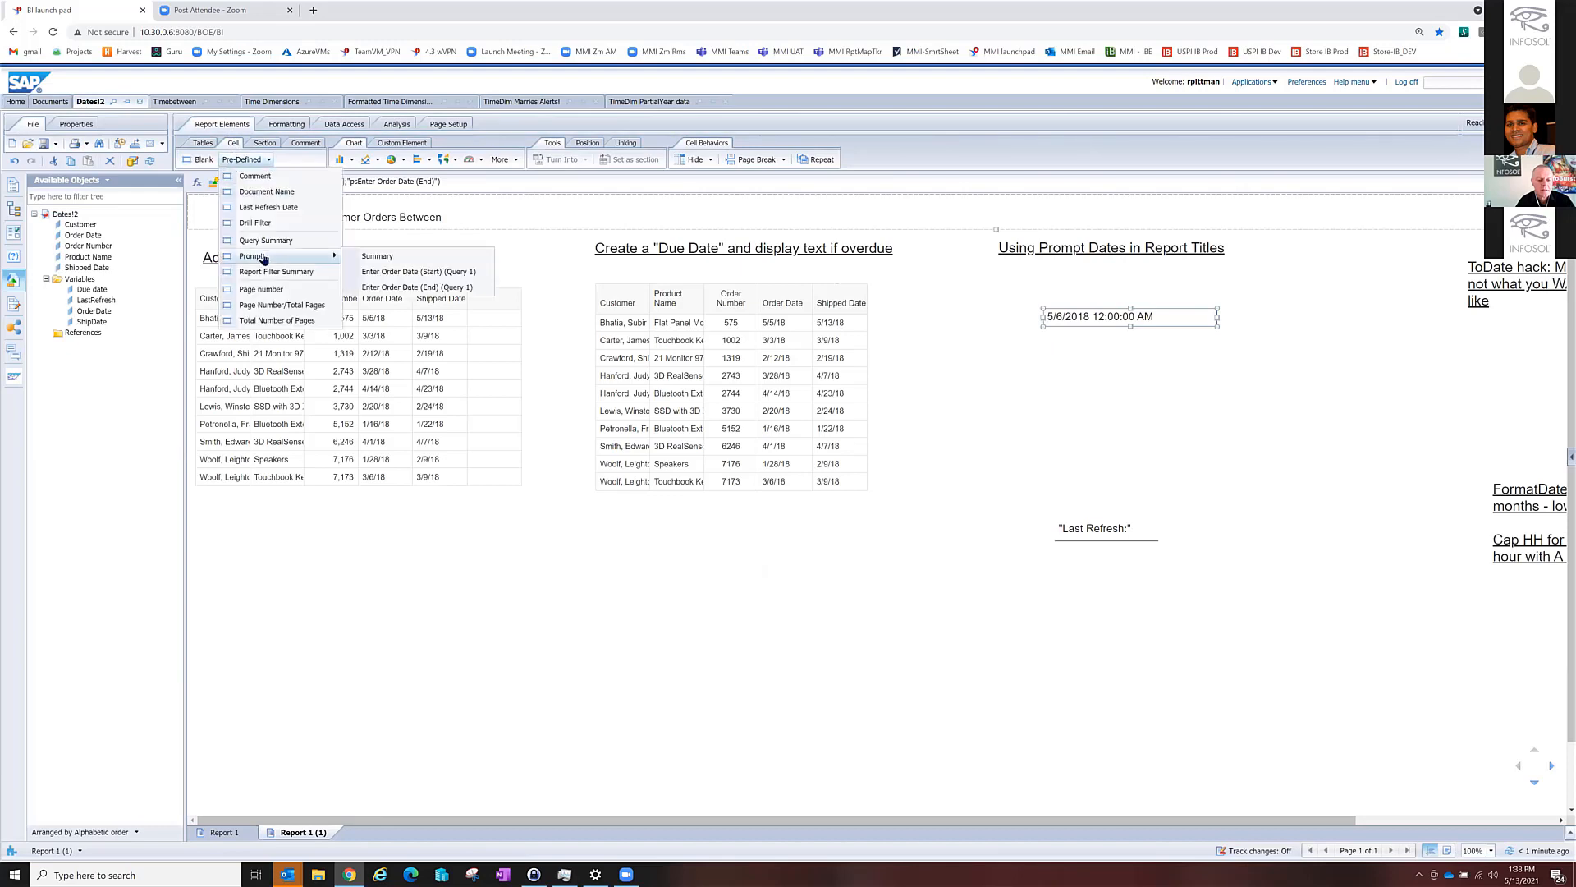
left_click(390, 278)
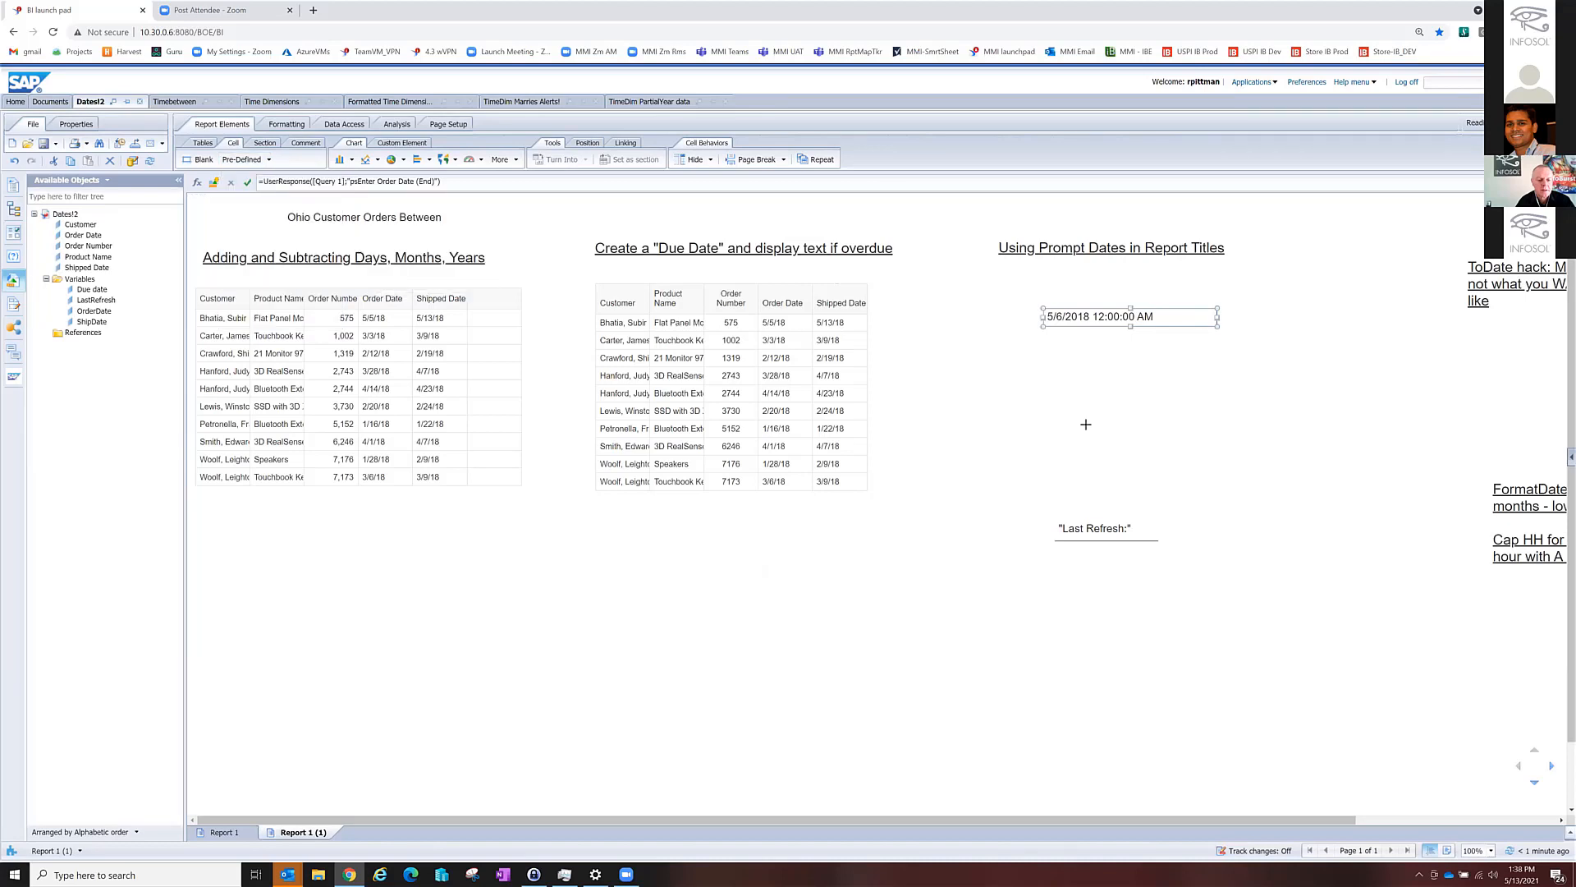
left_click(1033, 360)
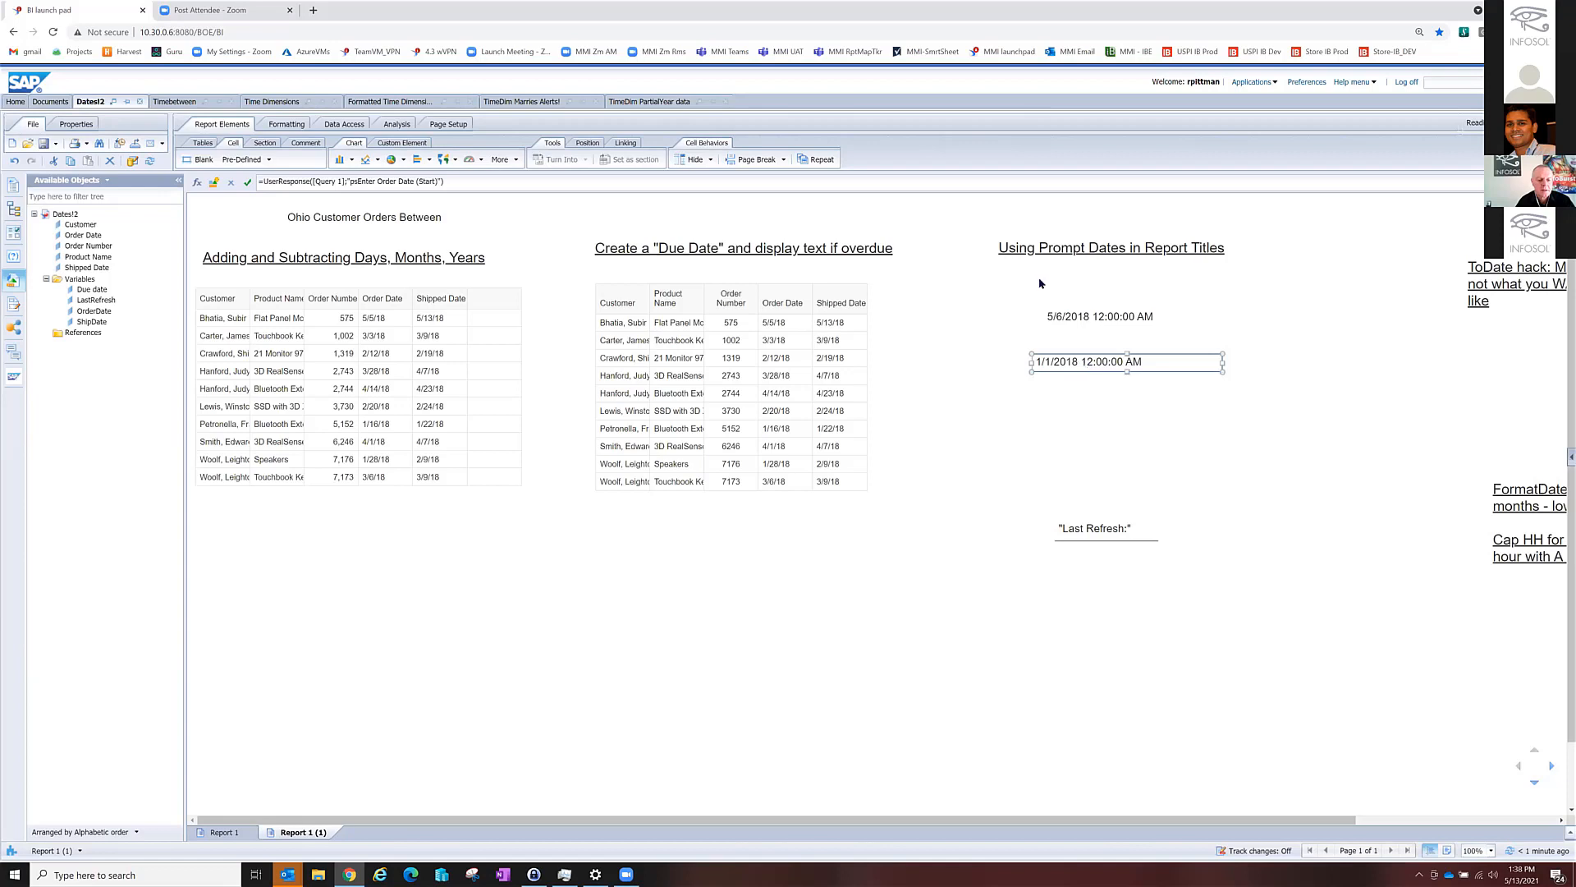
left_click(1071, 318)
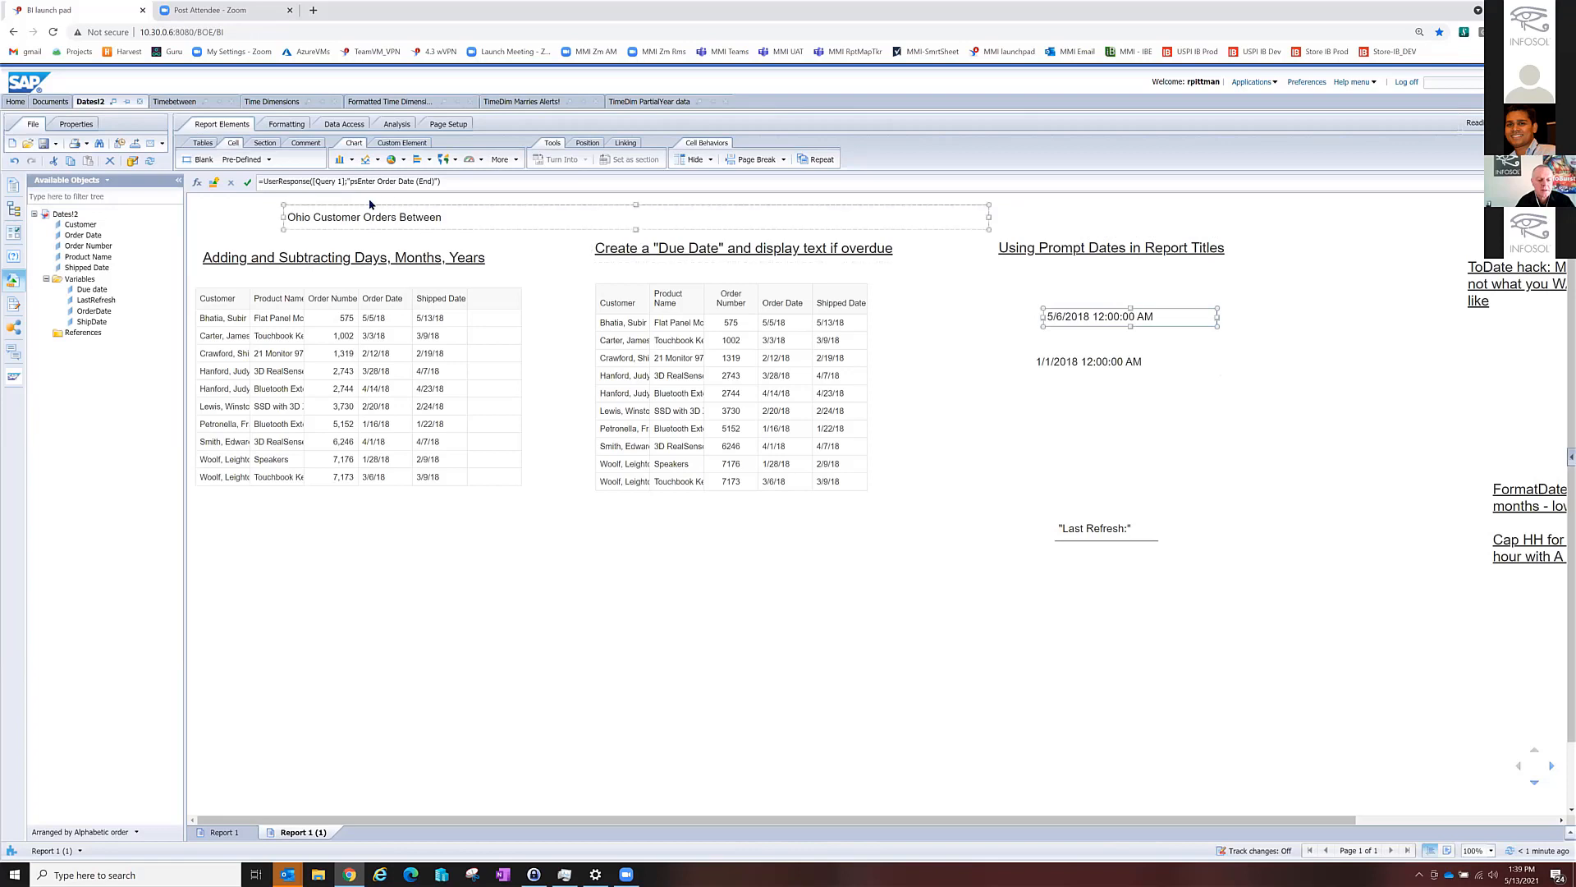
left_click(261, 181)
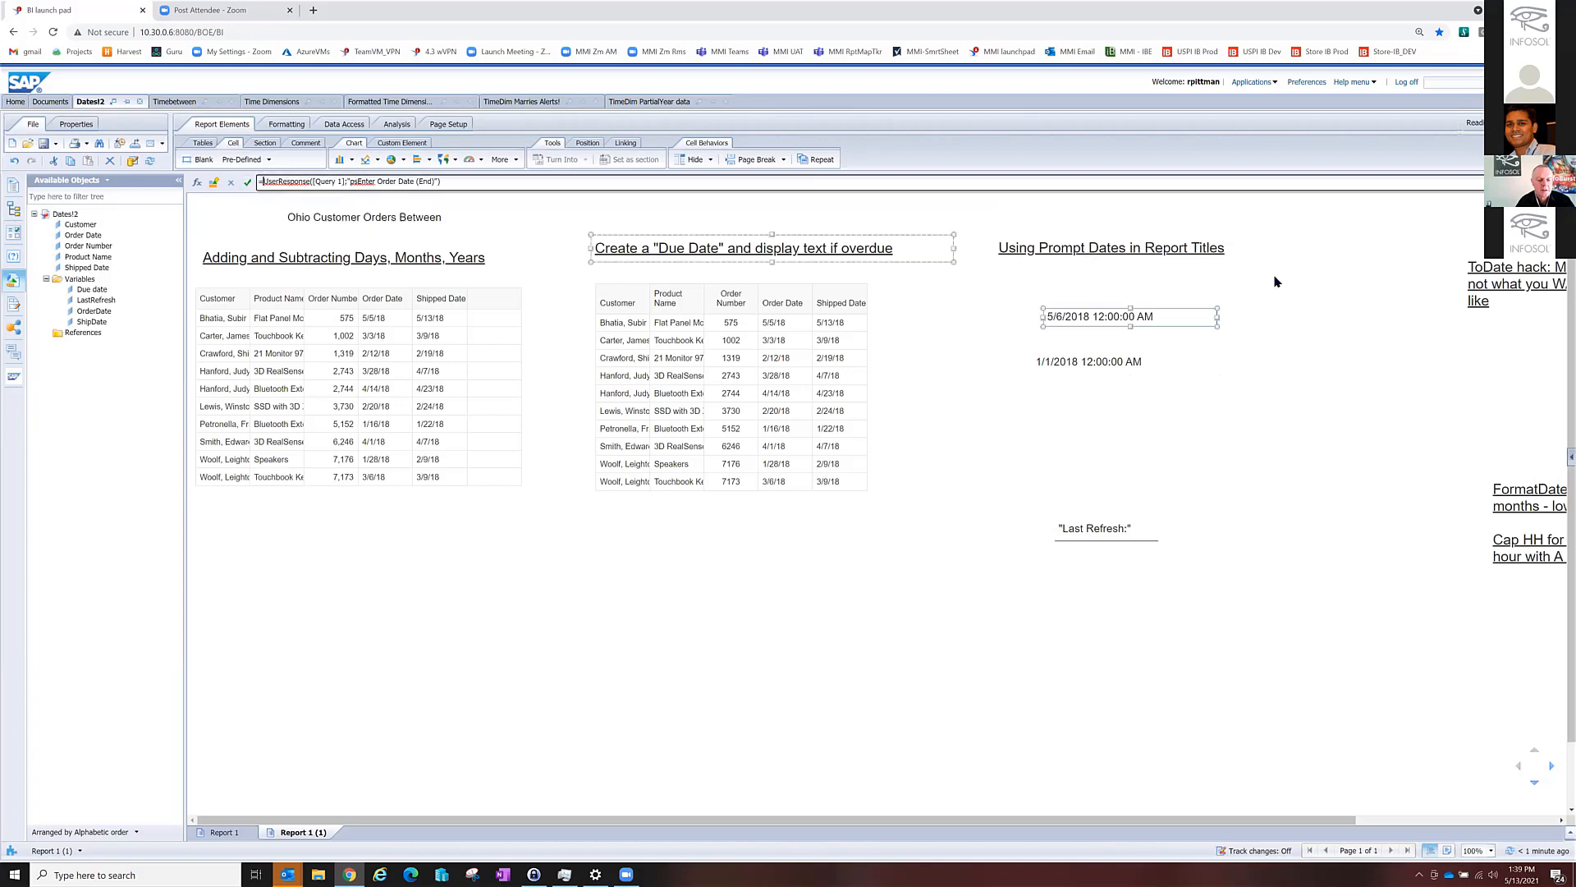
left_click(1094, 362)
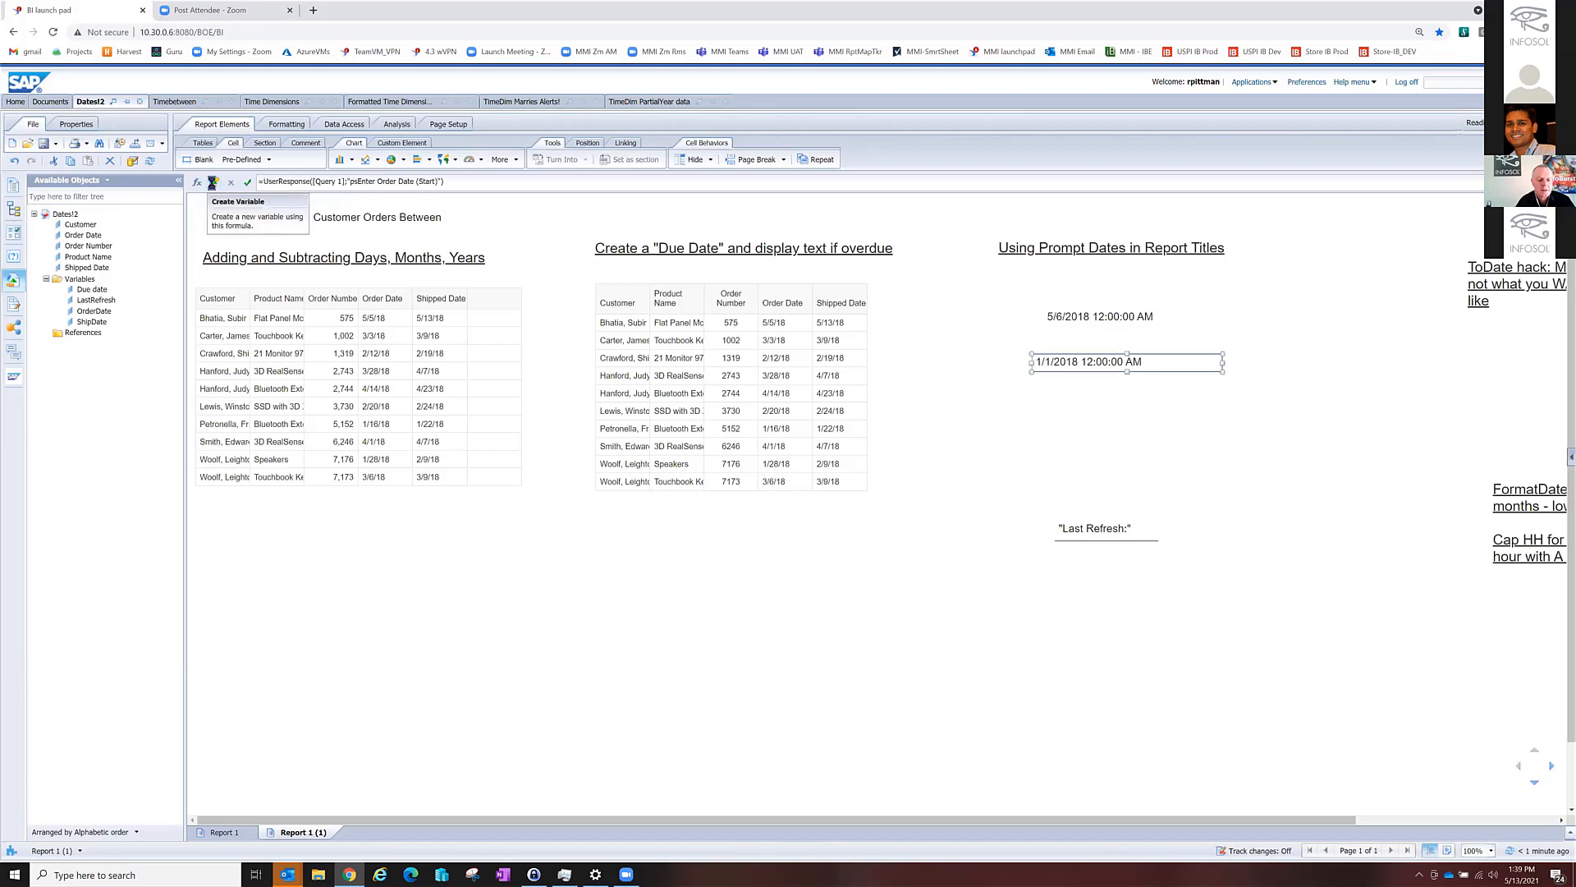
left_click(213, 184)
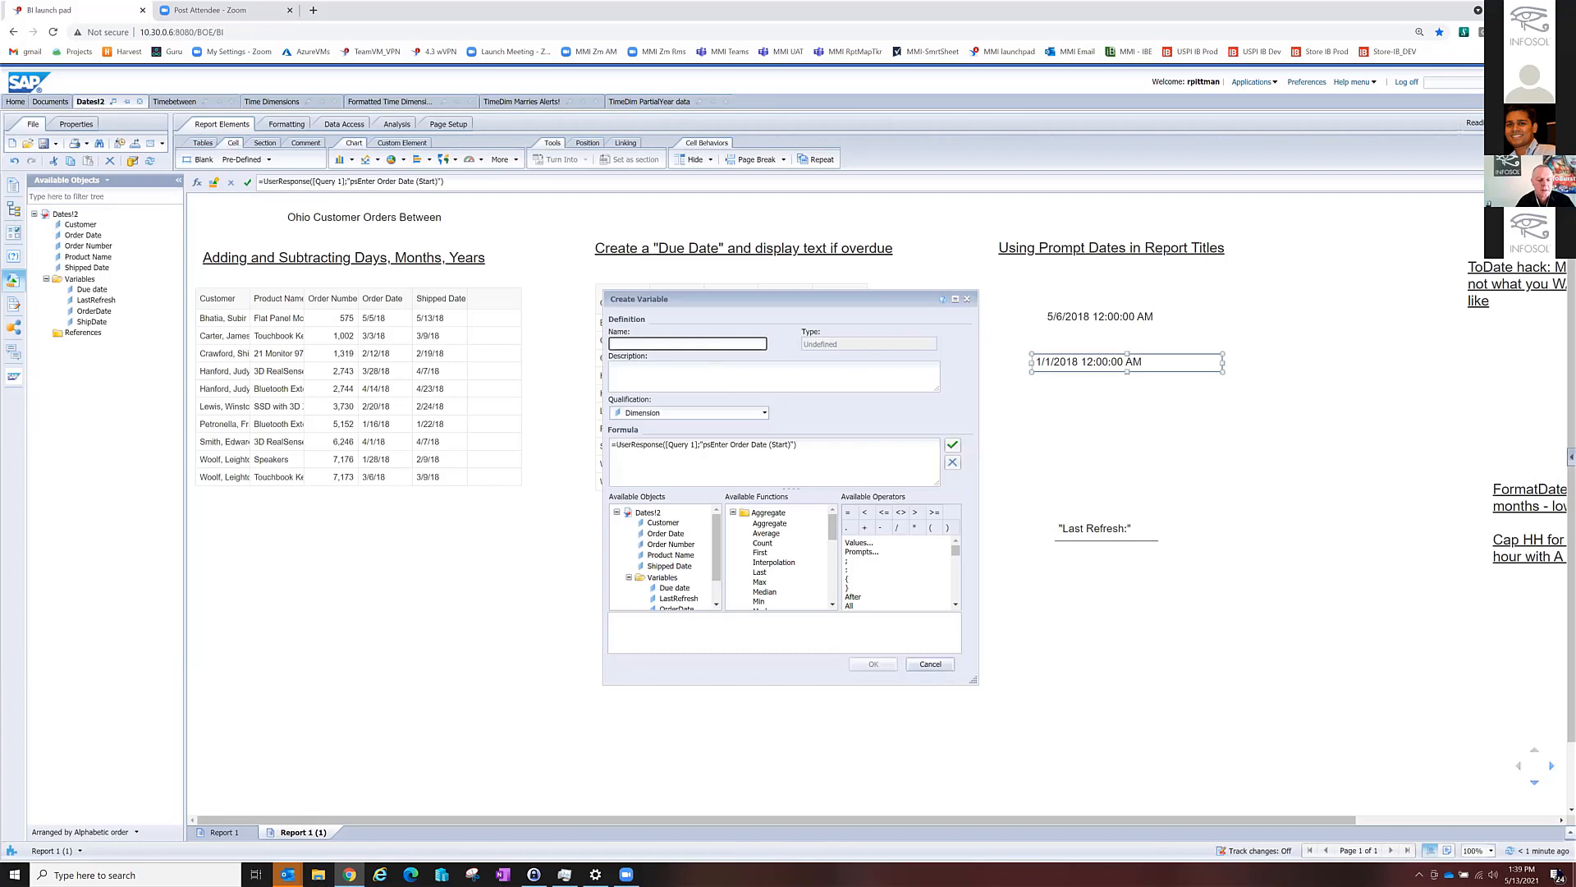
type("vStartDate")
key("ctrl+a")
left_click(952, 445)
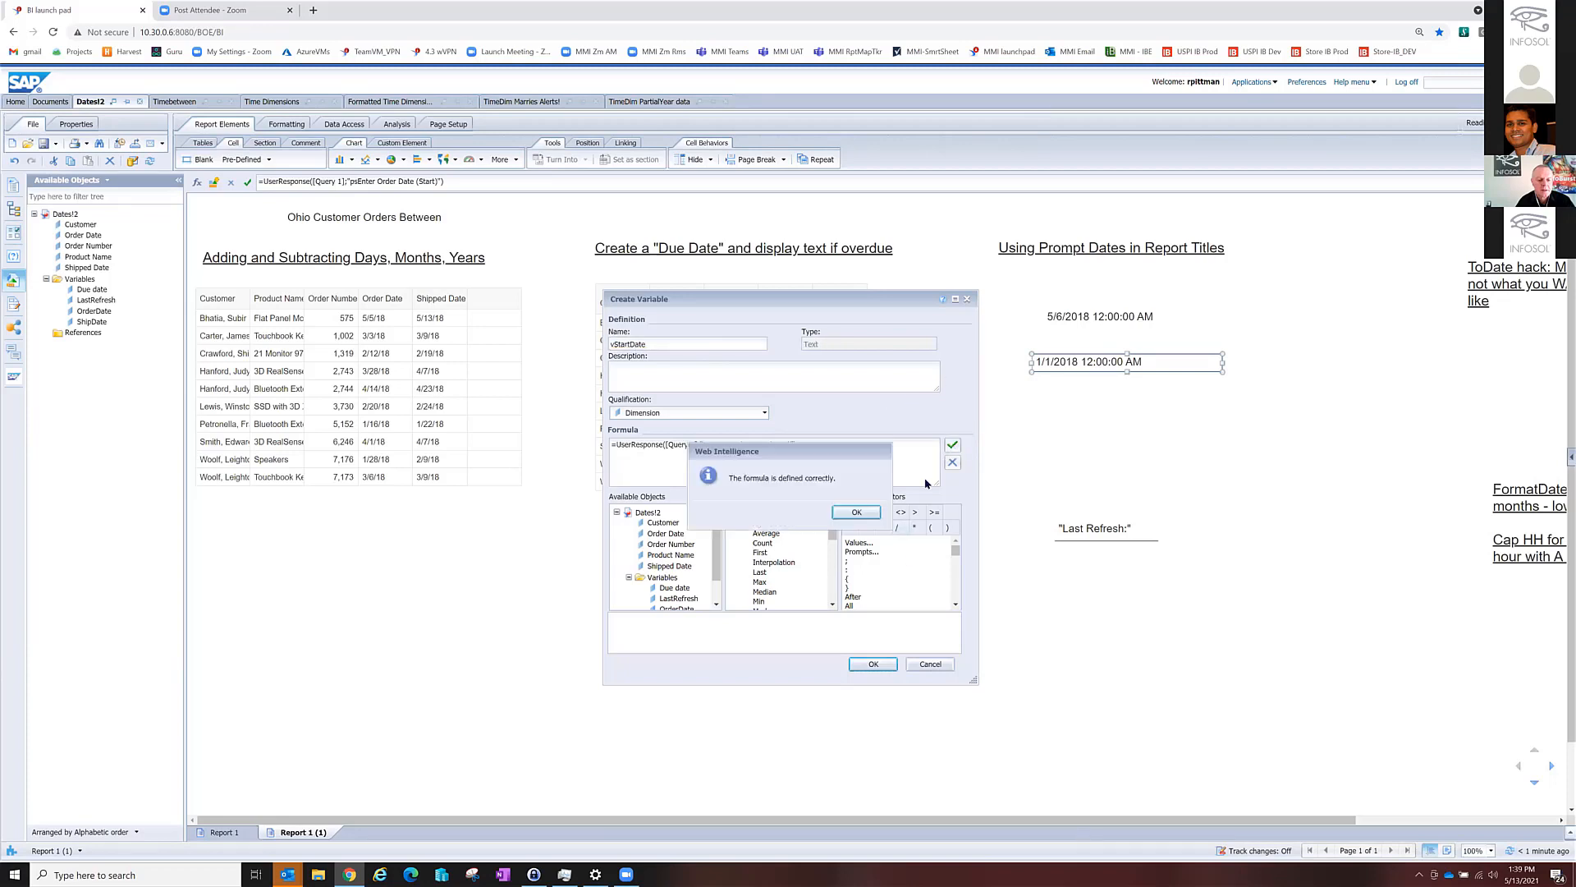
left_click(852, 512)
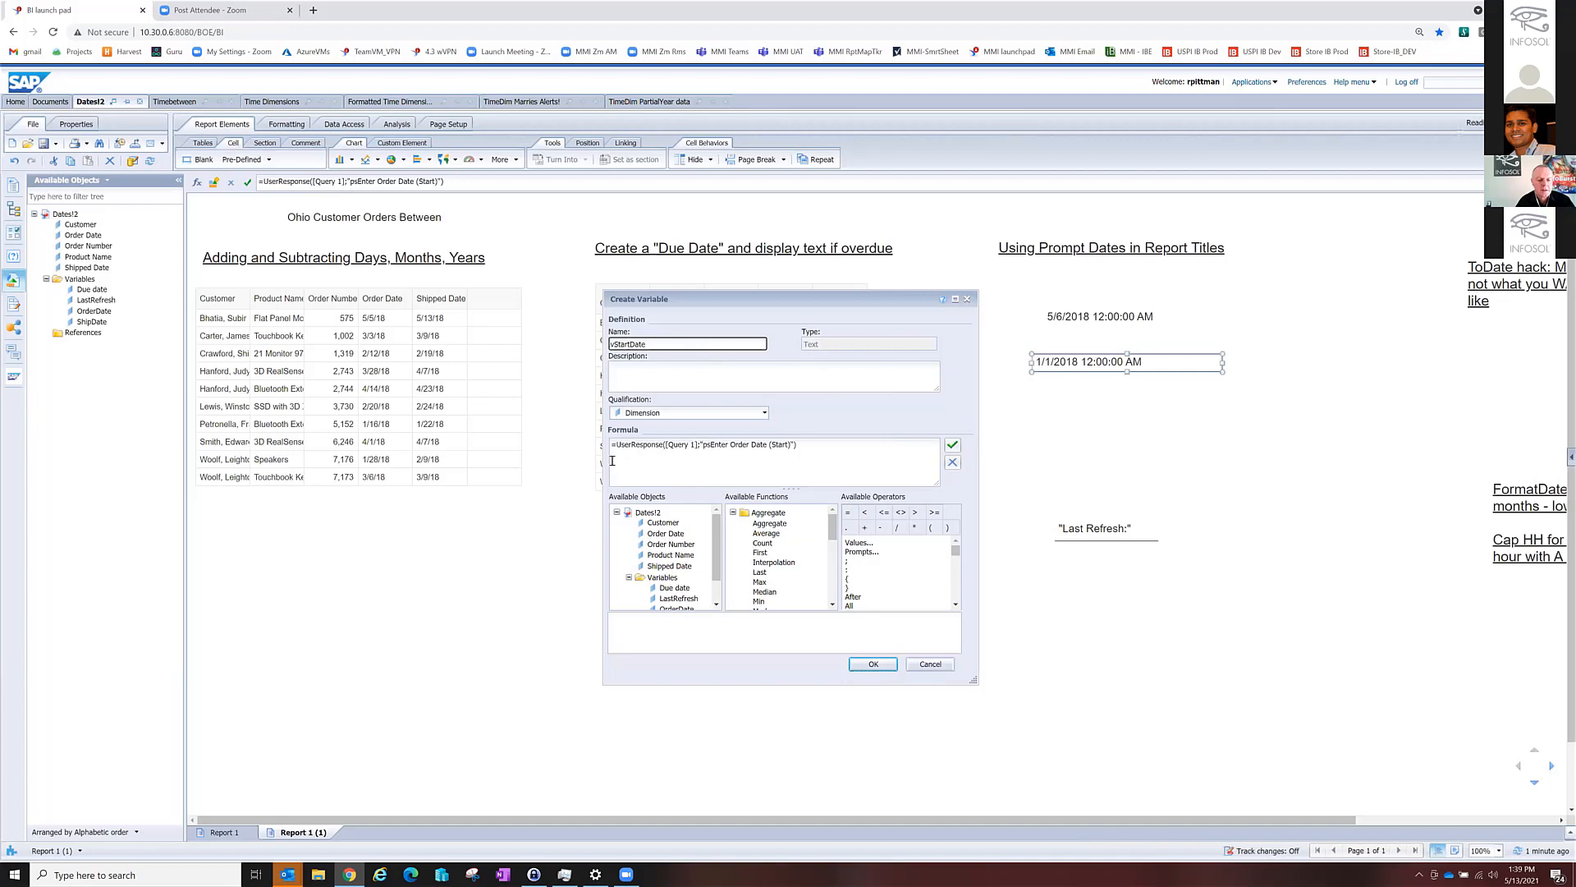
left_click_drag(618, 446, 661, 446)
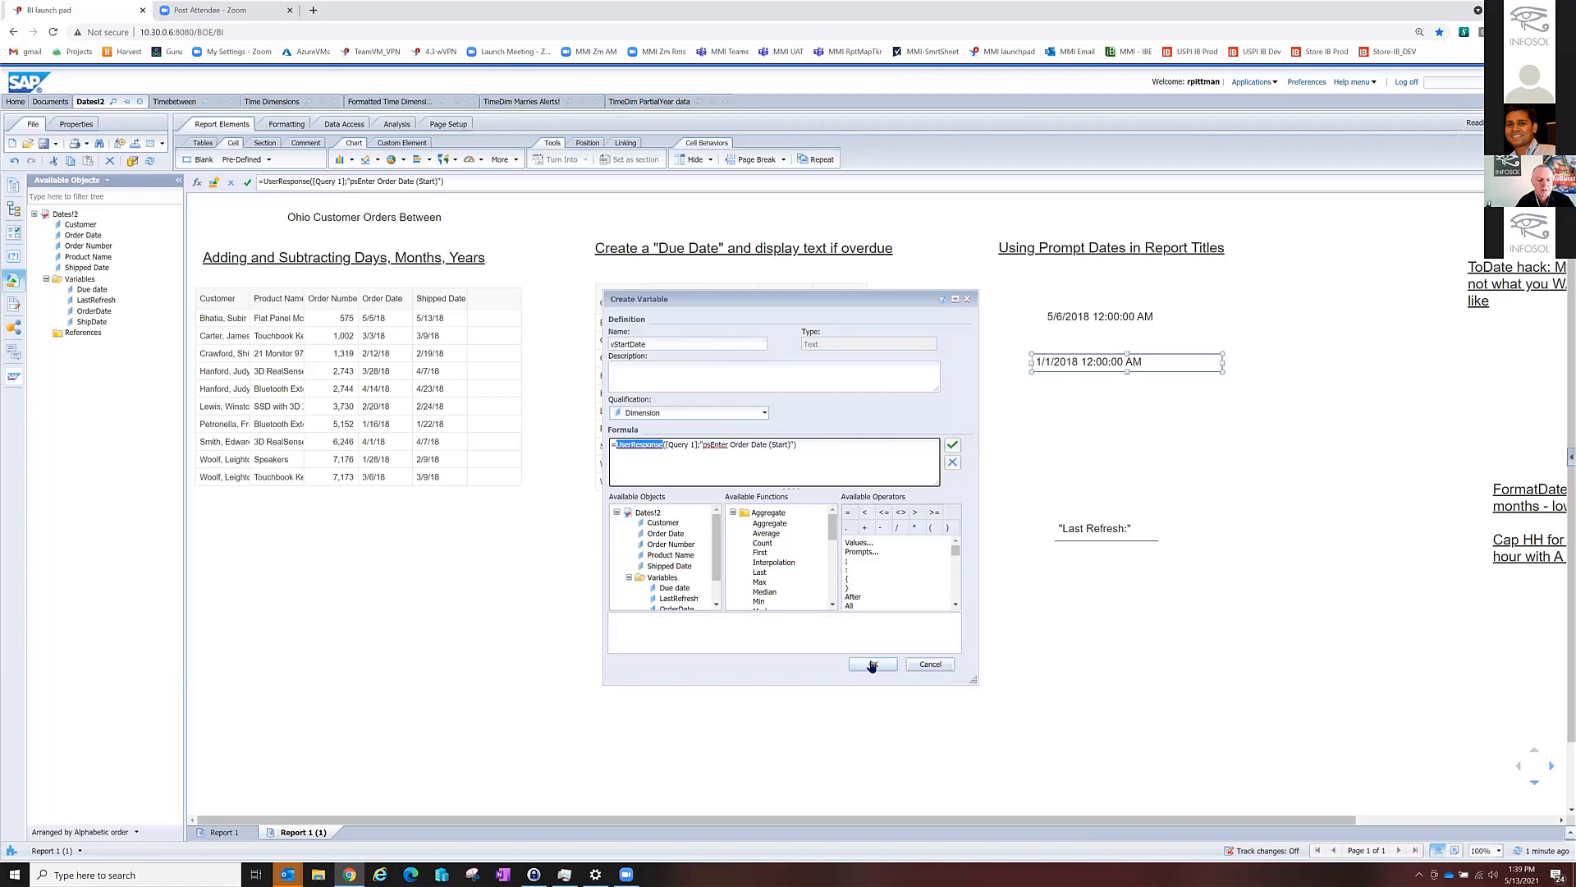
left_click(931, 666)
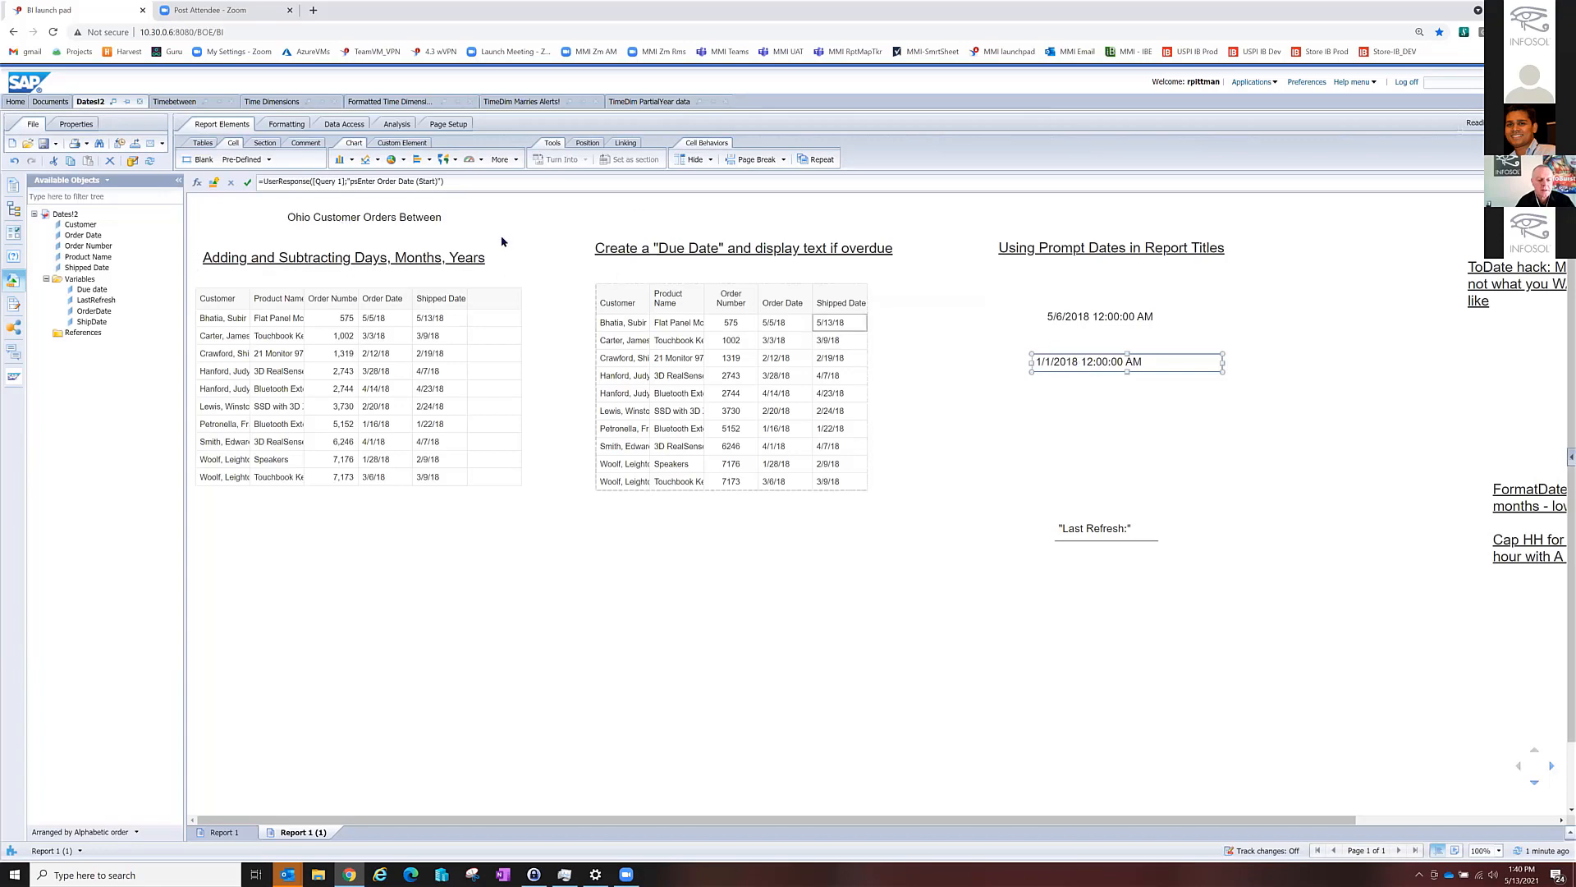
Append the start date cell's UserResponse formula to the "Ohio Customer Orders Between" title using a plus sign.
left_click(300, 220)
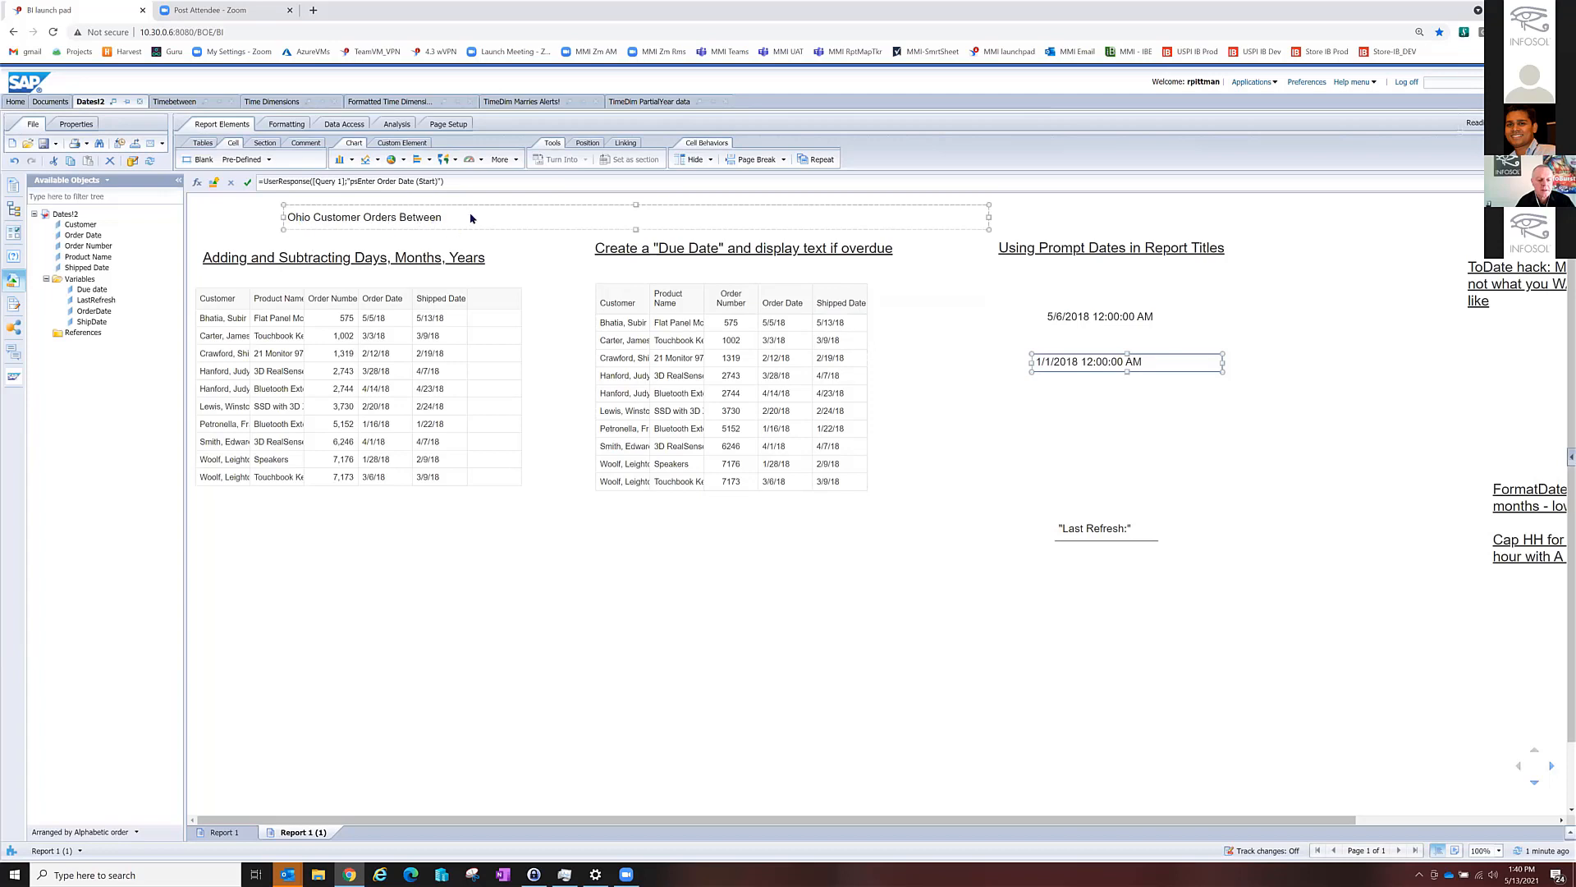
left_click(711, 346)
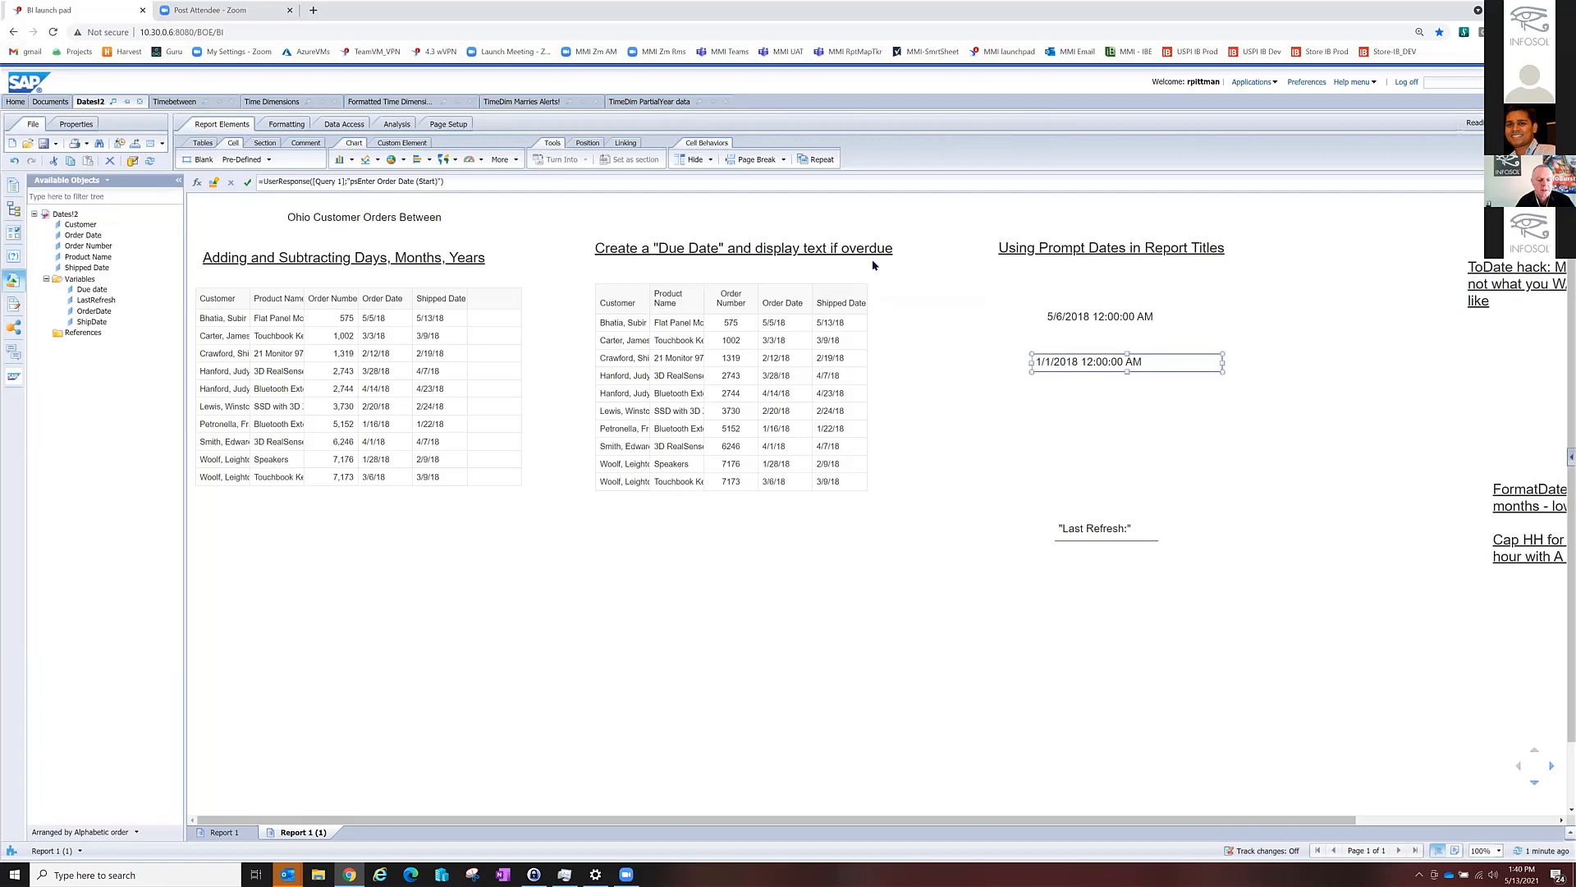
left_click_drag(444, 181, 268, 199)
key("ctrl+c")
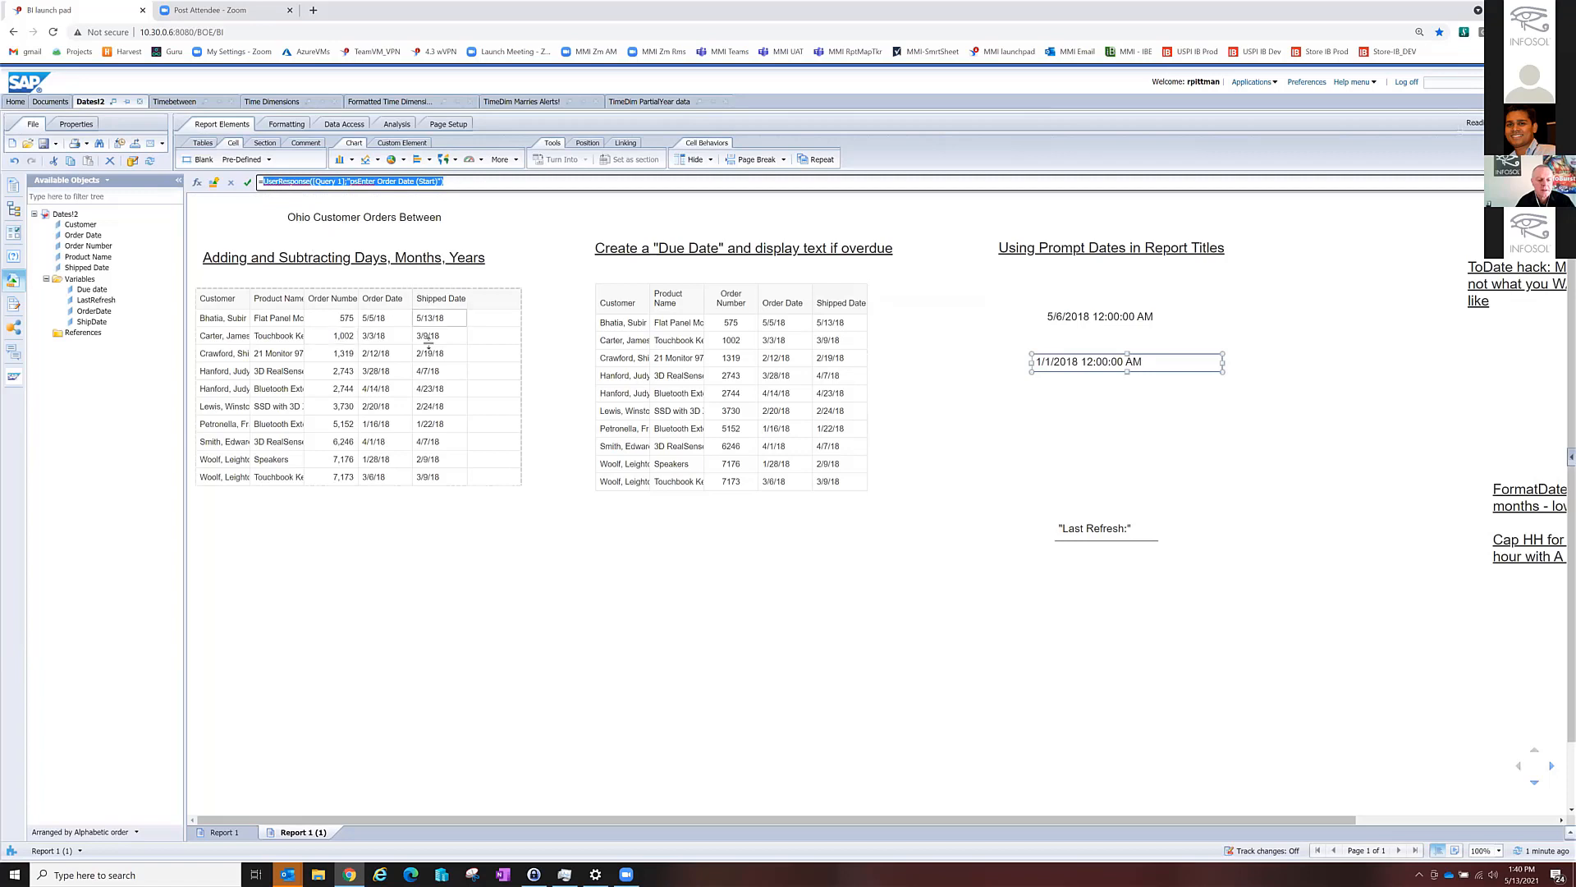
left_click(402, 223)
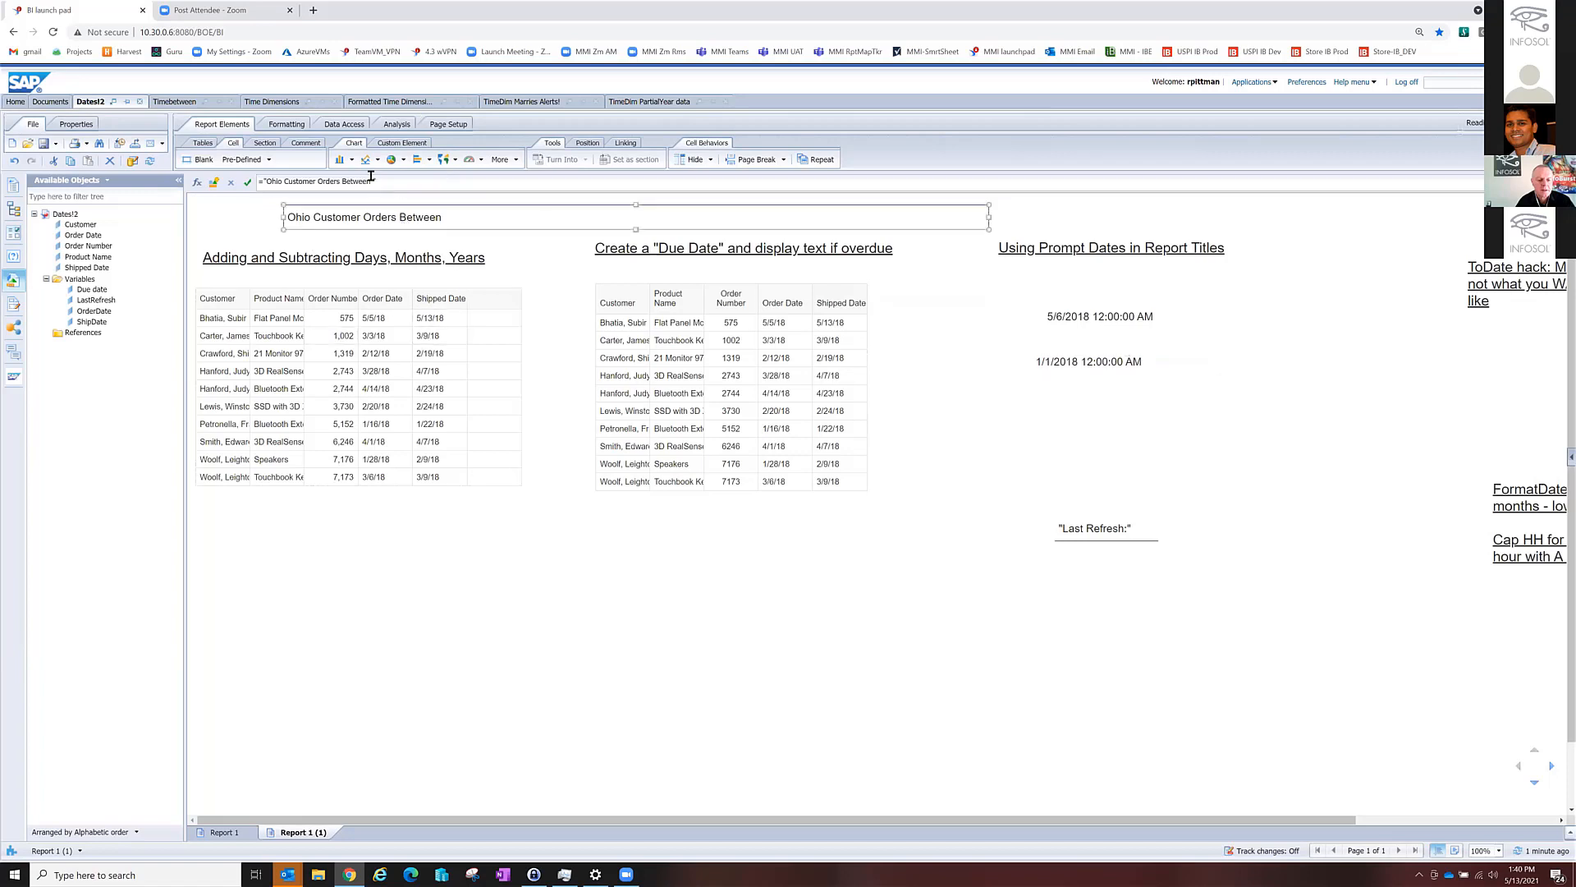
left_click(427, 179)
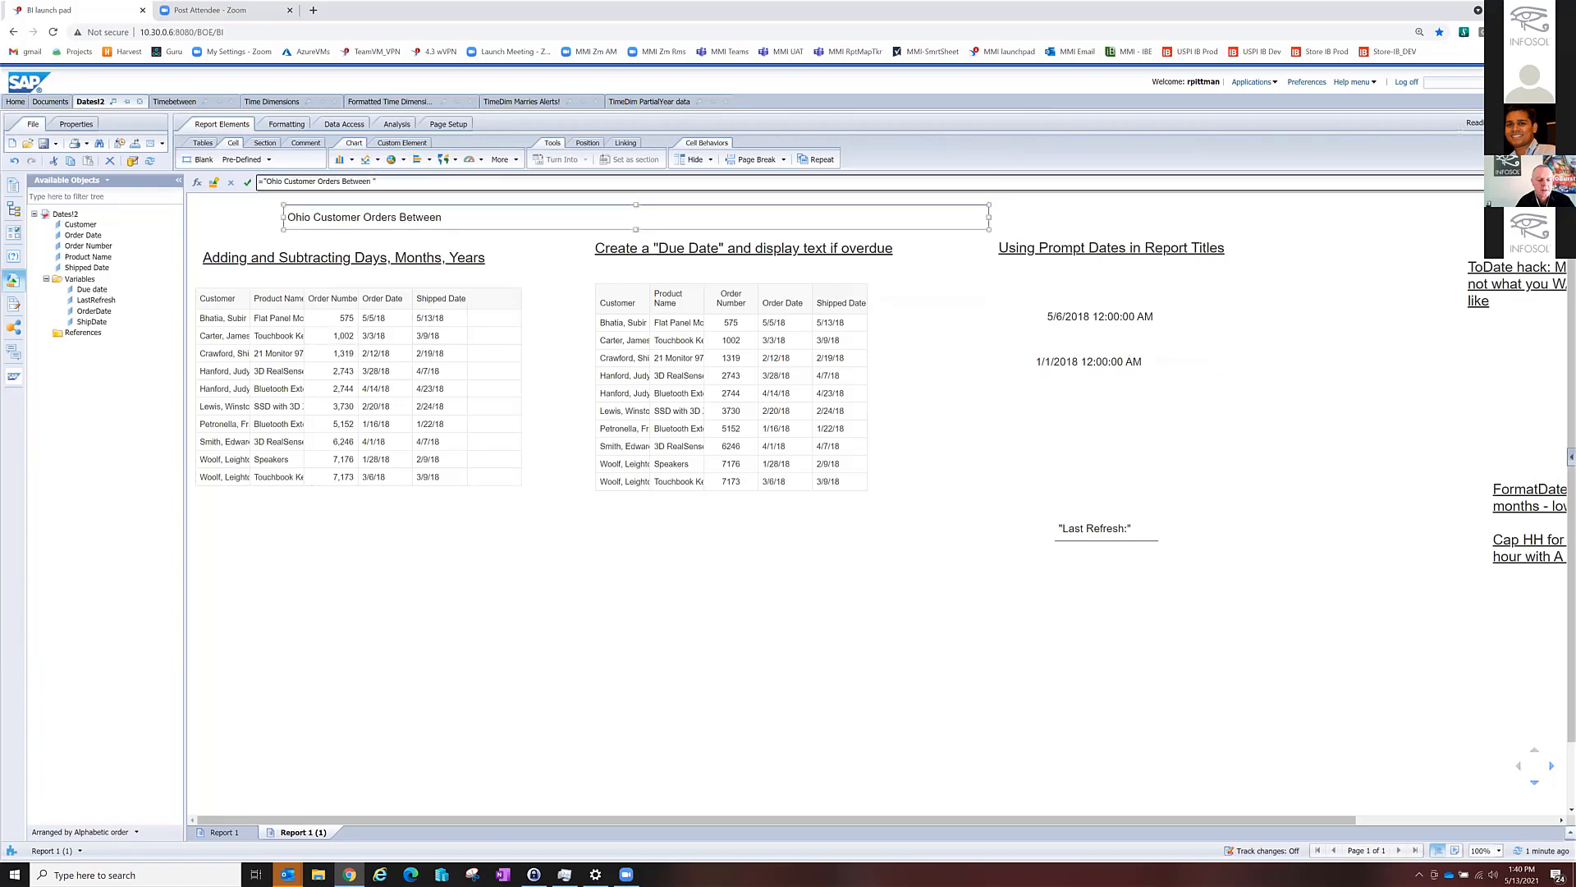
type("+")
key("ctrl+v")
key("Return")
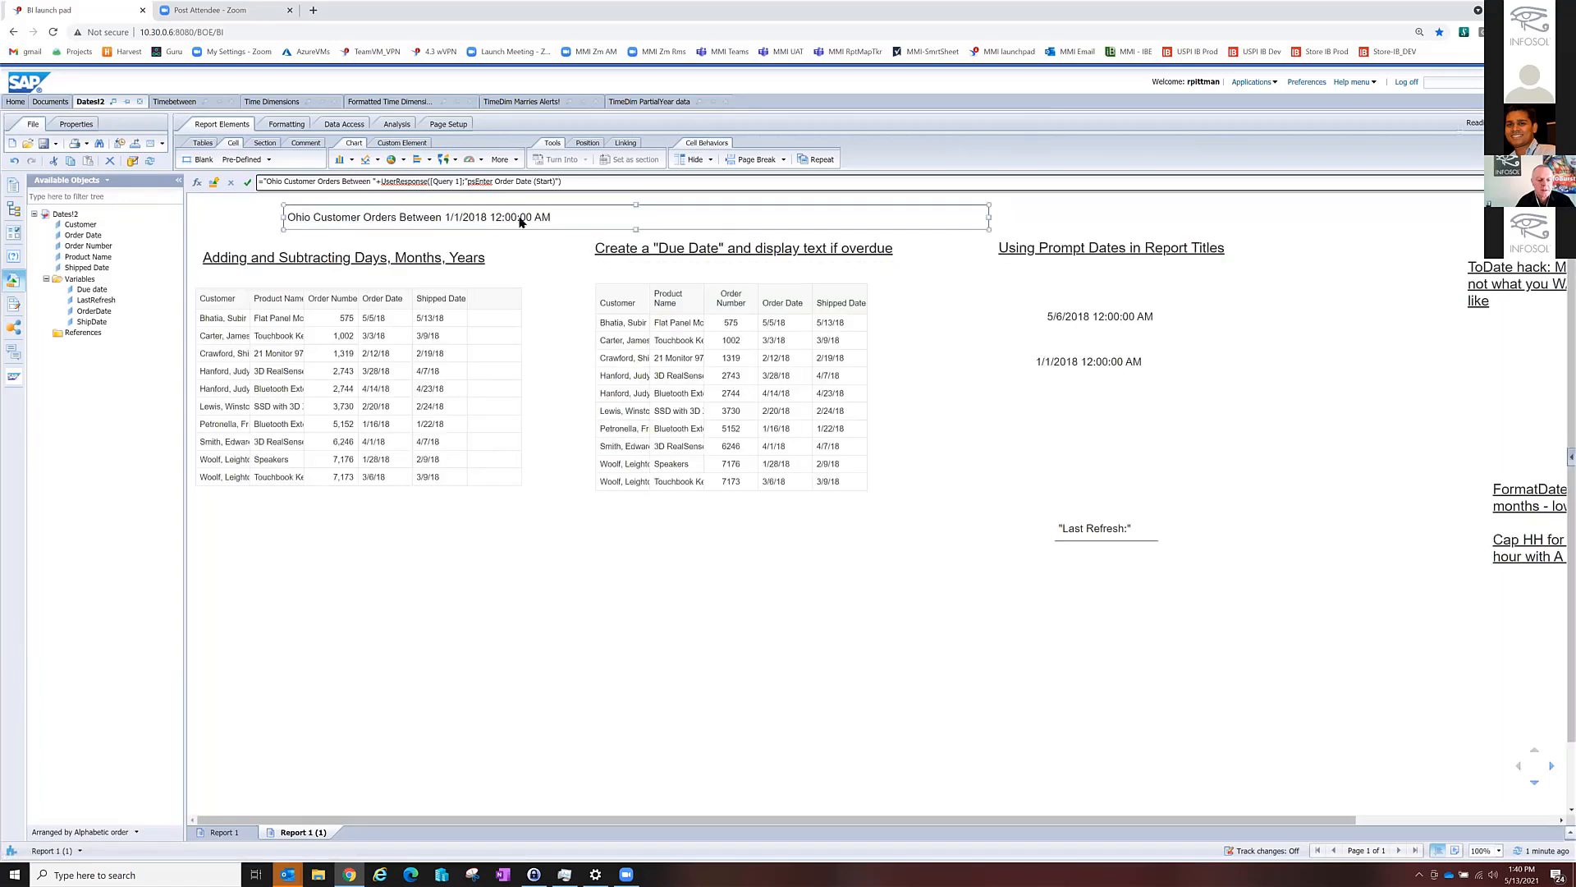
Convert the start date prompt cell to a date by wrapping its formula in ToDate with the format "M/d/yyyy hh:mm:ss A".
left_click(1086, 366)
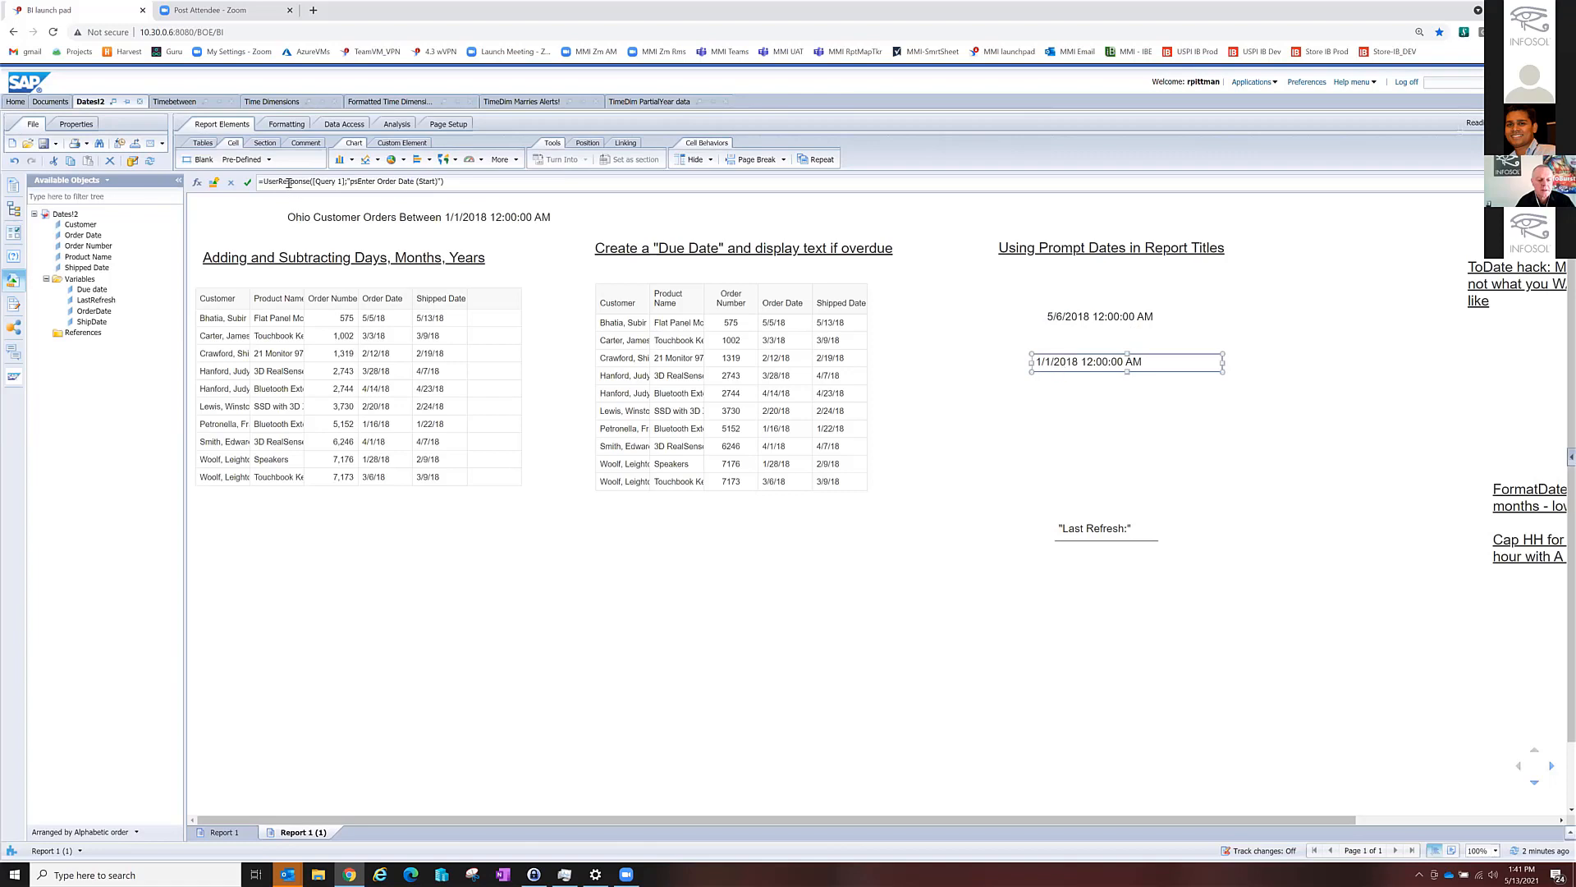
left_click(263, 181)
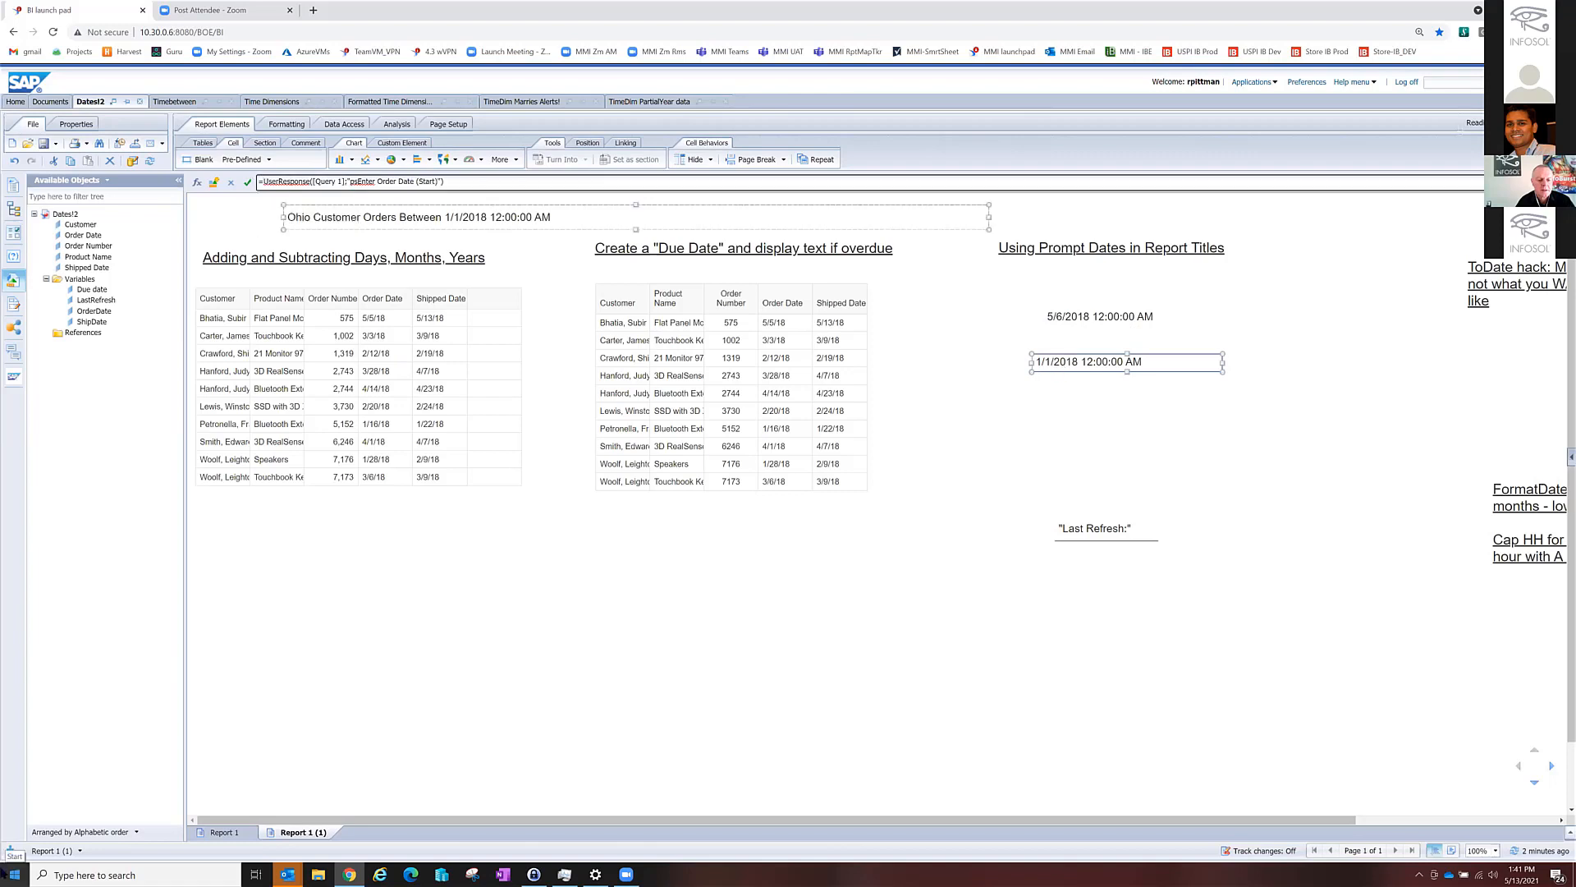
type("ToDate")
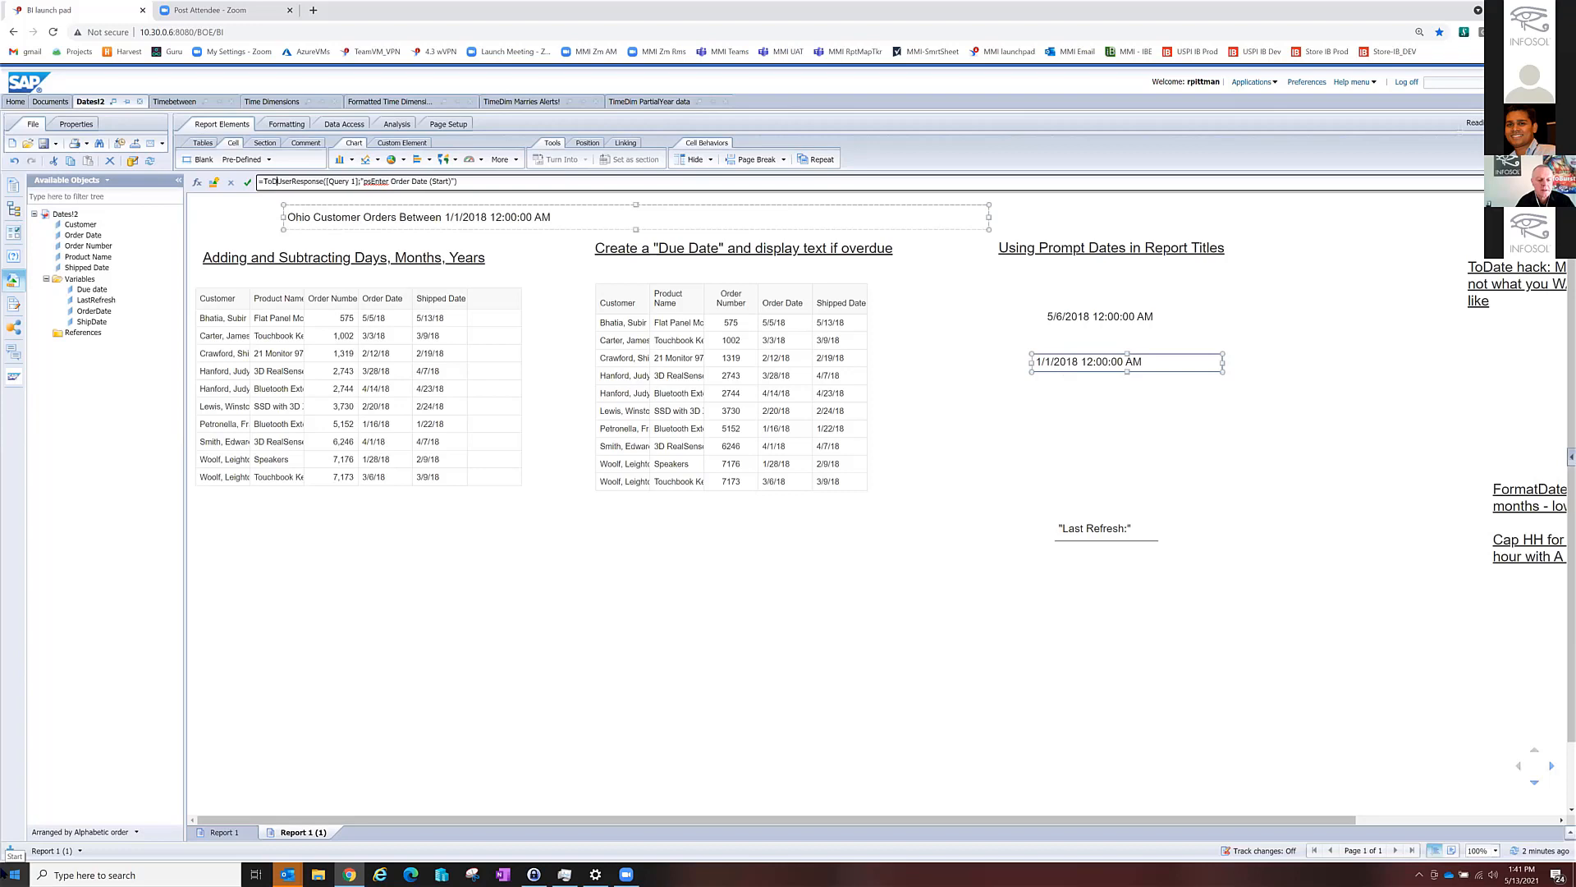
type("(")
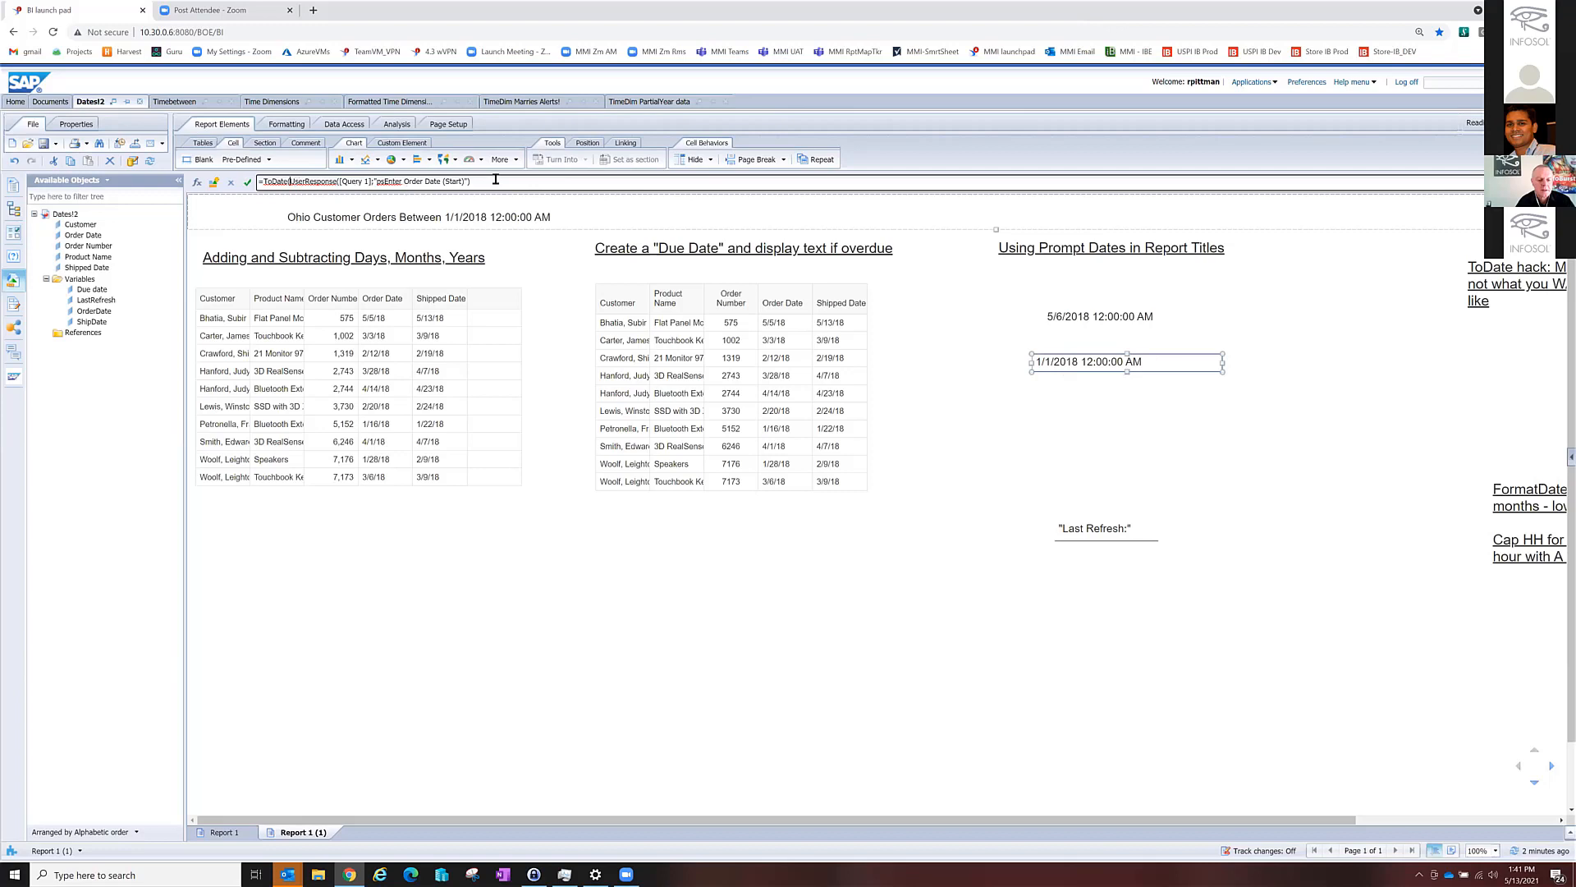
left_click(737, 258)
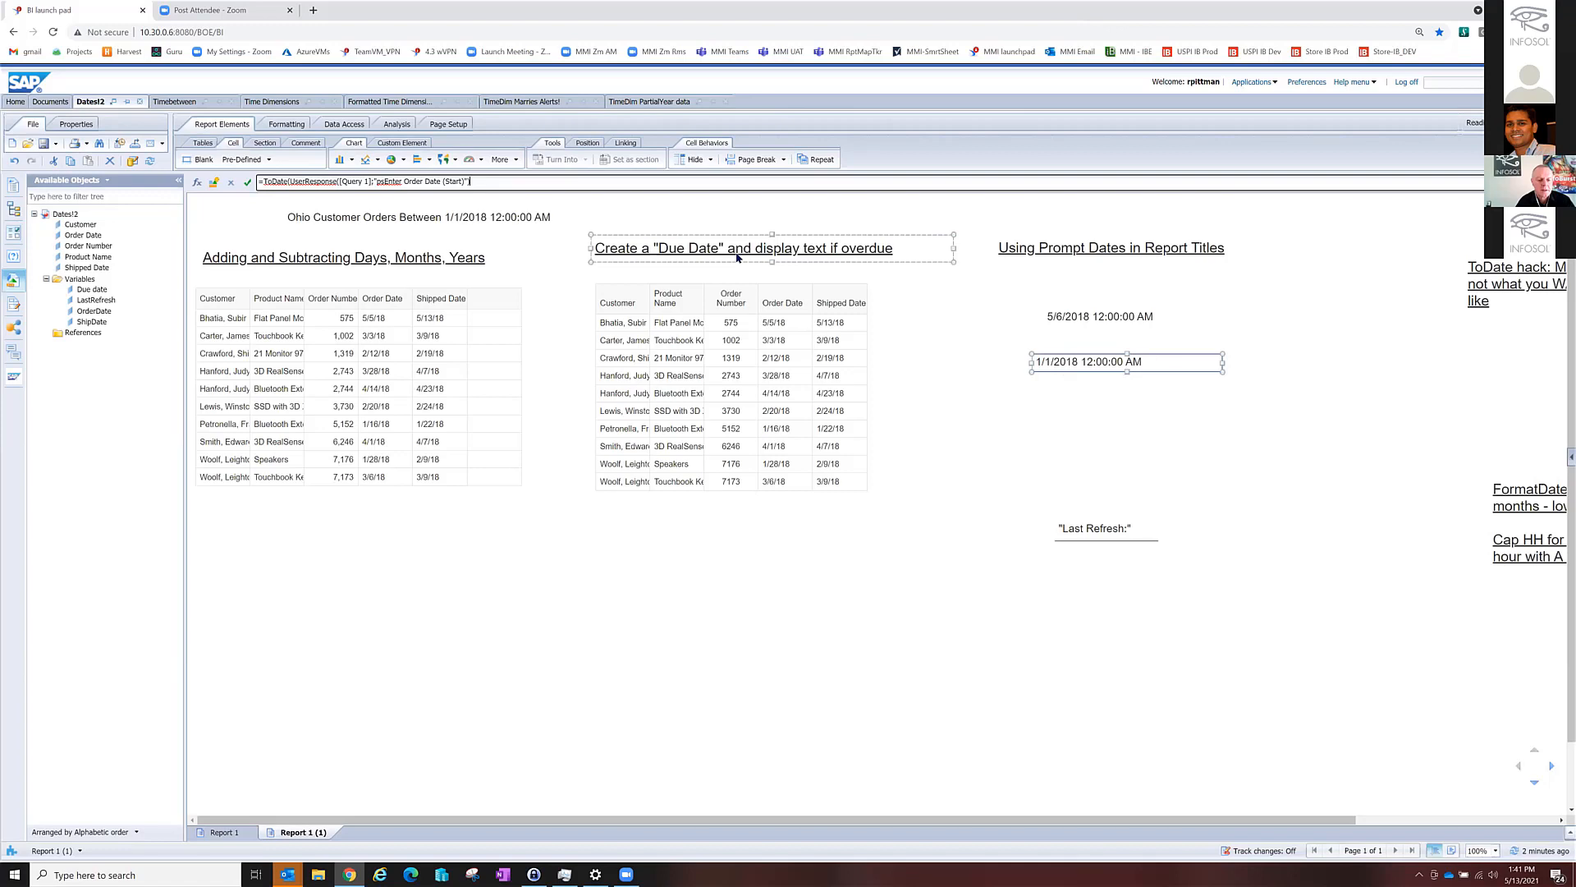
type(";")
left_click(384, 335)
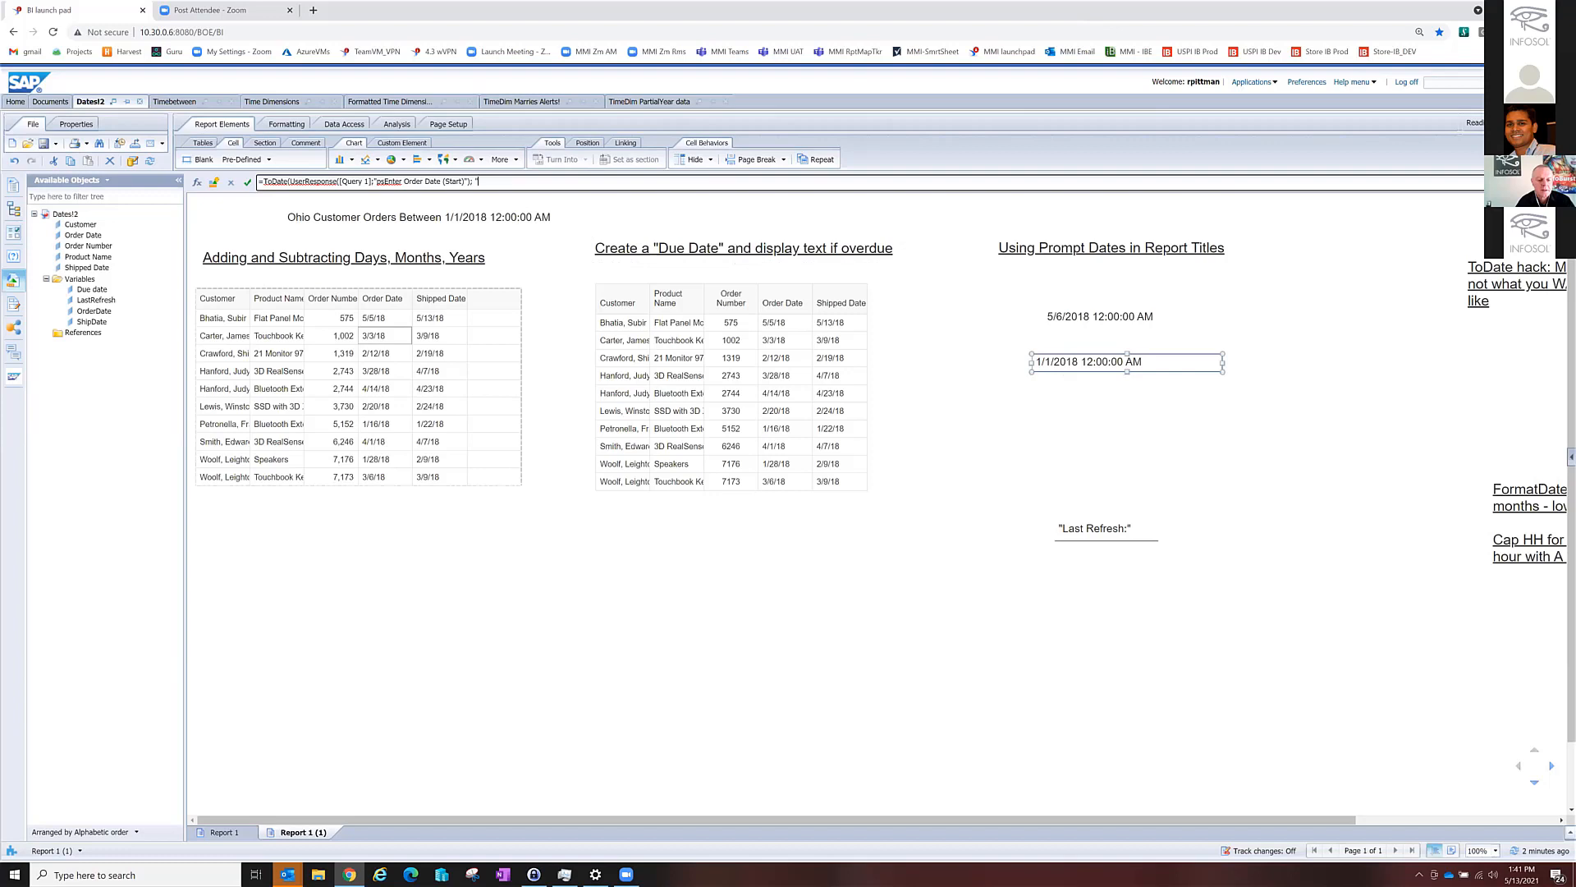
left_click(479, 182)
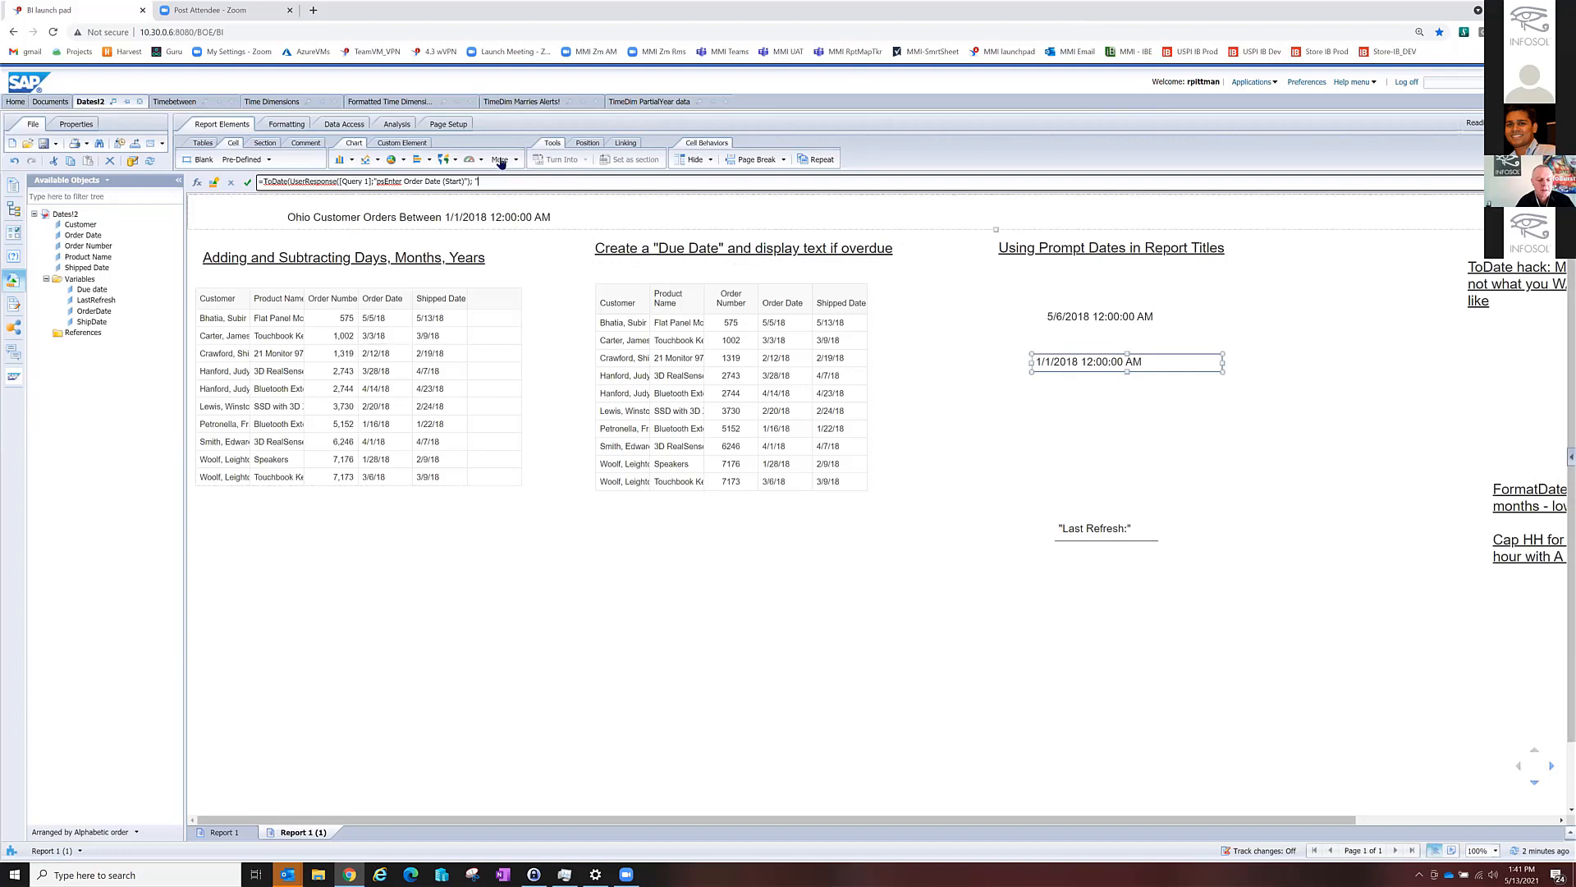
left_click(335, 215)
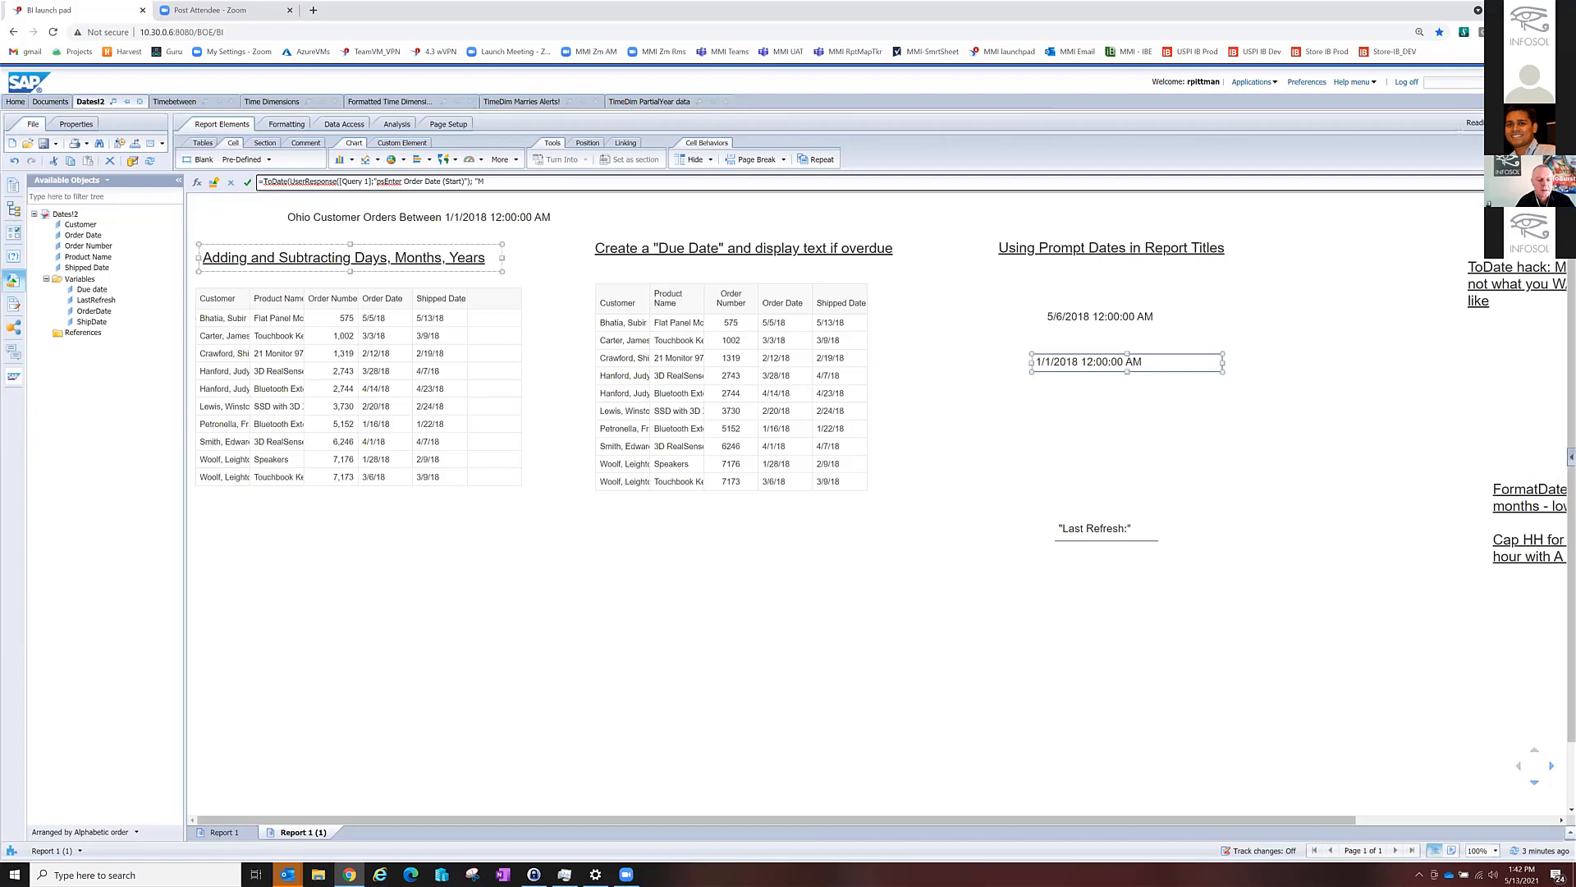
type("/d/yyyy hh:mm:ss A")
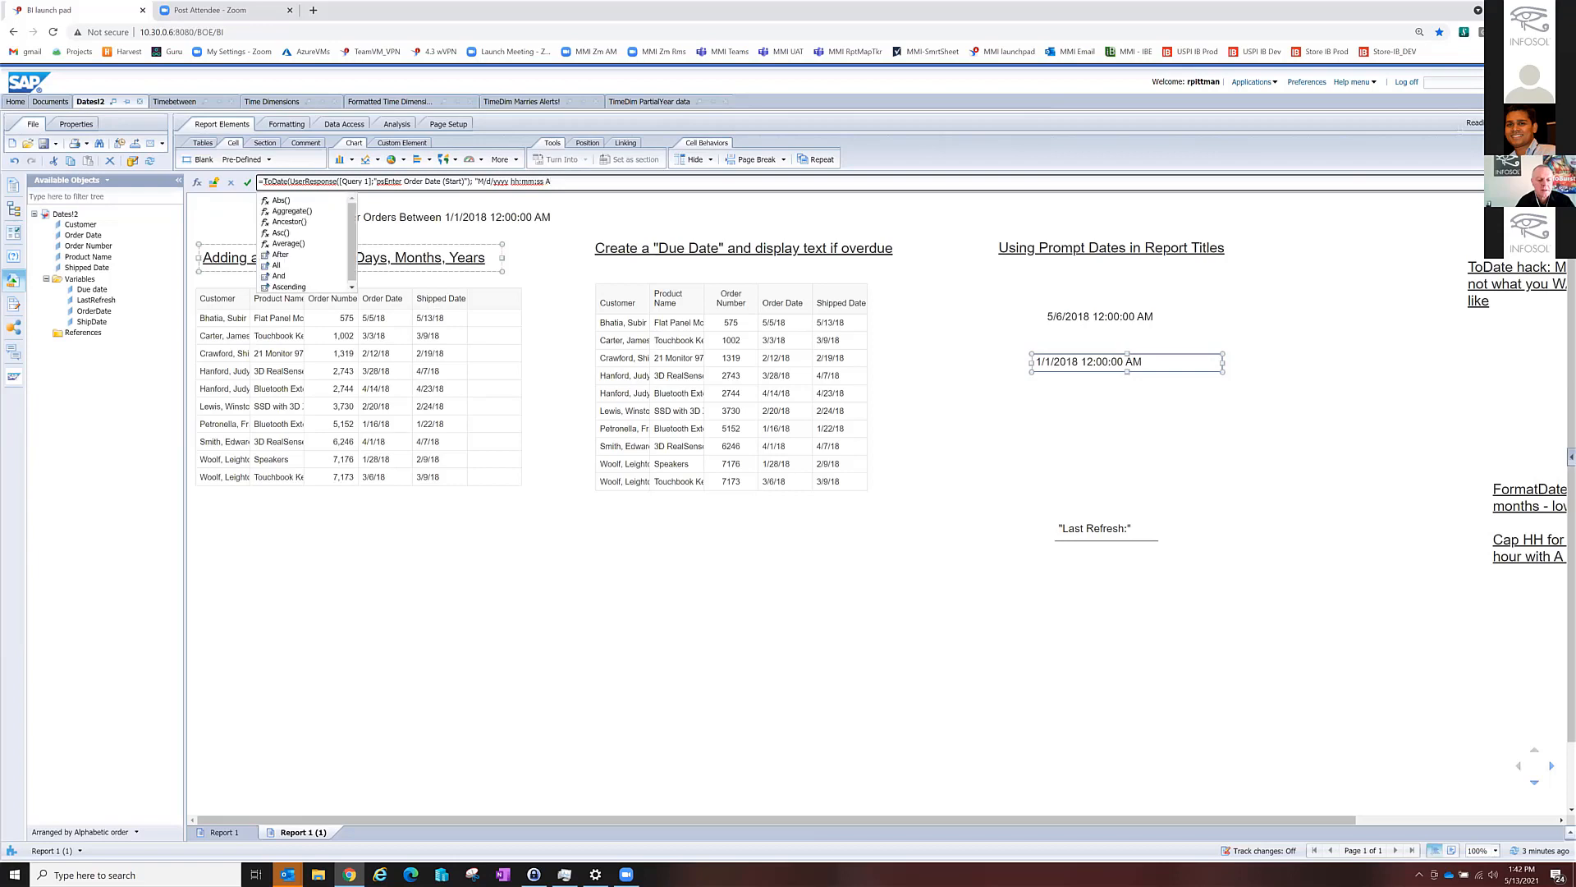
type("\"")
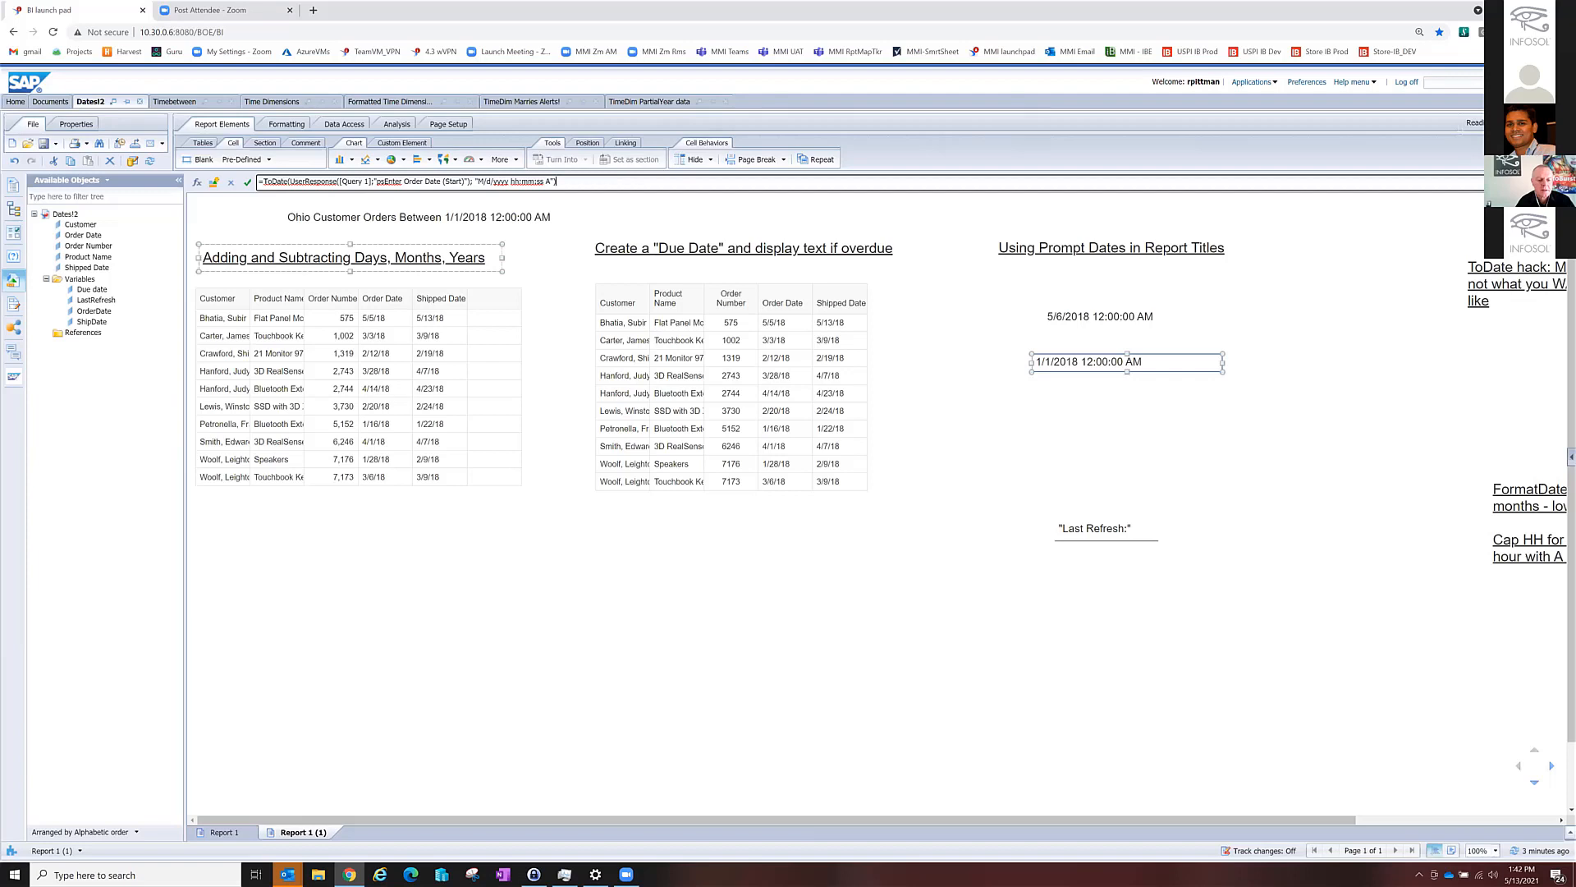
key("Return")
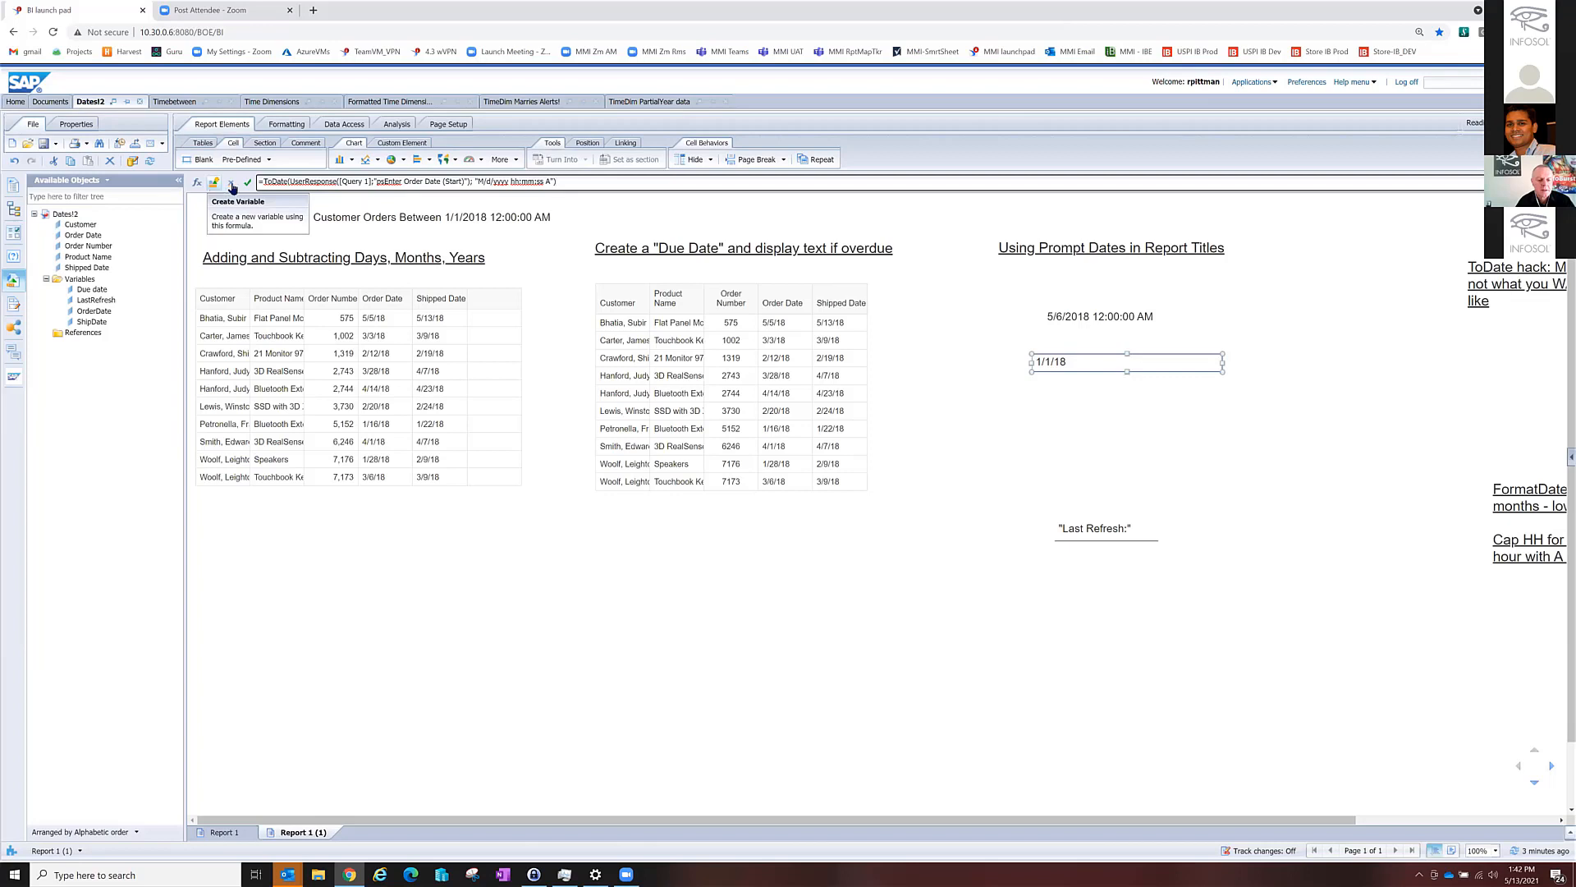
left_click(1266, 824)
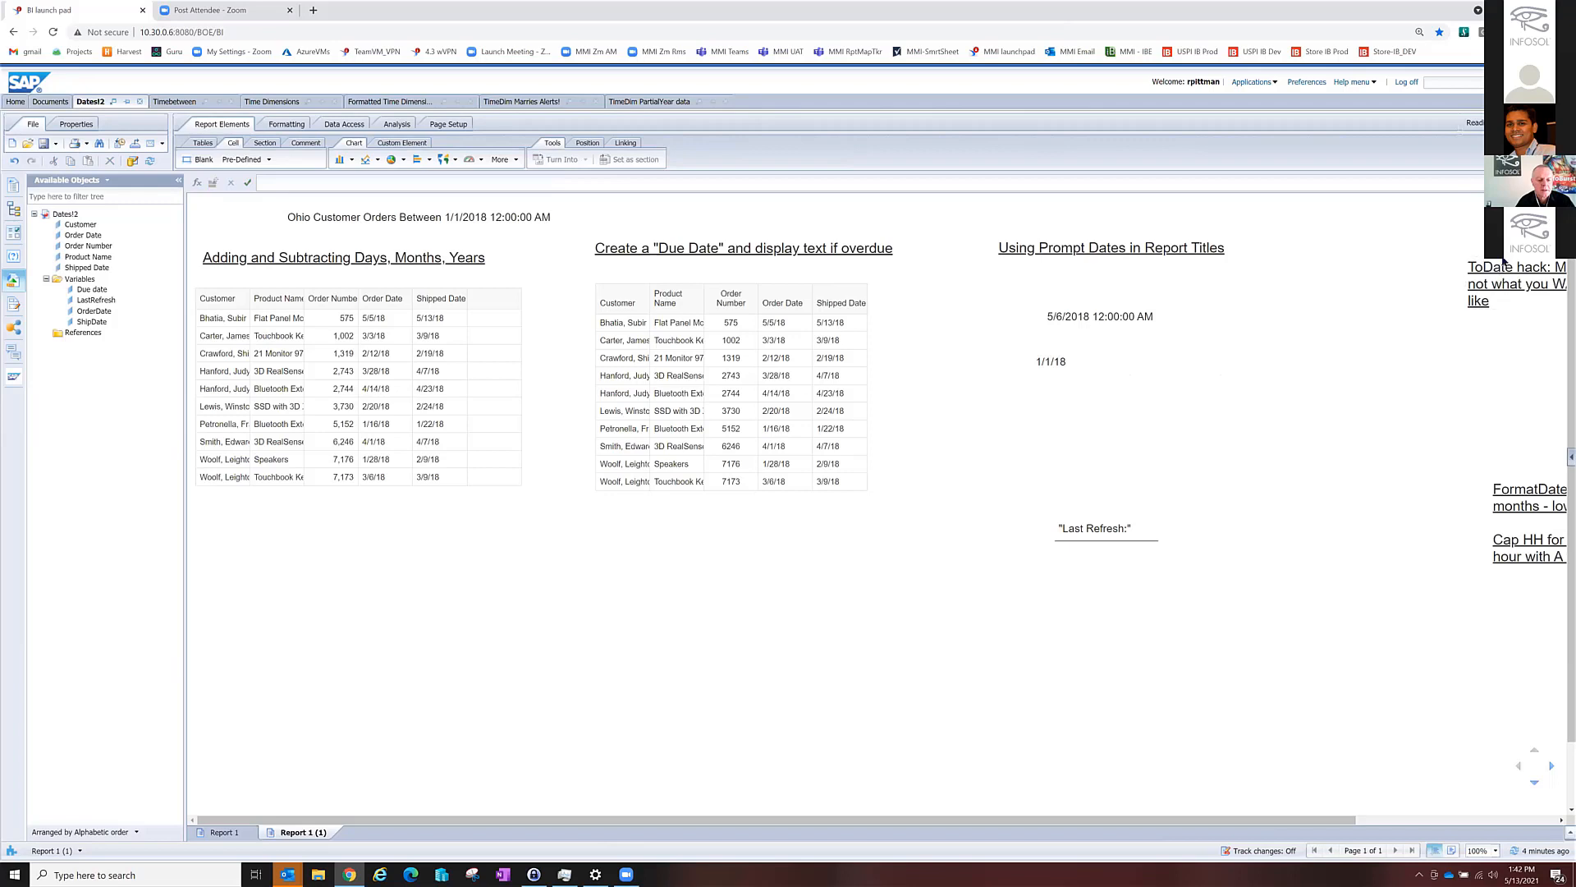
Move the "ToDate hack" note to just below and beside the "Using Prompt Dates in Report Titles" heading.
left_click(1474, 271)
left_click_drag(1447, 261, 1298, 292)
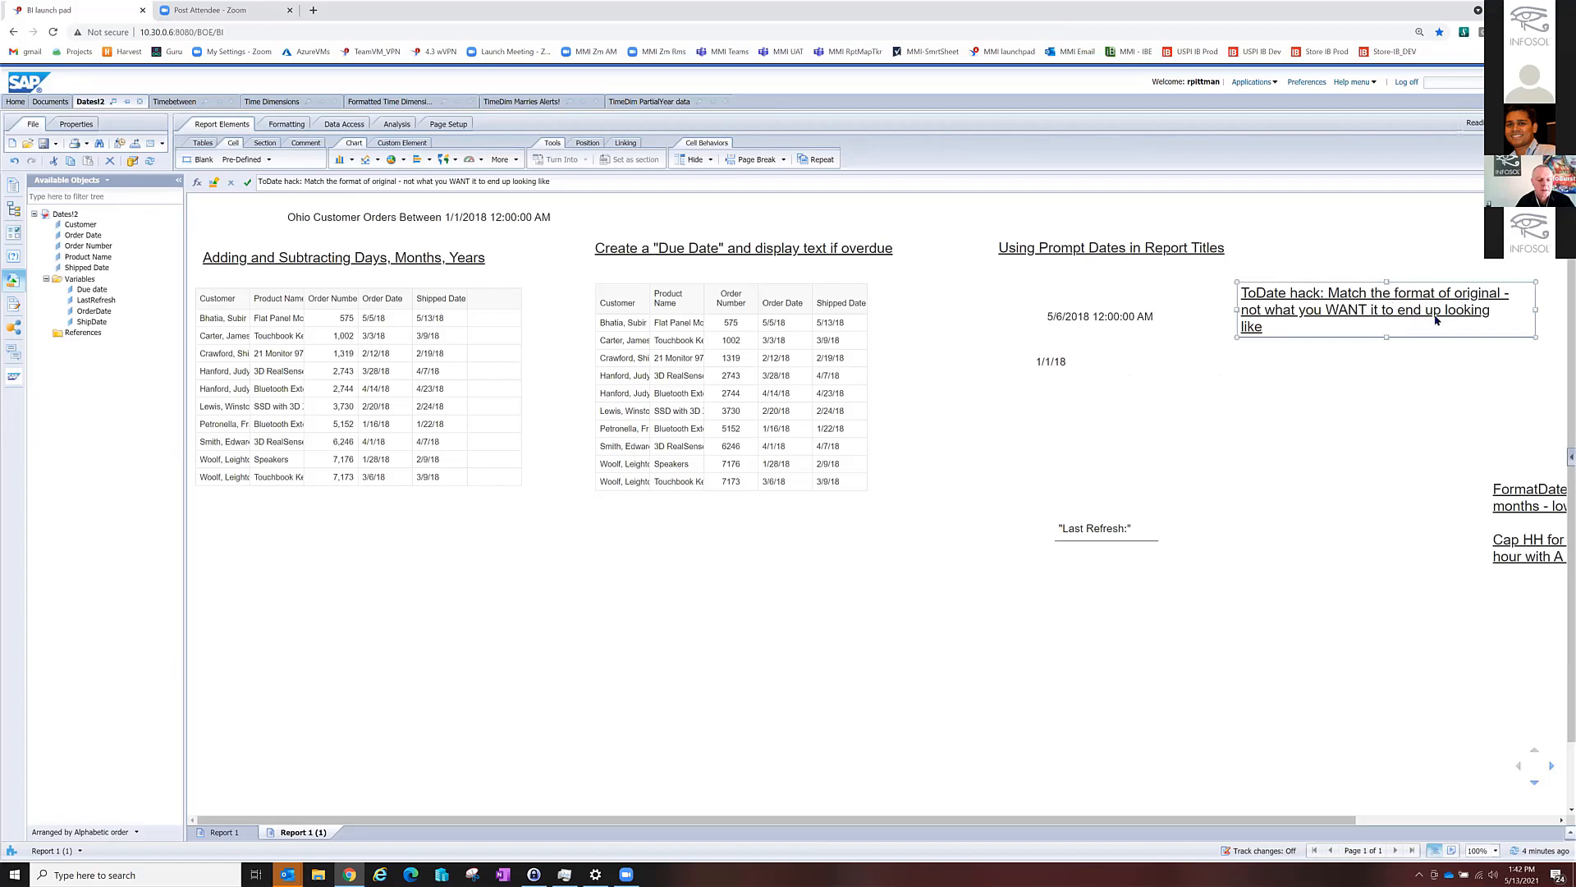
Try the start date cell's ToDate formula without the time portion "hh:mm:ss A" of its format, and undo the deletion.
left_click(1098, 364)
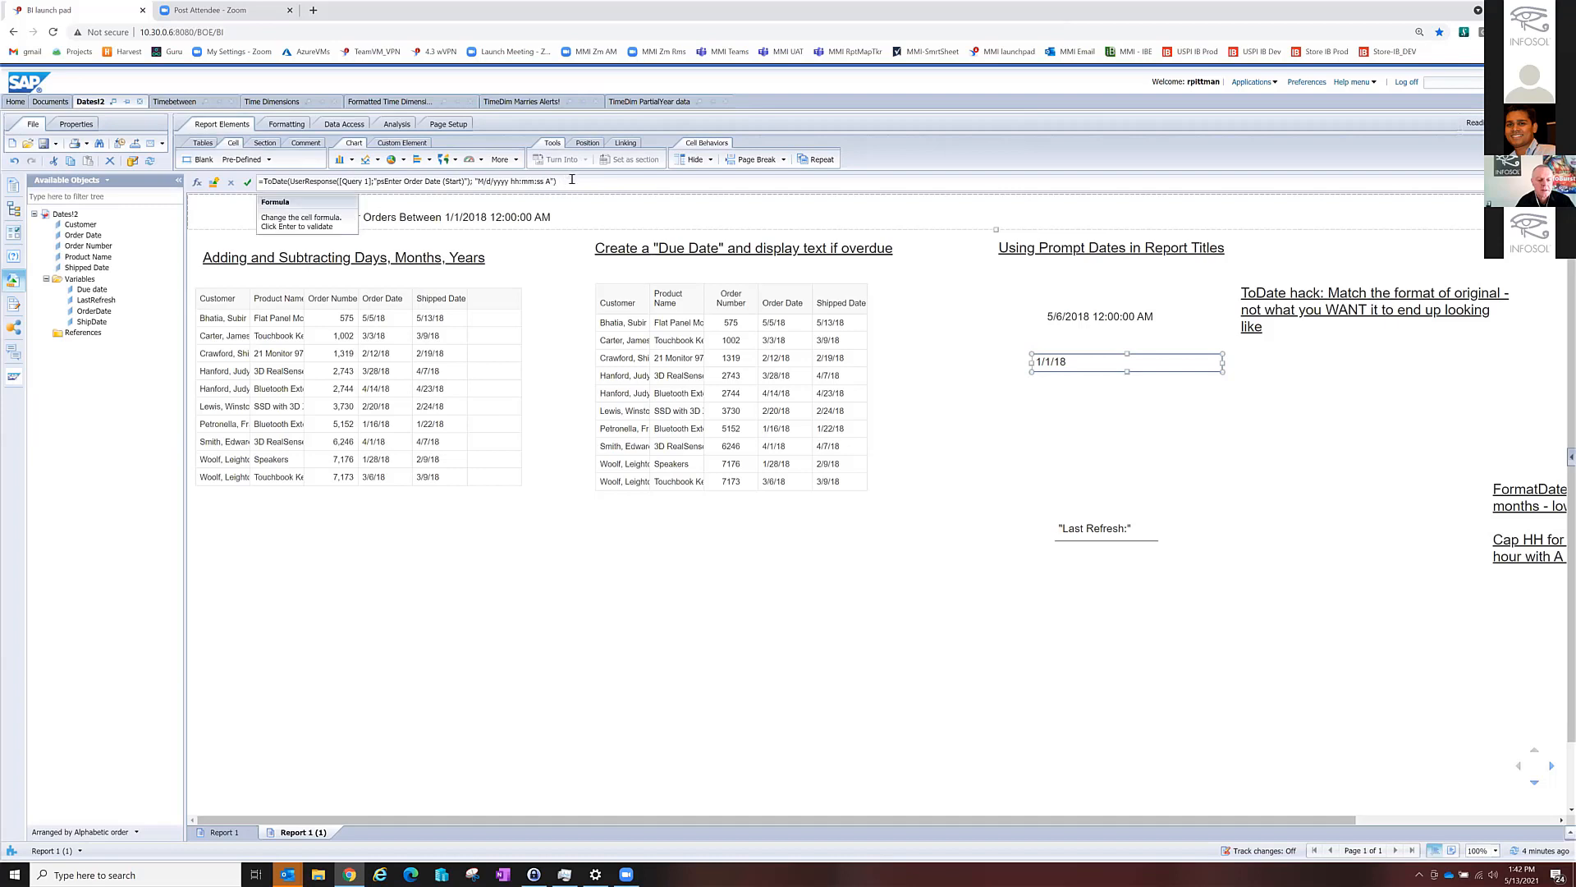
left_click_drag(555, 180, 507, 181)
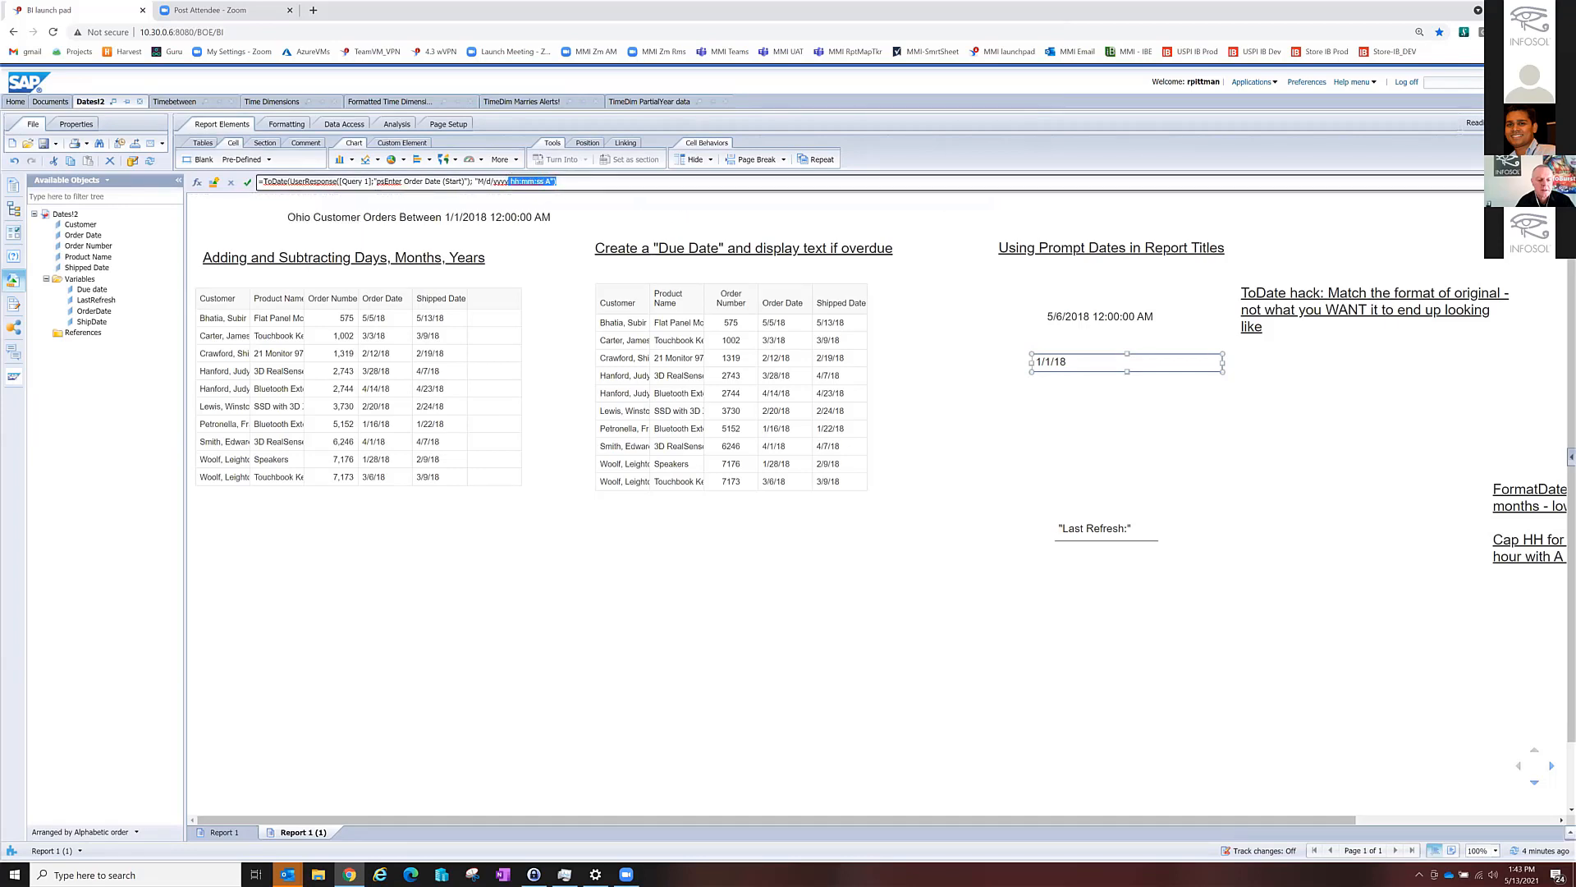
key("BackSpace")
key("Return")
left_click(14, 161)
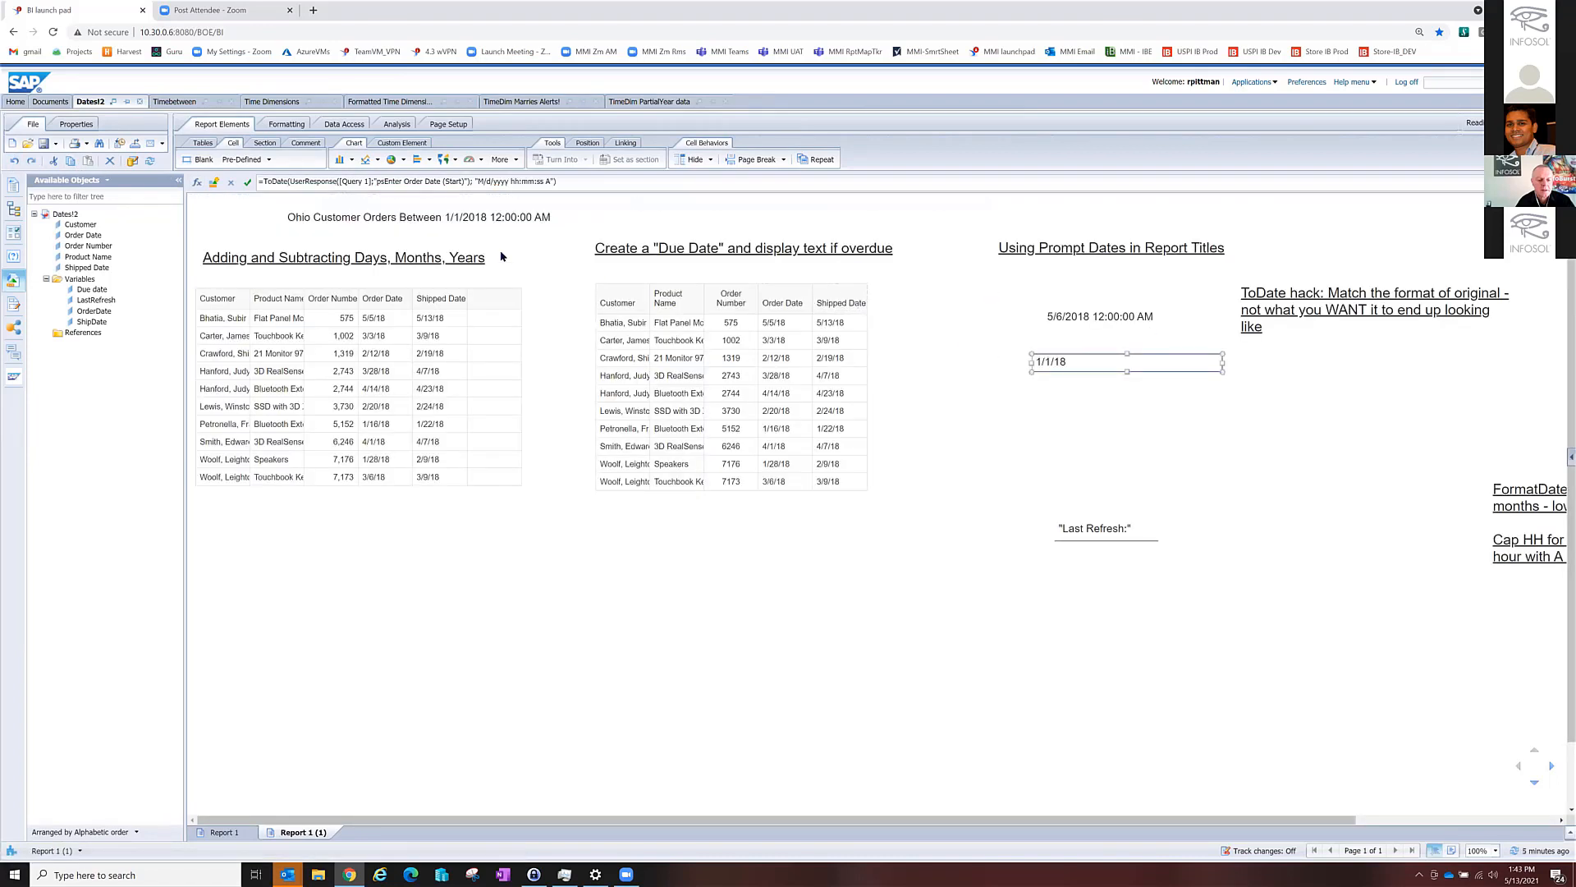
Try the start date cell's ToDate format without the AM/PM marker "A", and put the marker back.
left_click(550, 183)
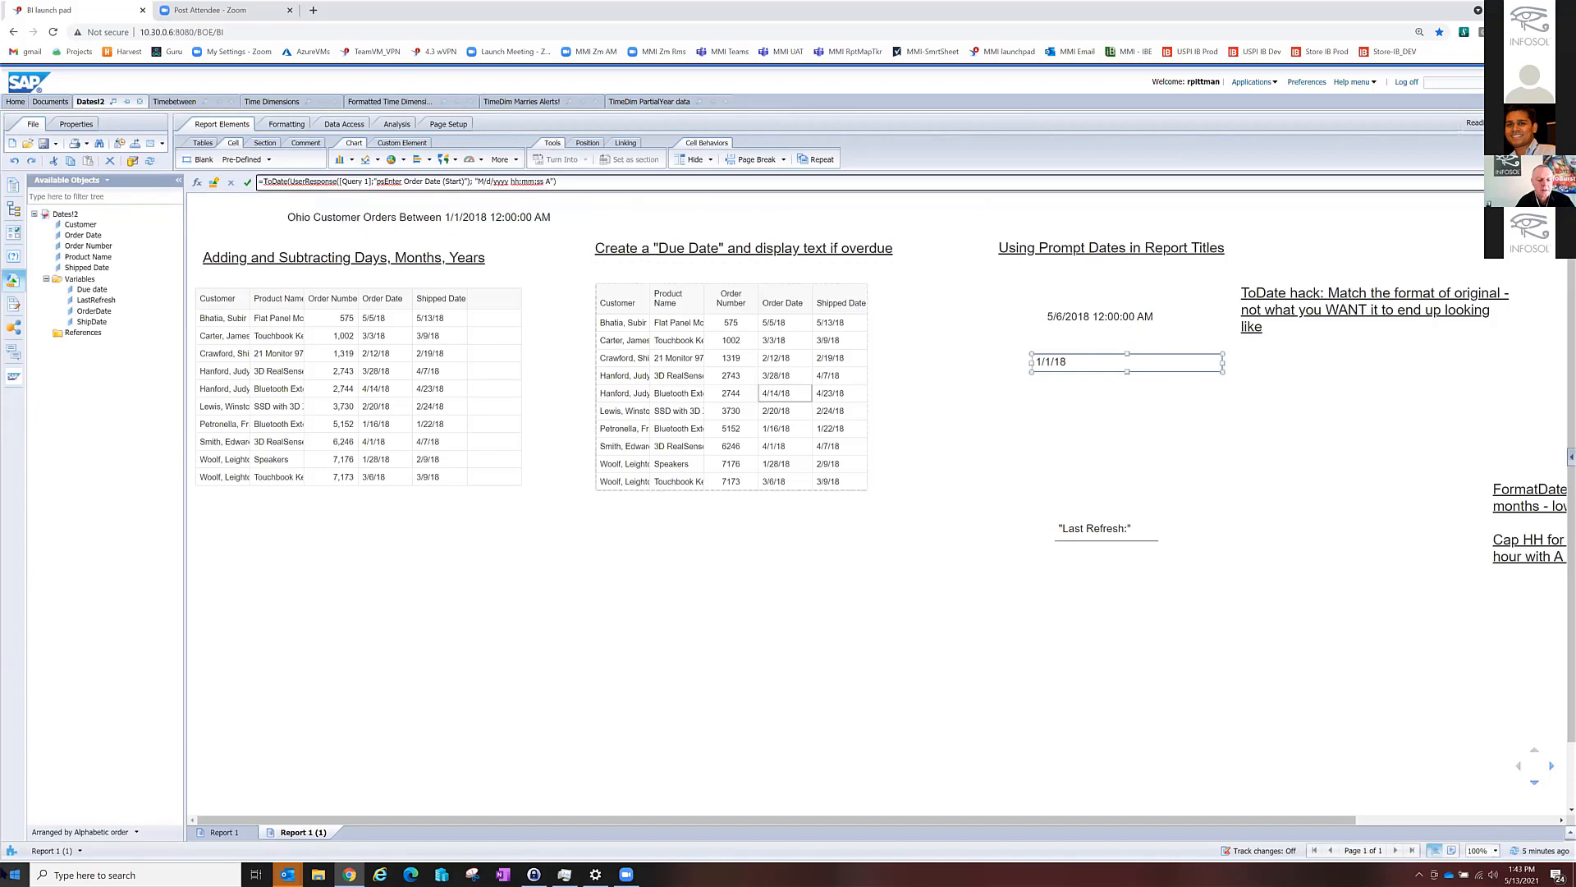
key("BackSpace")
key("Return")
type("A")
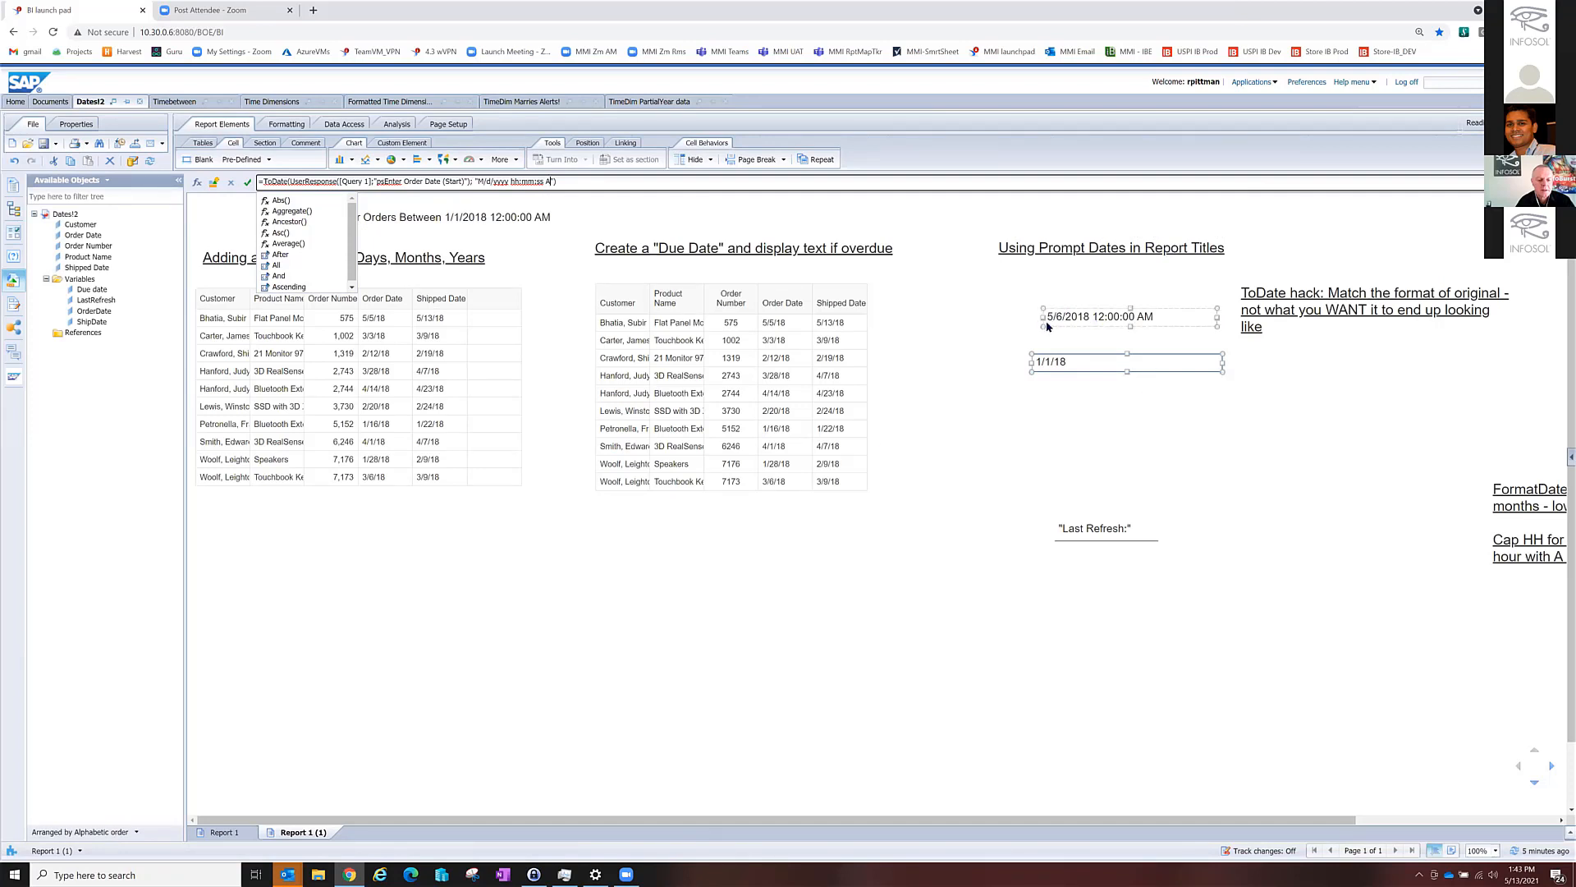
Wrap the start date cell's ToDate formula in FormatDate with the output format "dd/MM/yyyy".
left_click(262, 181)
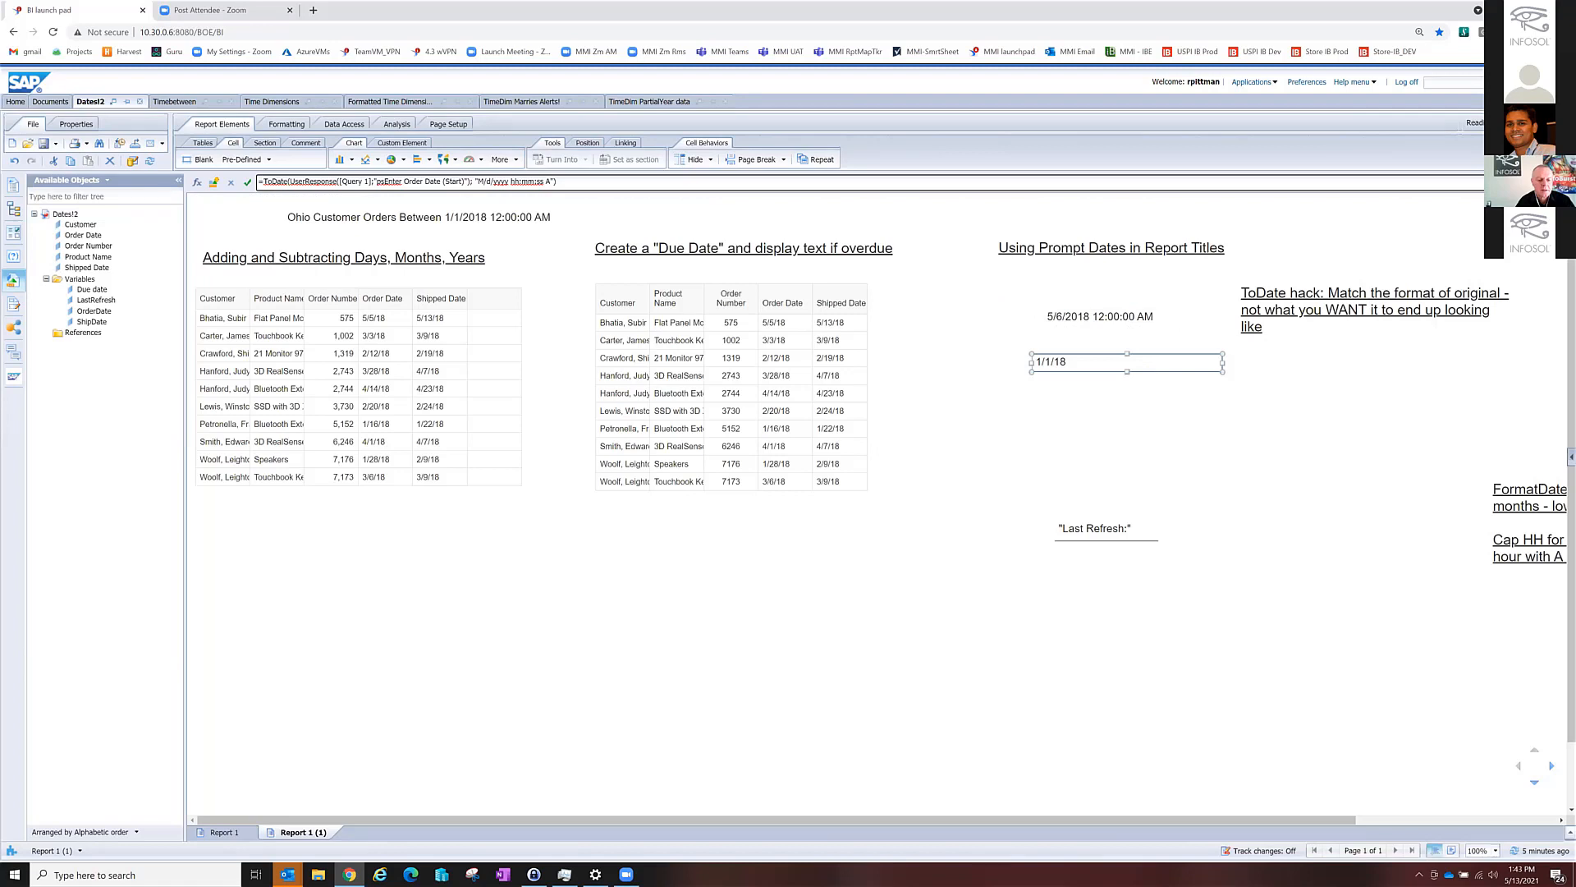
type("For")
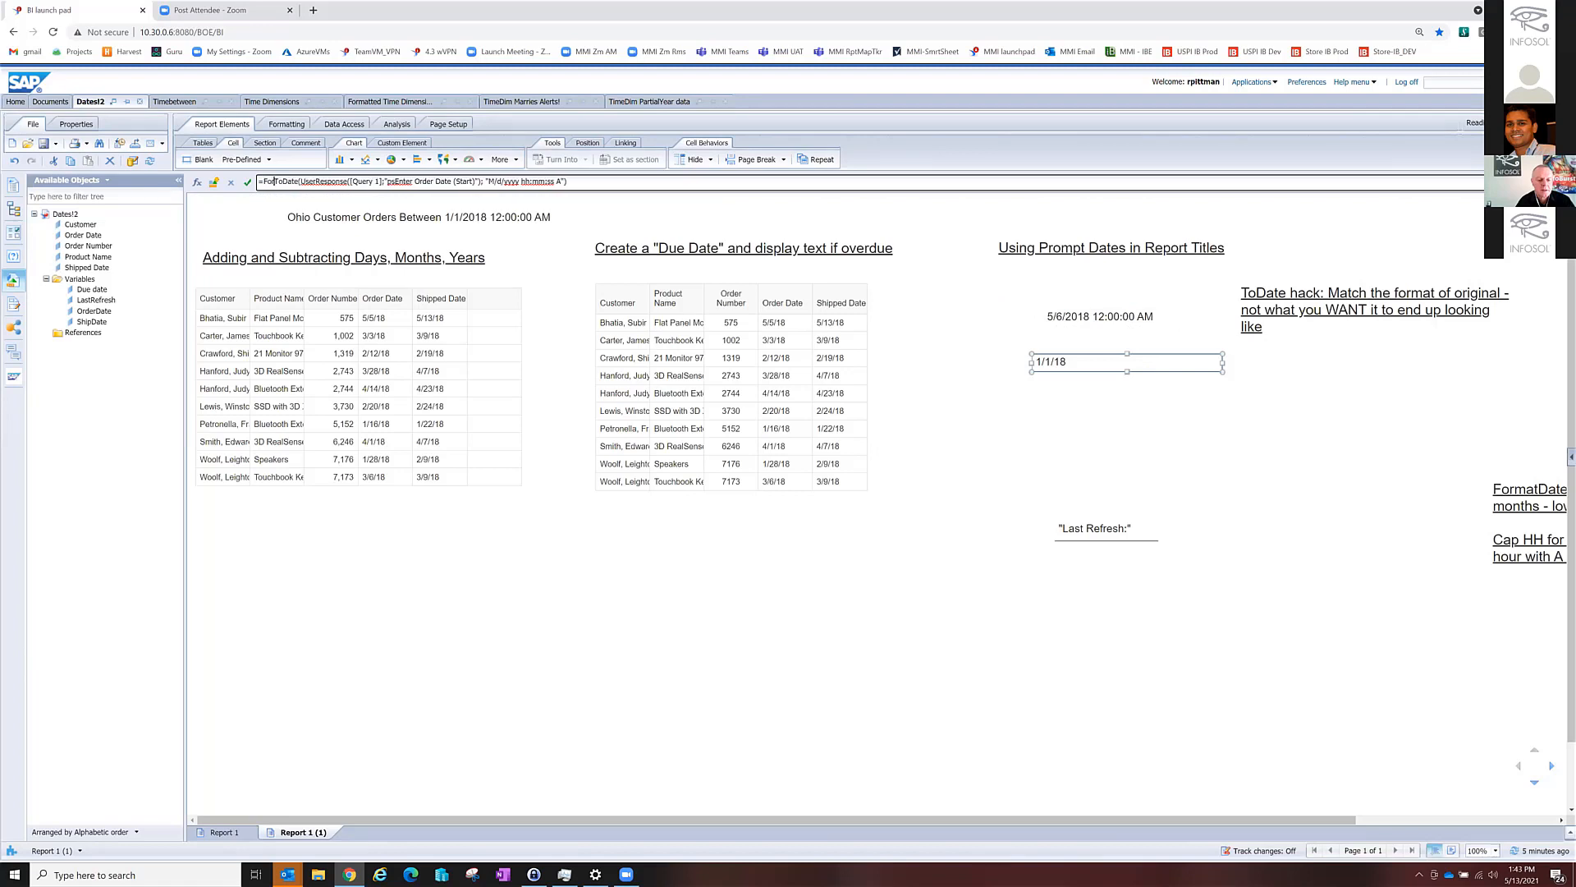
type("matDate(")
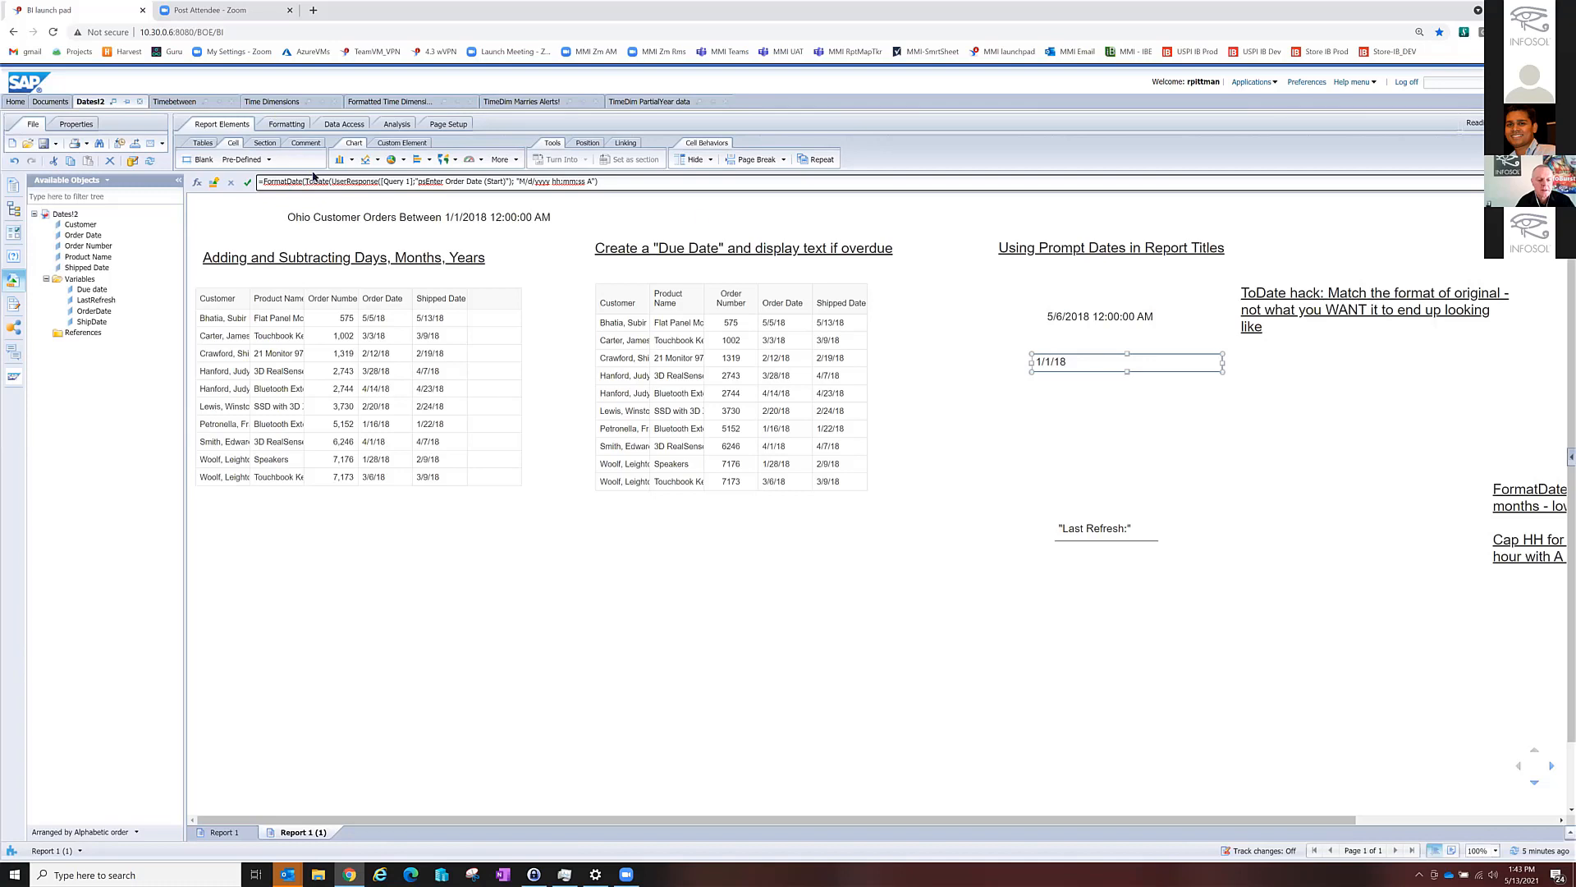
left_click(661, 181)
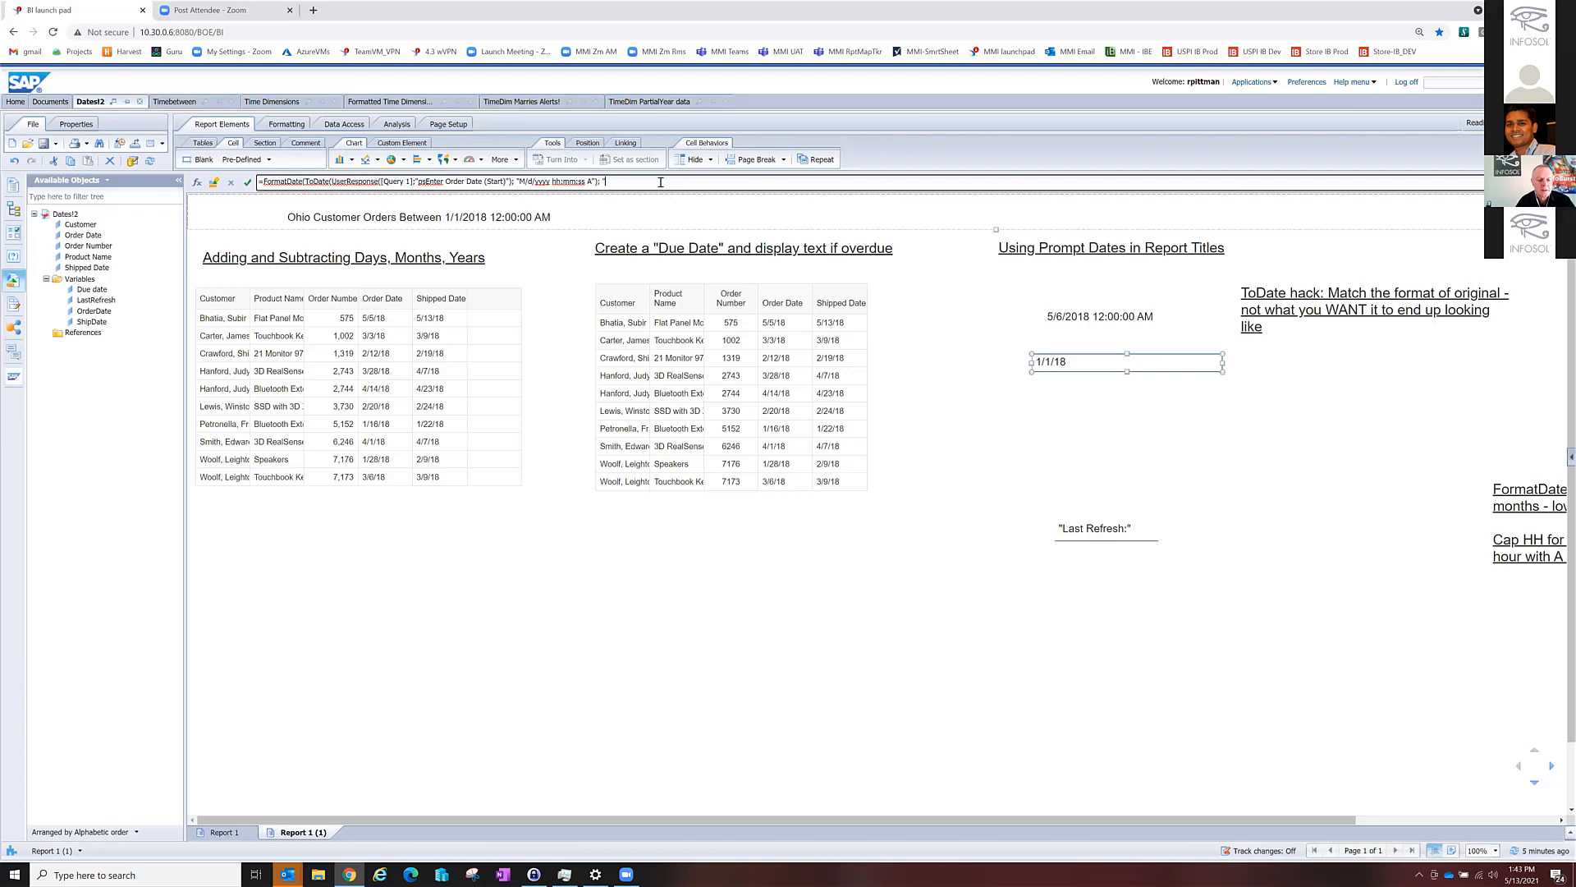
type("M")
key("BackSpace")
type("dd/MM/yyyy\")")
key("Return")
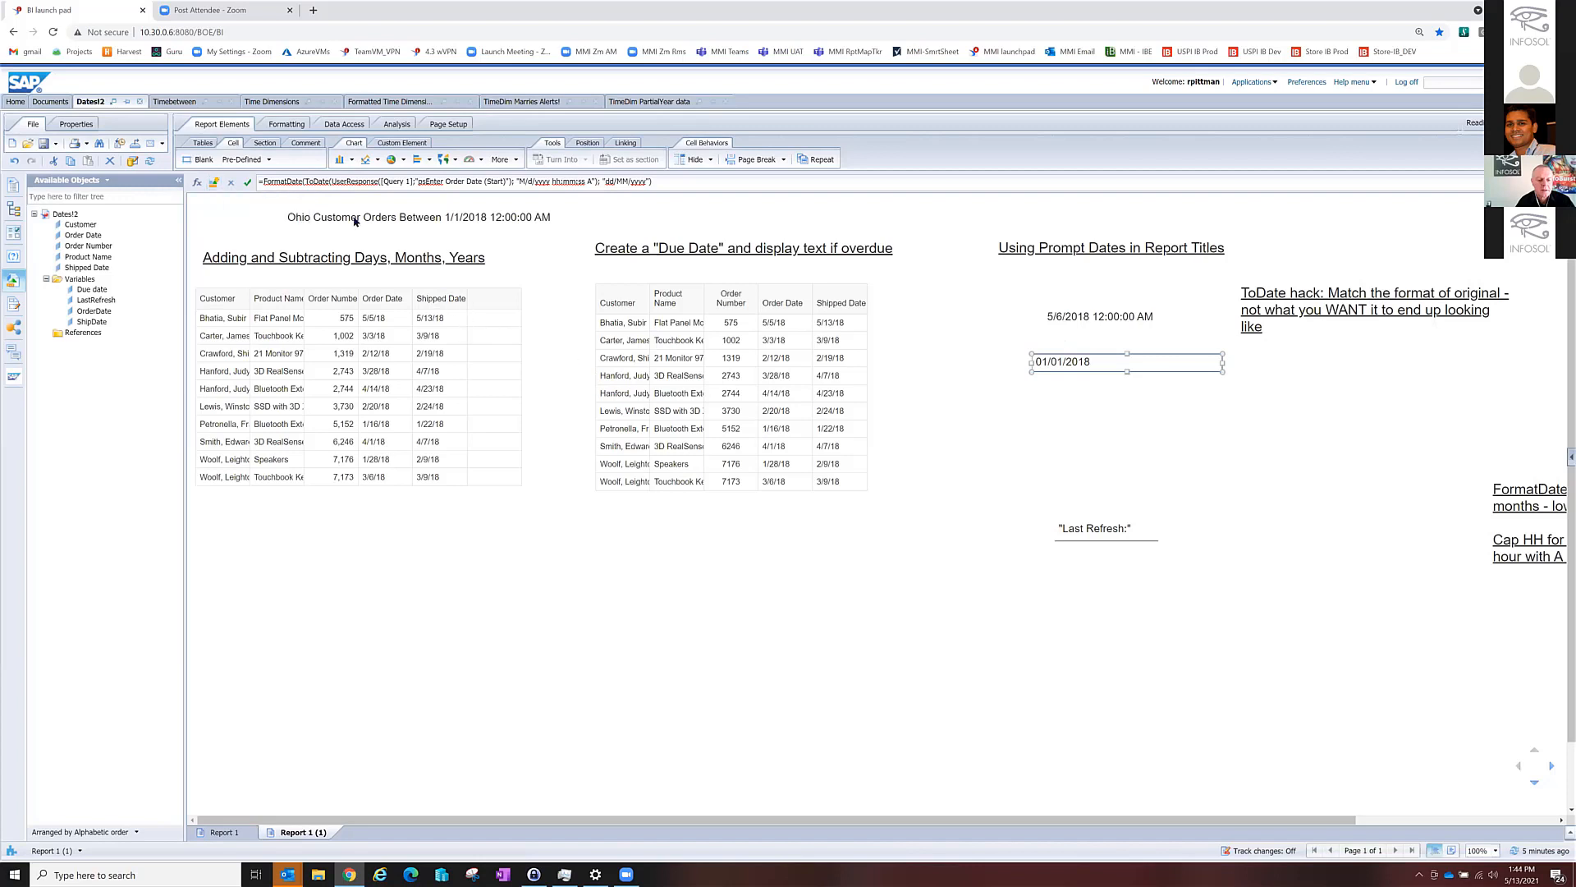
Create a dimension variable named vStartDate from the start date cell's formula.
left_click(214, 183)
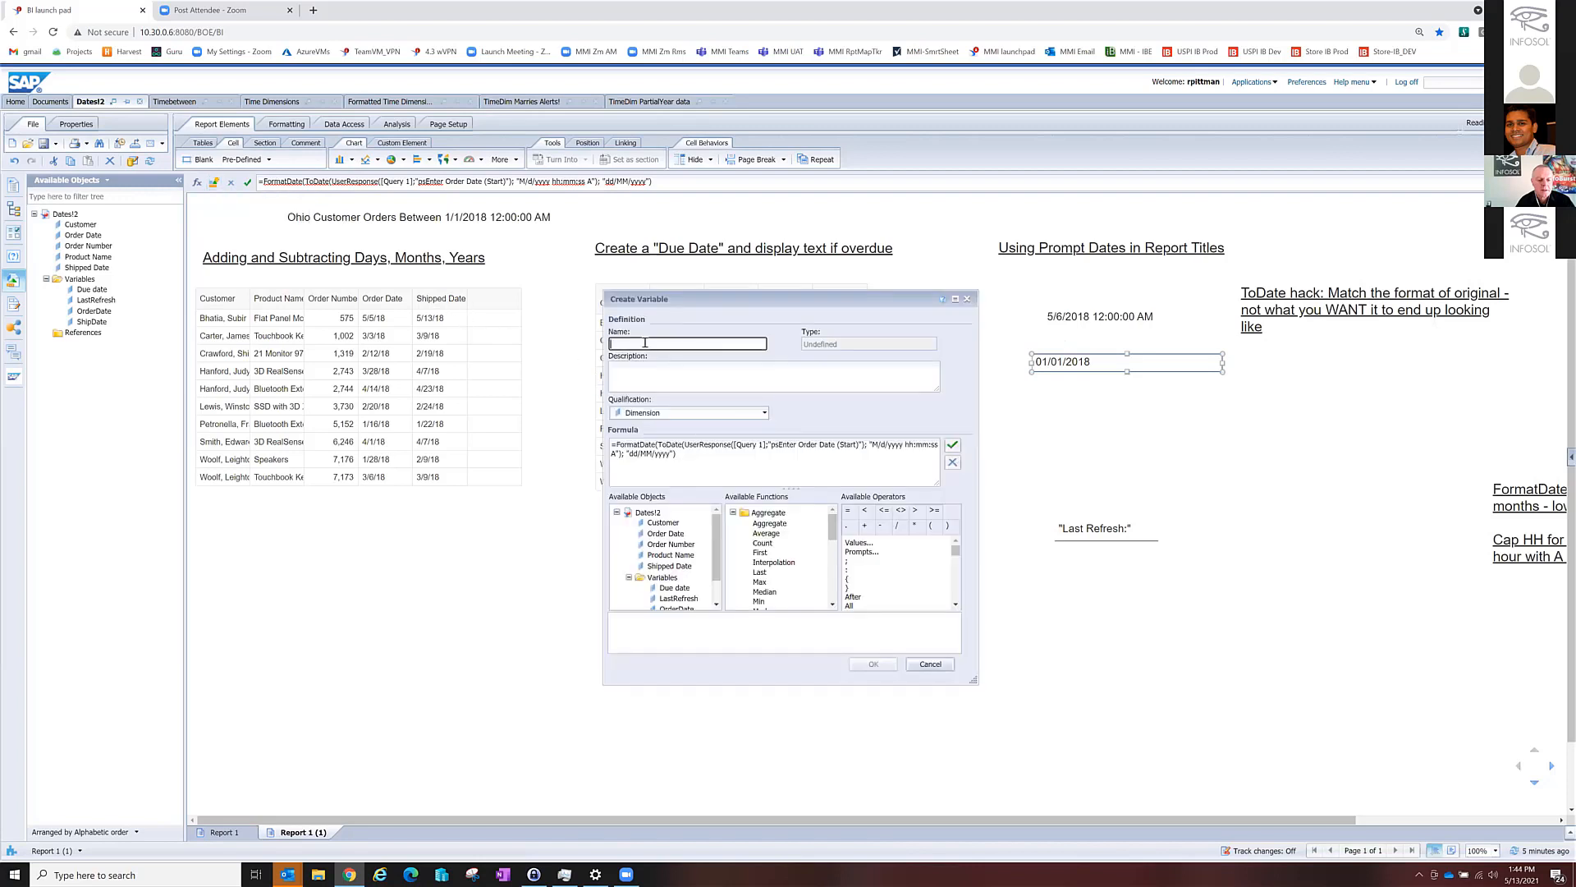
type("vStartDate")
key("Return")
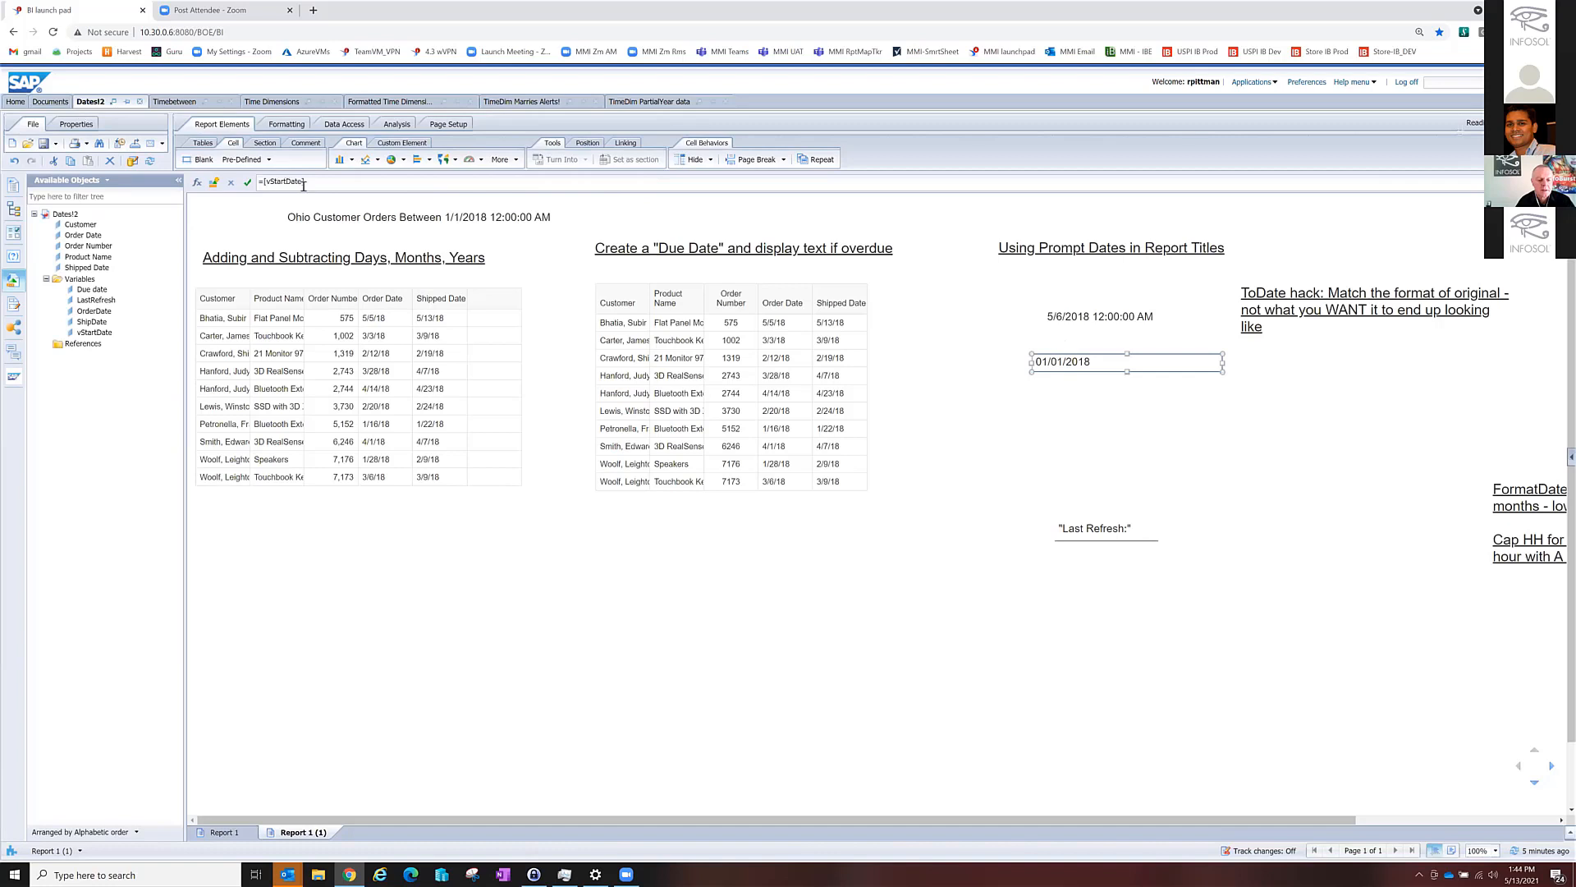
Replace the UserResponse expression in the "Ohio Customer Orders Between" title formula with [vStartDate].
left_click_drag(304, 181, 263, 181)
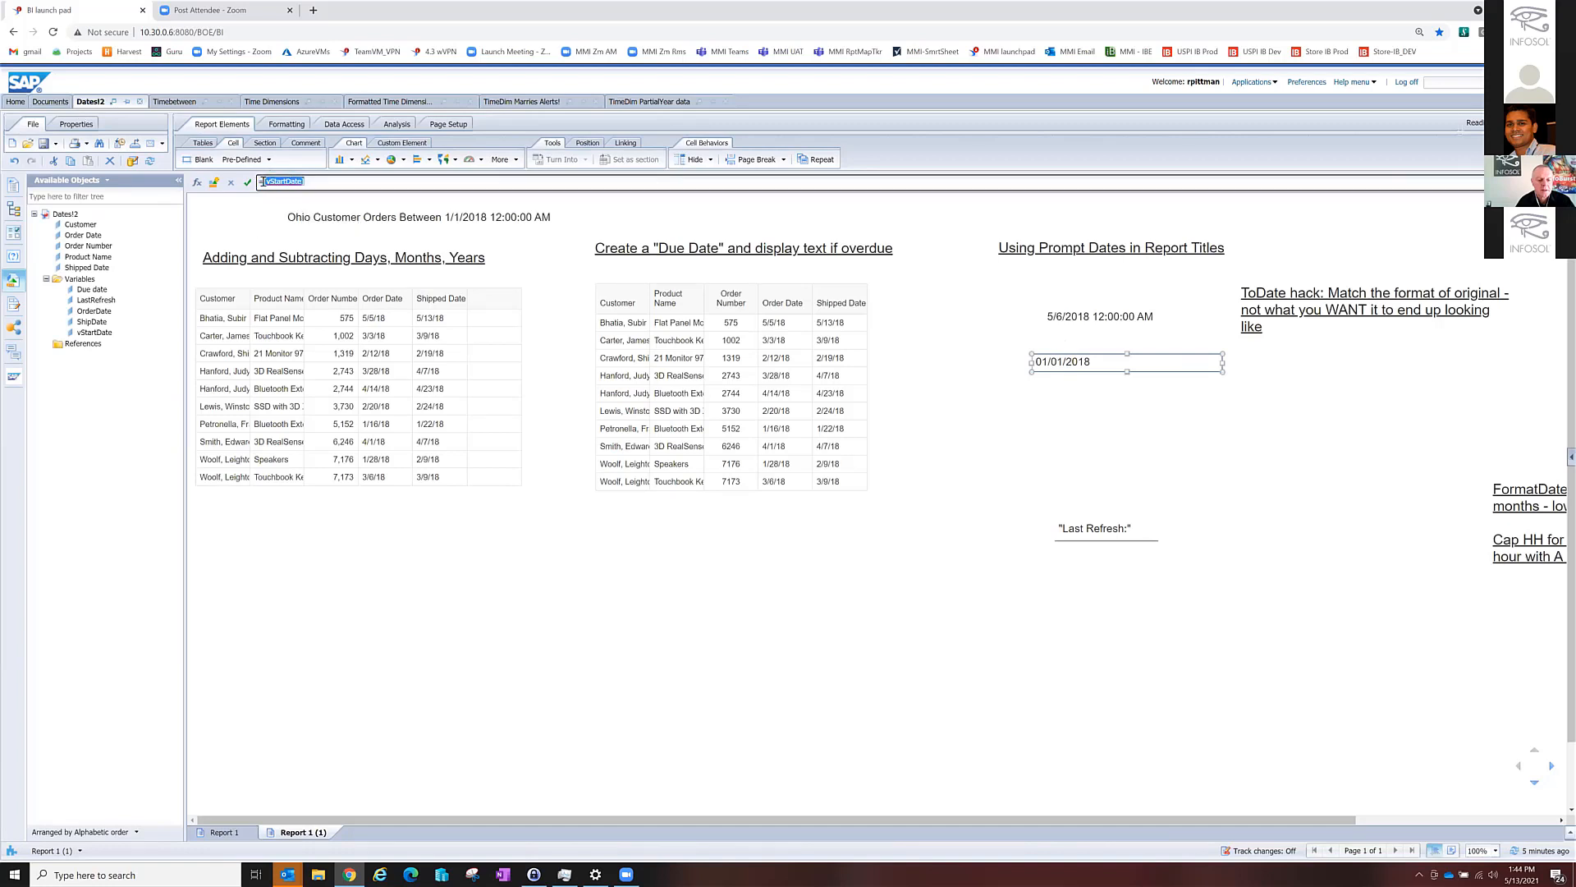
left_click(377, 227)
left_click_drag(578, 181, 381, 183)
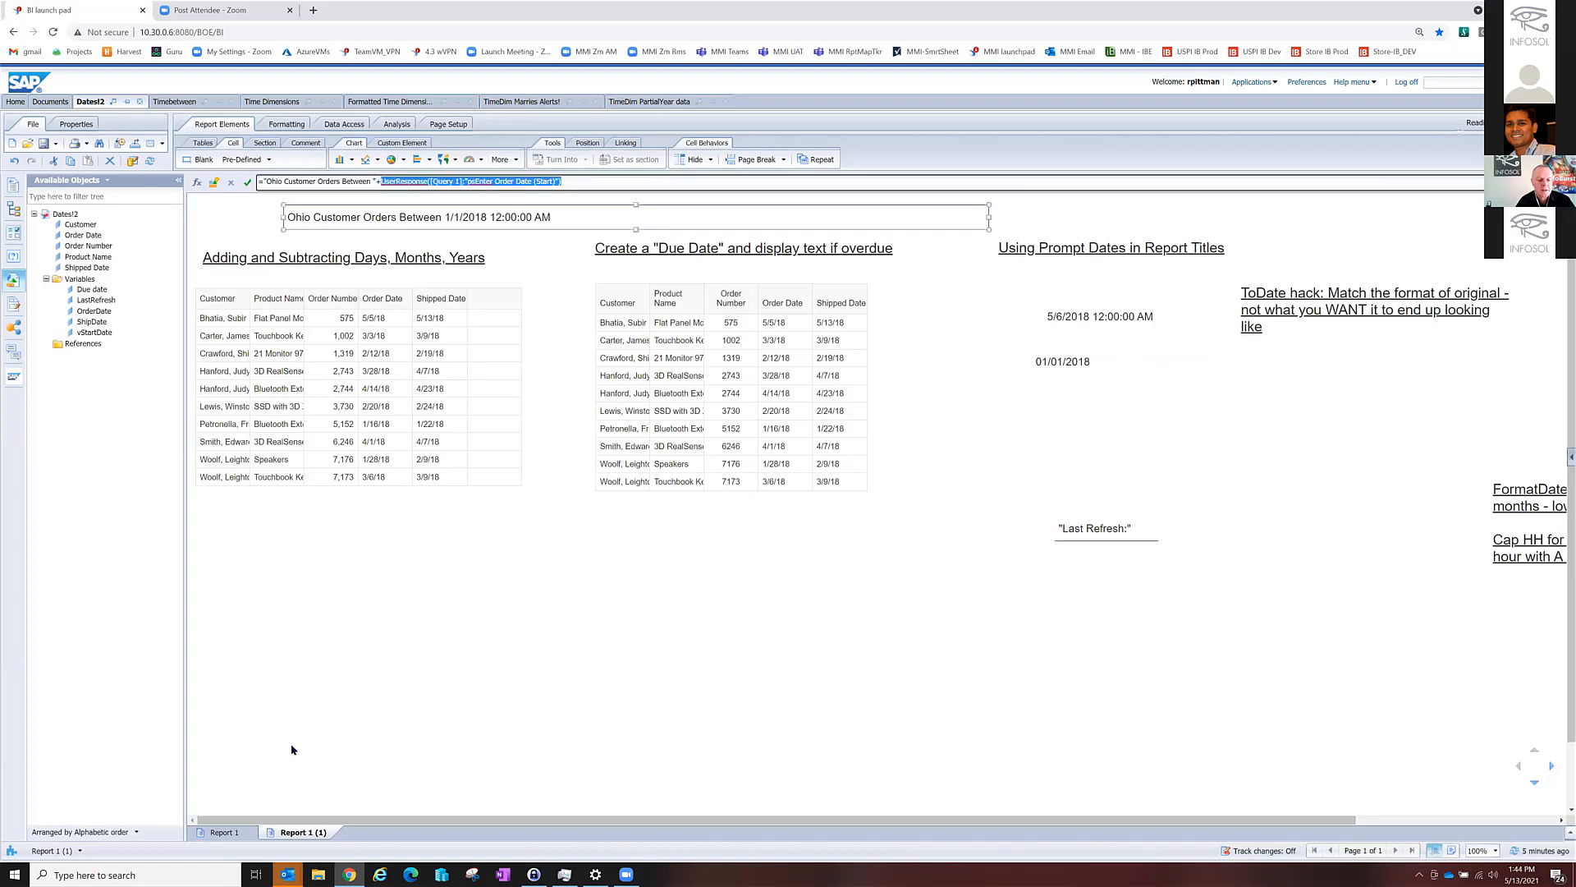
type("[vStartDate]")
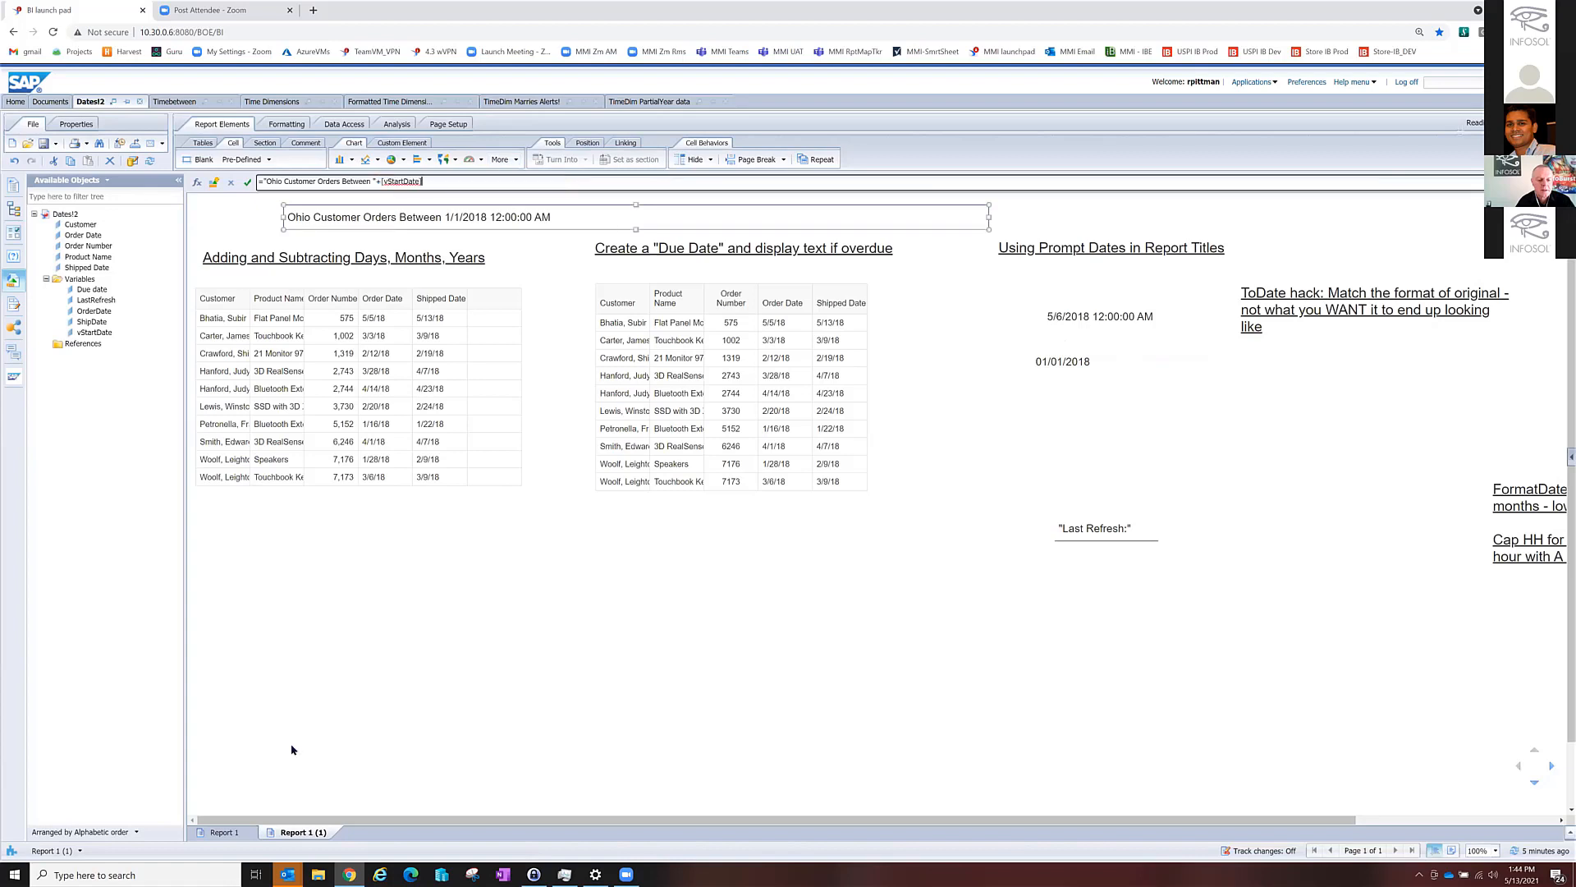
key("Return")
left_click(247, 182)
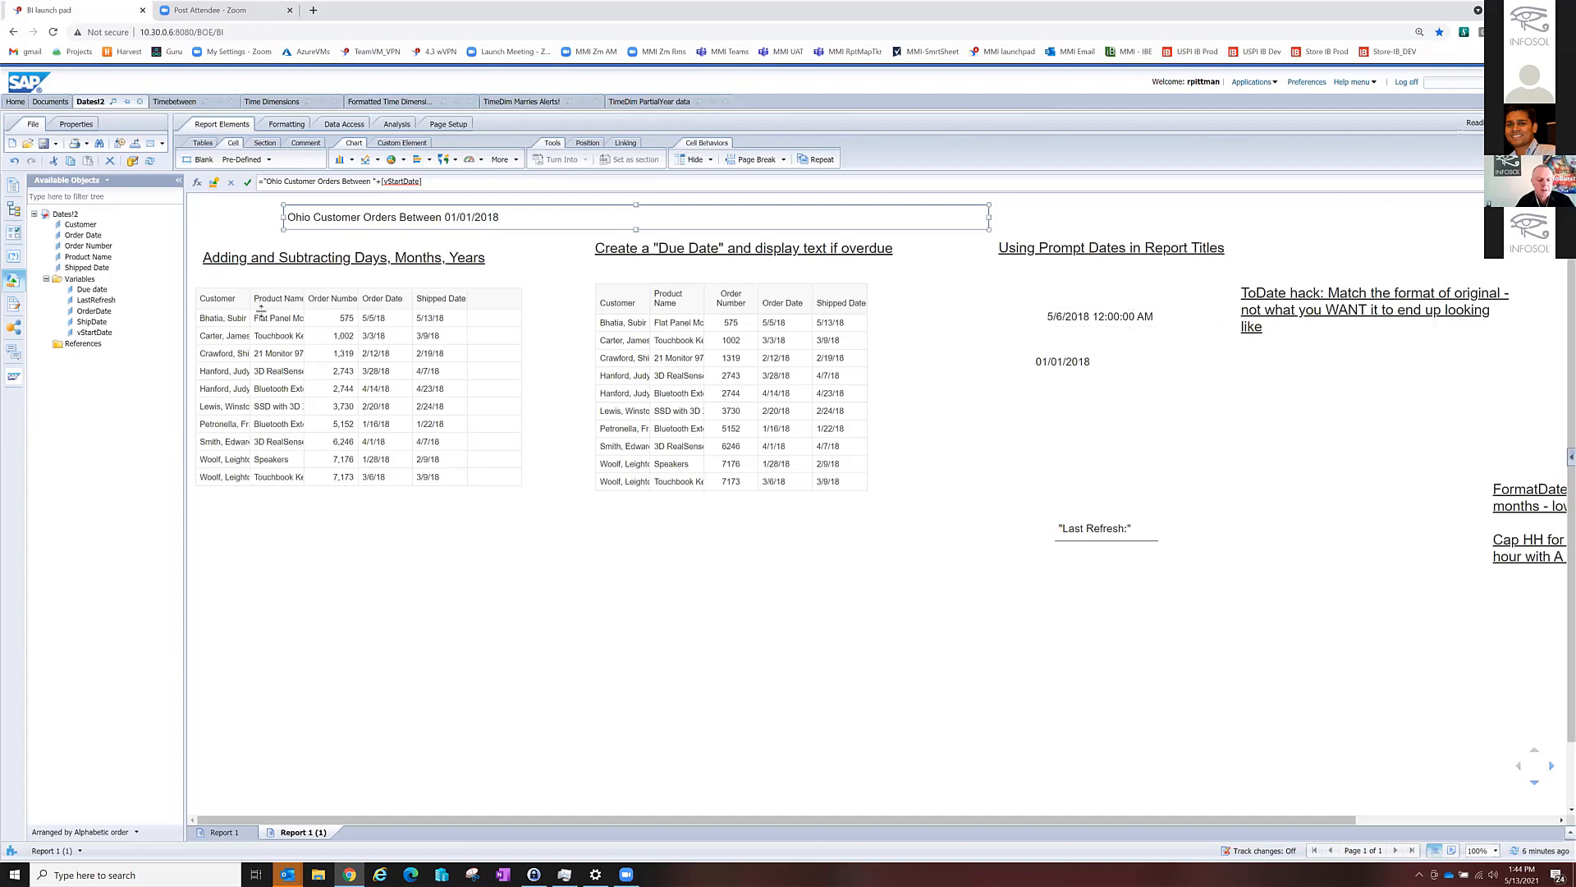
Duplicate the vStartDate variable and name the copy vEndDate.
left_click(94, 333)
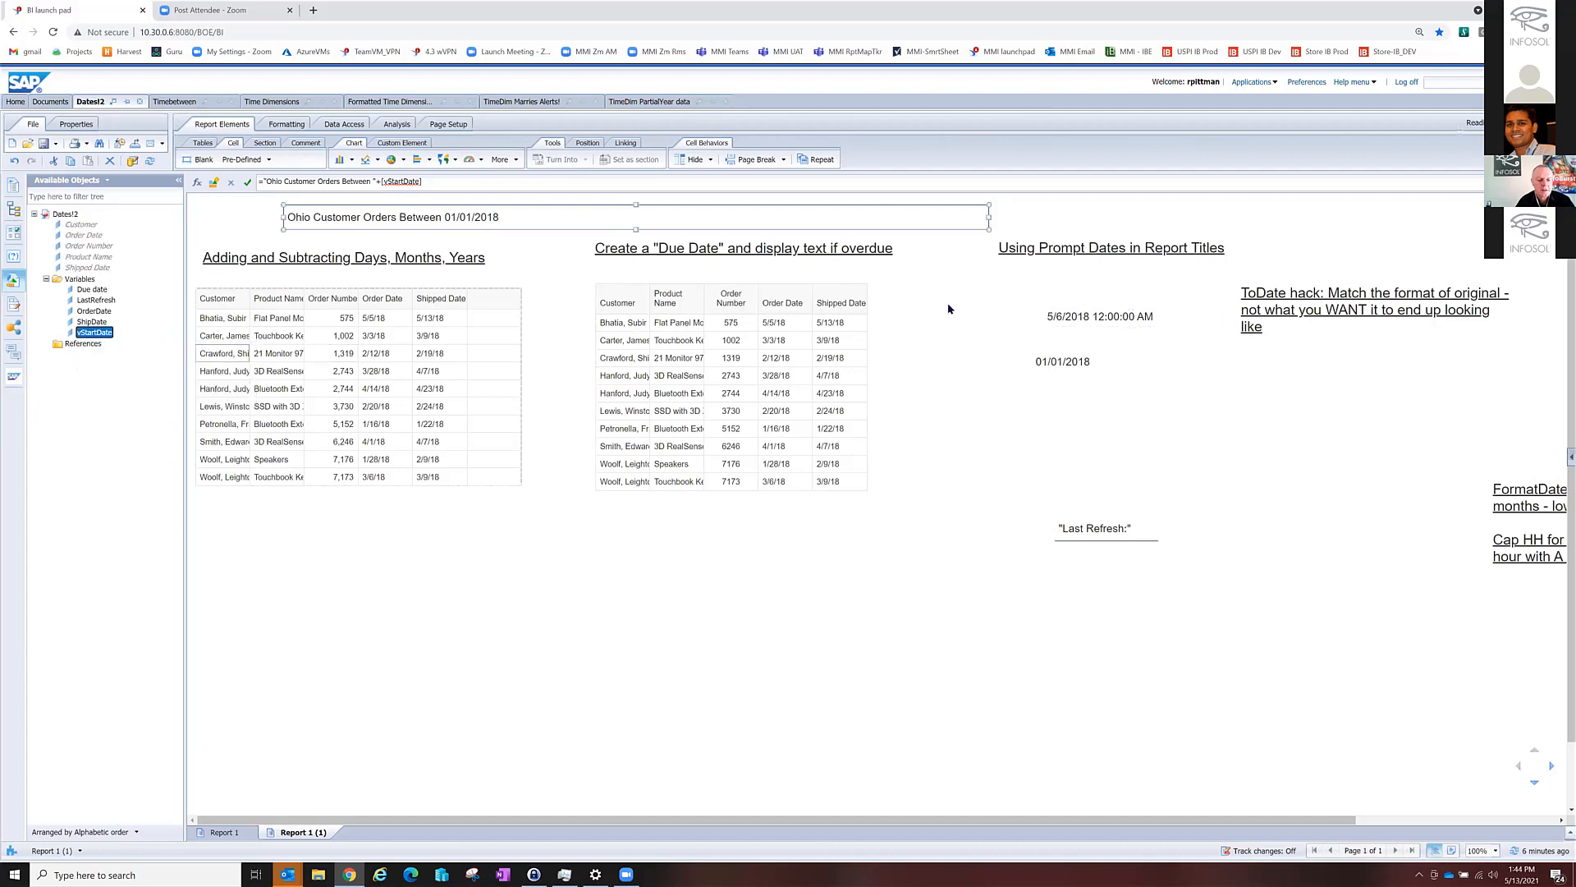
left_click(1112, 320)
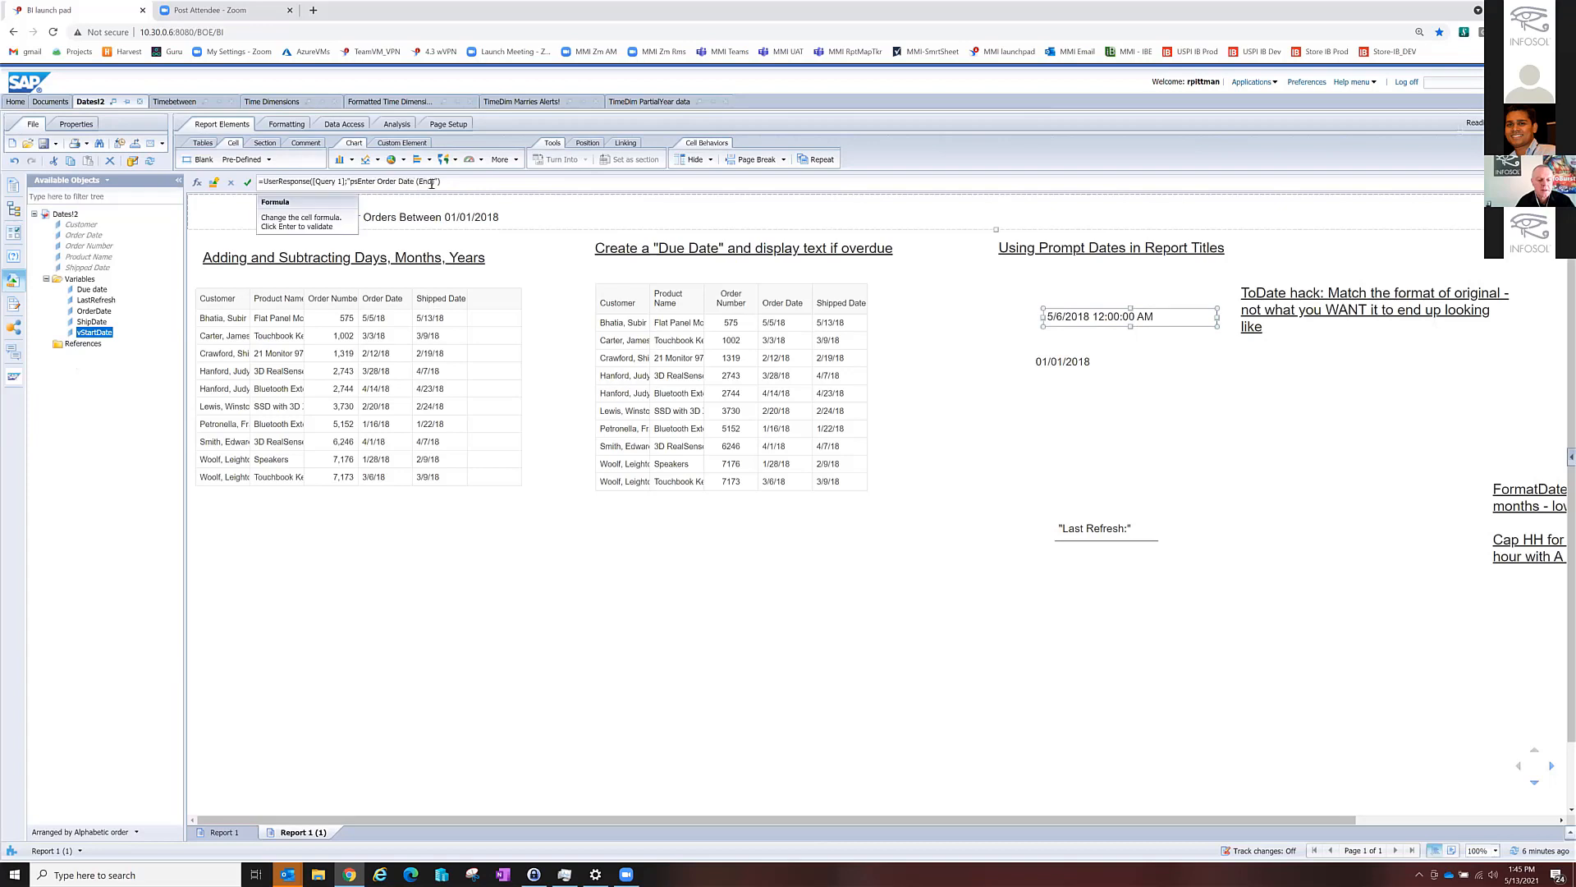
right_click(95, 333)
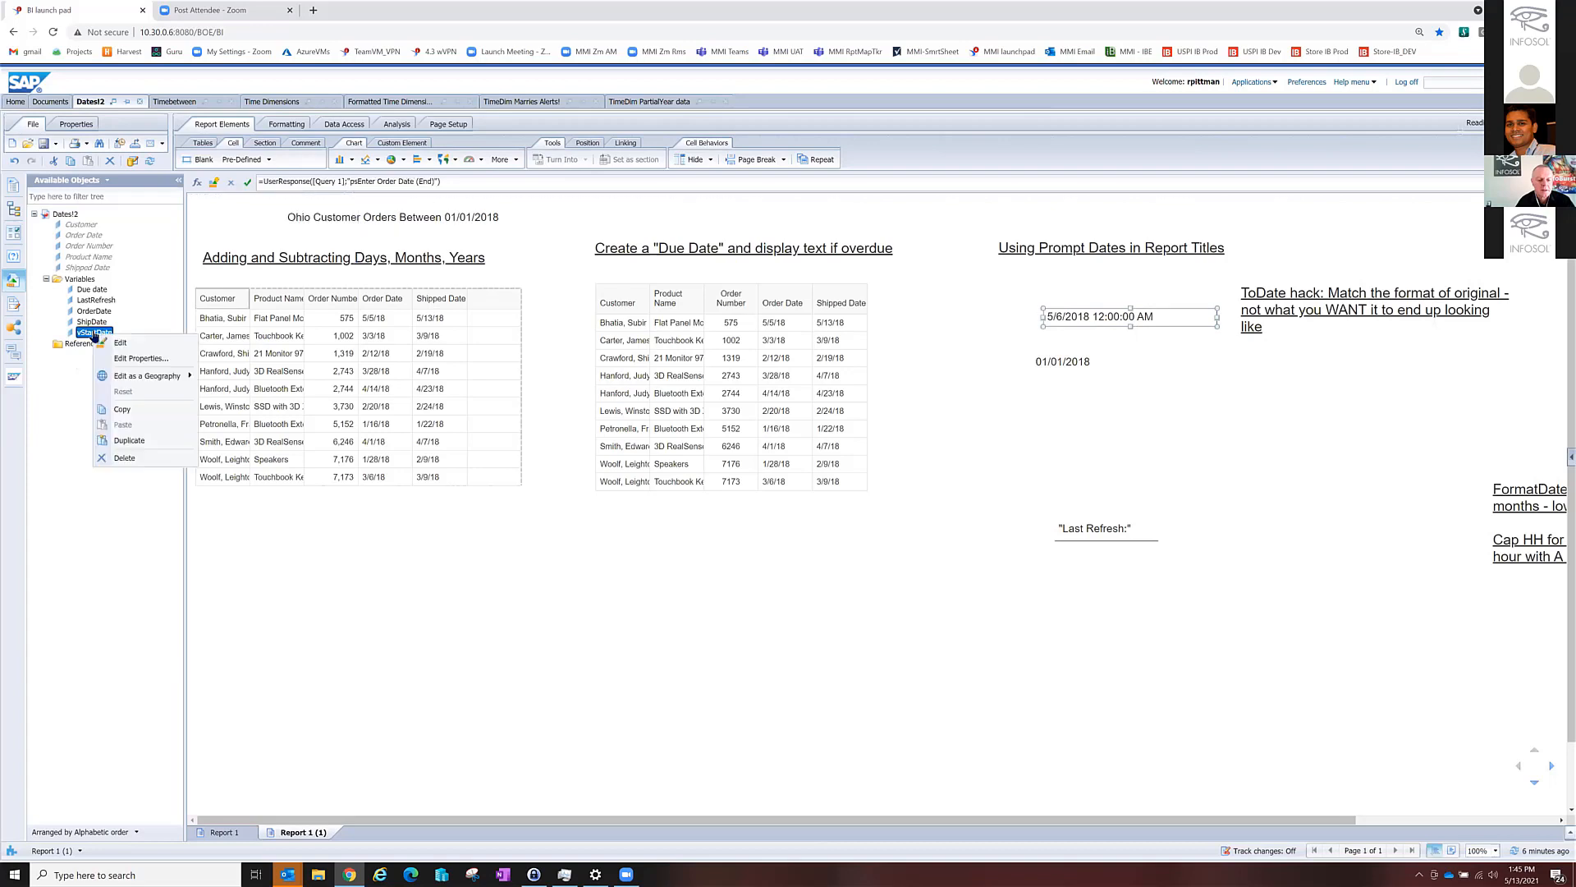
left_click(128, 441)
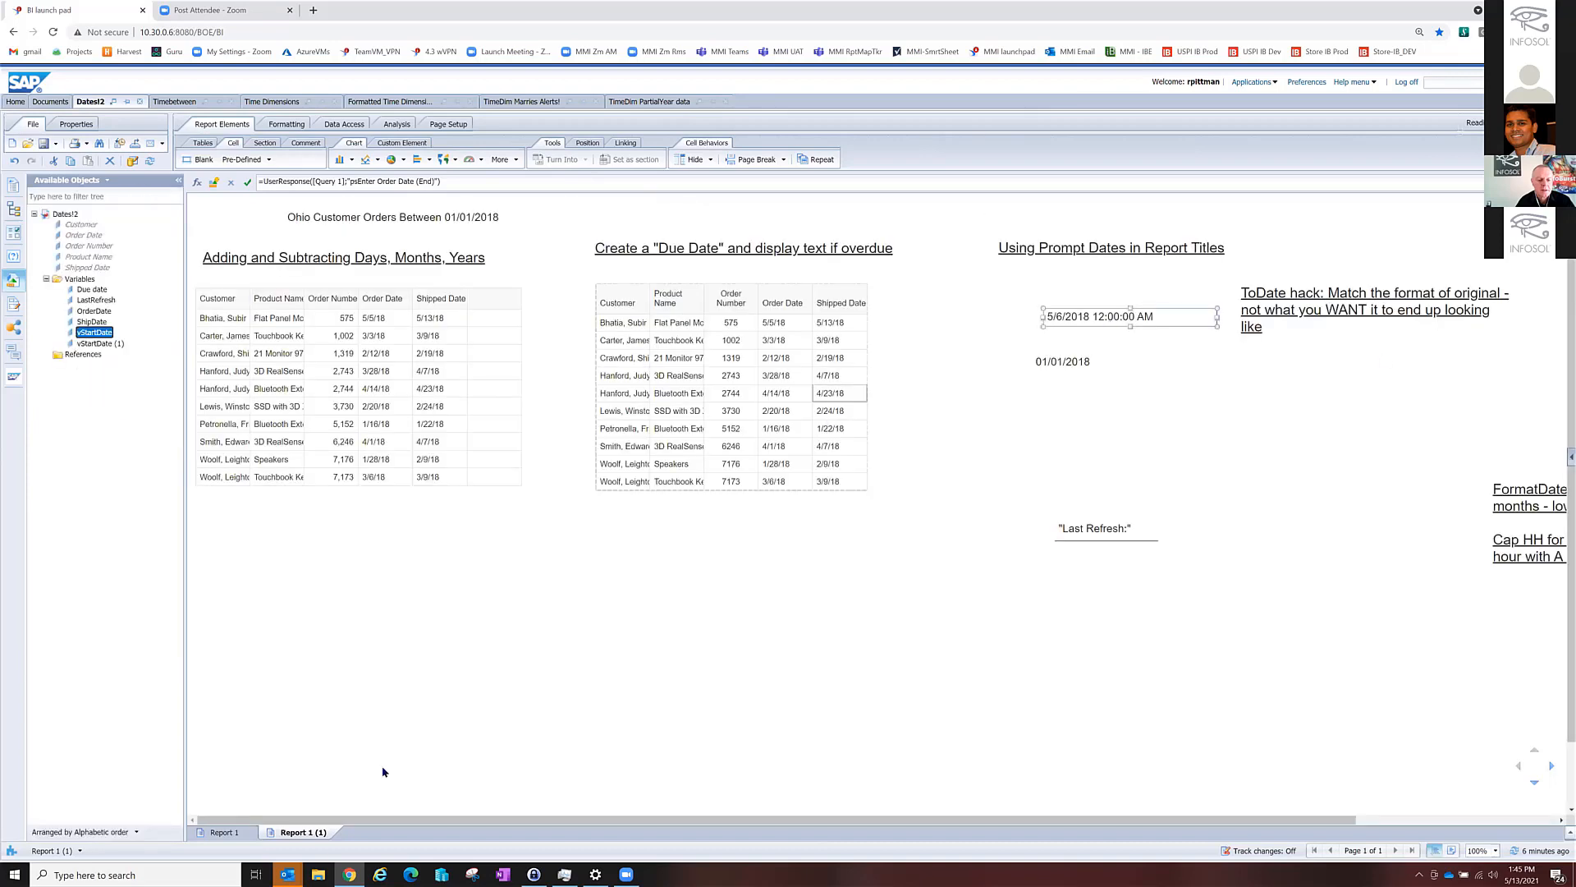
left_click(94, 343)
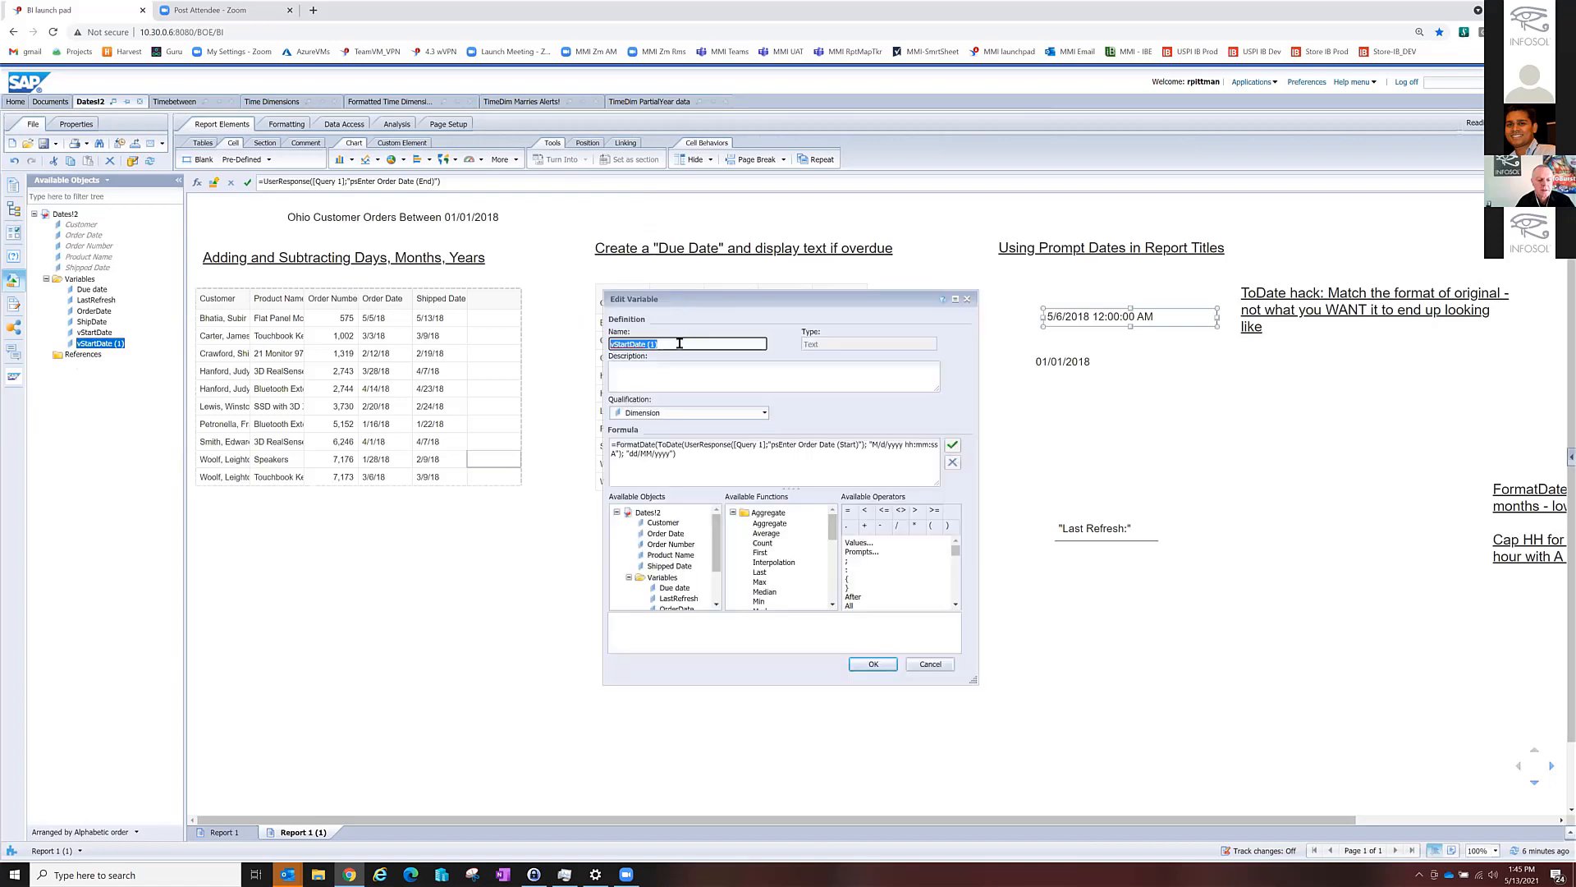
left_click(680, 343)
left_click_drag(665, 344, 612, 344)
type("vEndDate")
Change the prompt in the vEndDate formula to "psEnter Order Date (End)", validate the formula and save the variable.
left_click(855, 443)
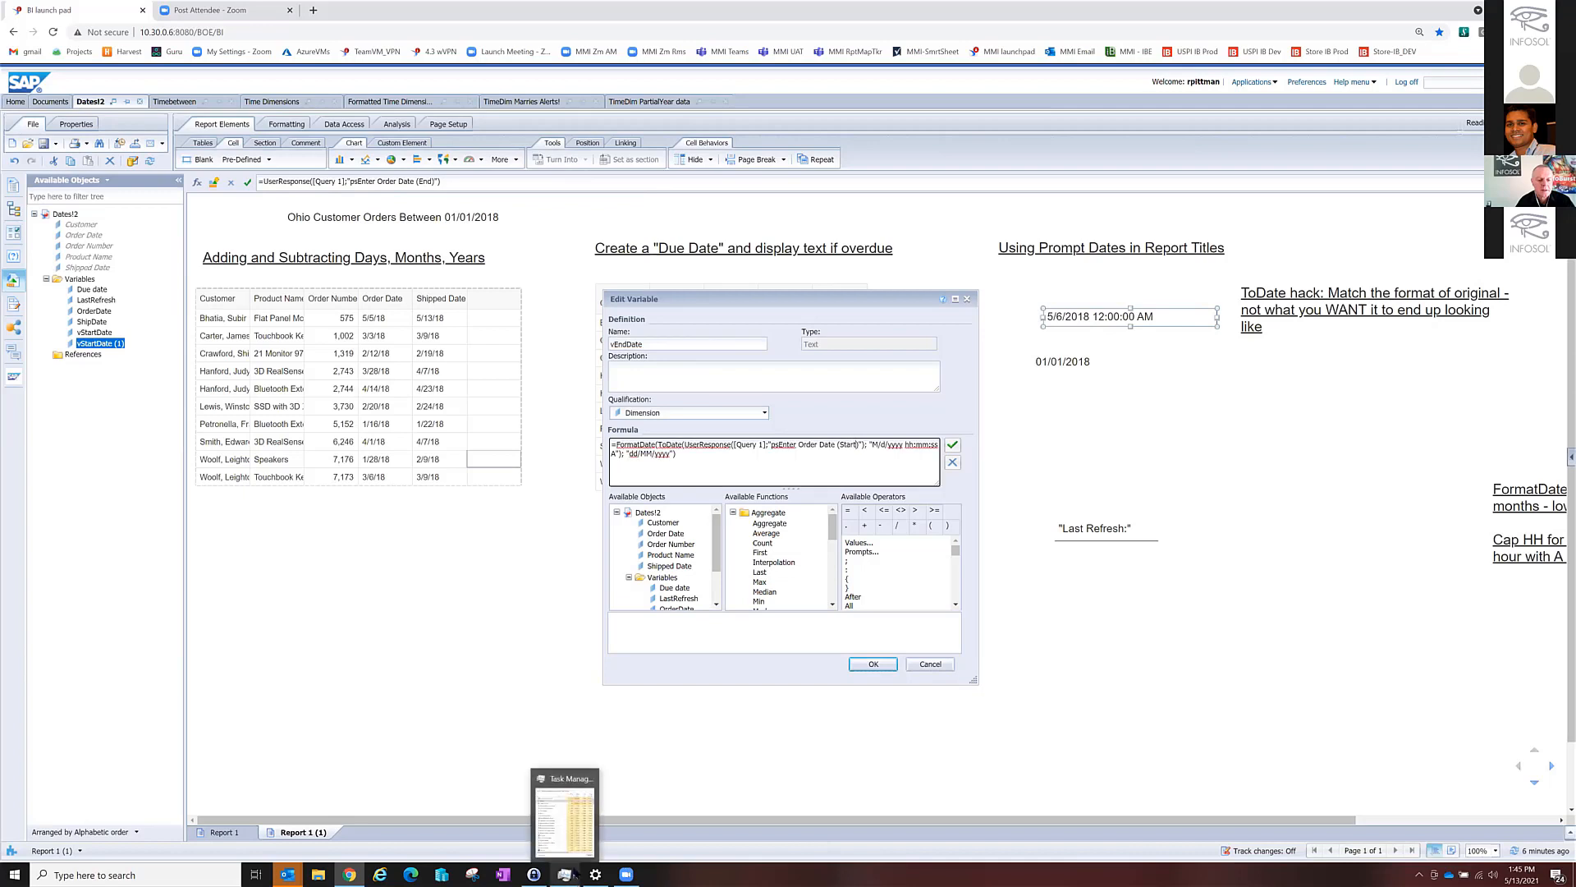
key("BackSpace")
key("BackSpace")
key("BackSpace")
key("BackSpace")
key("BackSpace")
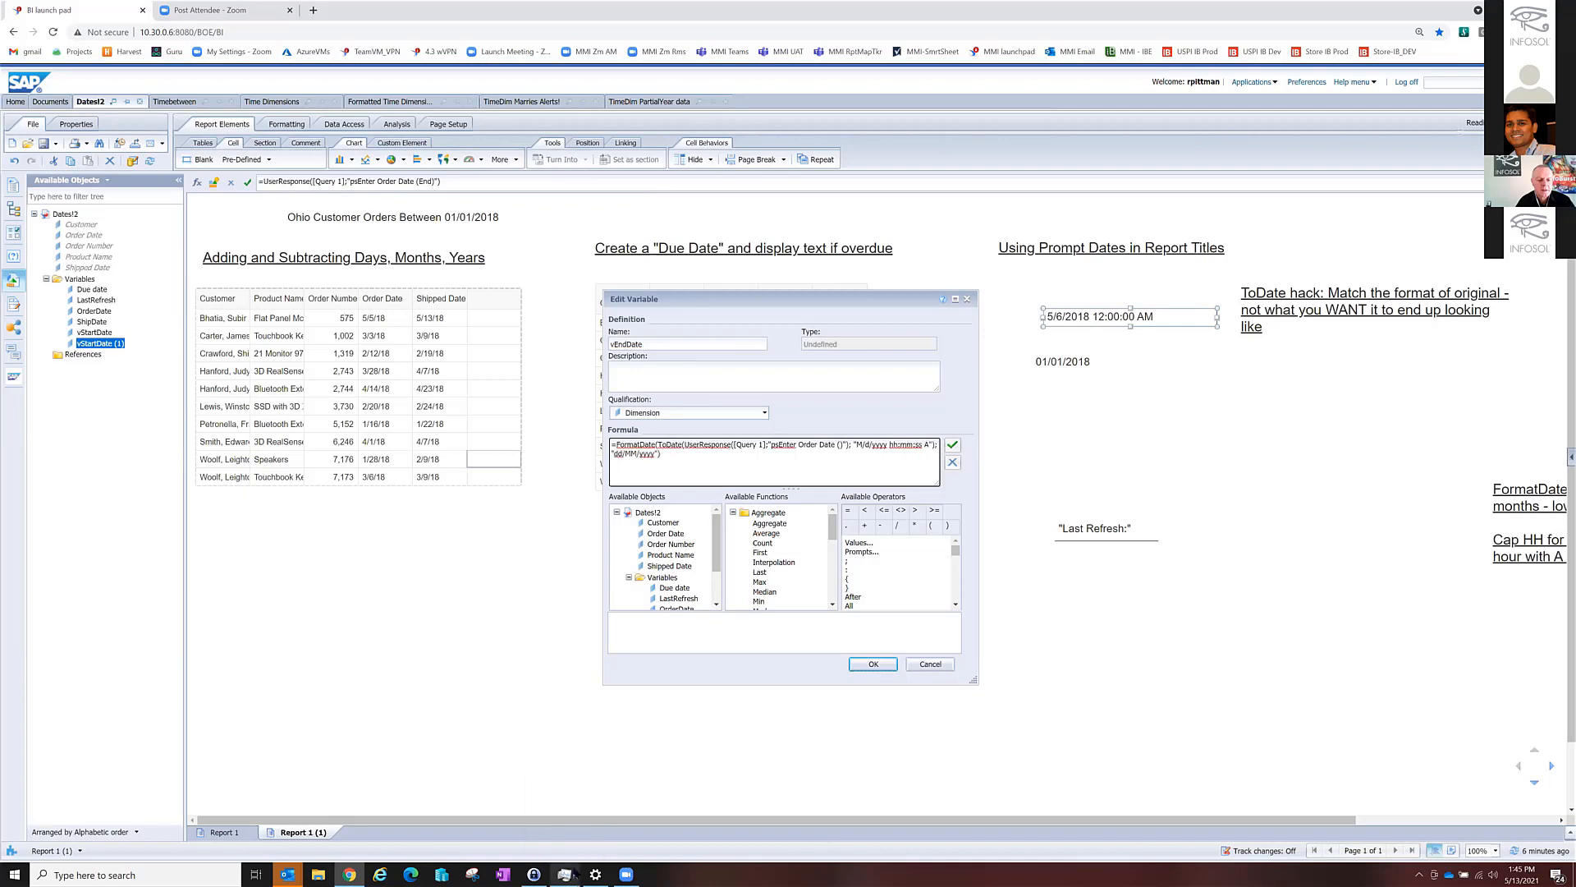
type("End")
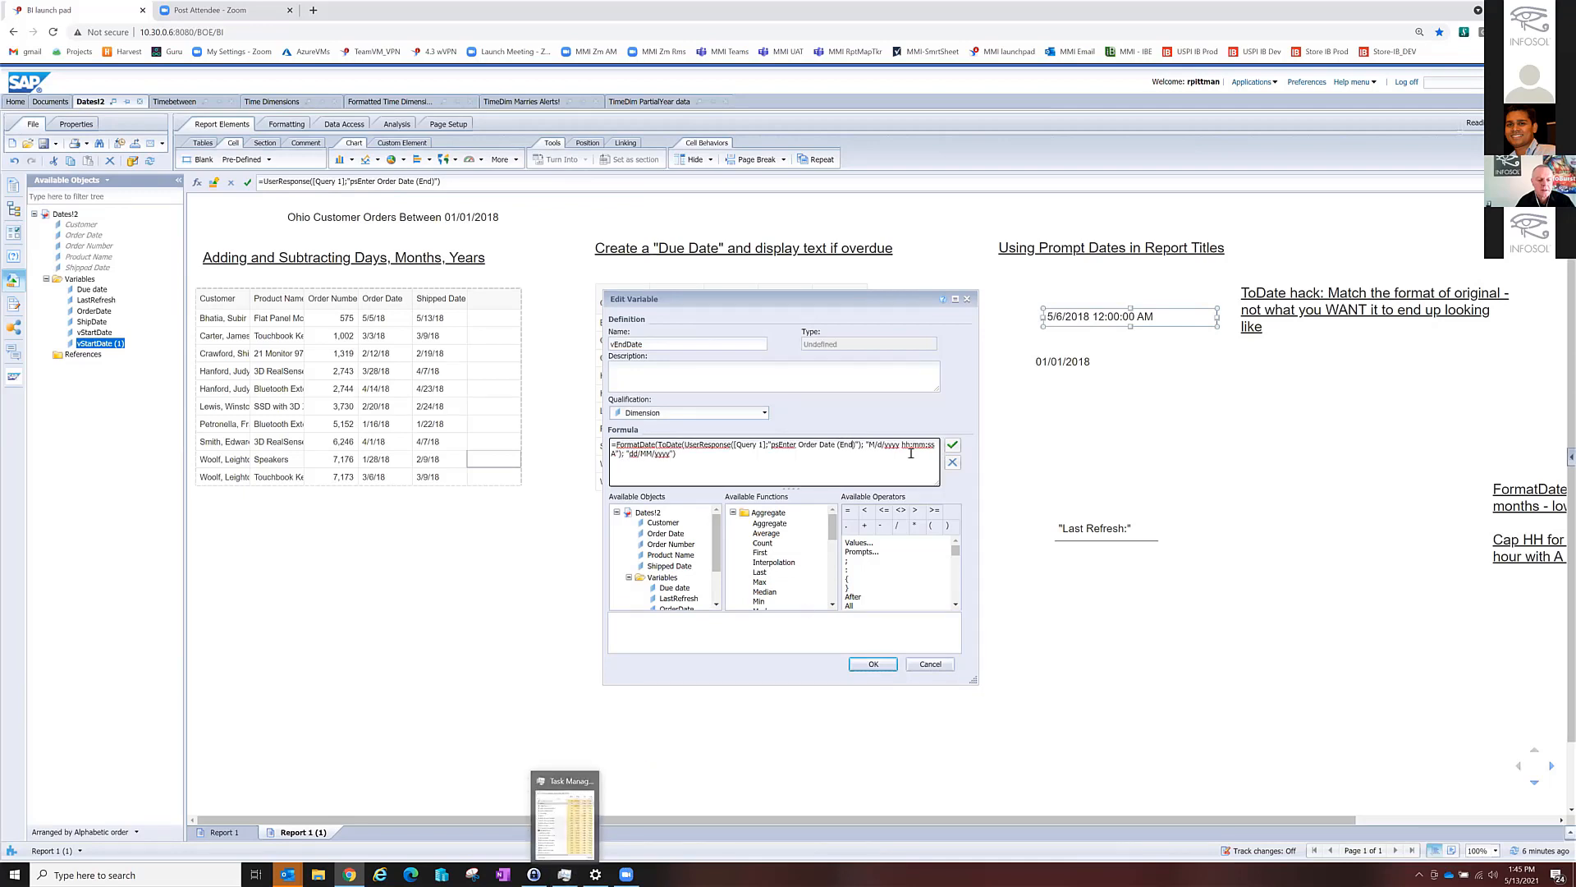
left_click(952, 444)
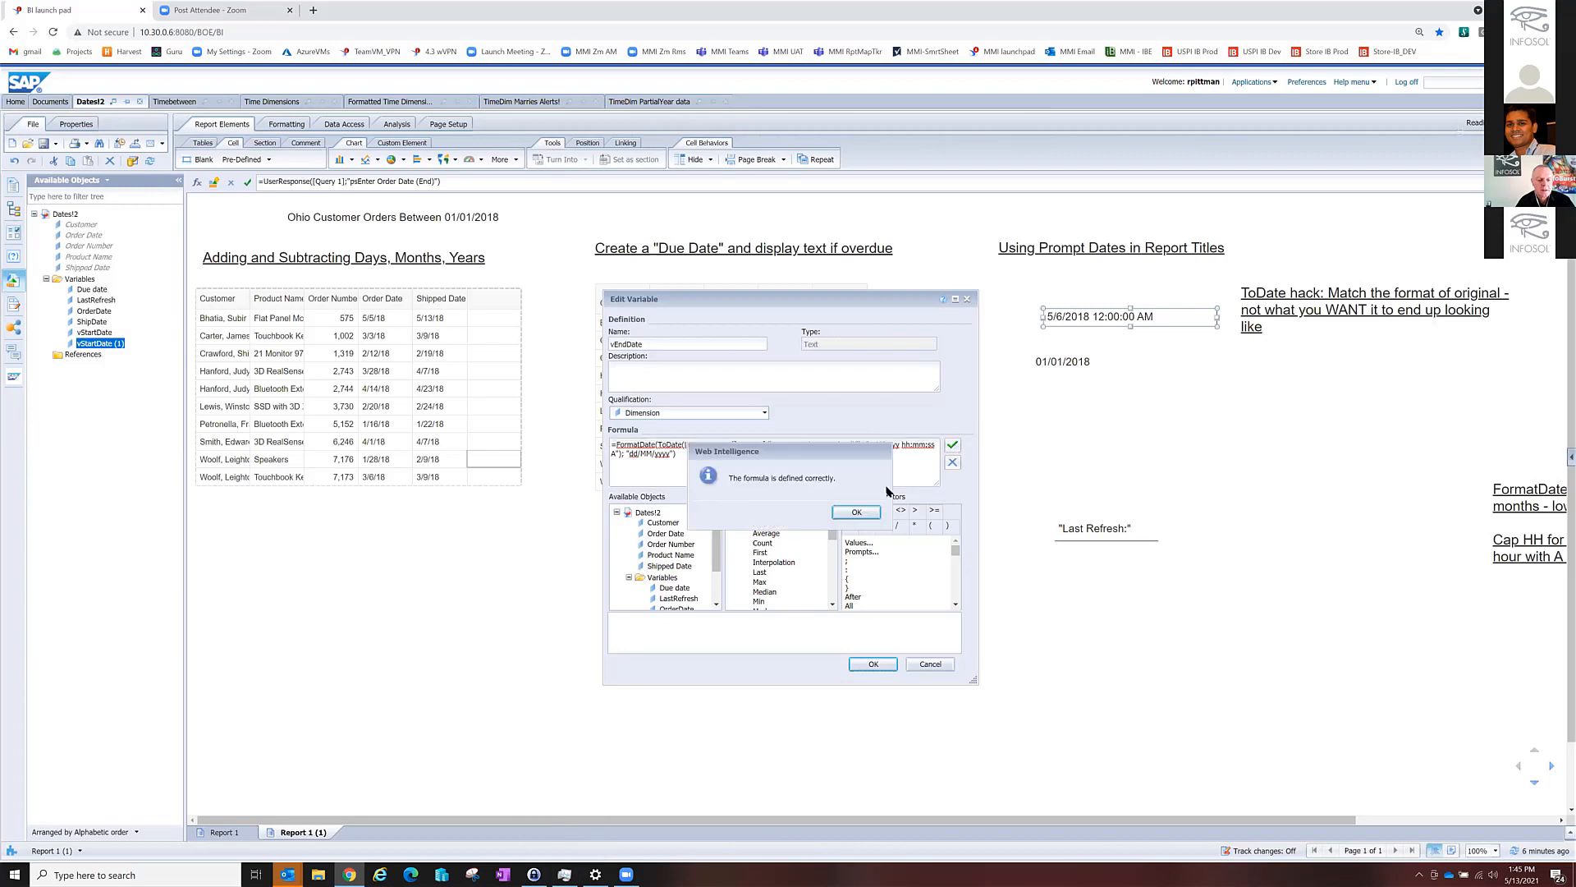
left_click(856, 511)
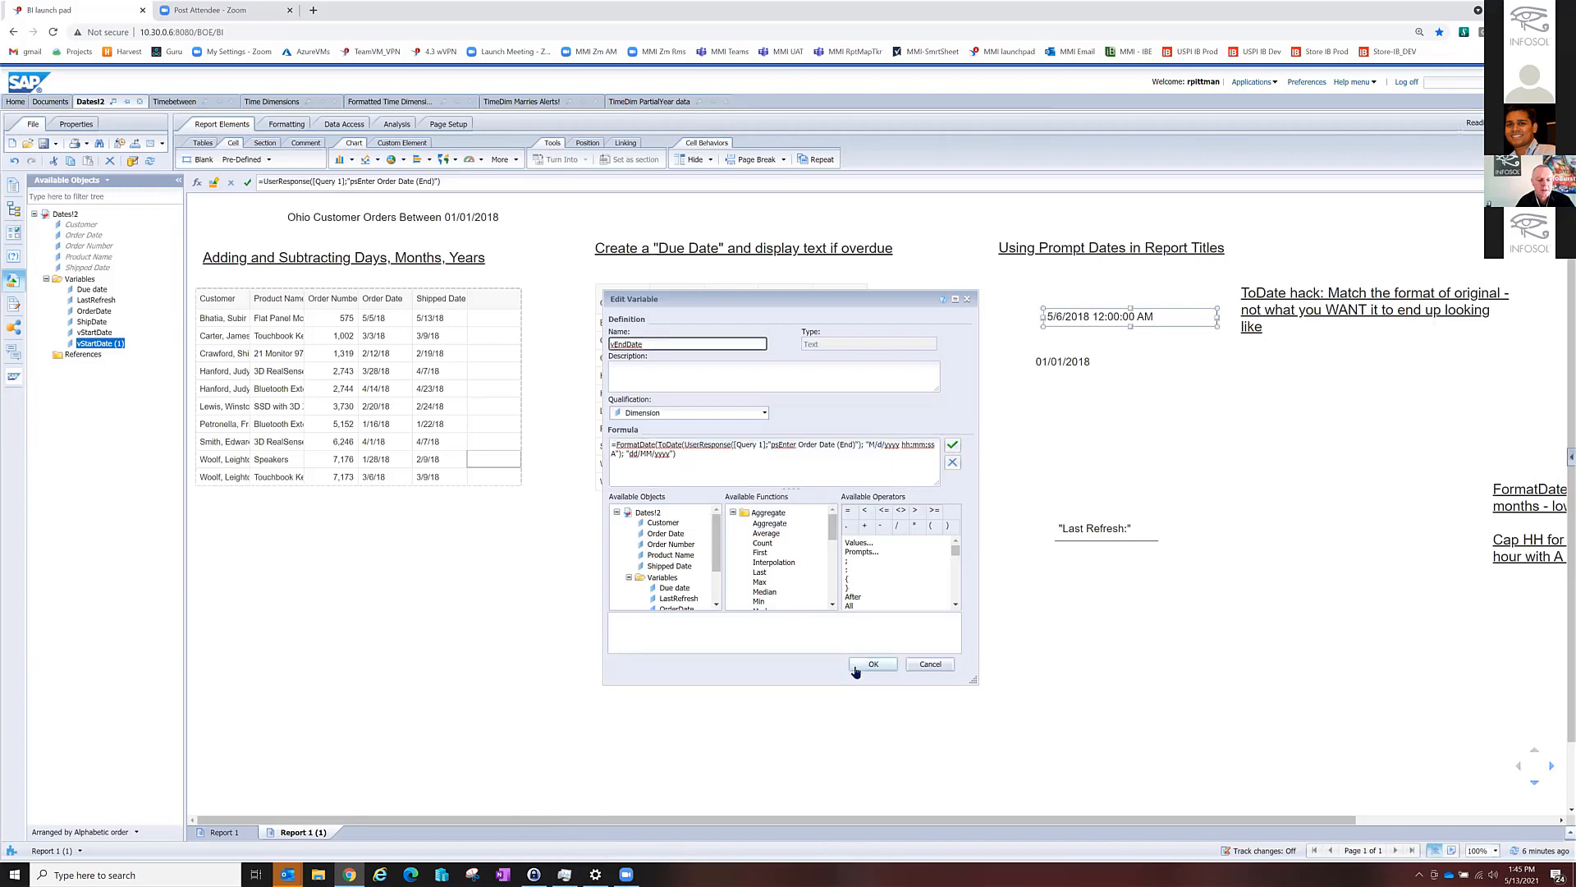
left_click(855, 667)
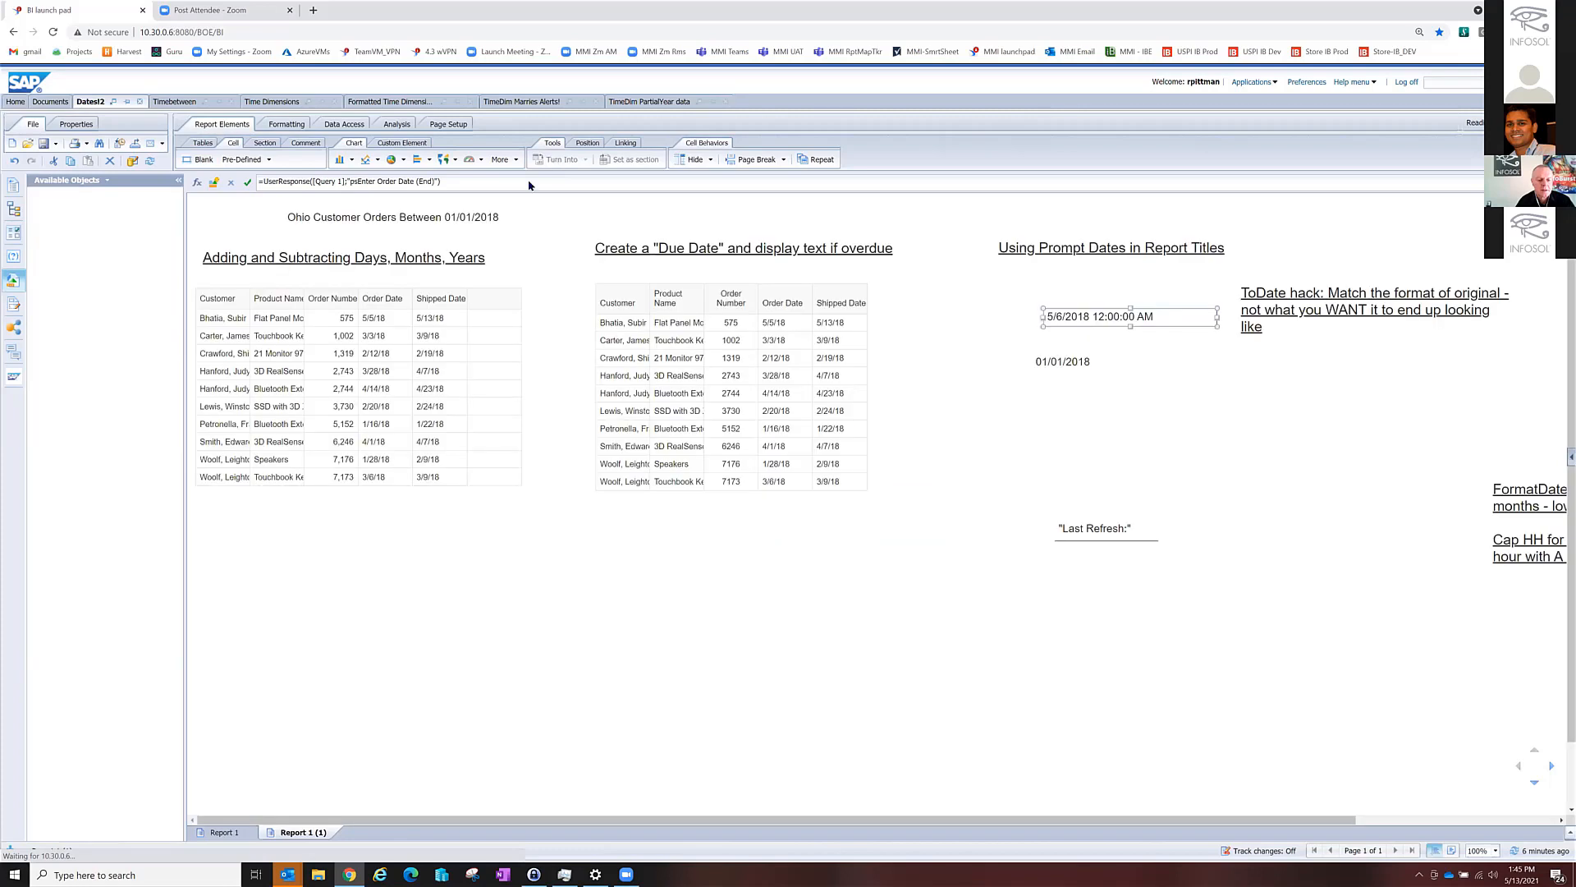
Append +" - "+[vEndDate] to the end date prompt cell's UserResponse formula.
left_click(483, 182)
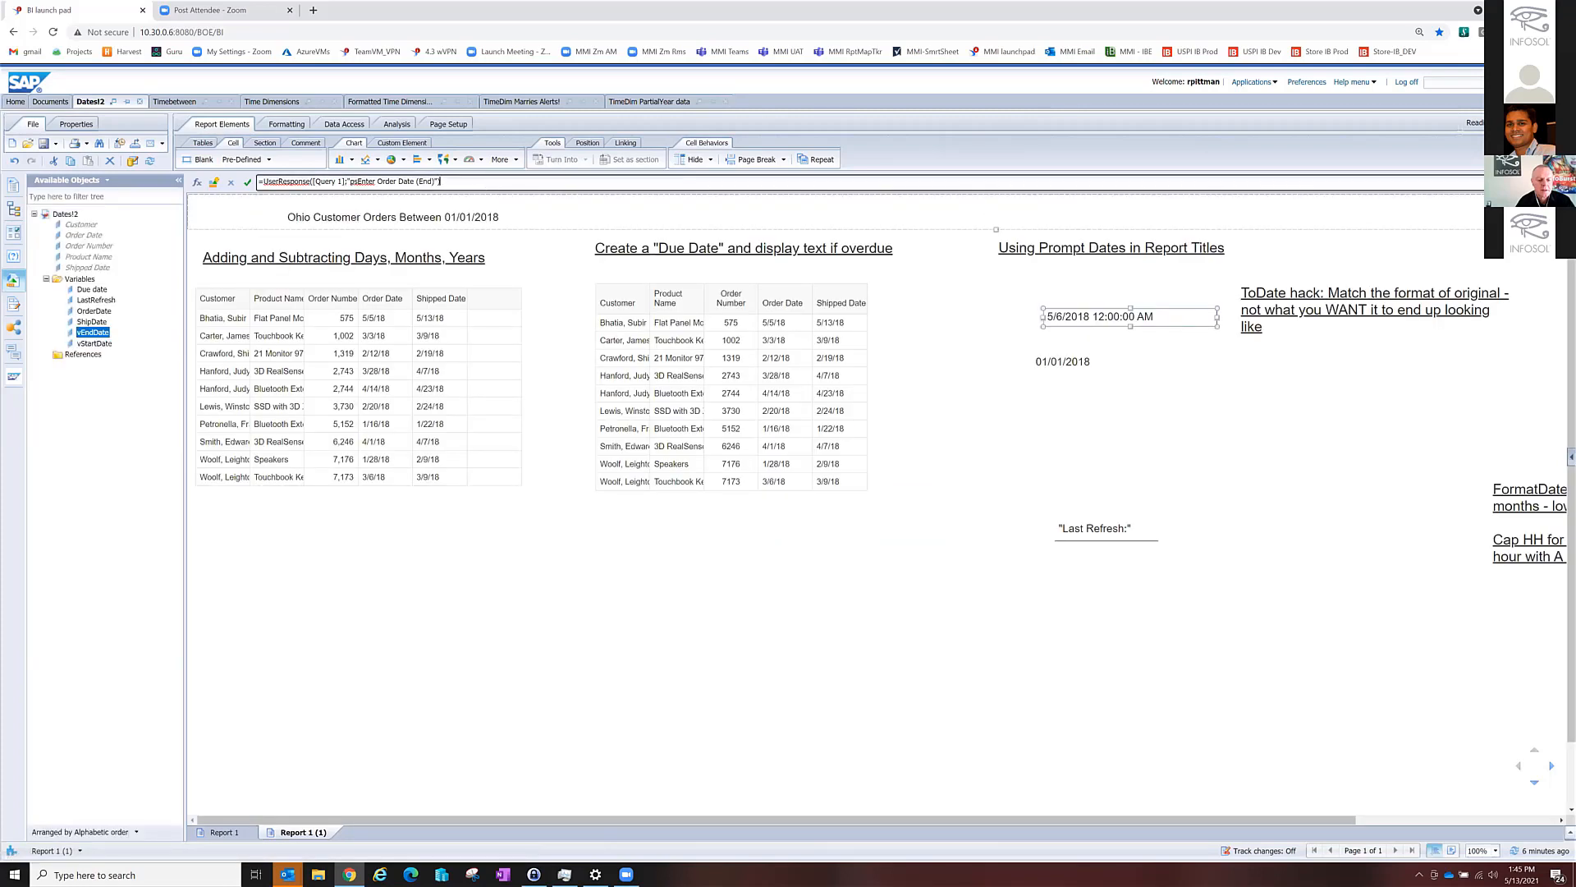
type("+\"")
type("- \"+vend")
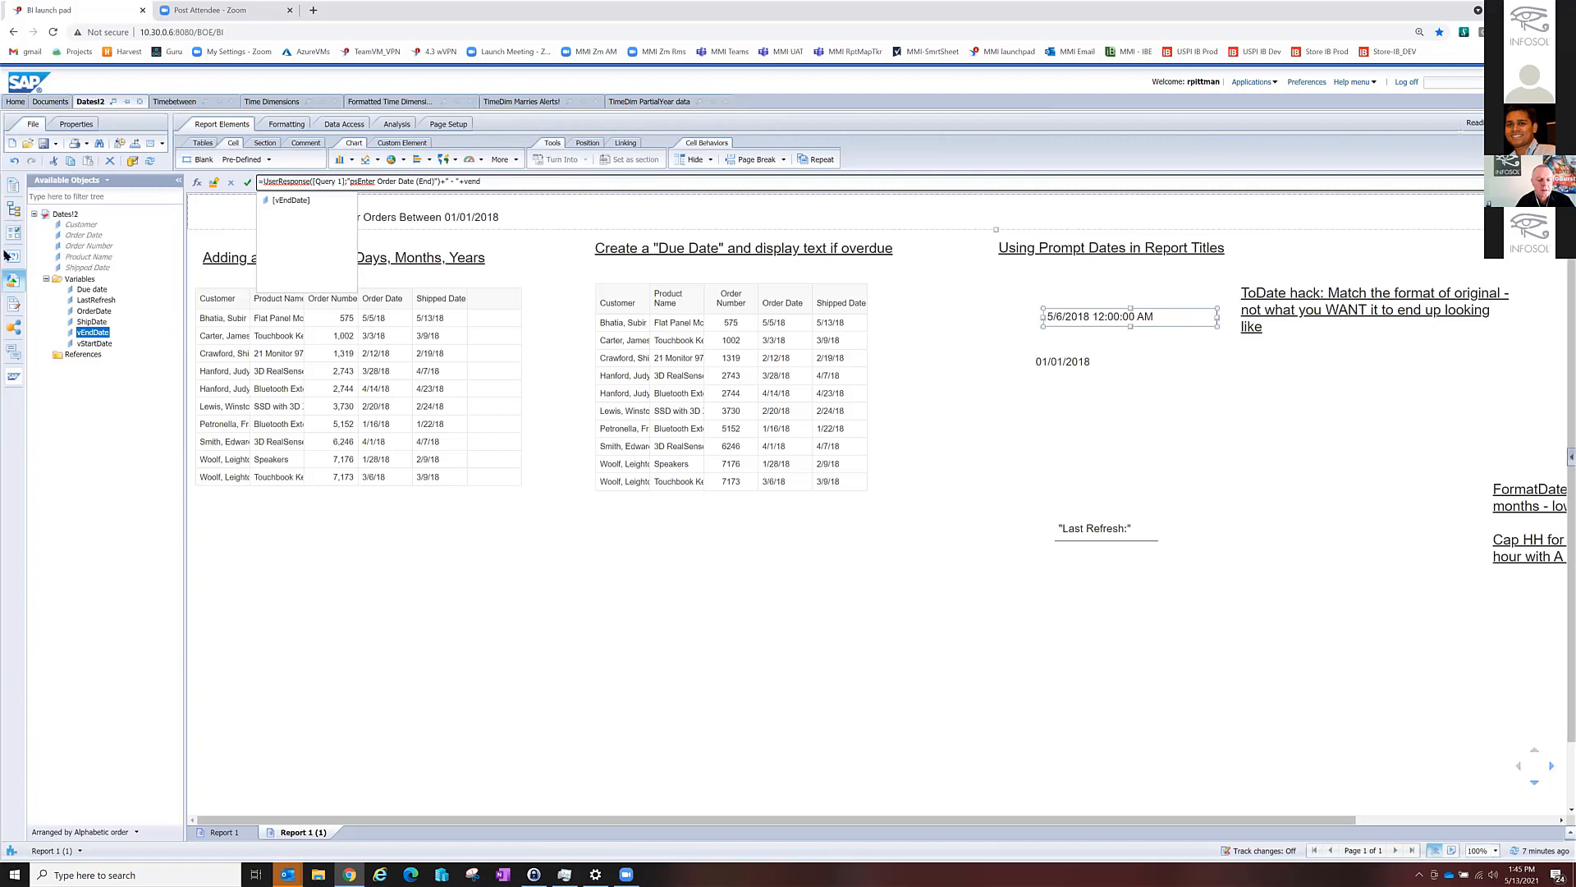
left_click(305, 202)
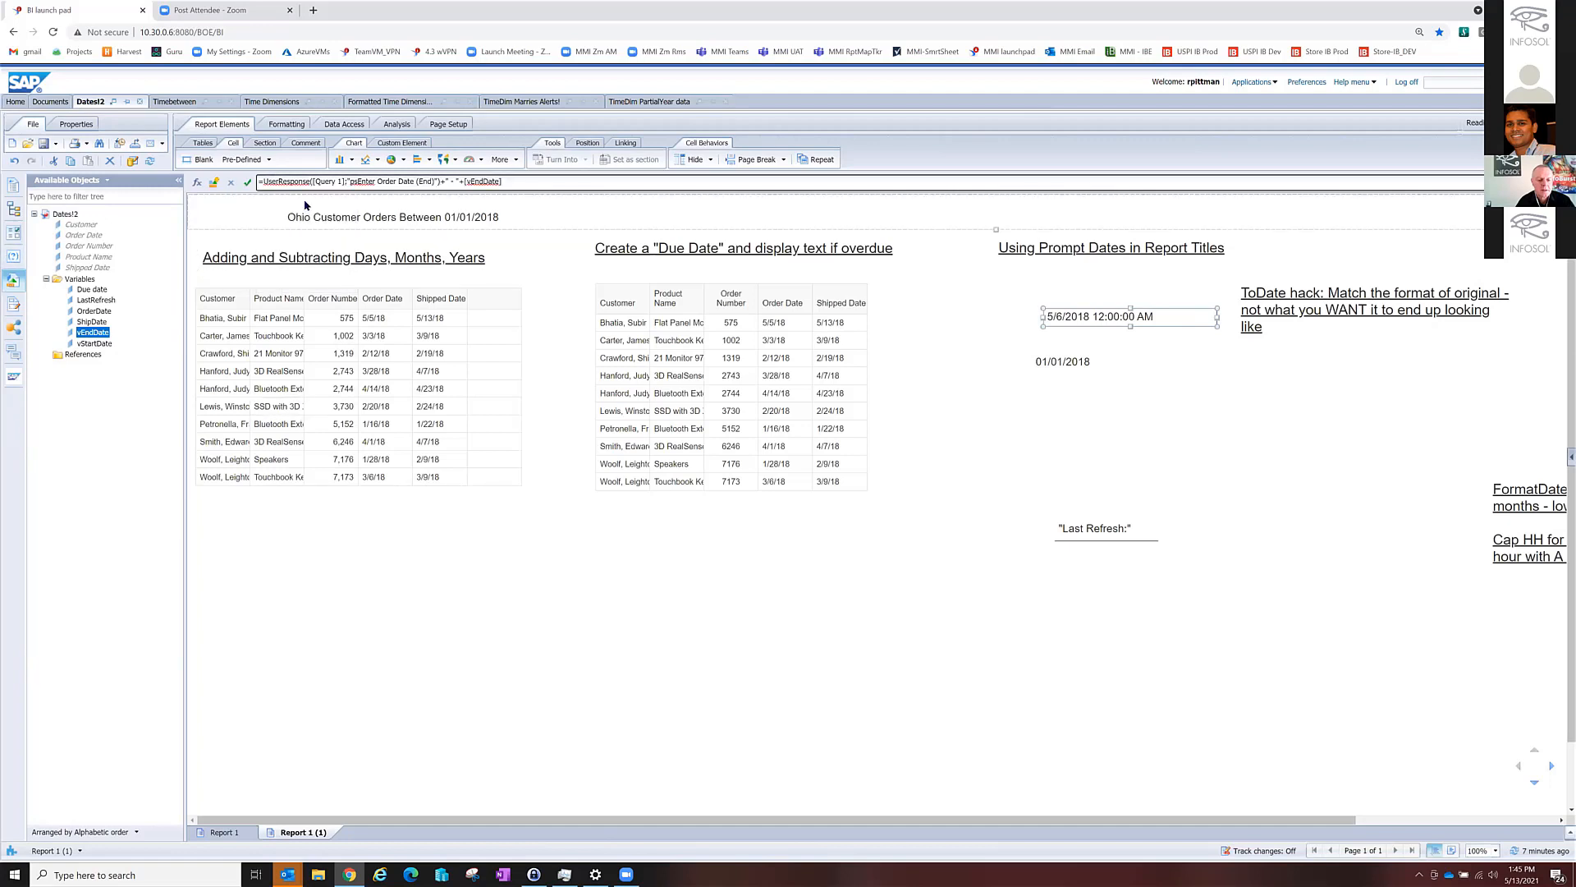
key("Return")
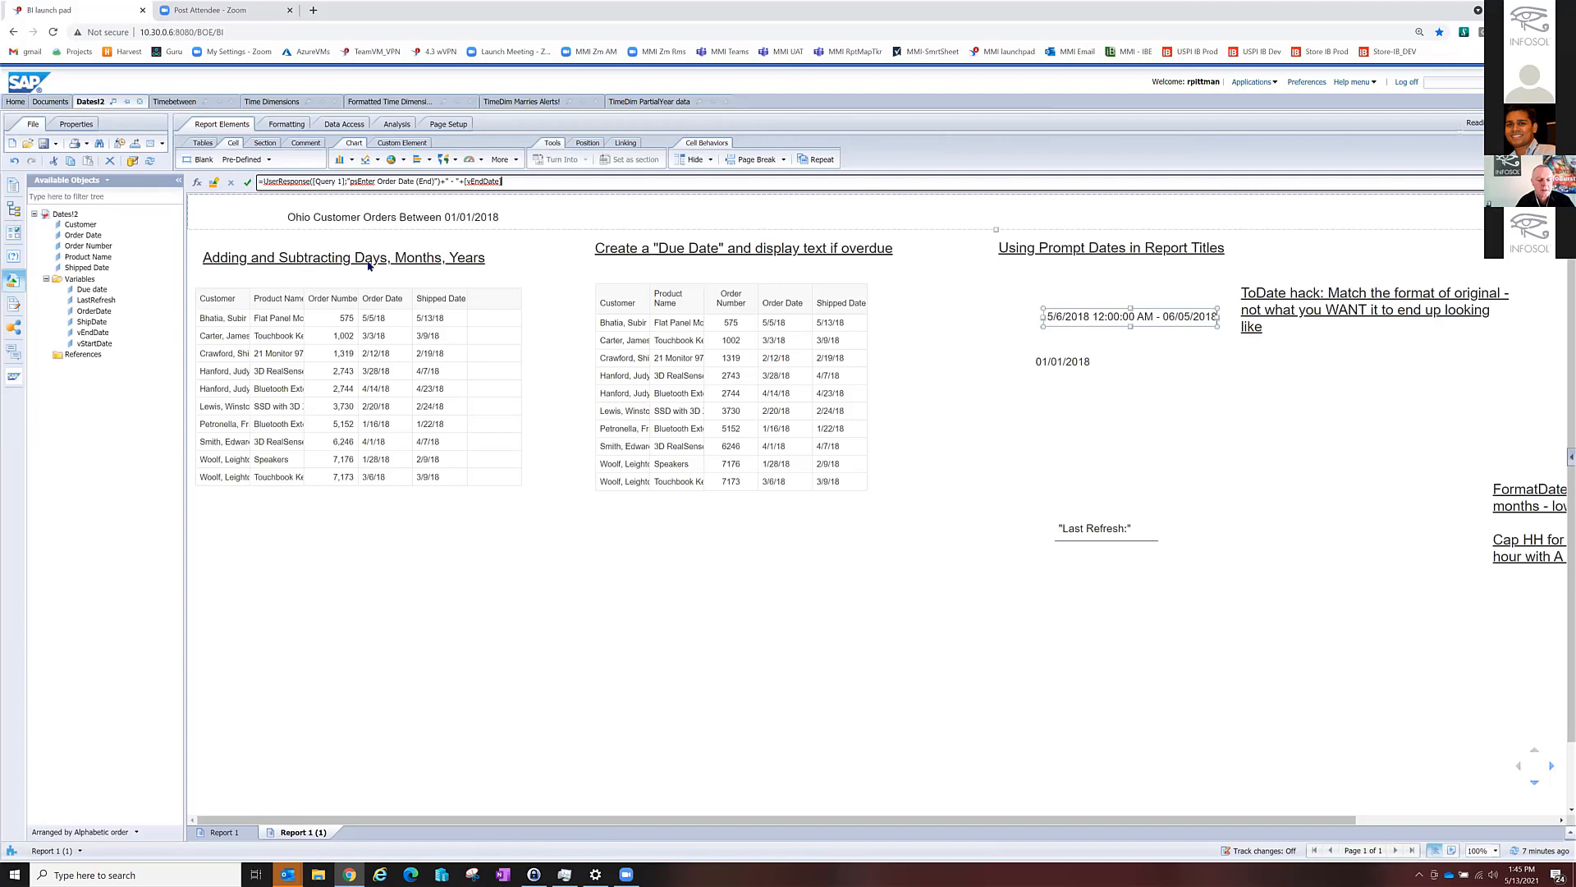
Append +" - "+[vEndDate] to the "Ohio Customer Orders Between" title formula after [vStartDate] and validate it.
left_click(365, 207)
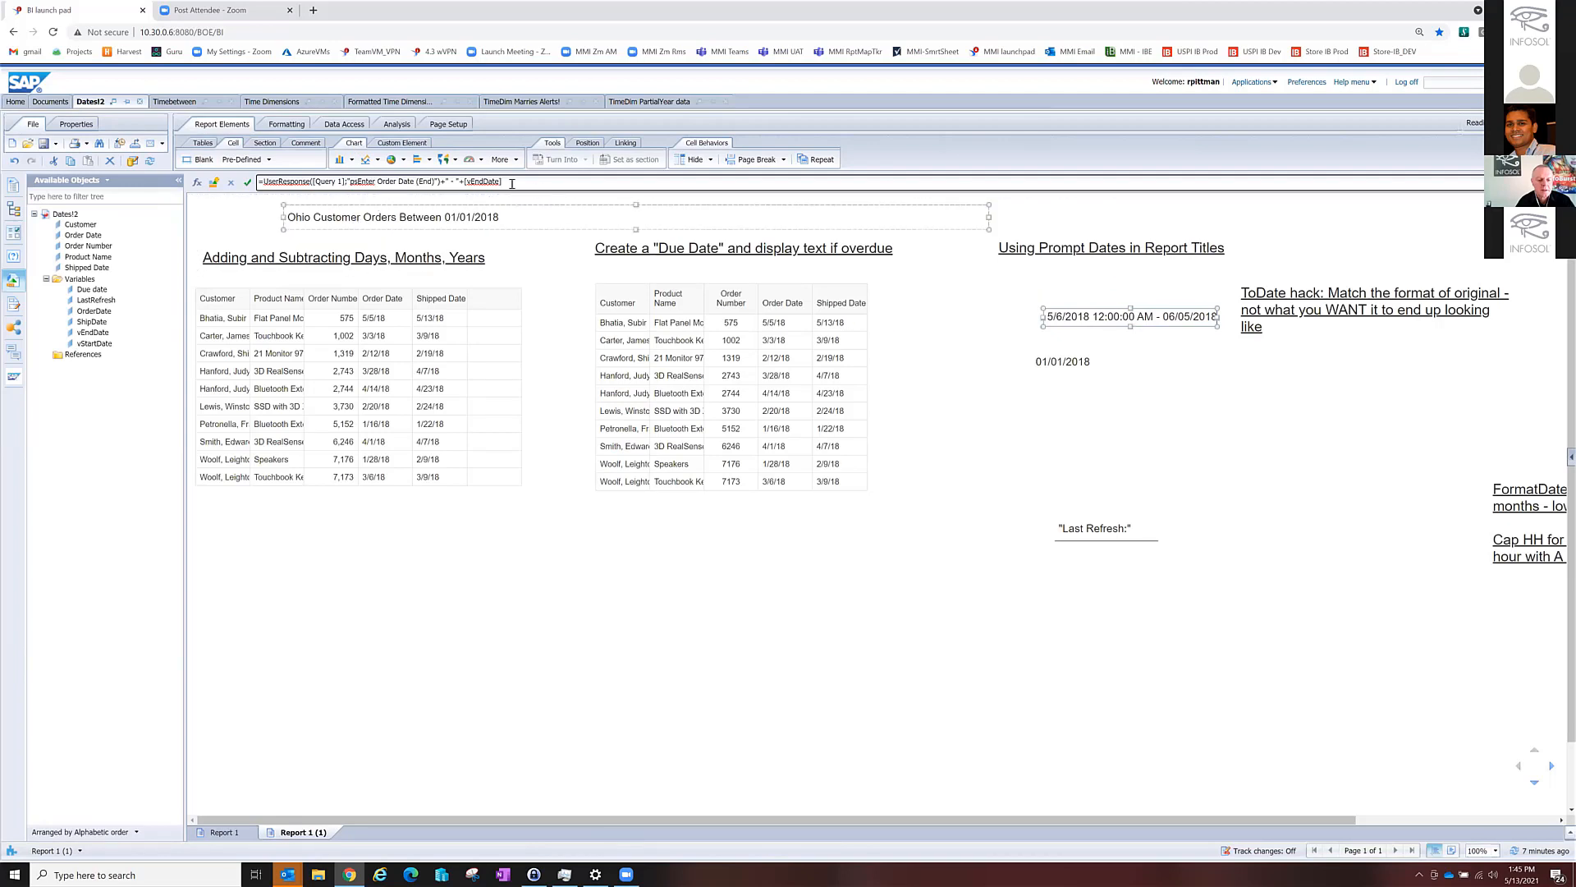
left_click(442, 180, "shift")
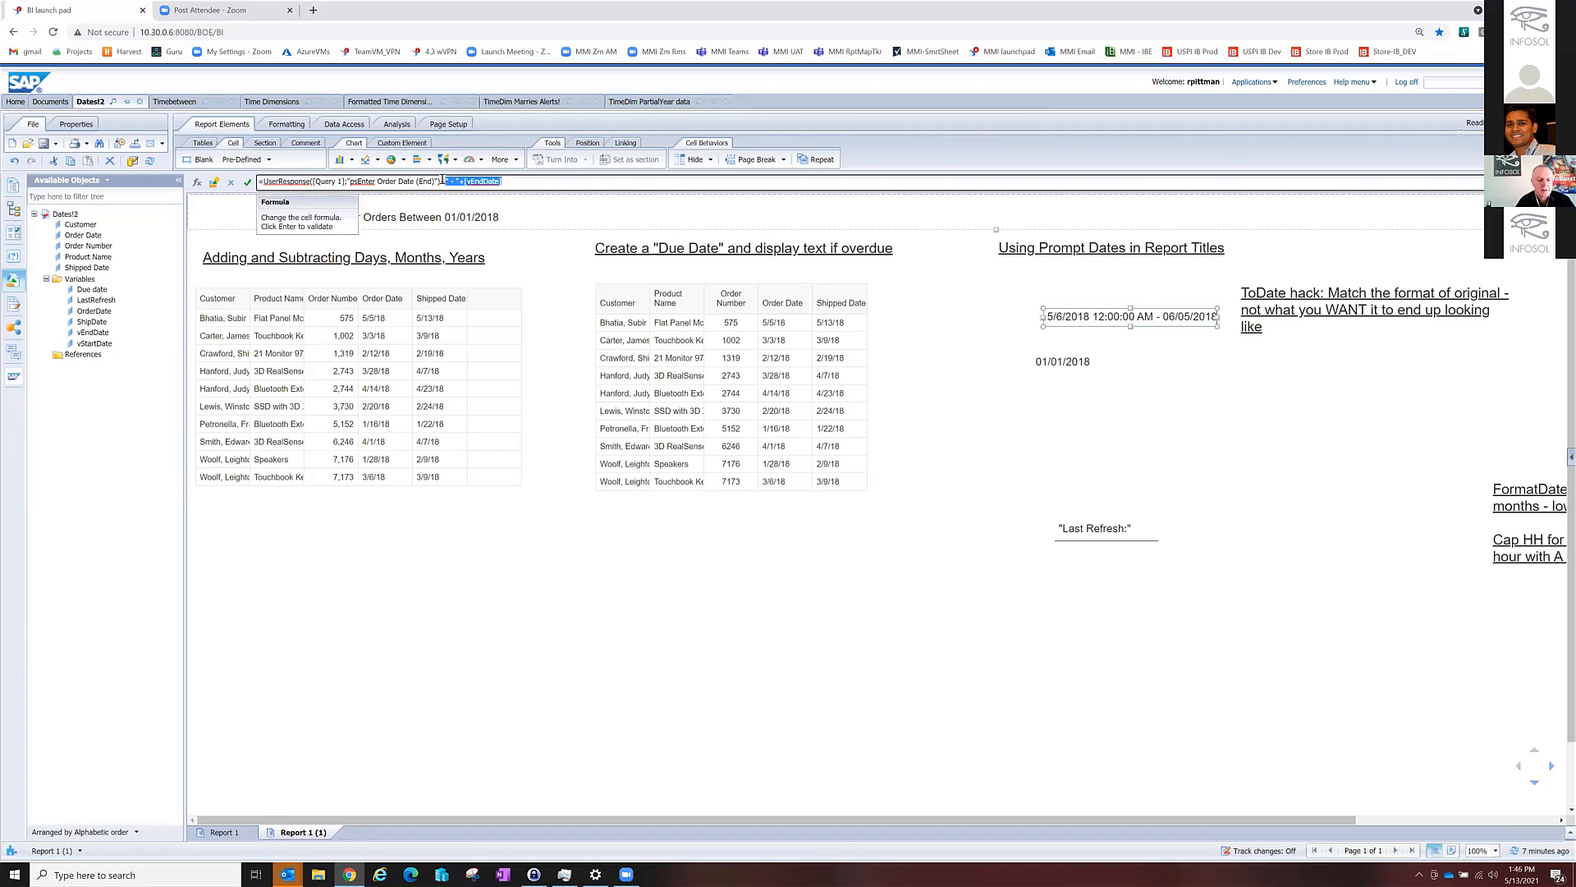
left_click(451, 219)
left_click(433, 180)
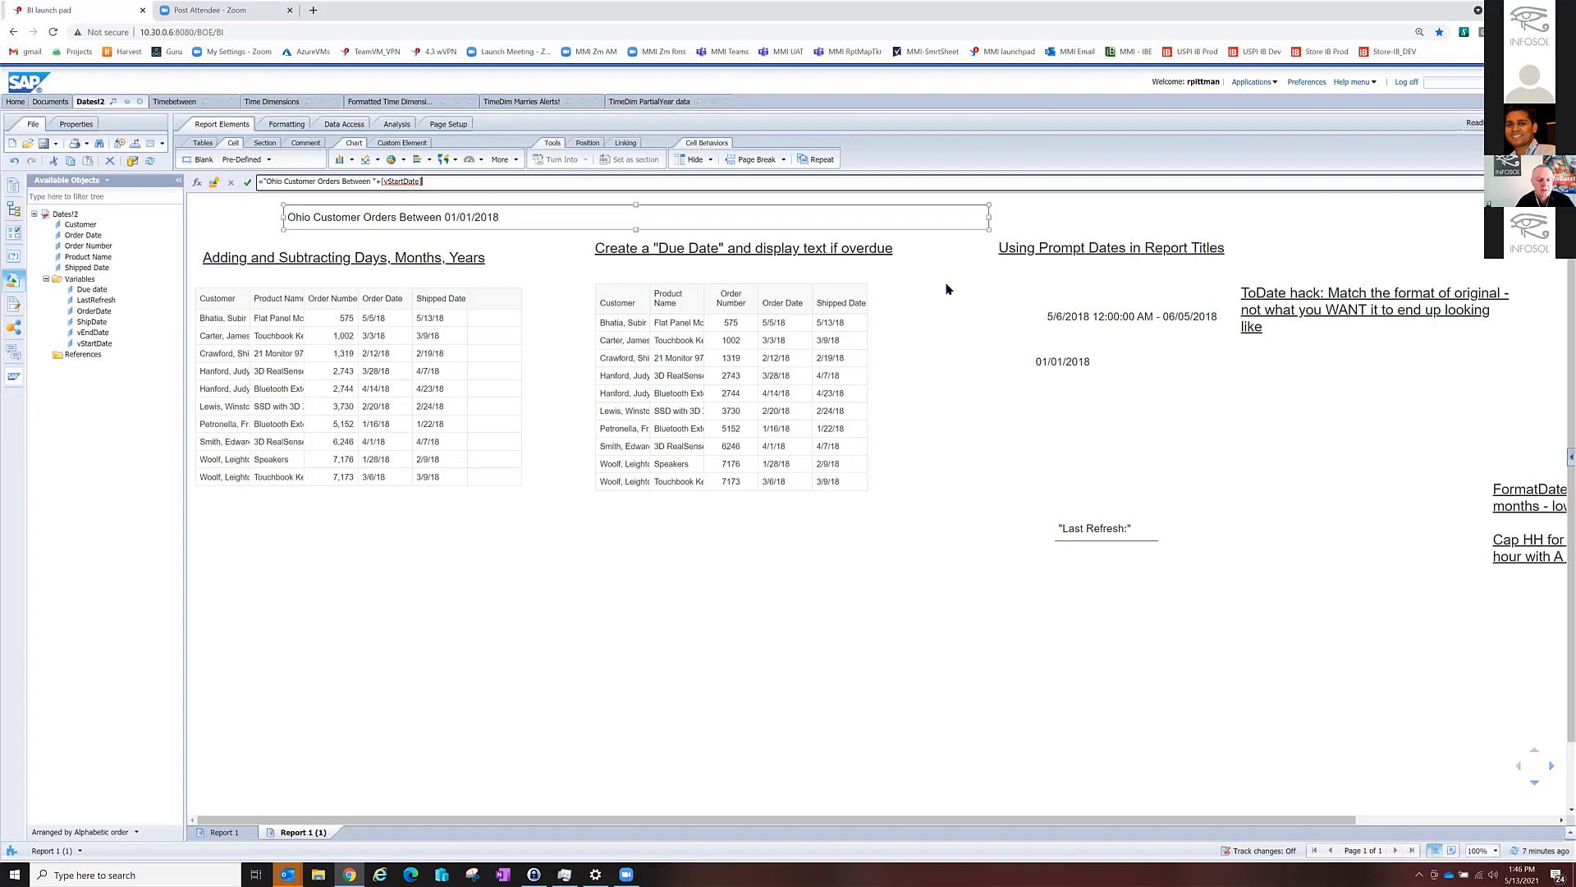
type("+\" - \"+[vEndDate]")
left_click(248, 182)
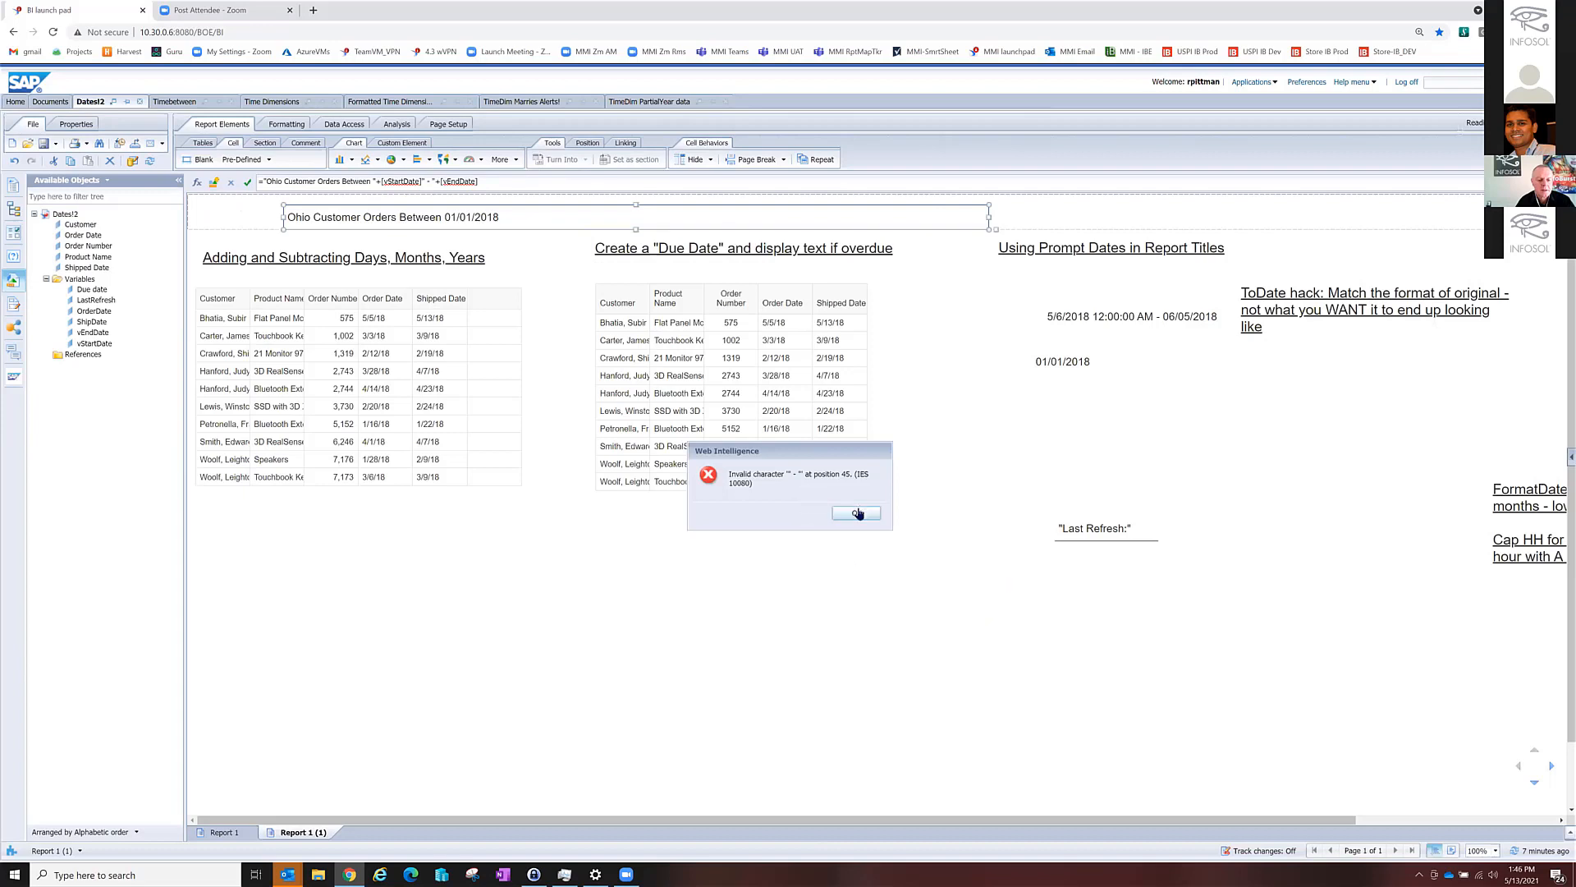
left_click(857, 513)
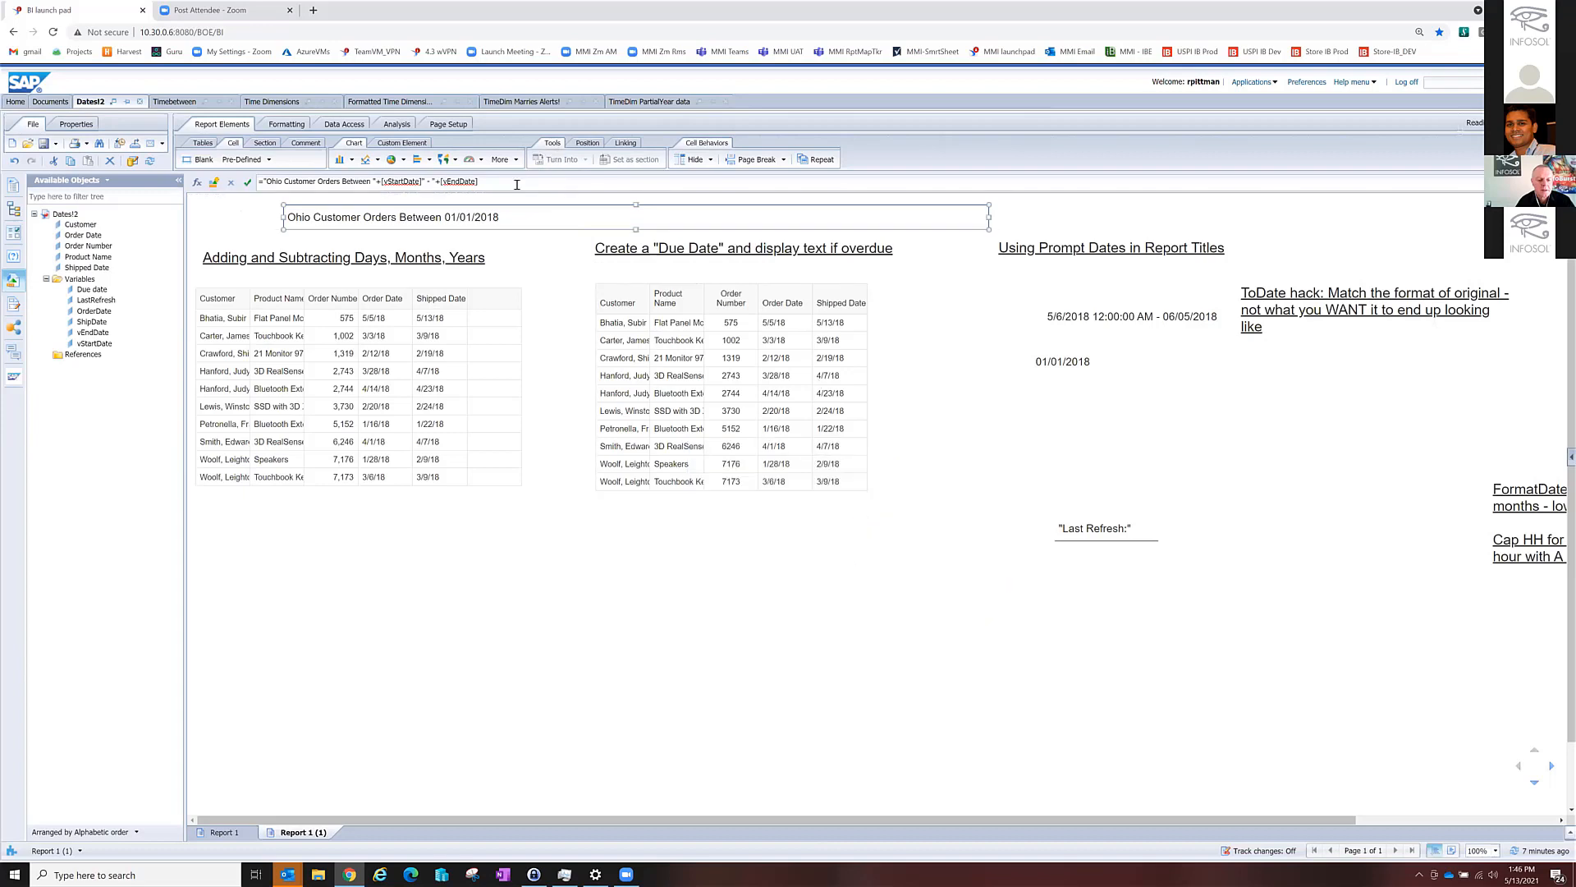
left_click(424, 180)
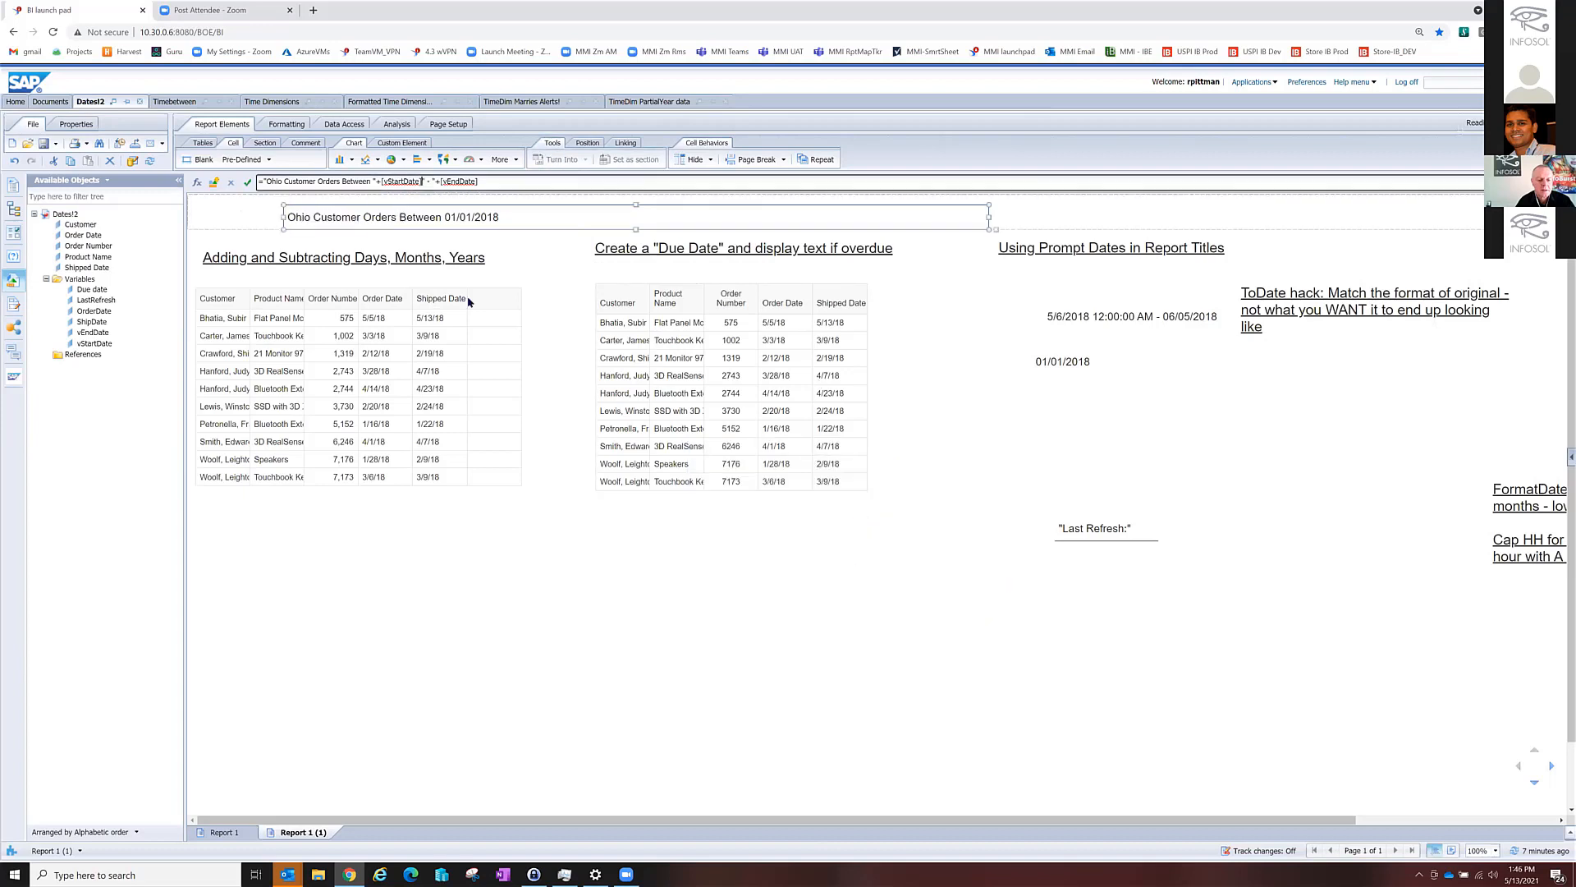
type("+")
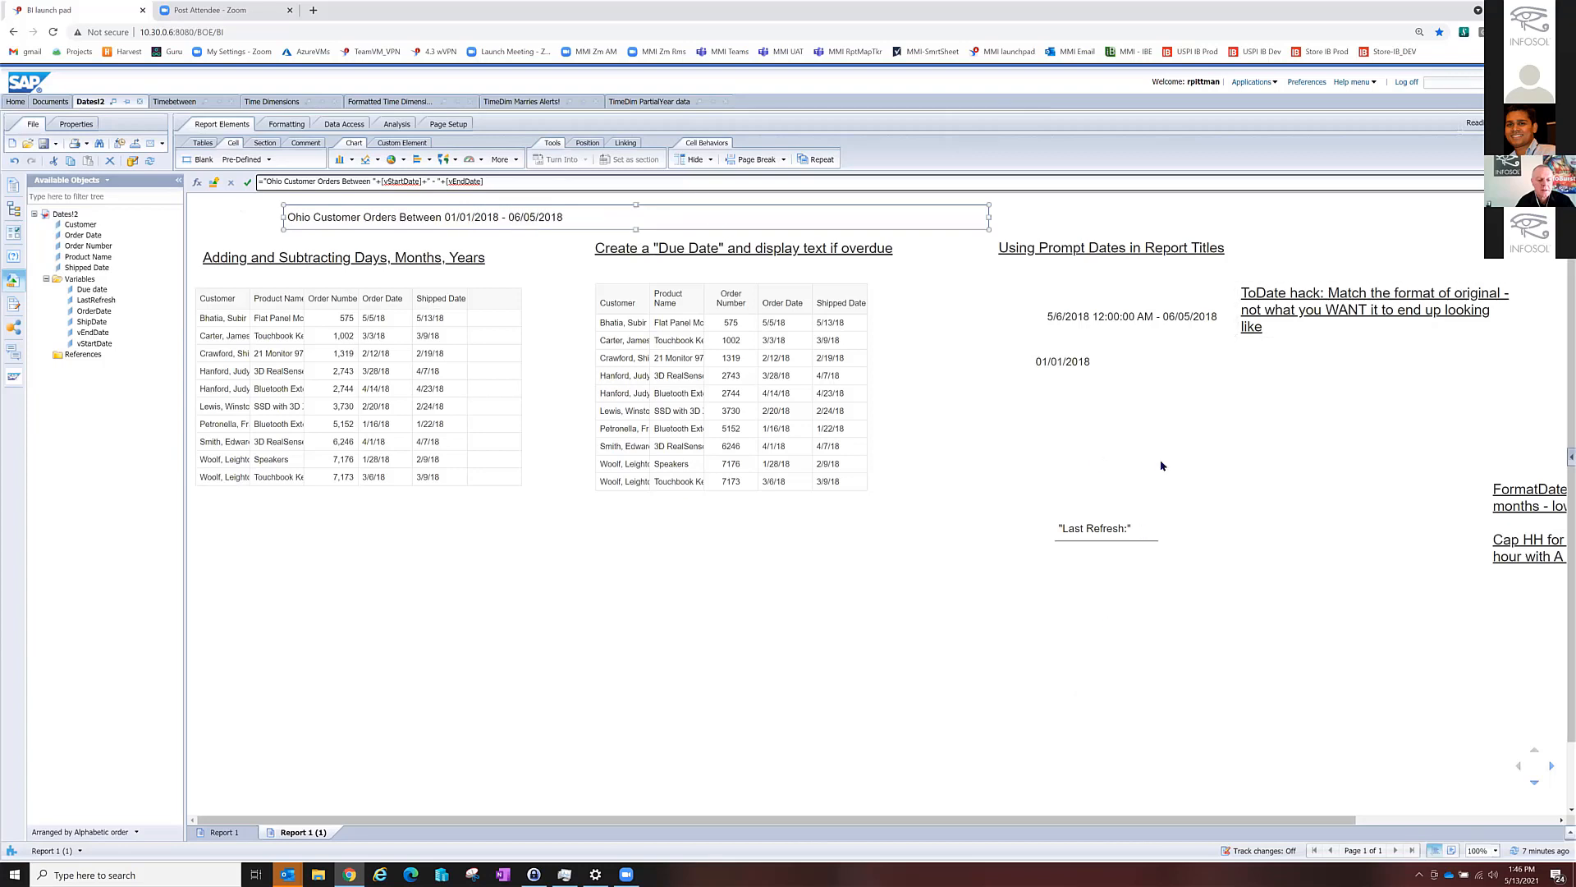
Insert a predefined Last Refresh Date cell beside the "Last Refresh:" label and widen it.
left_click(1072, 535)
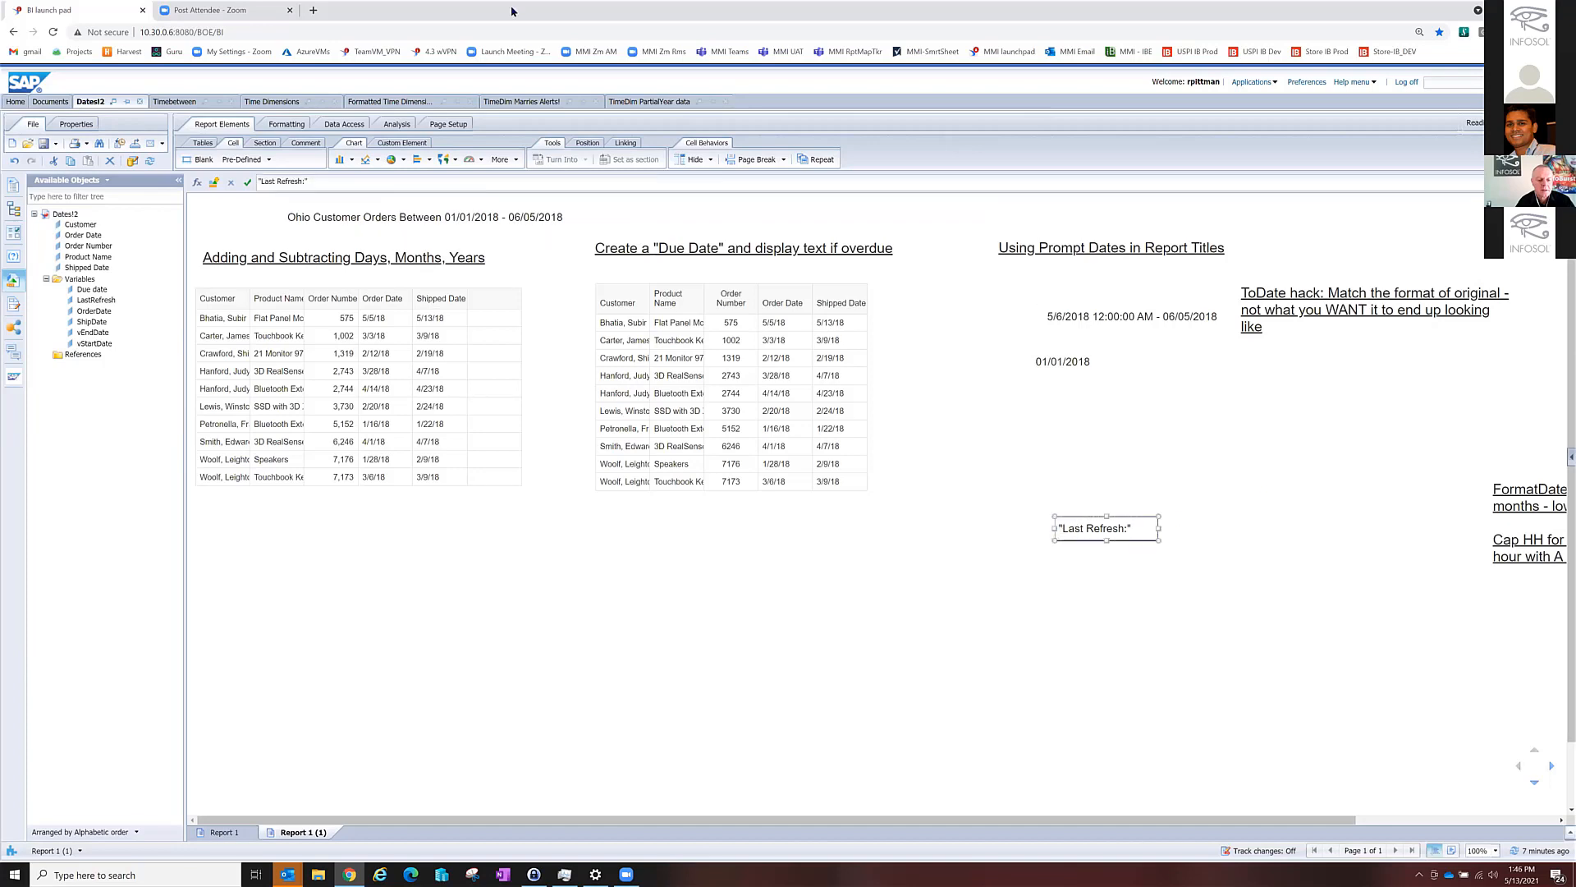
left_click(229, 162)
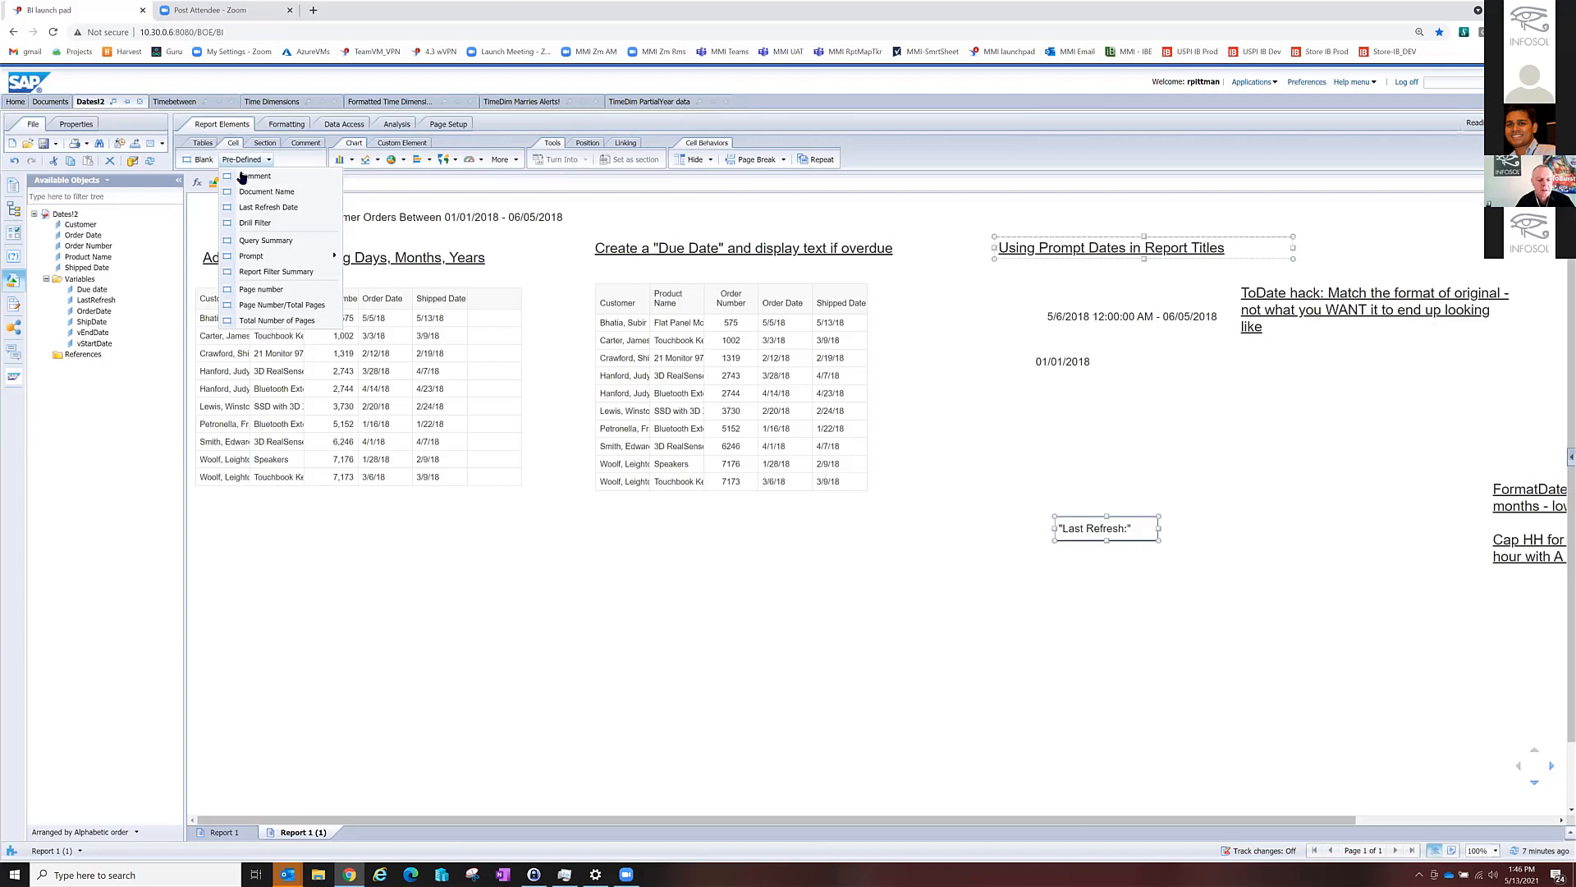
left_click(274, 207)
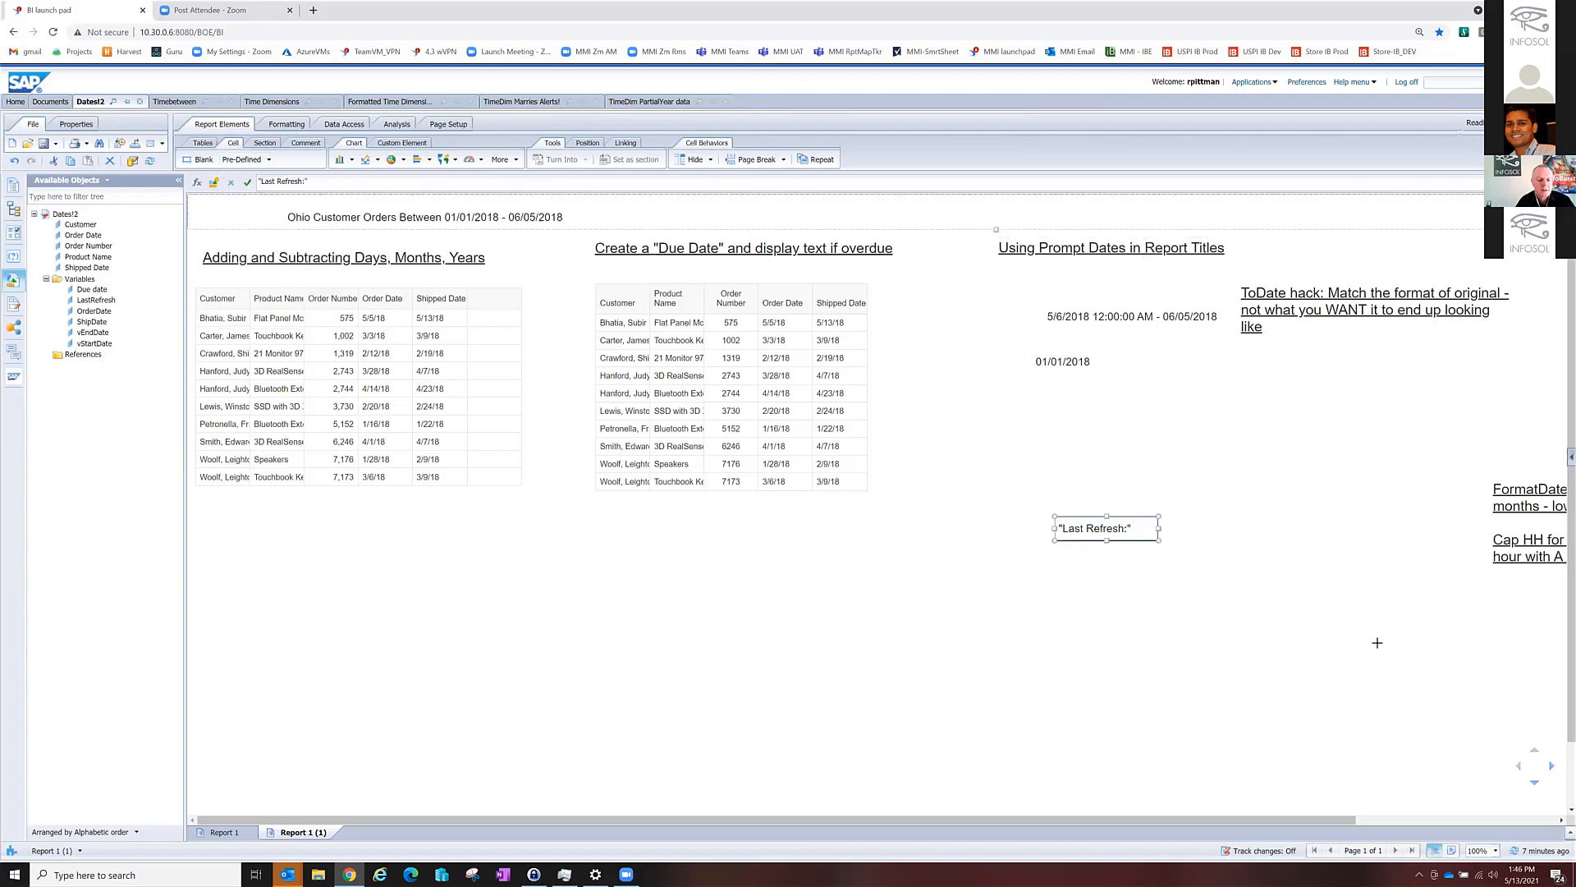
left_click(1221, 517)
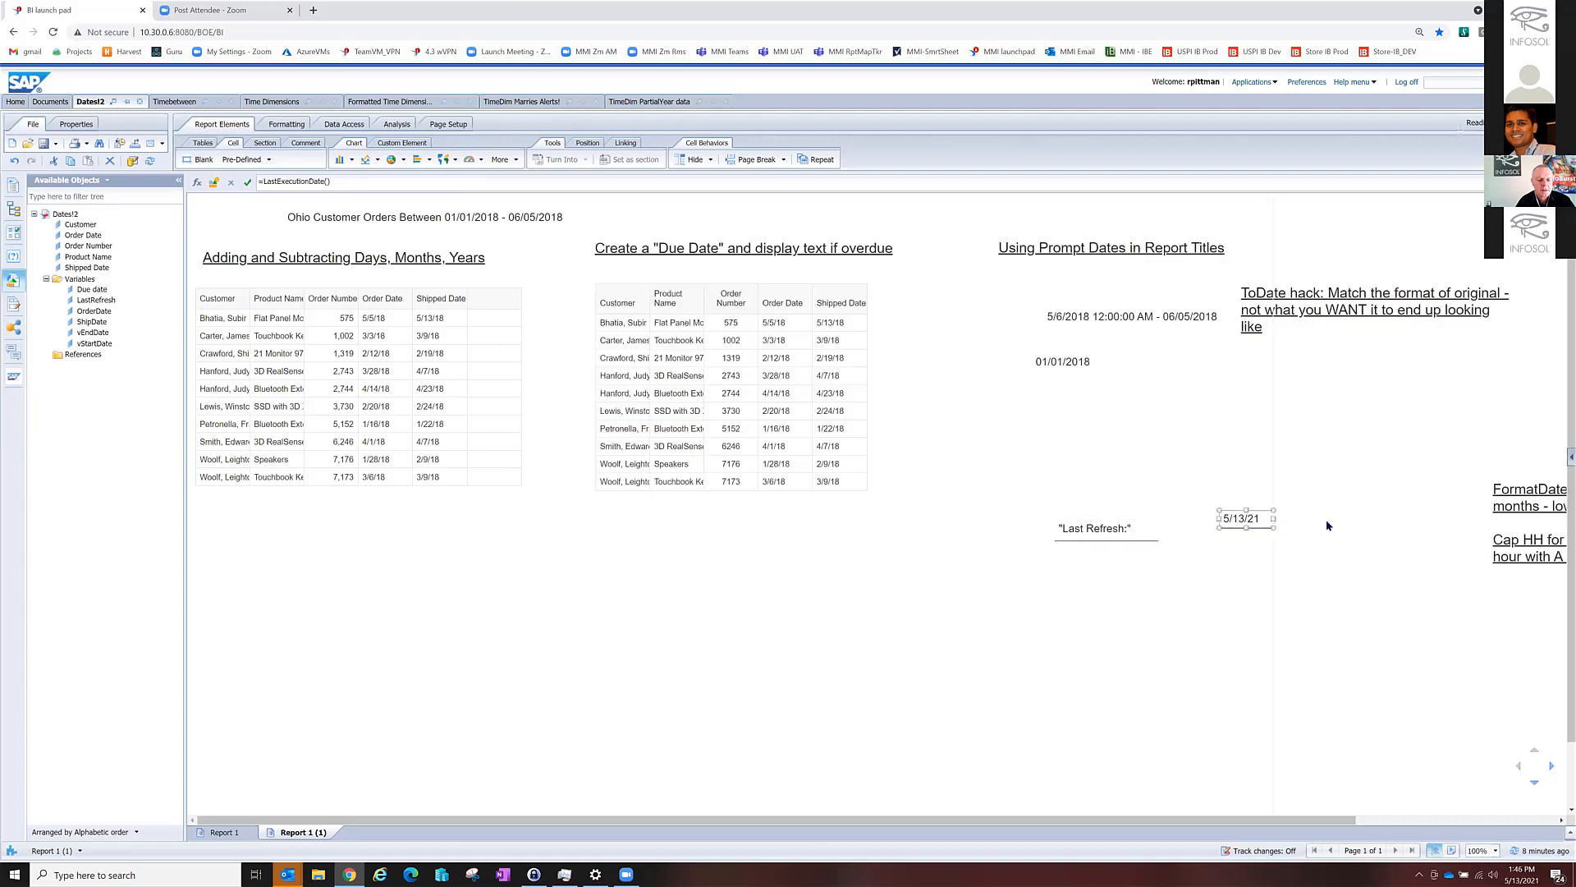
left_click_drag(1274, 518, 1329, 520)
Create a dimension variable named Refresh from the refresh date cell's LastExecutionDate() formula.
left_click(212, 184)
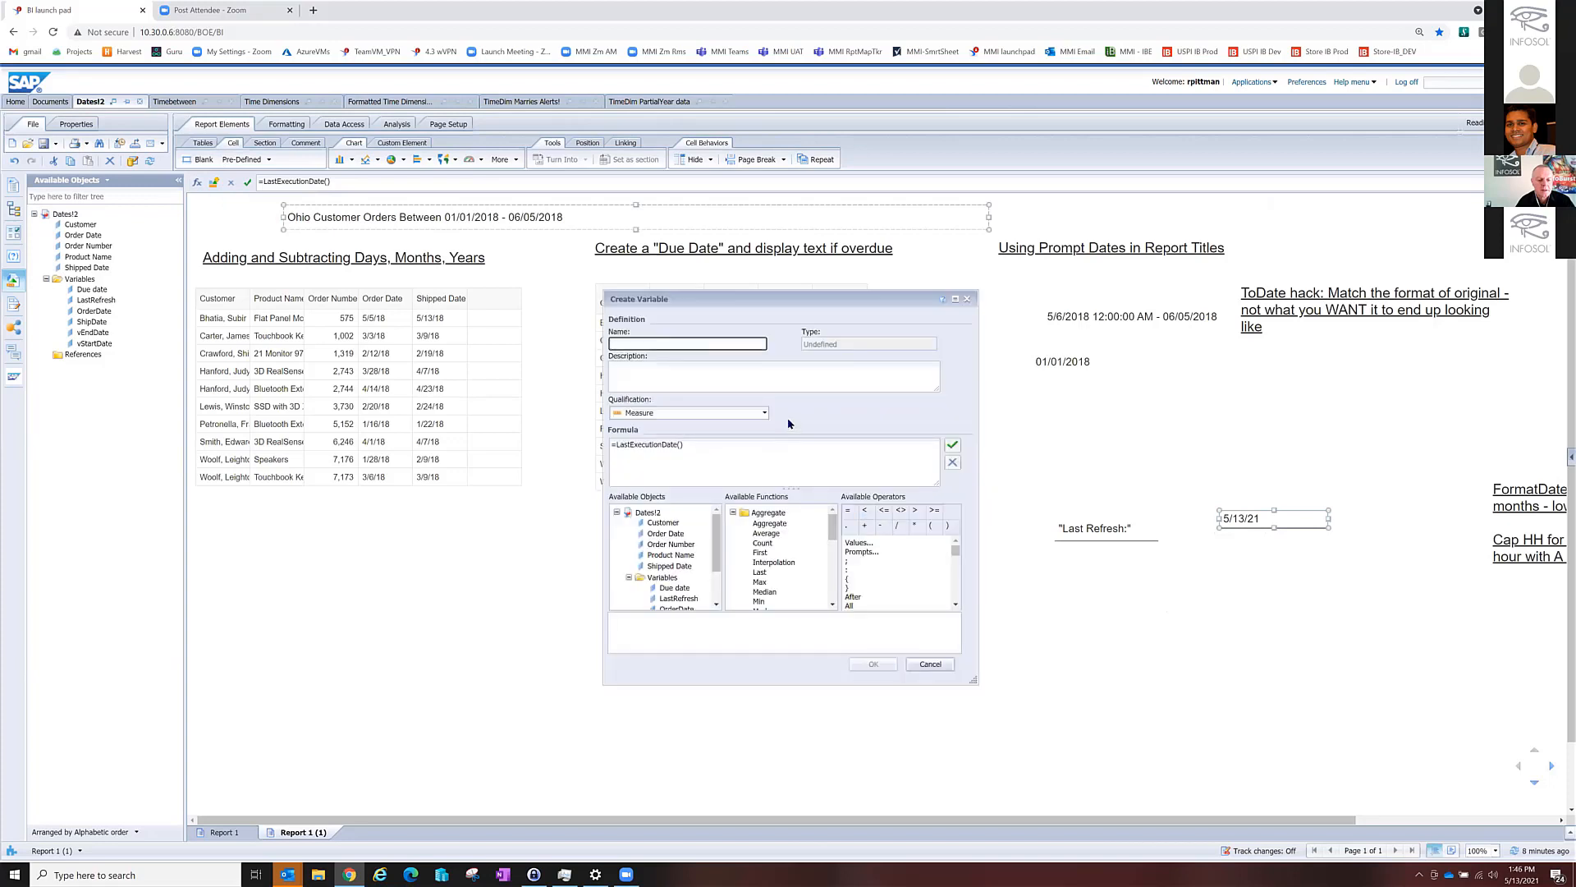
left_click(676, 413)
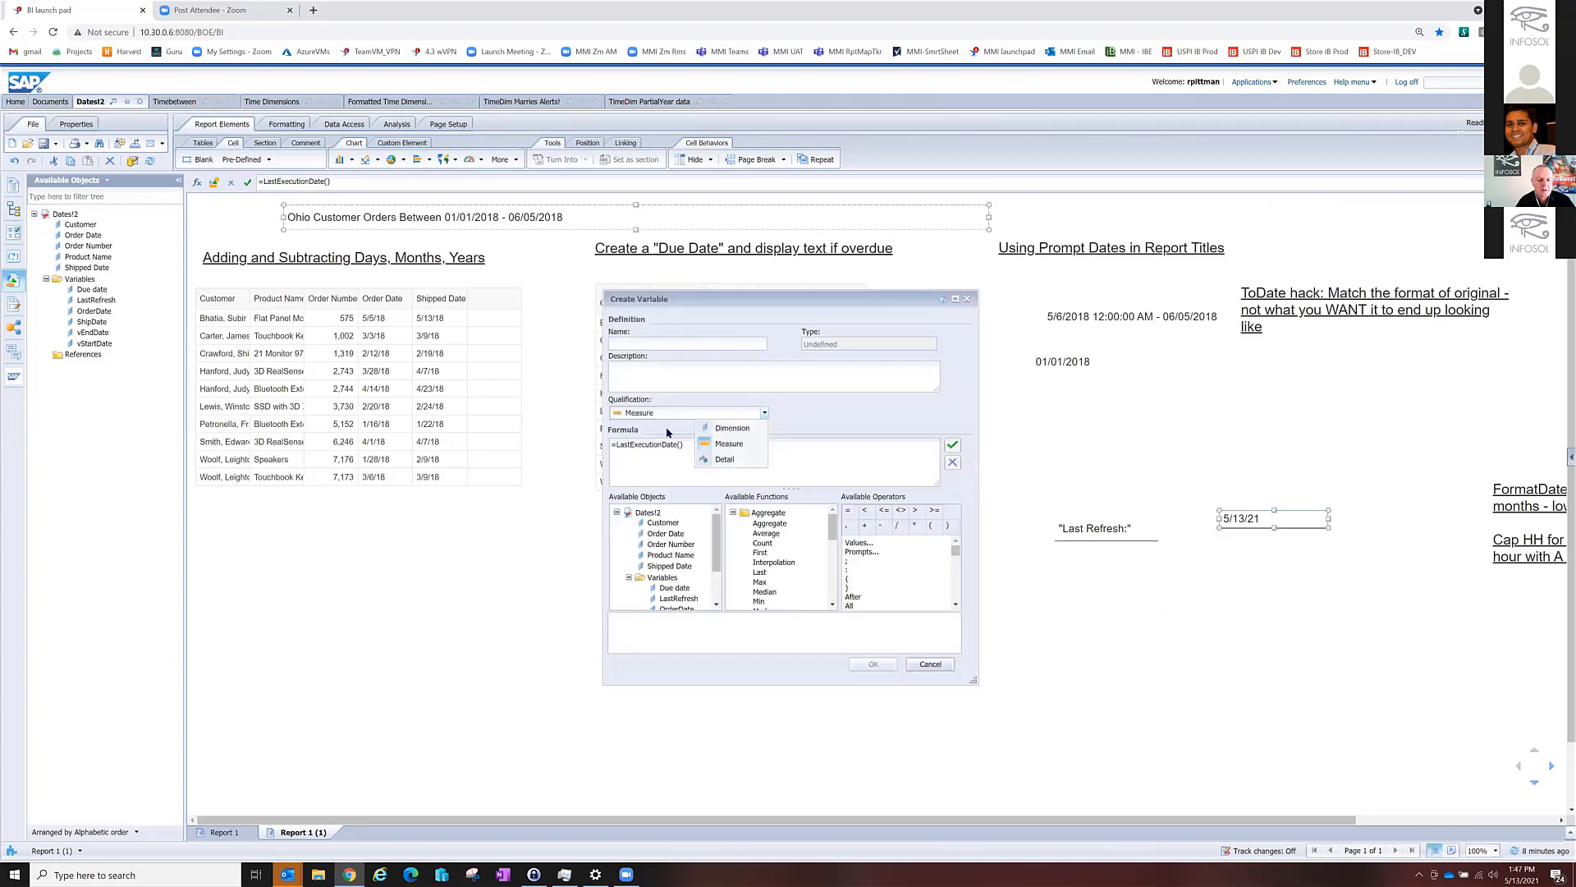
left_click(733, 429)
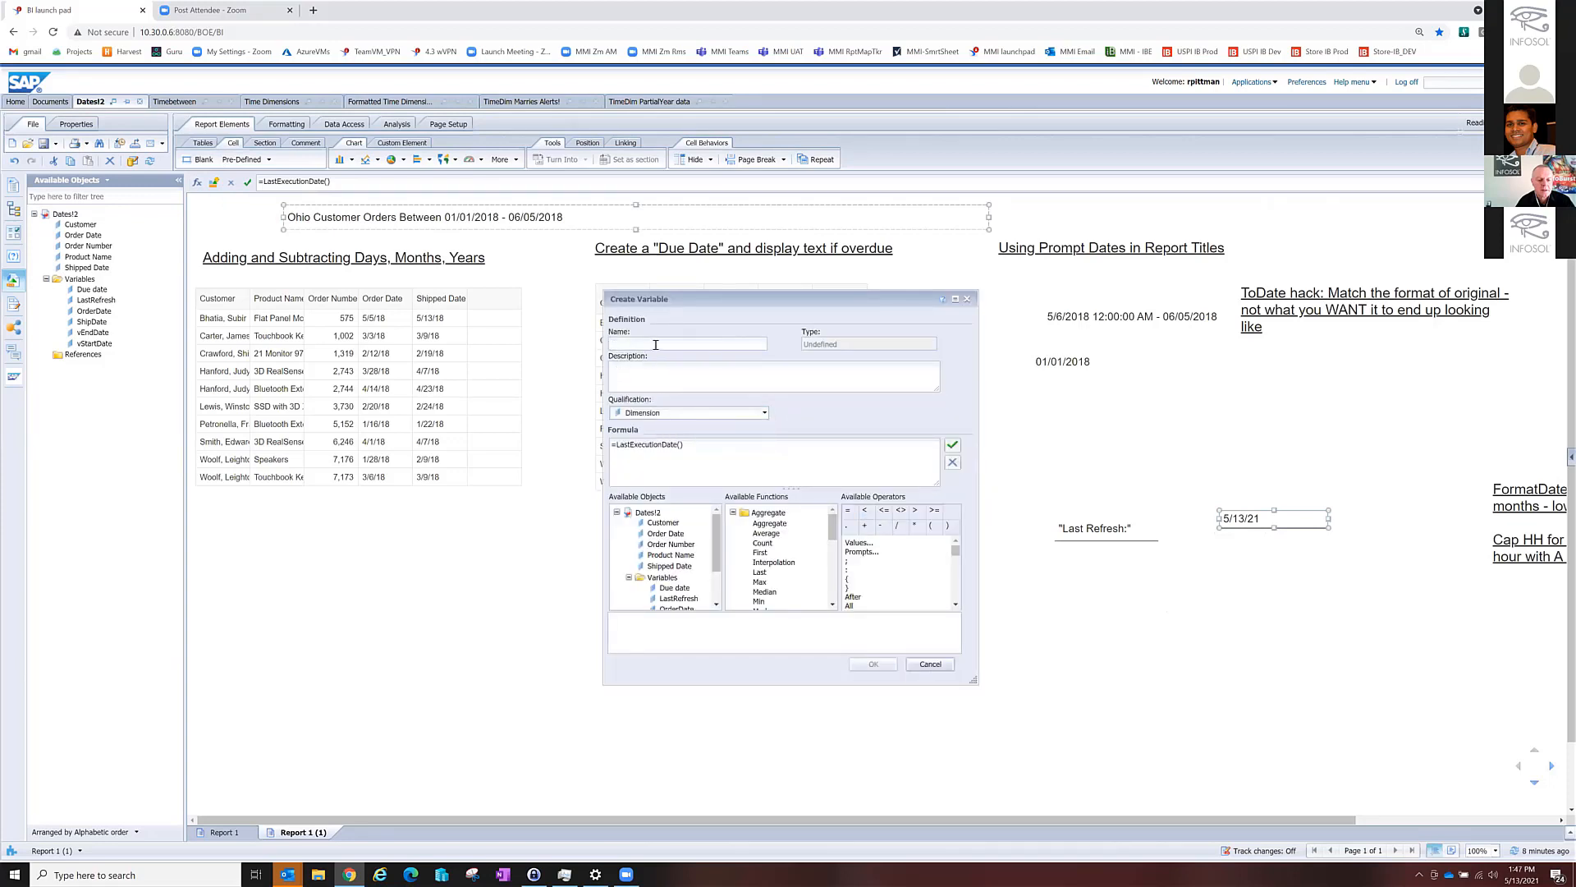
left_click(667, 343)
type("Re")
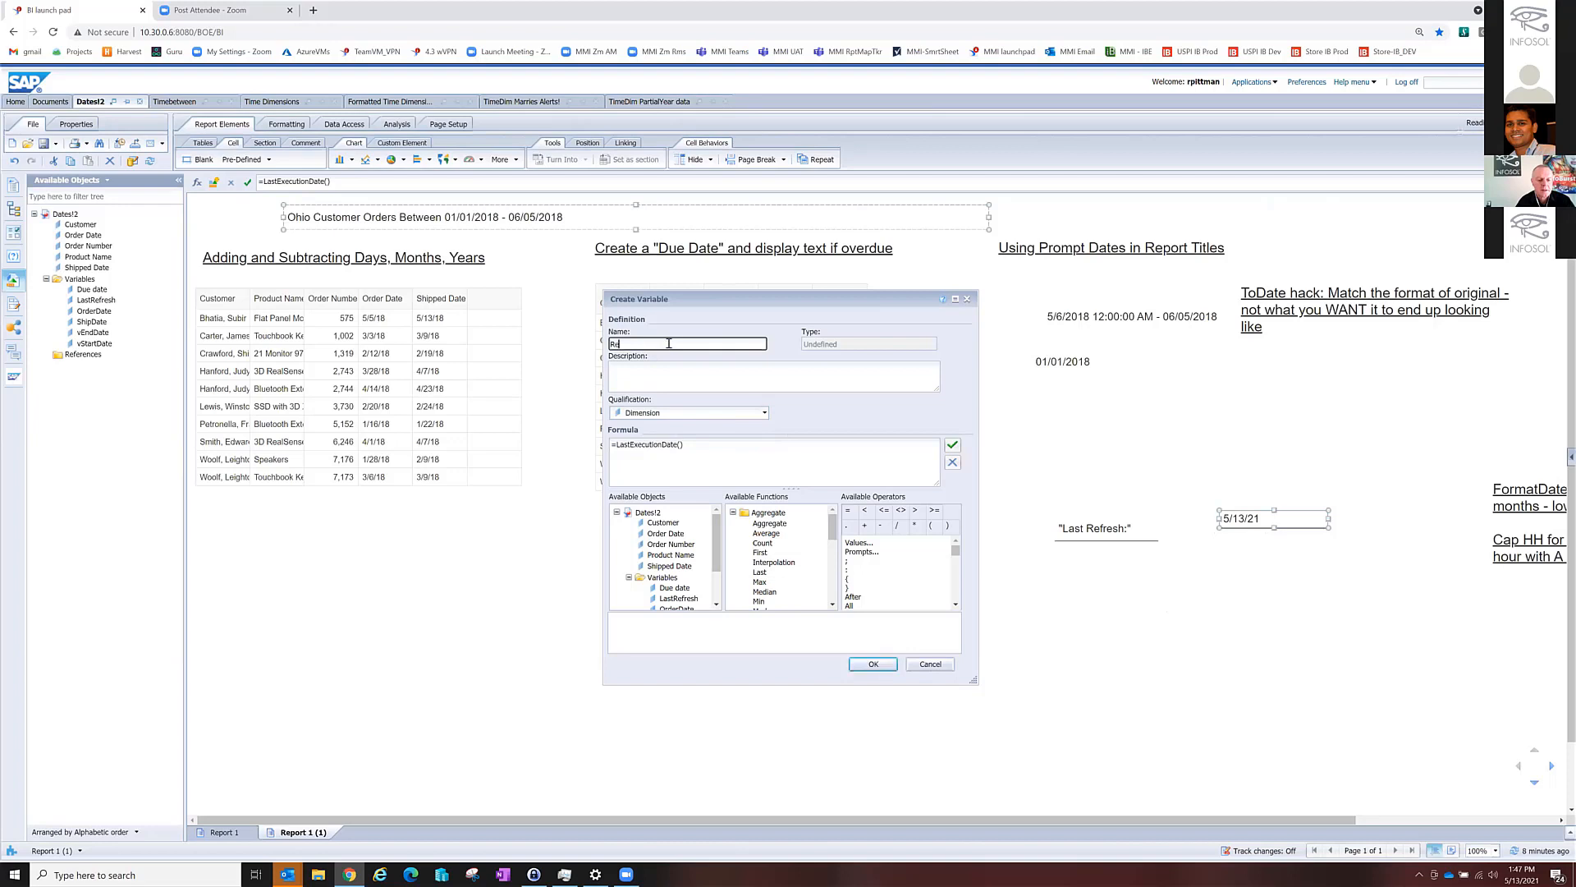
type("fresh")
key("Return")
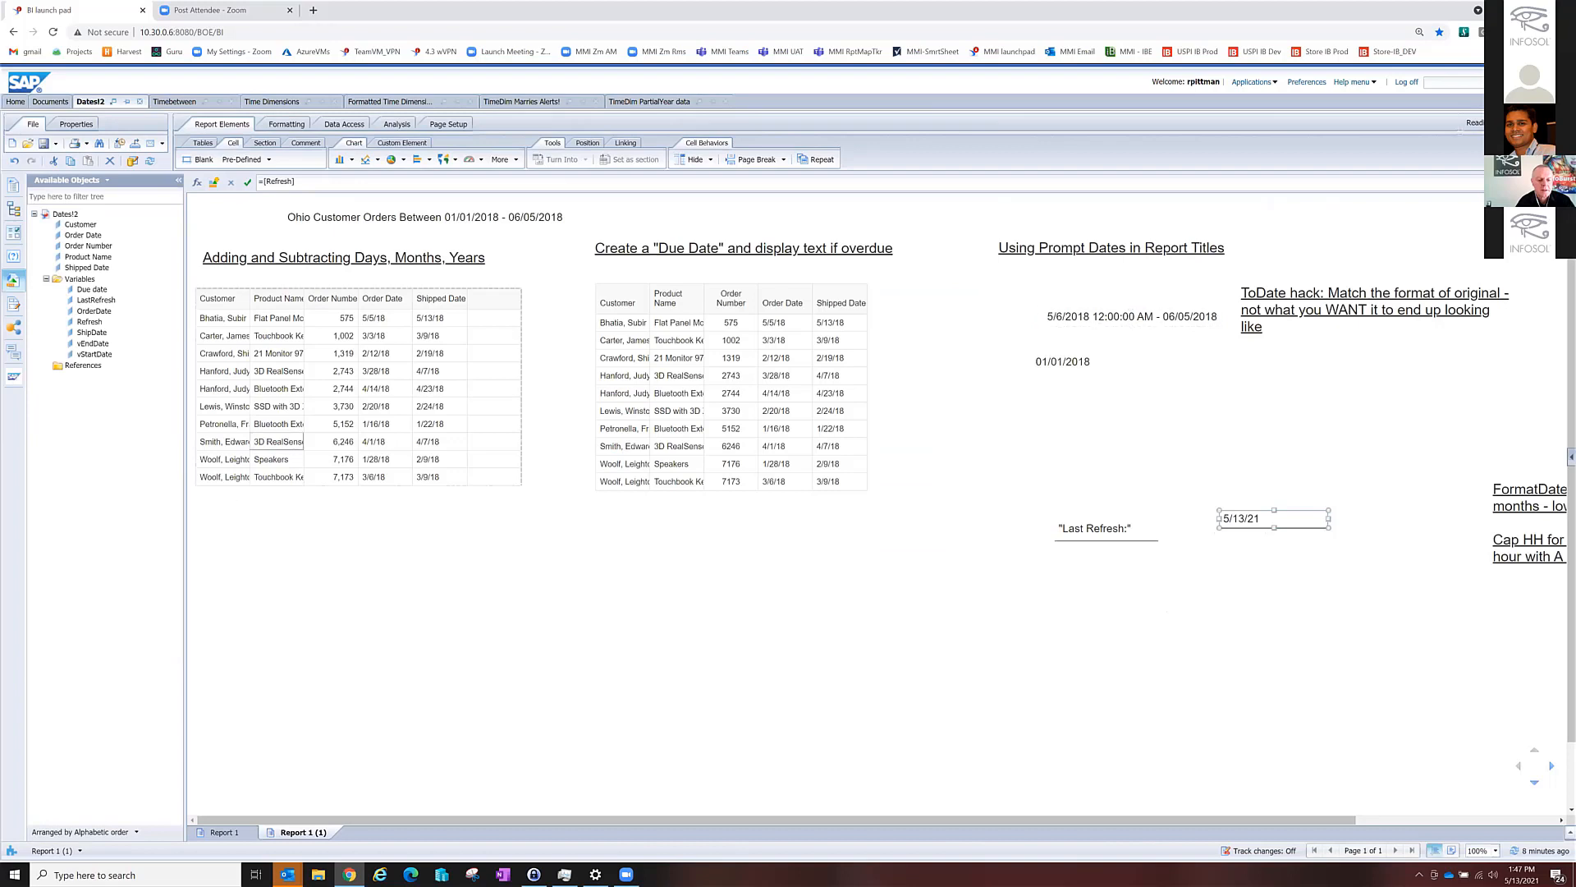
Check the data type of the Refresh variable in its definition.
left_click(93, 325)
double_click(93, 328)
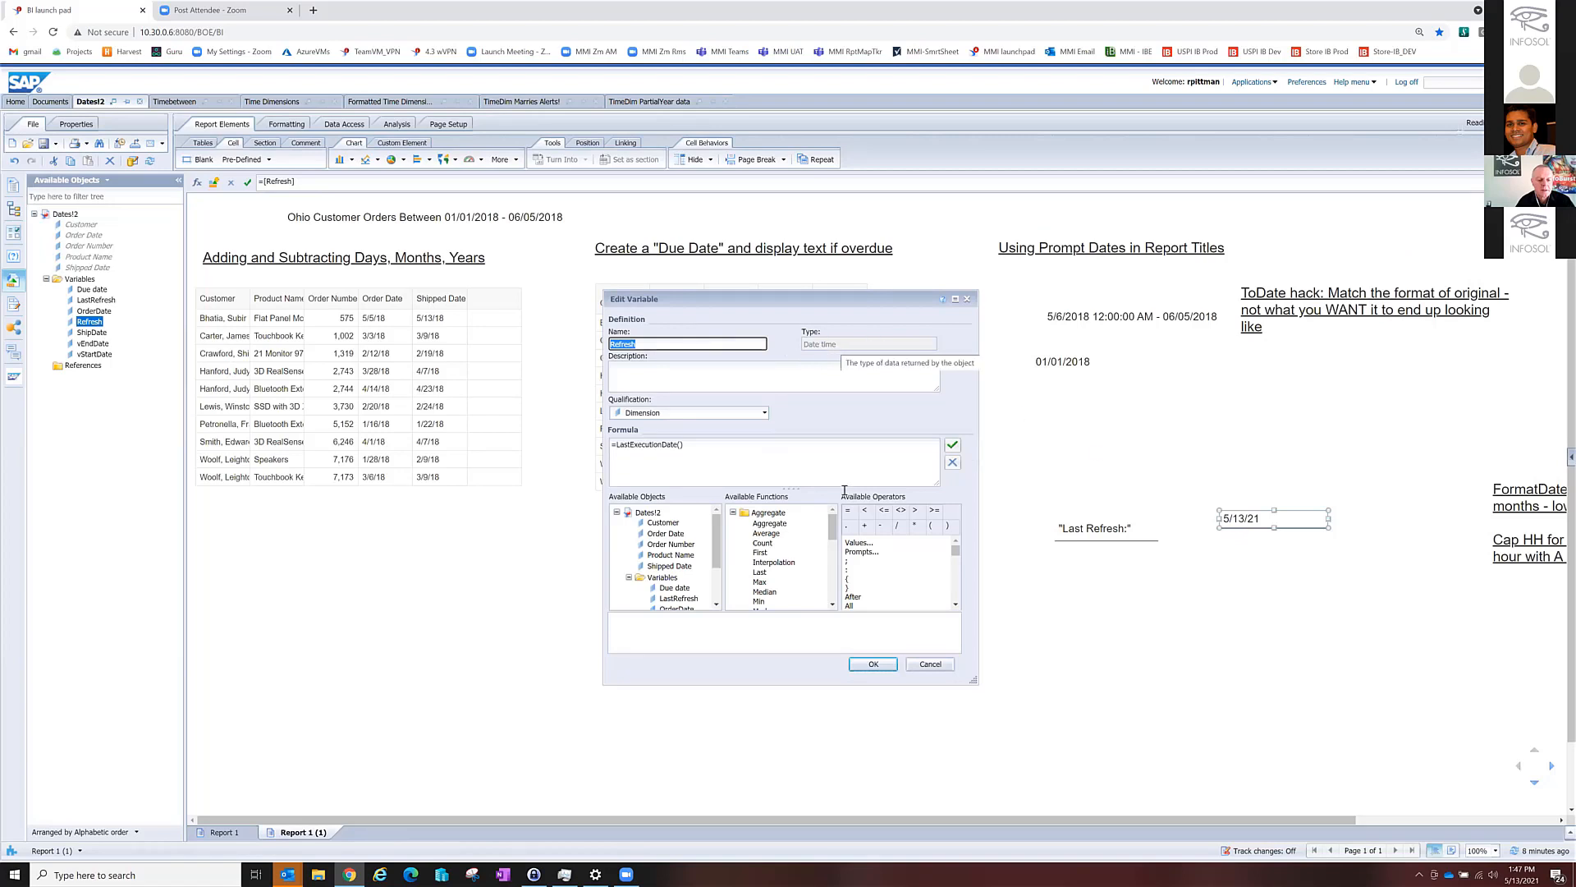
left_click(874, 666)
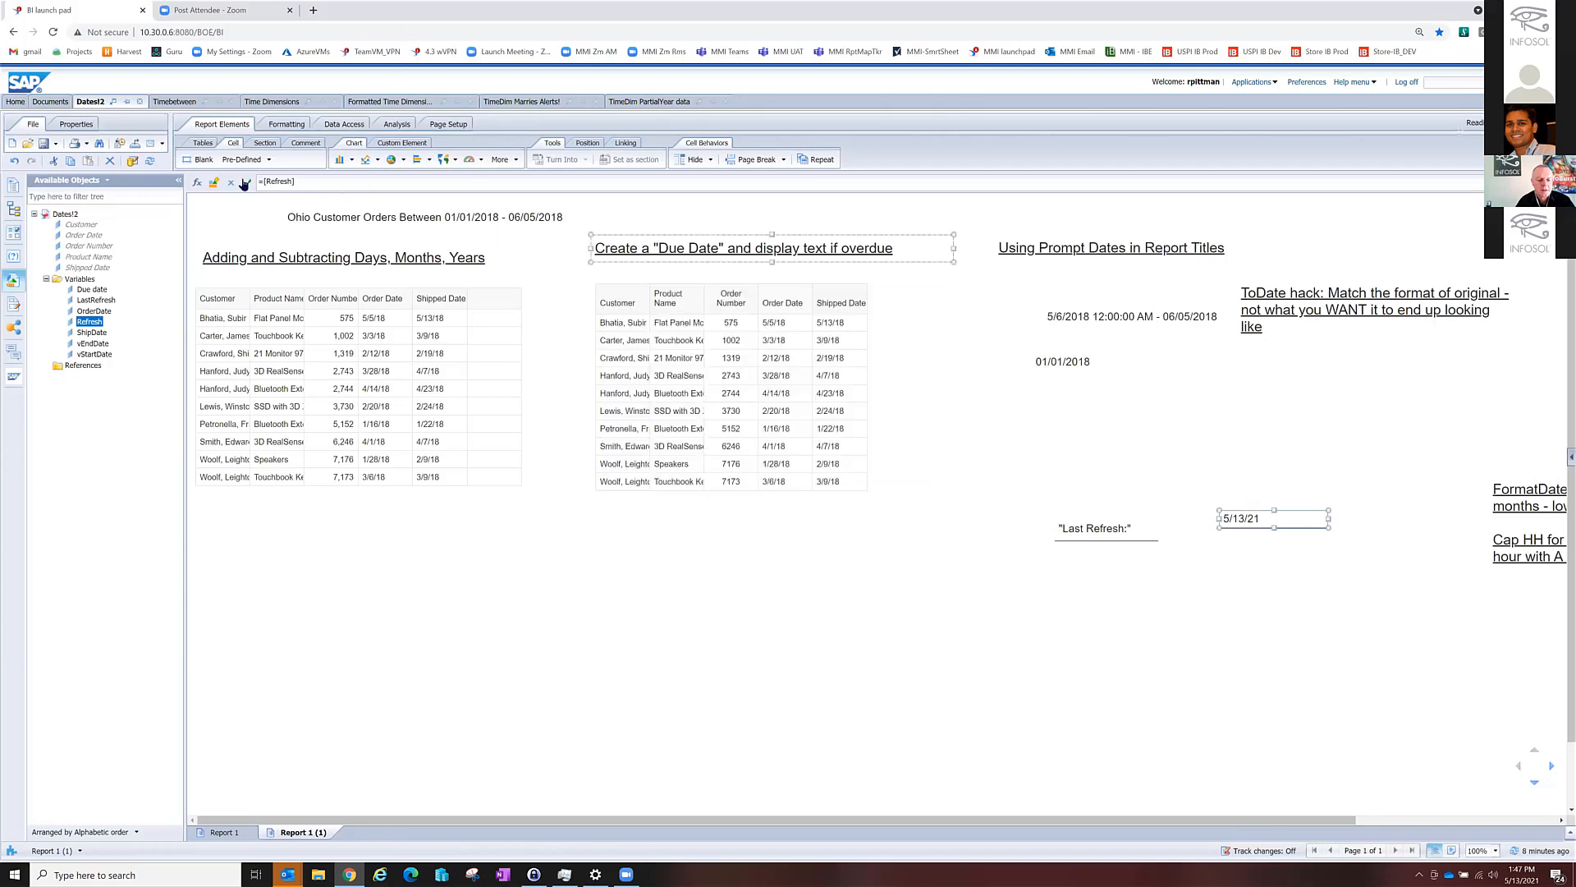
Change the refresh date cell's formula to =FormatDate([Refresh];"dd/MM/yyyy hh:mm:ss A").
left_click(262, 184)
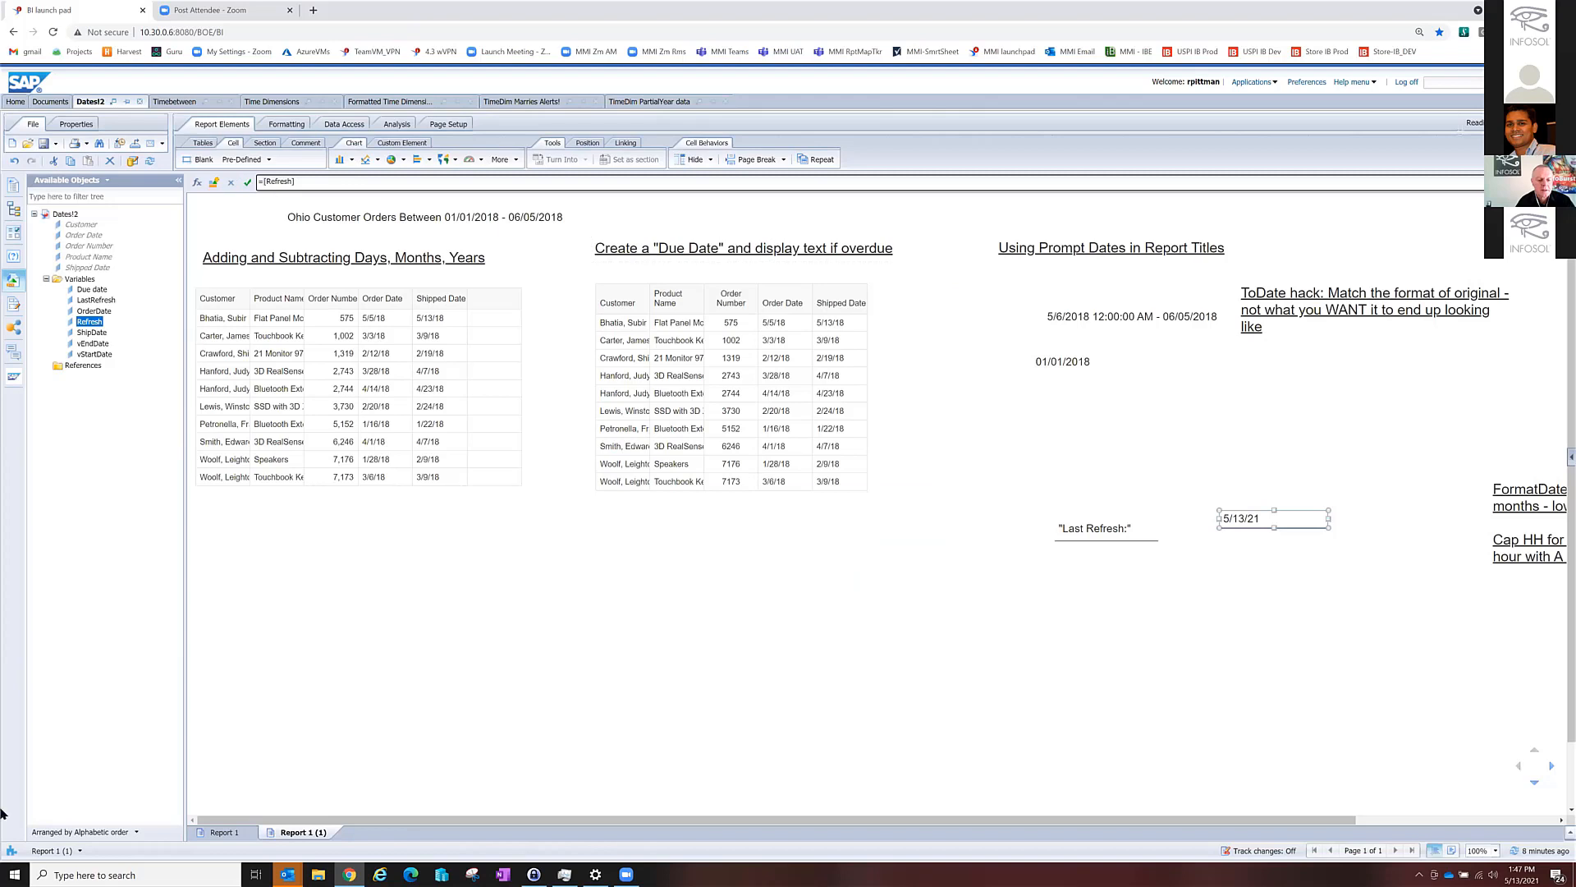
type("FormatDate(")
type("dd/MM/yyyy hh:mm:ss A\")")
key("Return")
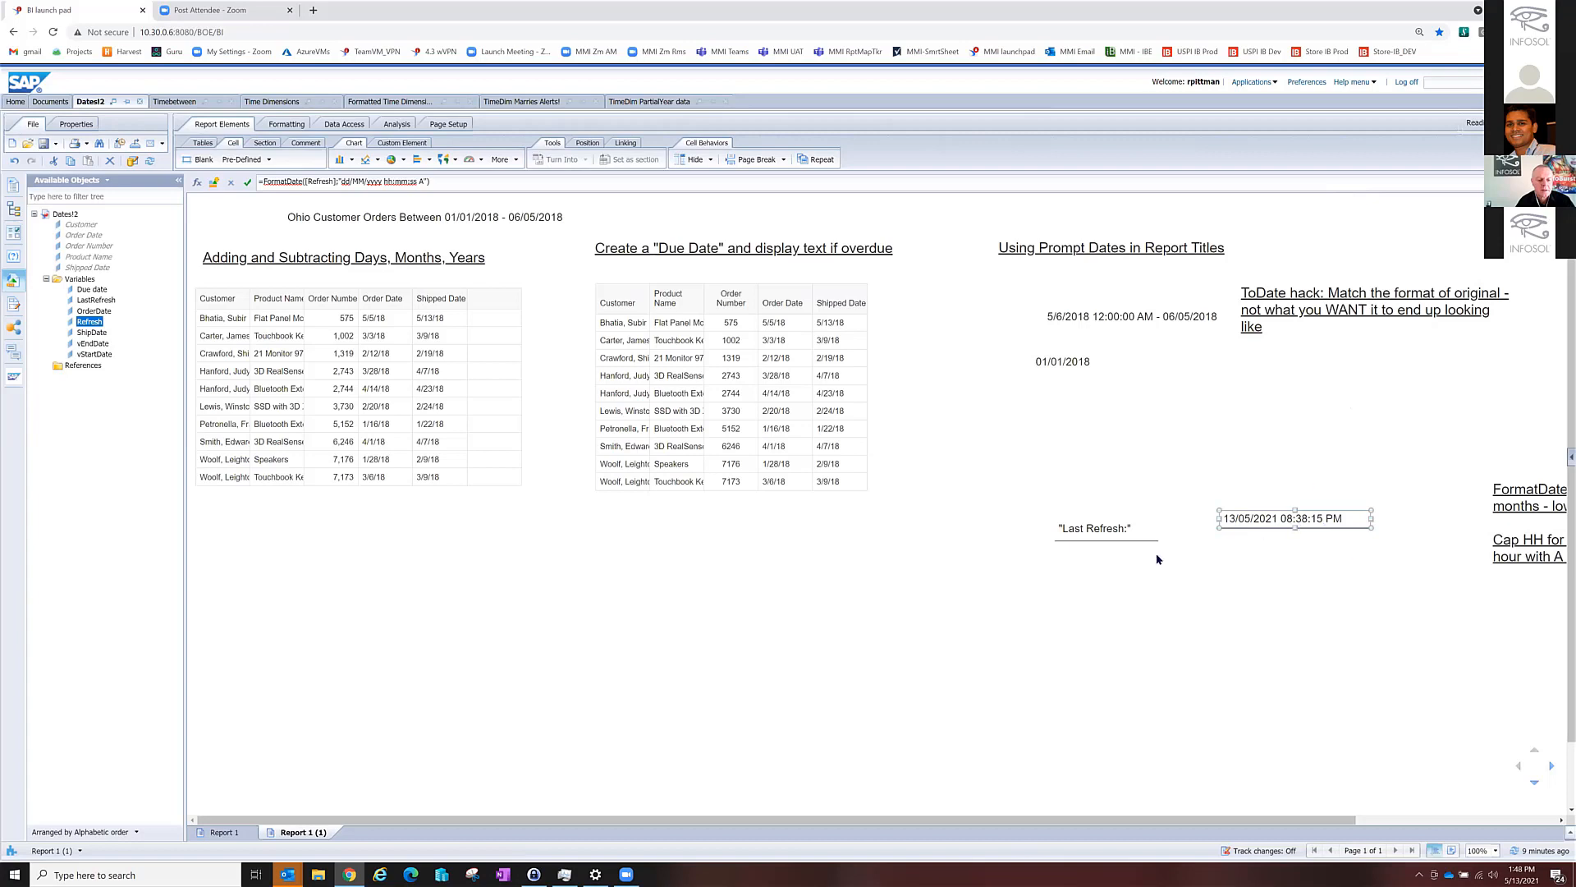
Try lowercase mm for the month in the refresh date cell's FormatDate pattern and restore MM.
left_click_drag(1292, 823, 1524, 826)
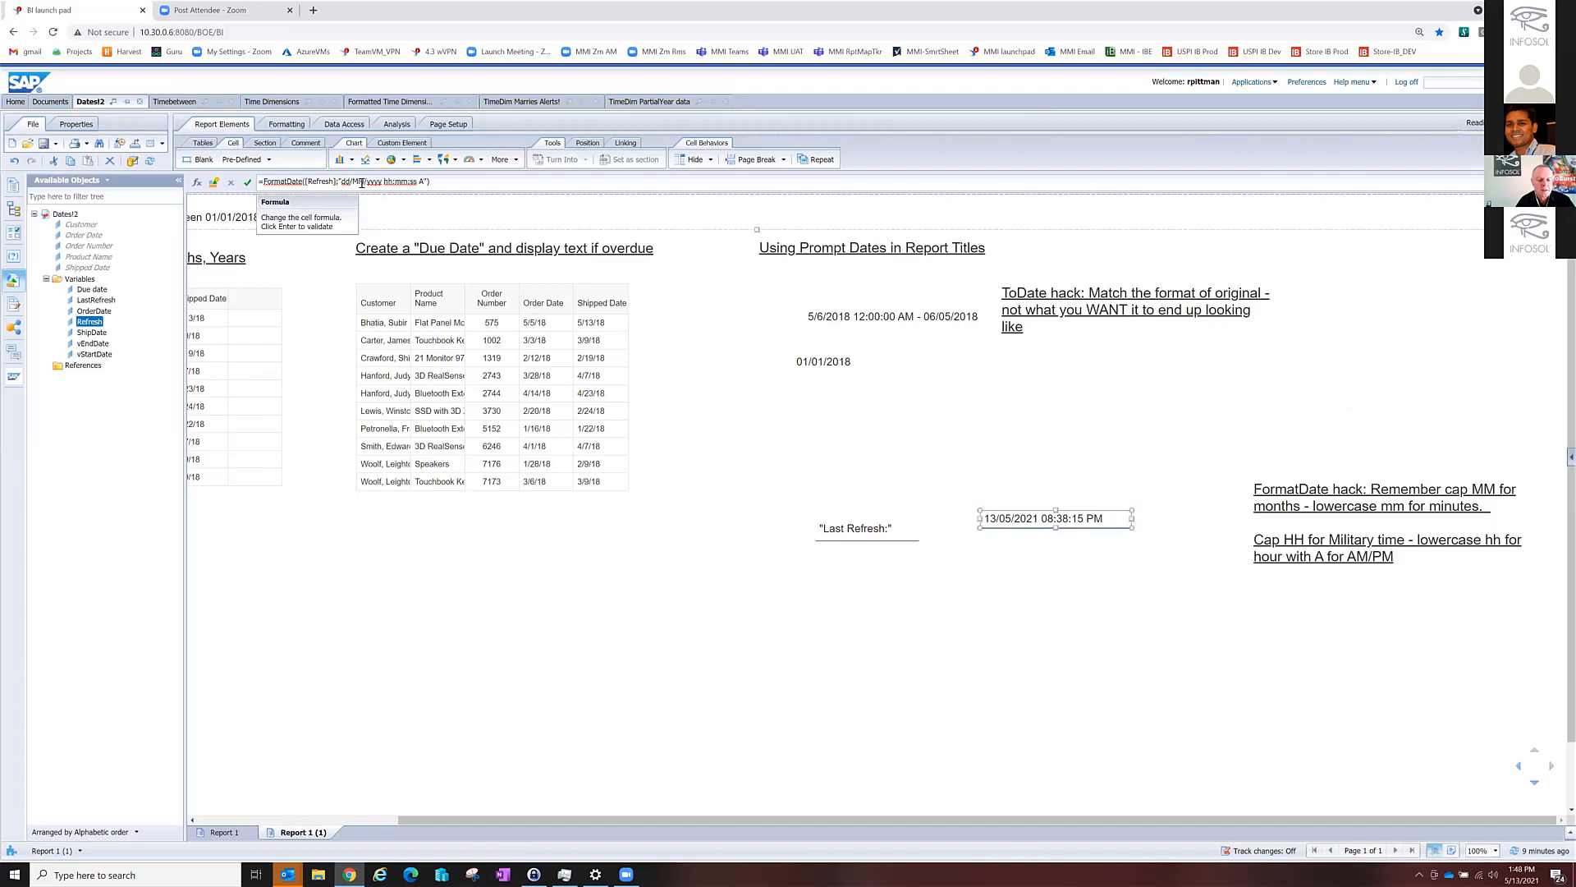
left_click_drag(363, 181, 354, 181)
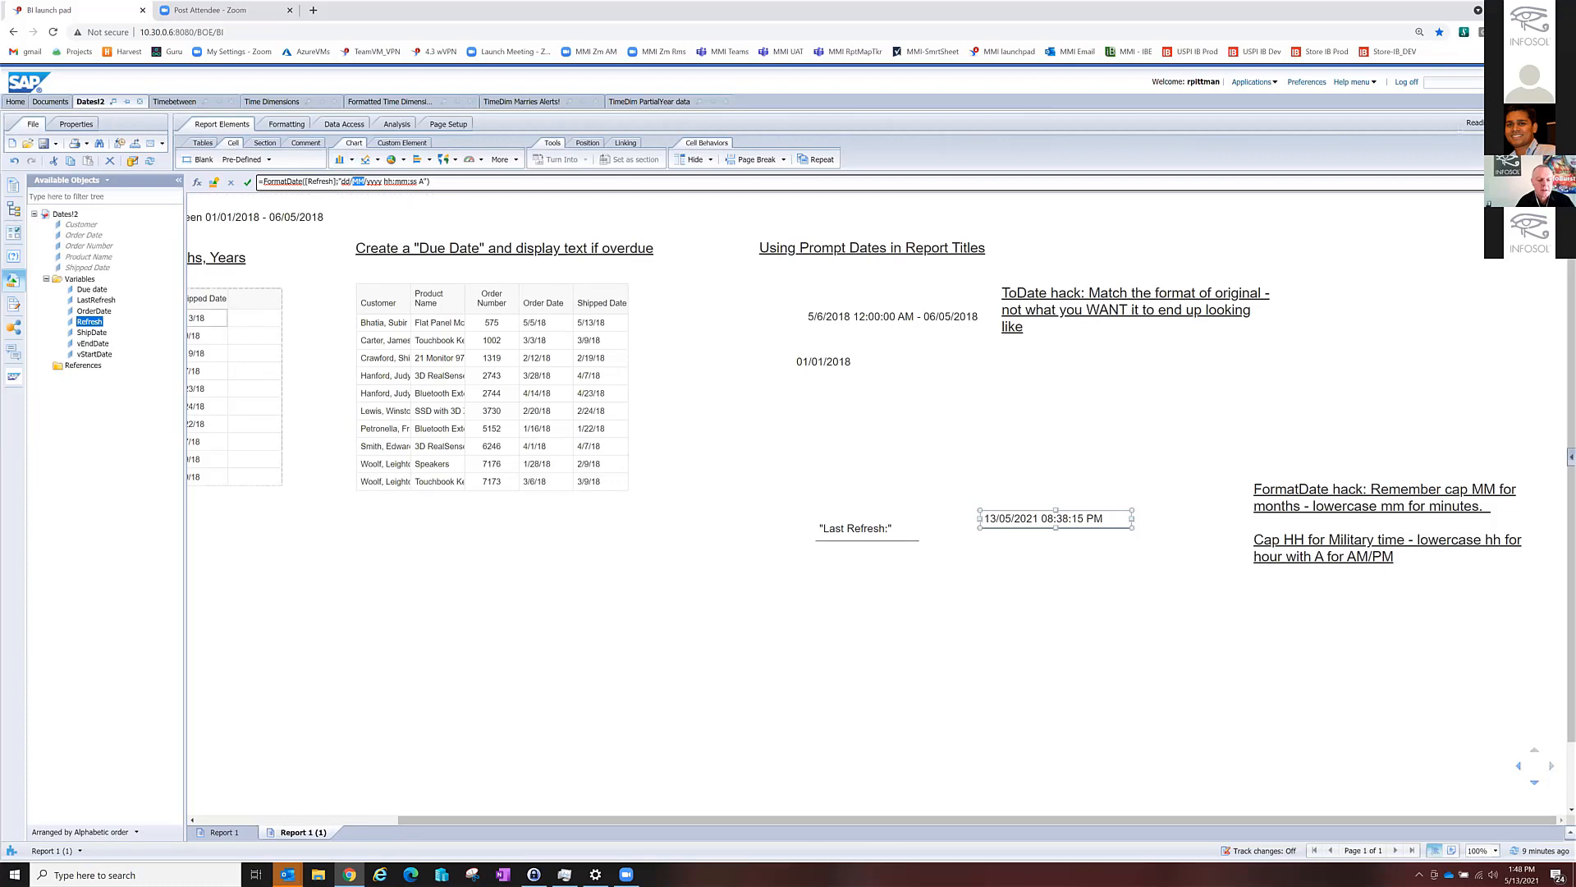
type("mm")
key("Return")
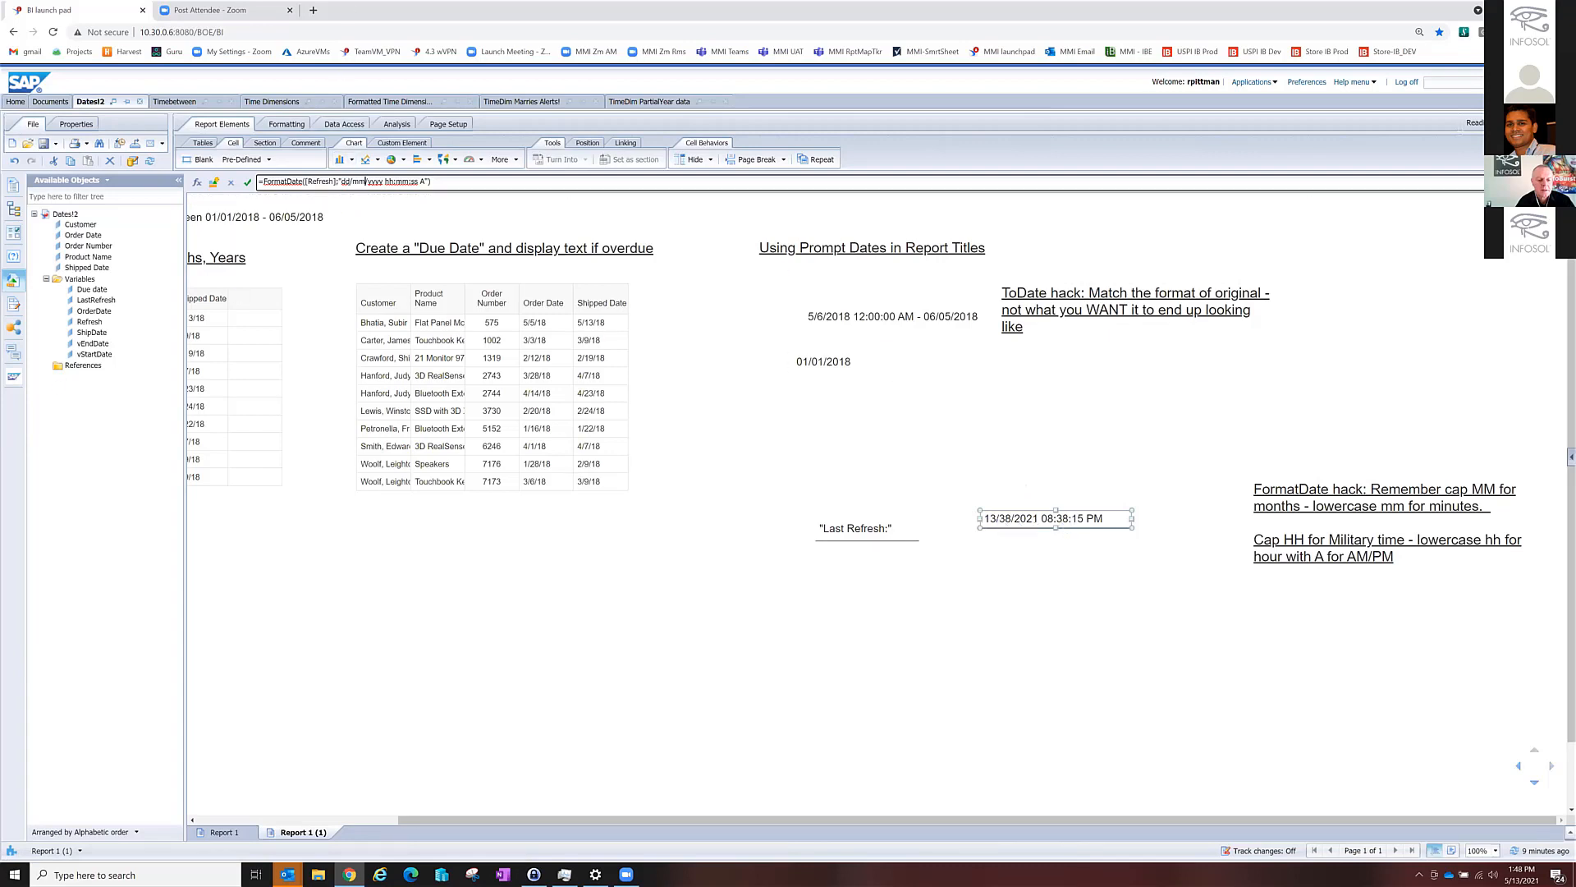
key("BackSpace")
key("BackSpace")
type("MM")
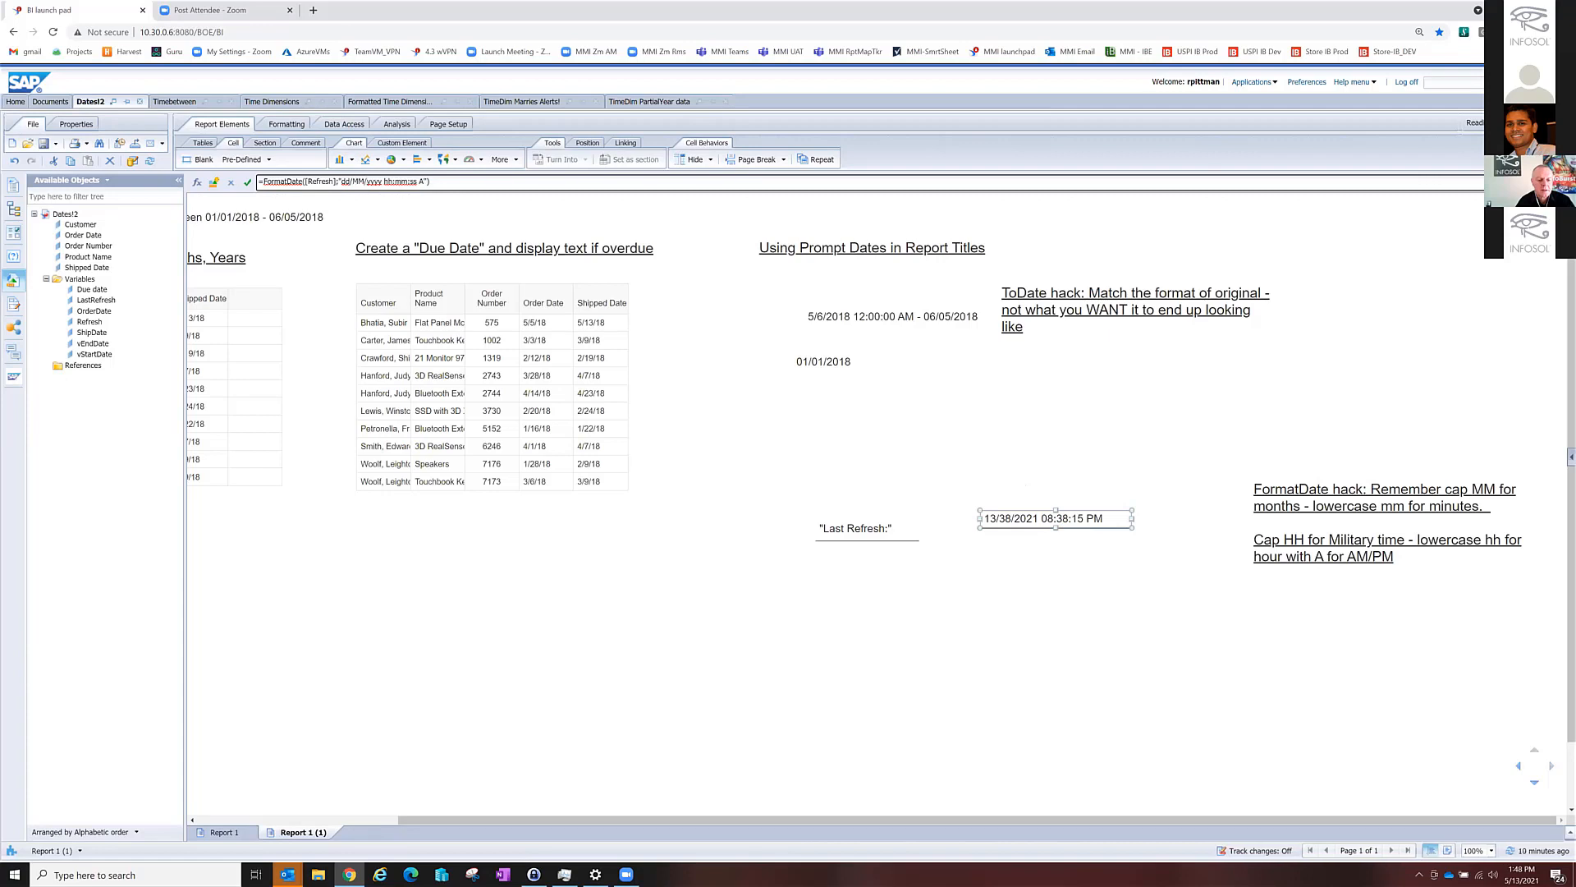
Try uppercase YYYY for the year in the refresh date cell's FormatDate pattern and restore yyyy.
key("BackSpace")
key("BackSpace")
key("BackSpace")
key("BackSpace")
type("YYYY")
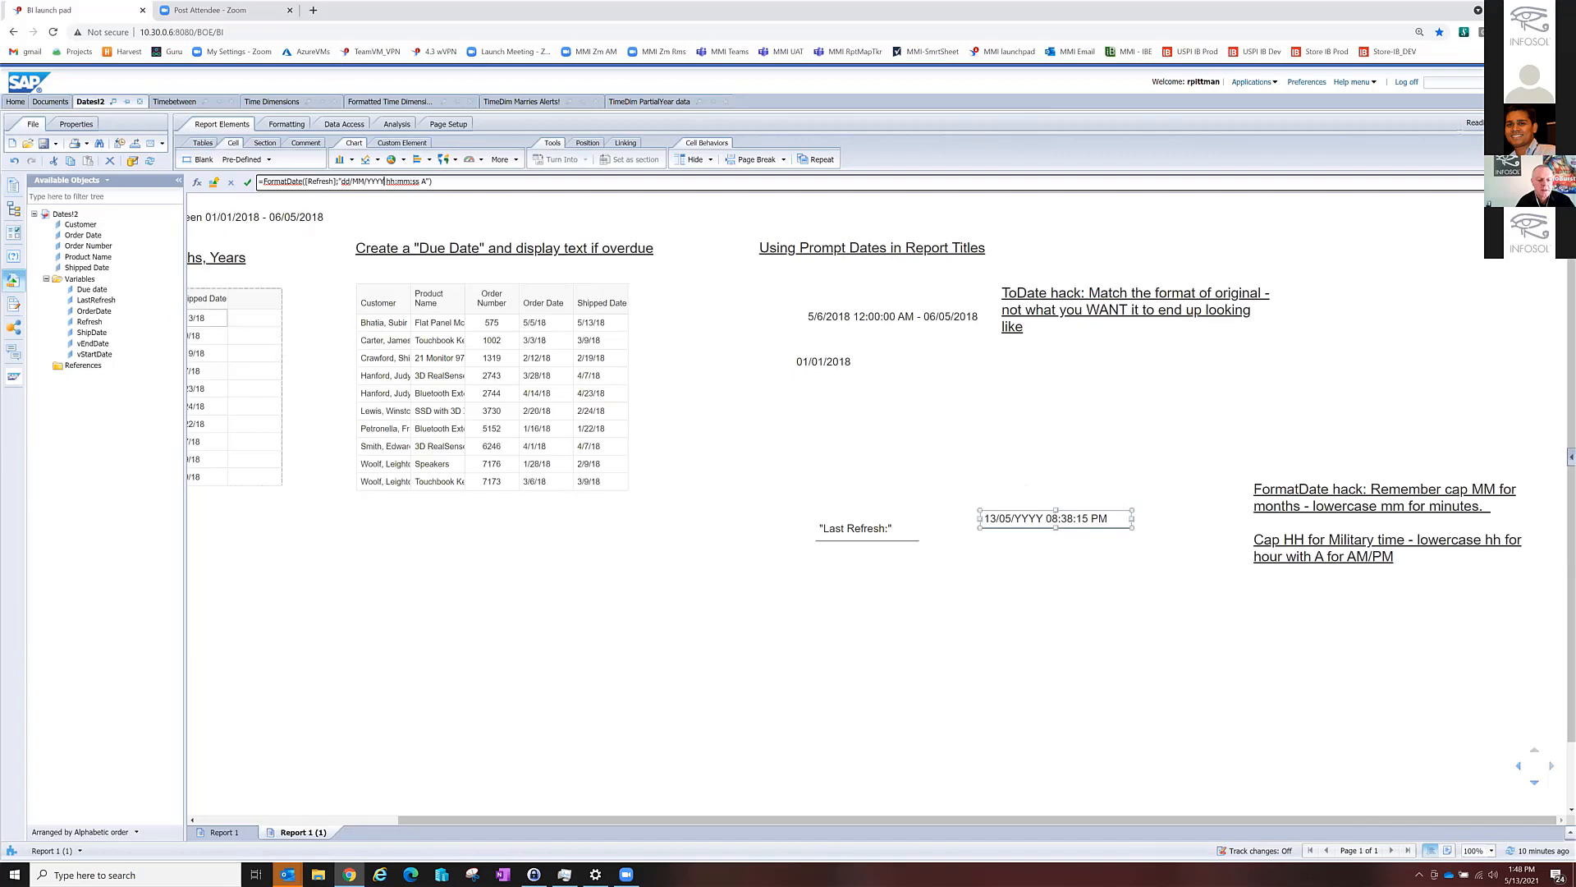
key("BackSpace")
key("BackSpace")
key("BackSpace")
key("BackSpace")
type("yyyy")
Switch the refresh date cell to 24-hour time by changing its FormatDate pattern to "dd/MM/yyyy HH:mm:ss".
left_click(393, 181)
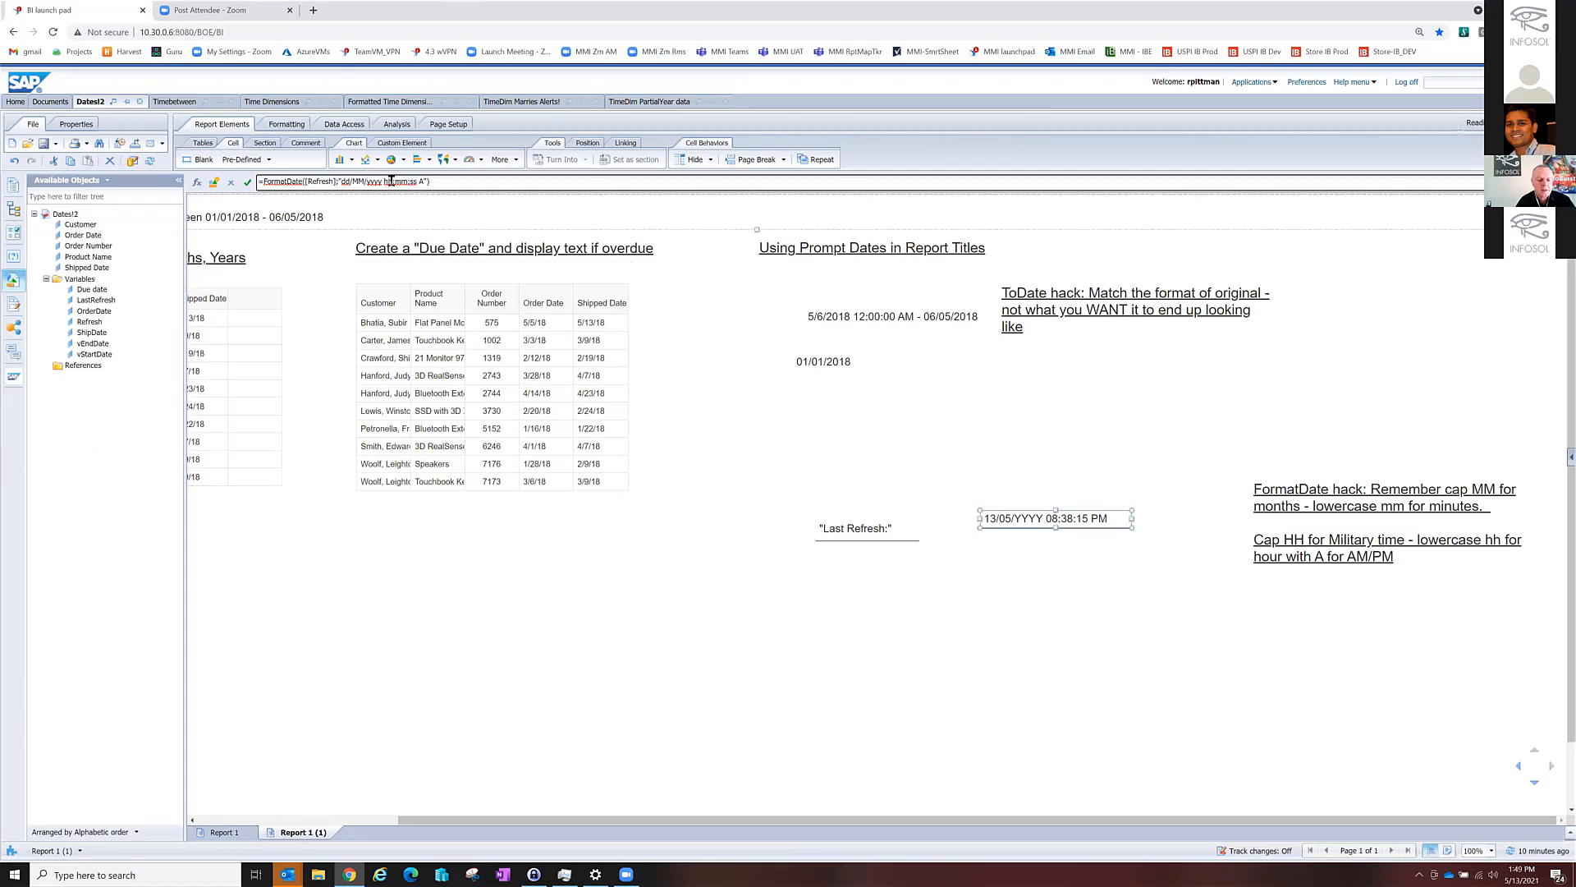
key("BackSpace")
key("BackSpace")
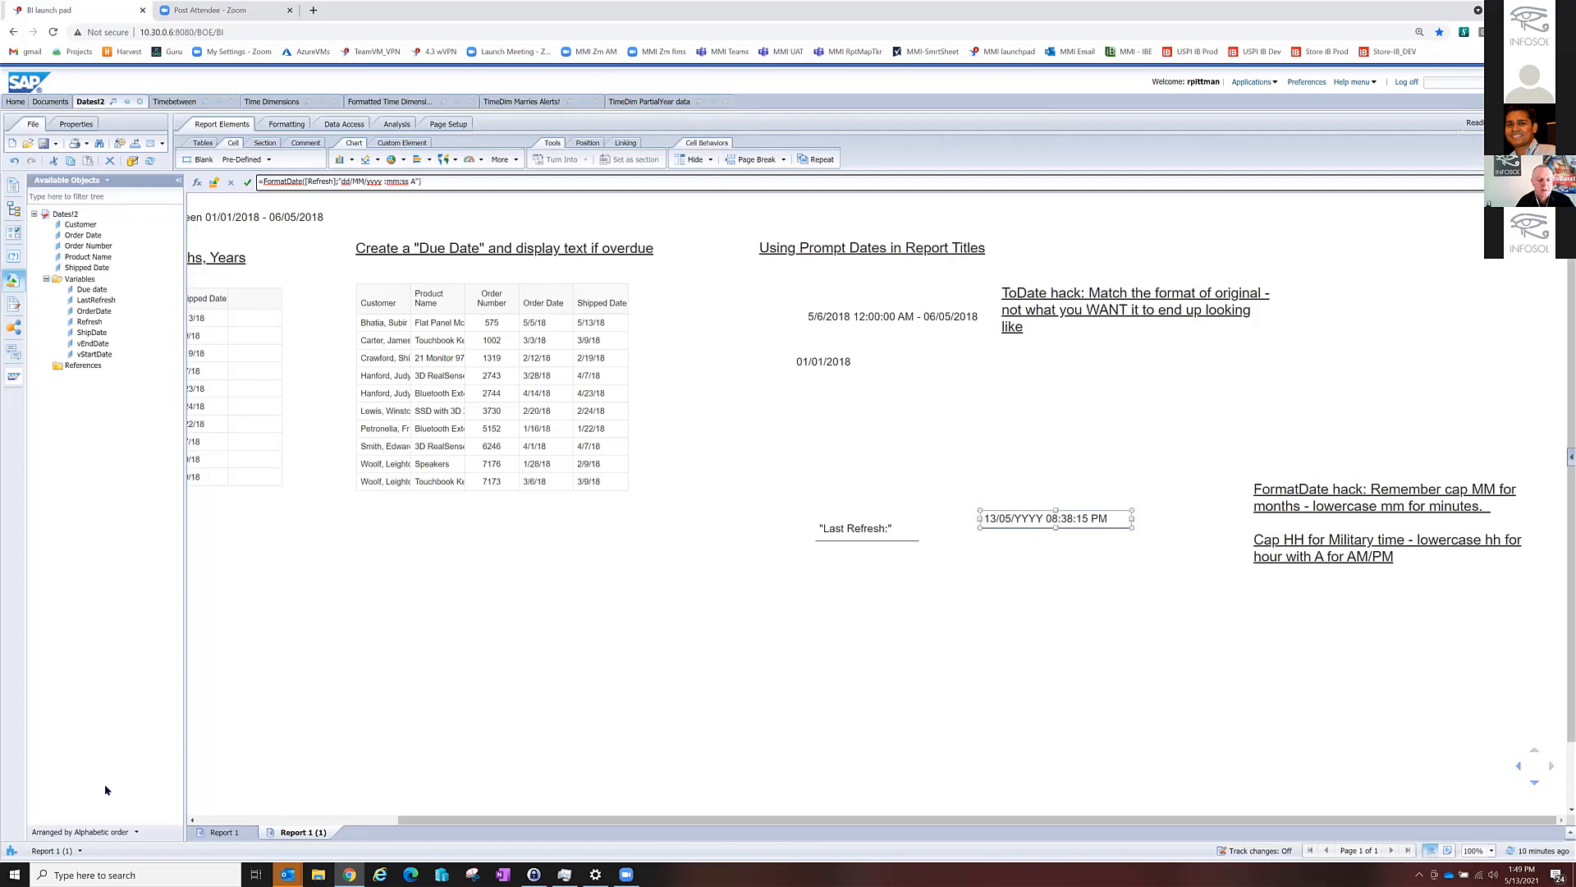
type("HH")
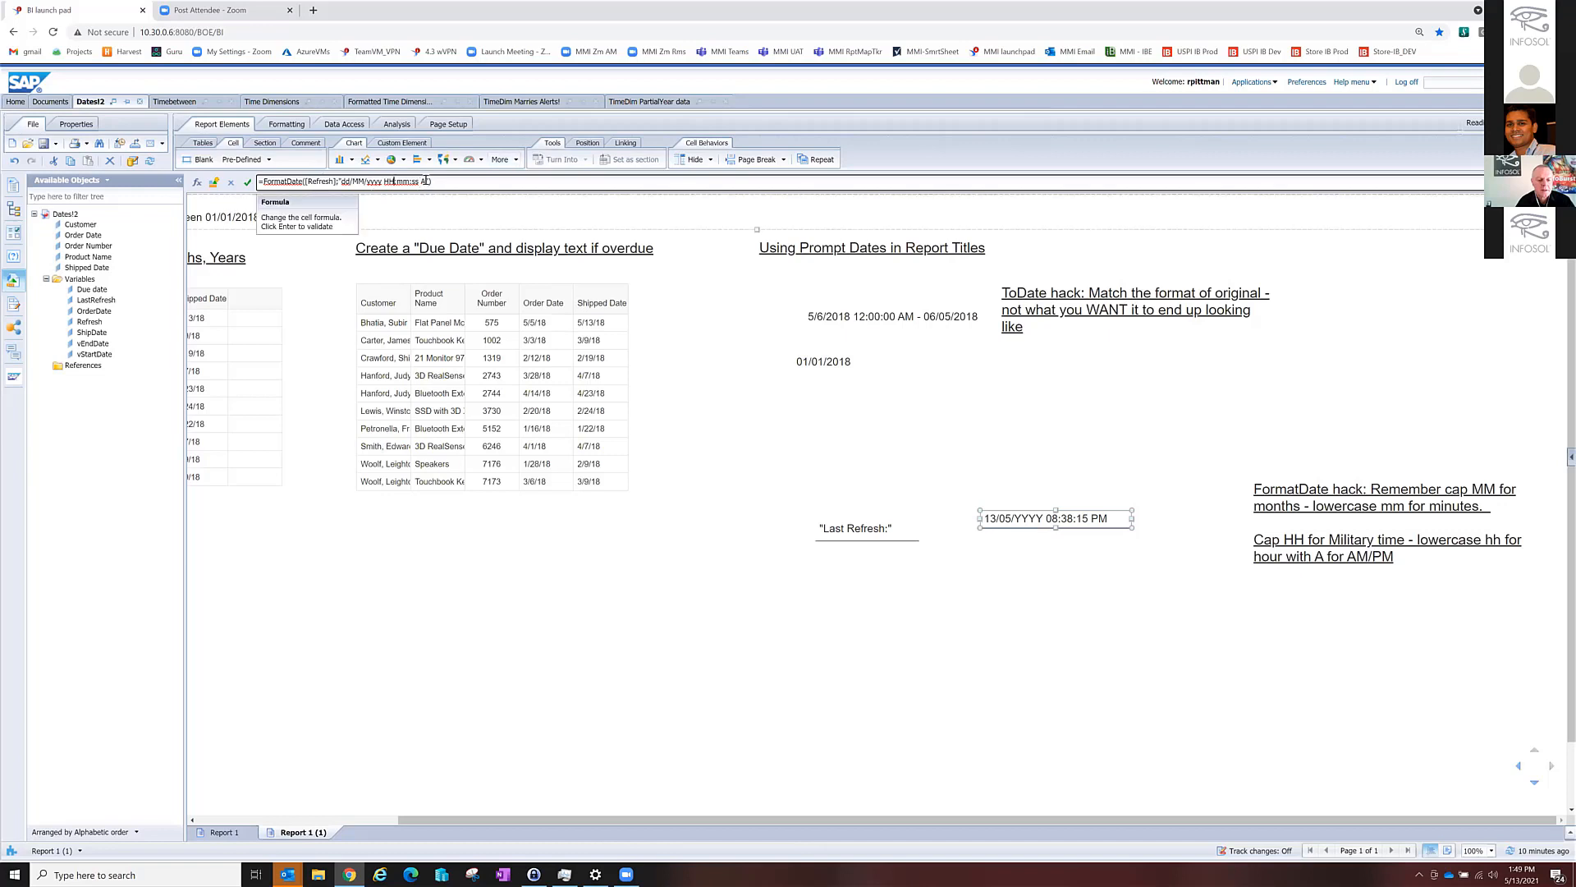
key("BackSpace")
key("BackSpace")
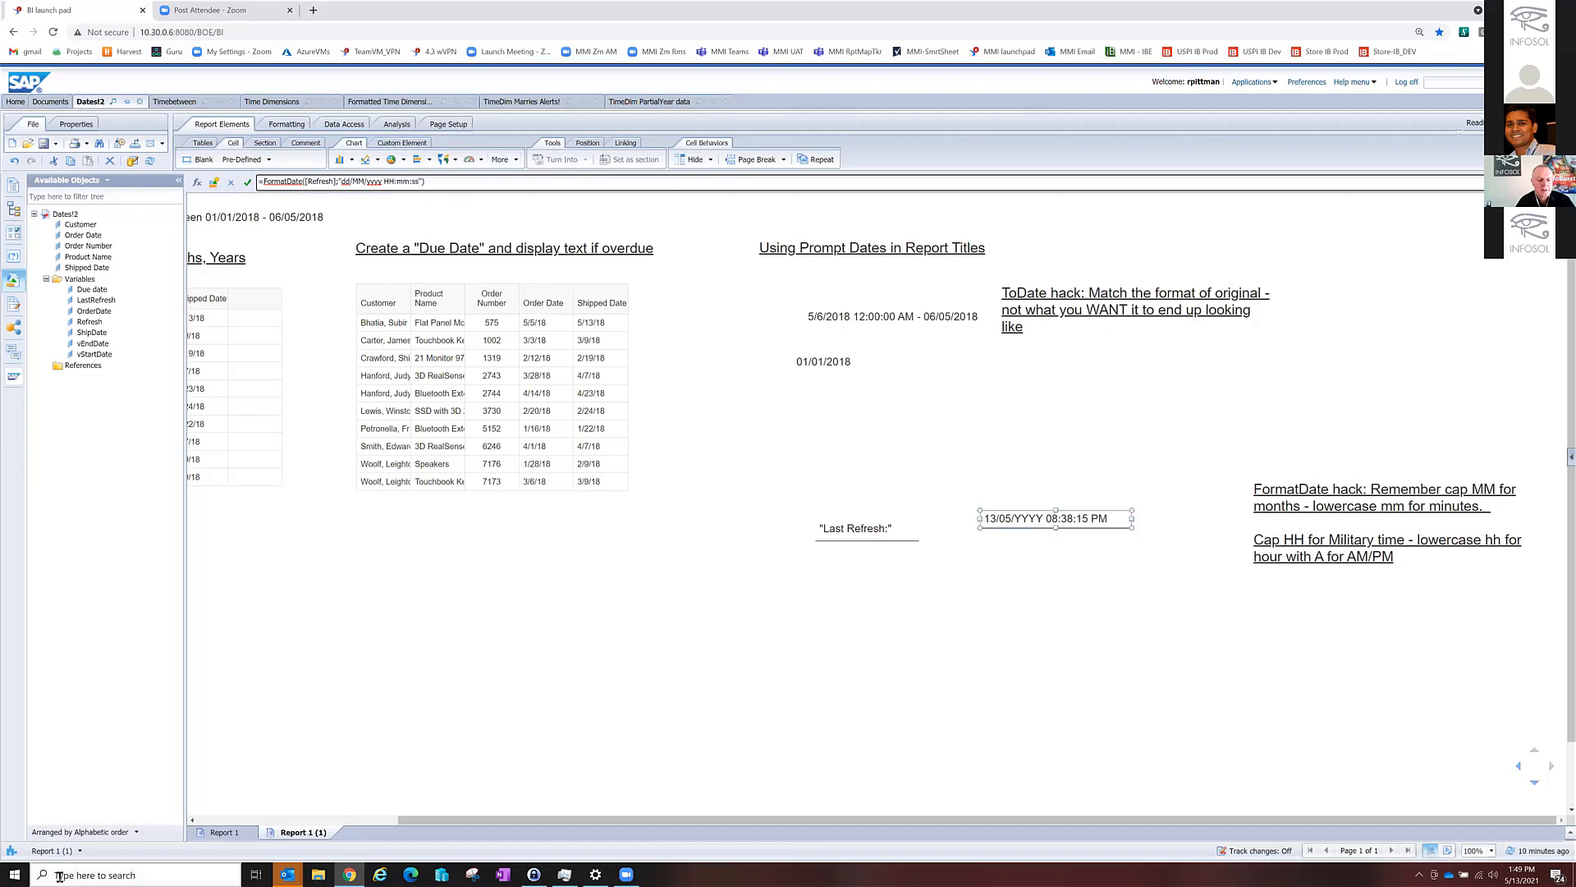
key("Return")
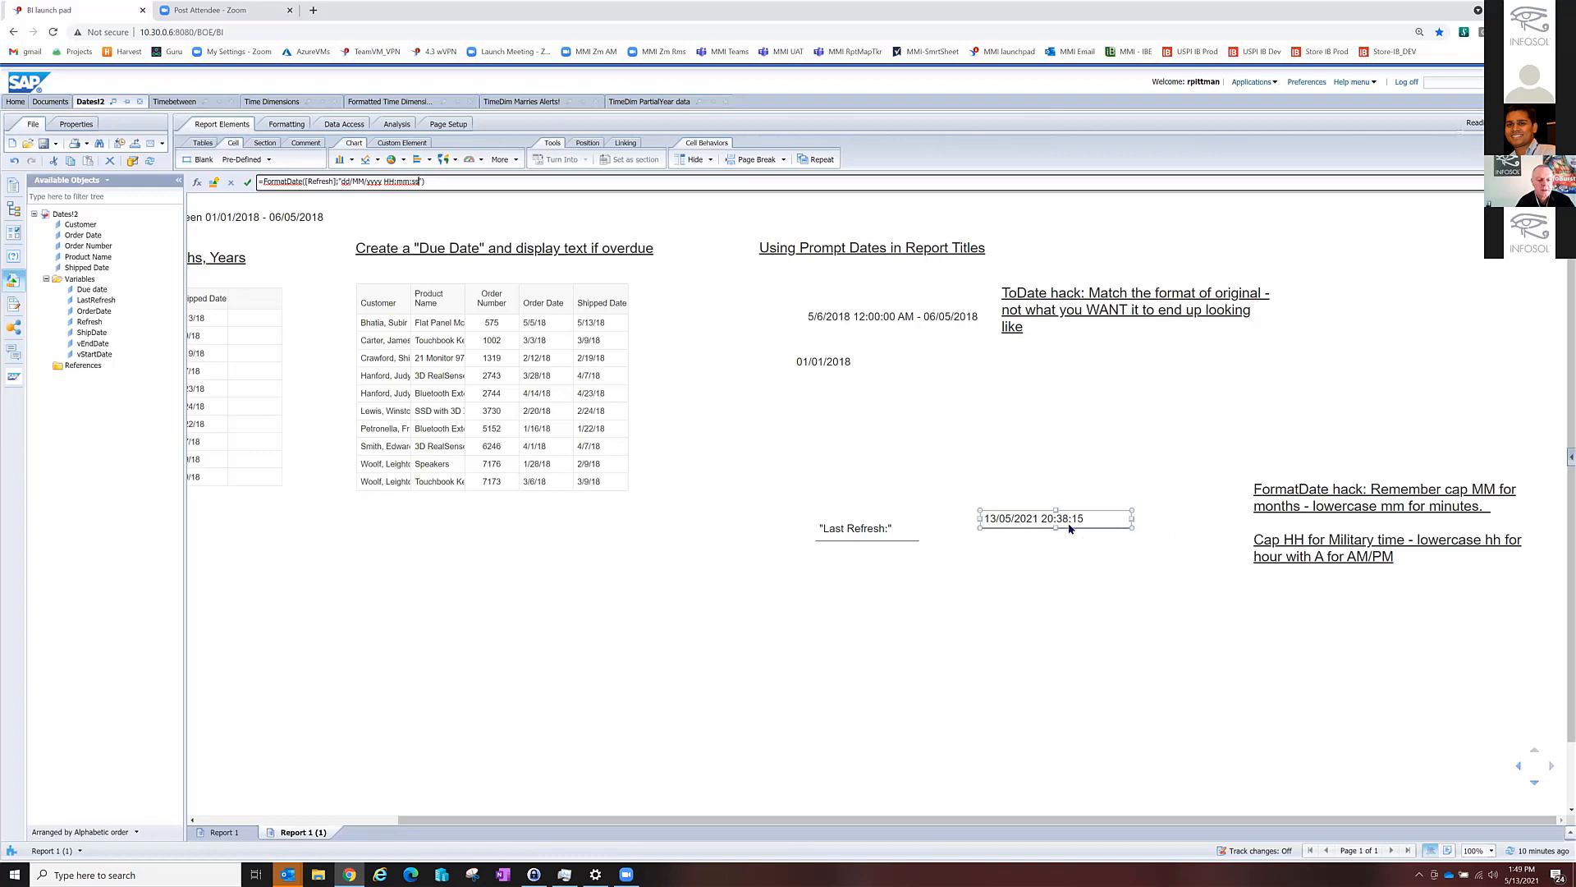
left_click(1310, 555)
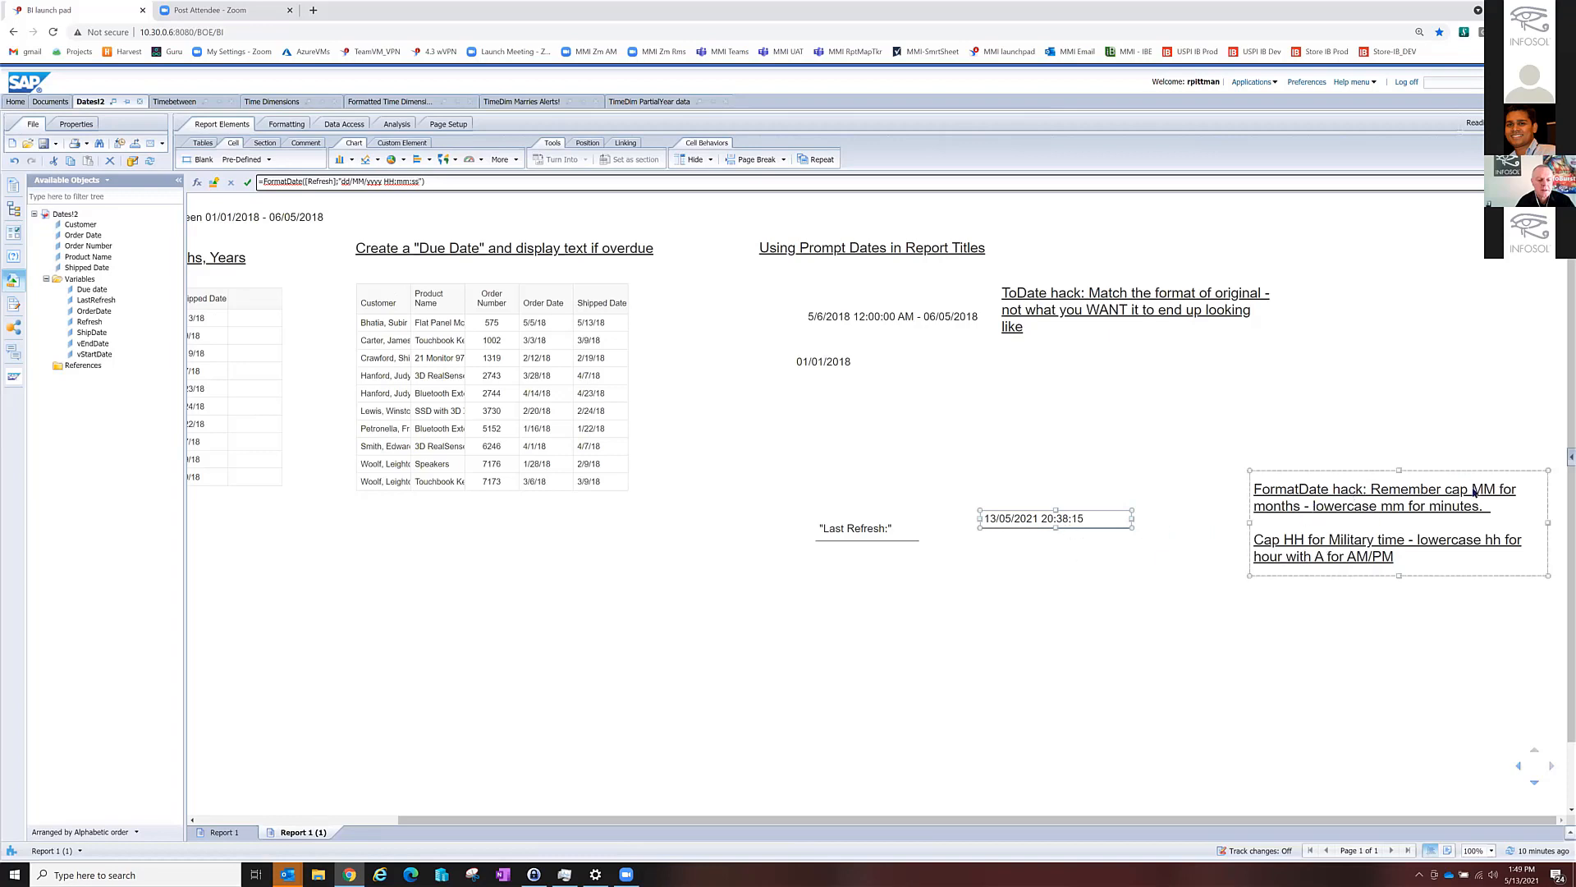
left_click(374, 218)
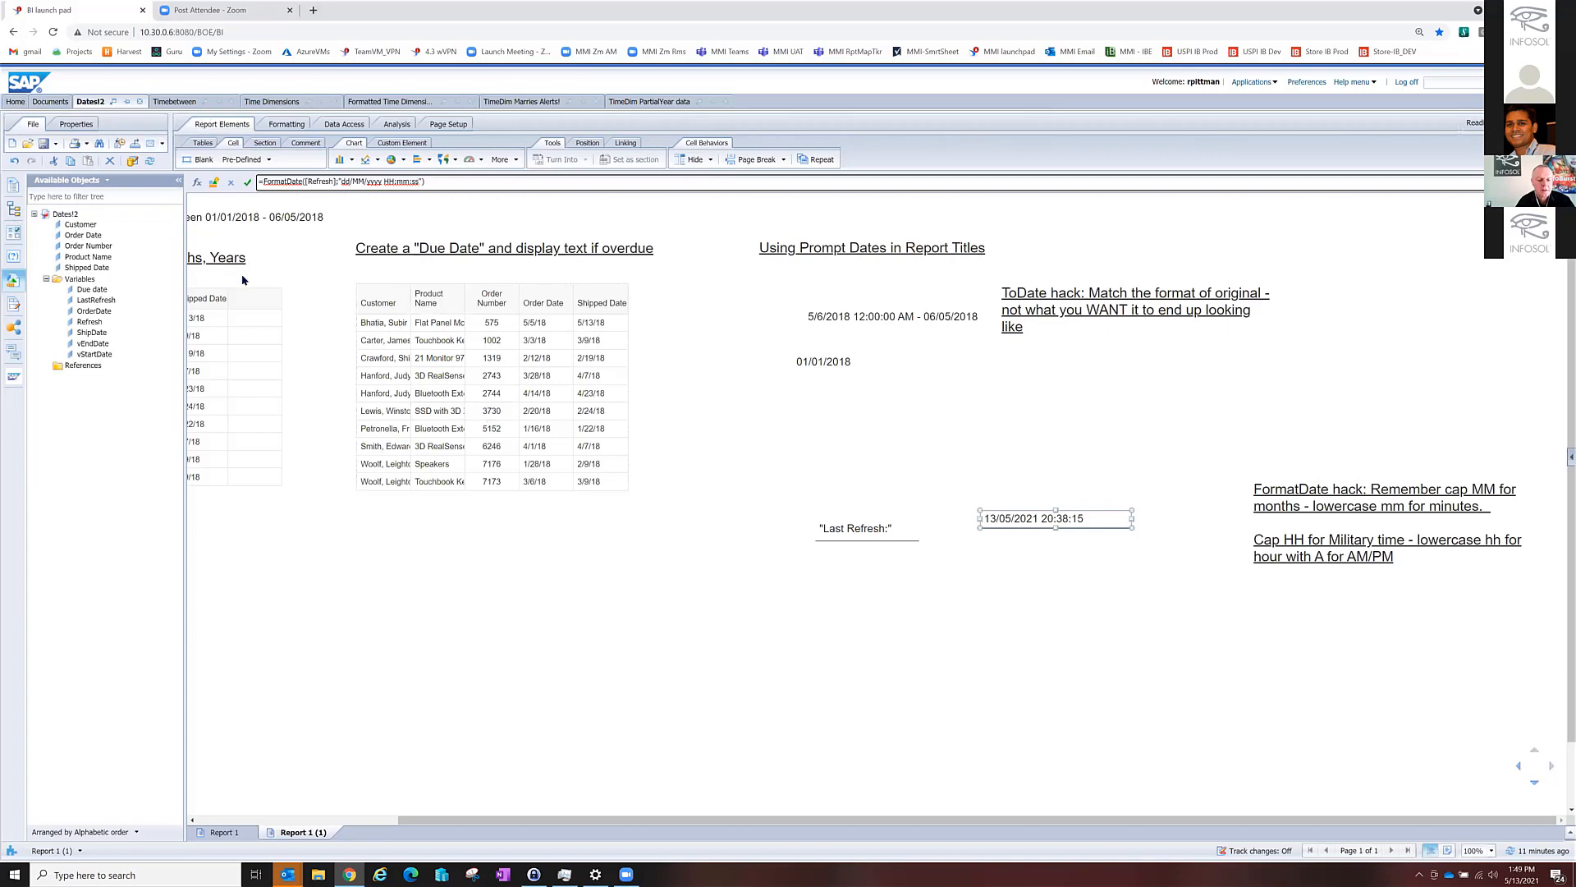
Switch to the Time Dimensions document in design mode and select the Order Date column of the Create Time Hierarchy report.
left_click(164, 102)
left_click(277, 102)
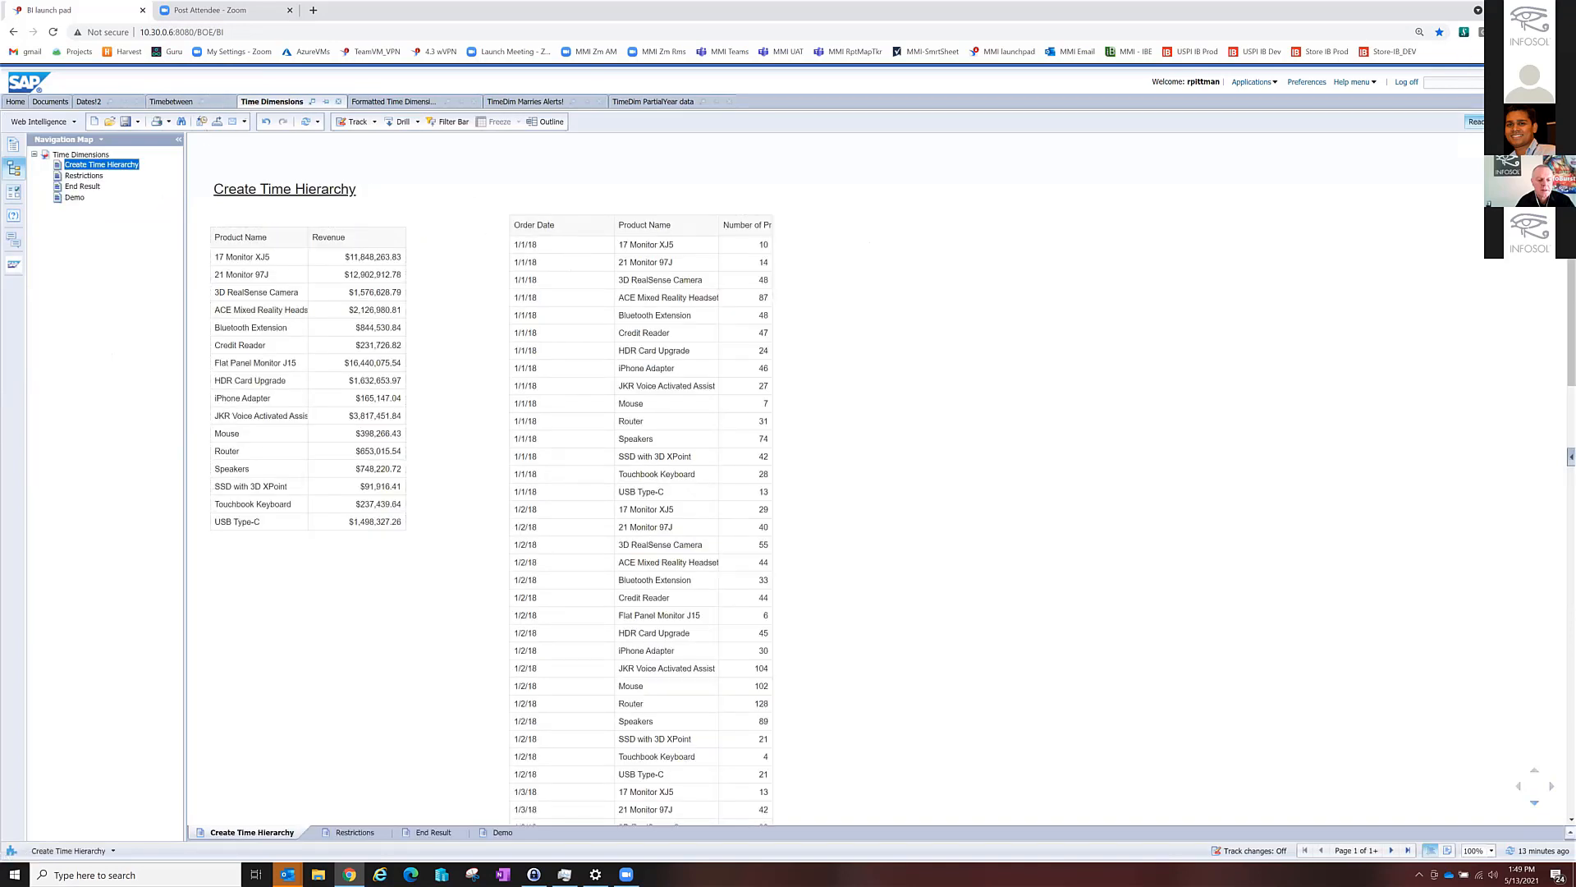
left_click(1526, 122)
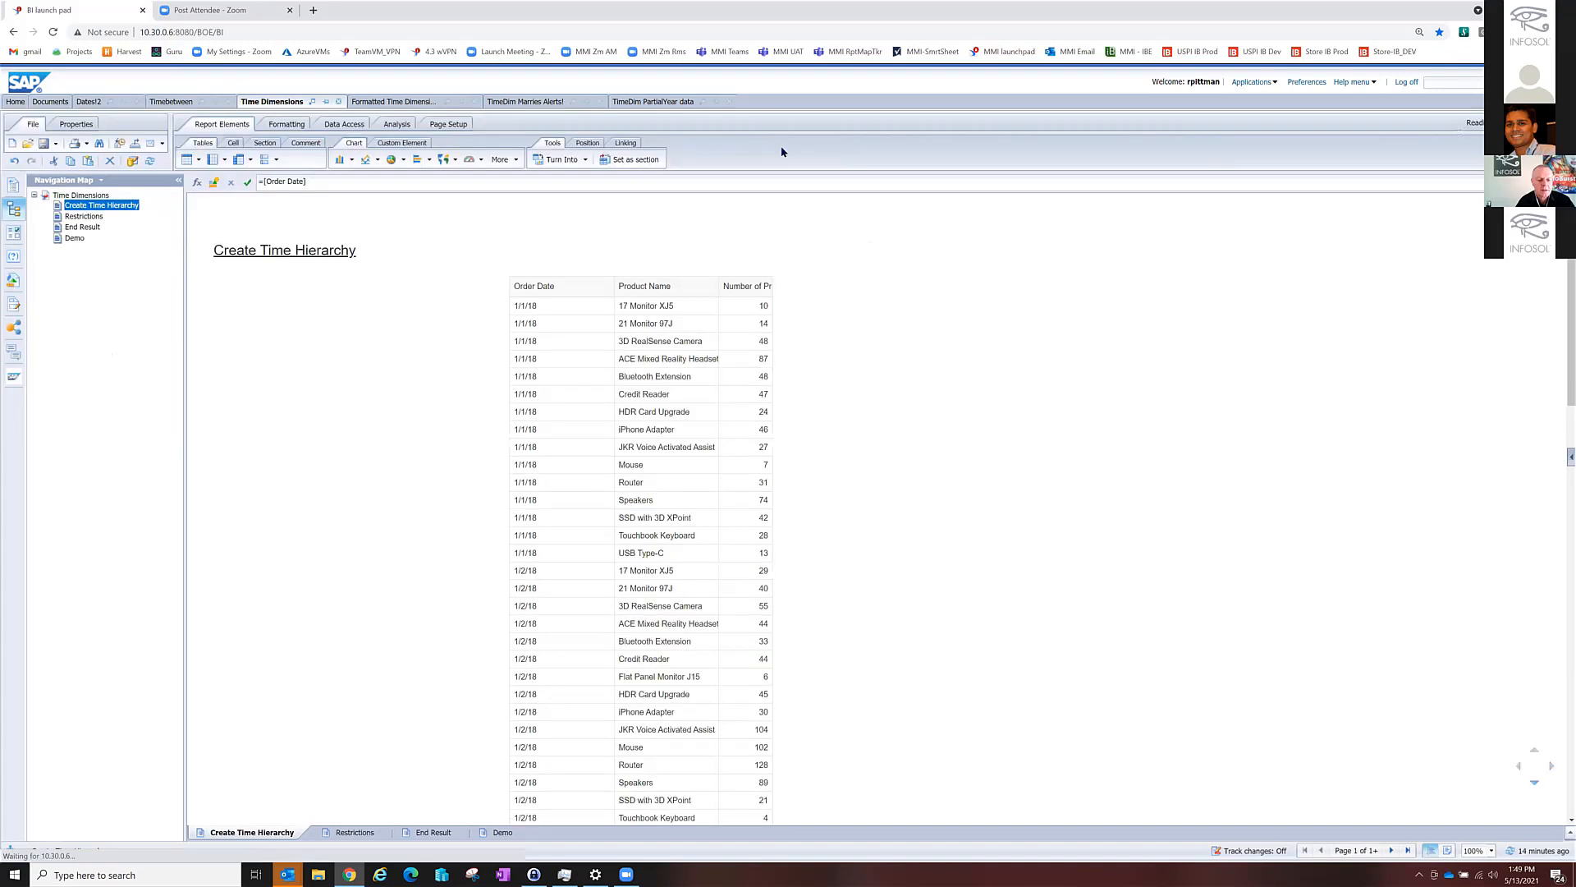
left_click(562, 358)
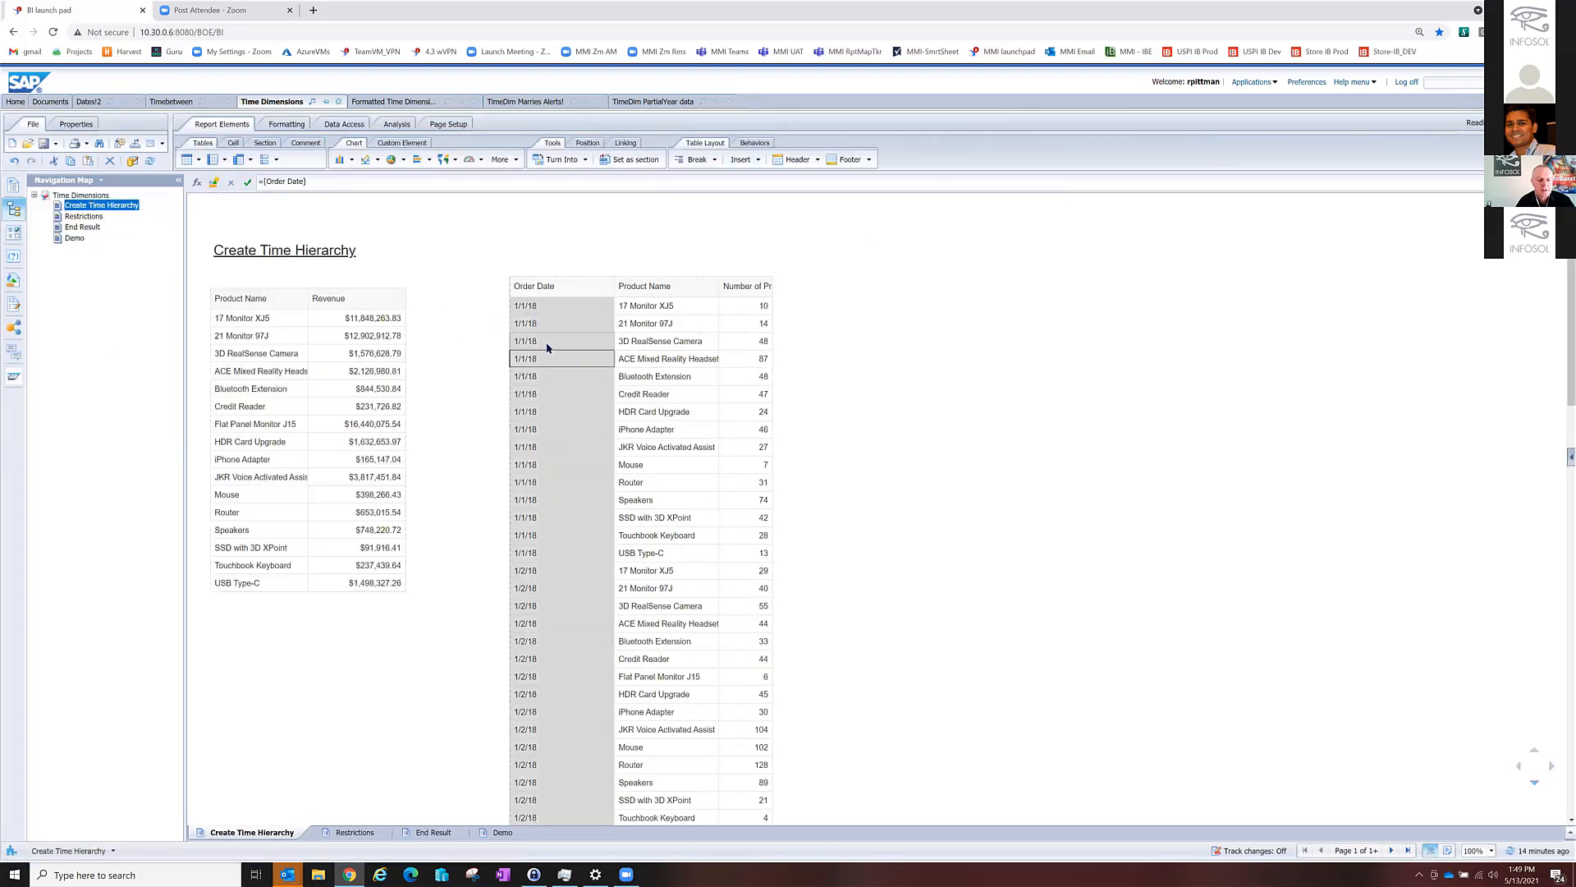
Create a time dimension named Order Date Time Dimension on the Order Date object with Year, Quarter and Month levels.
left_click(12, 283)
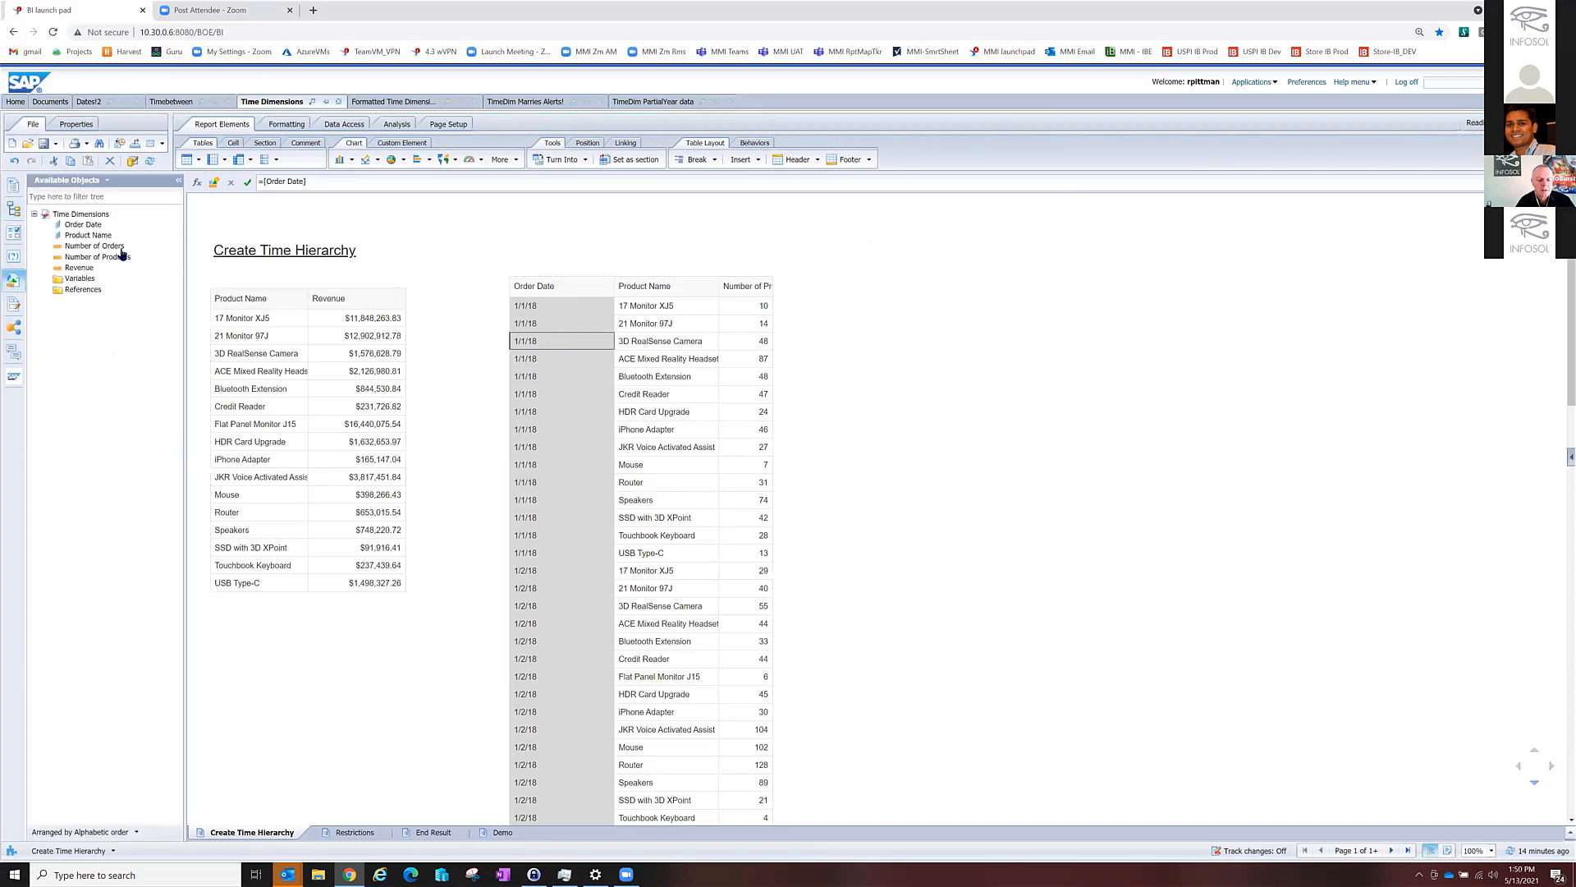
left_click(82, 226)
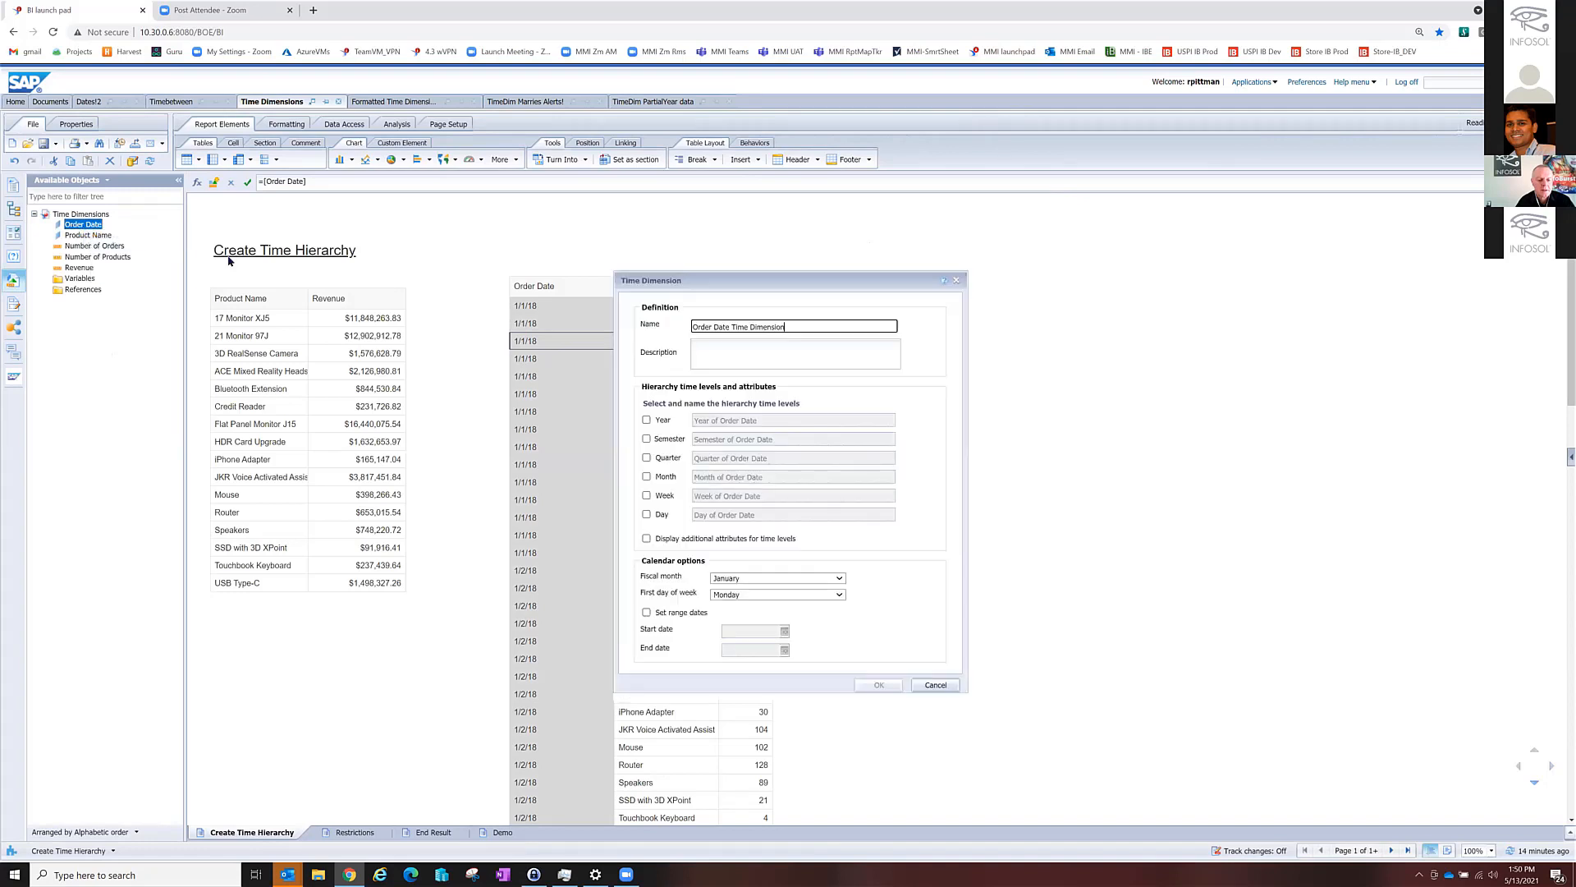
left_click(648, 421)
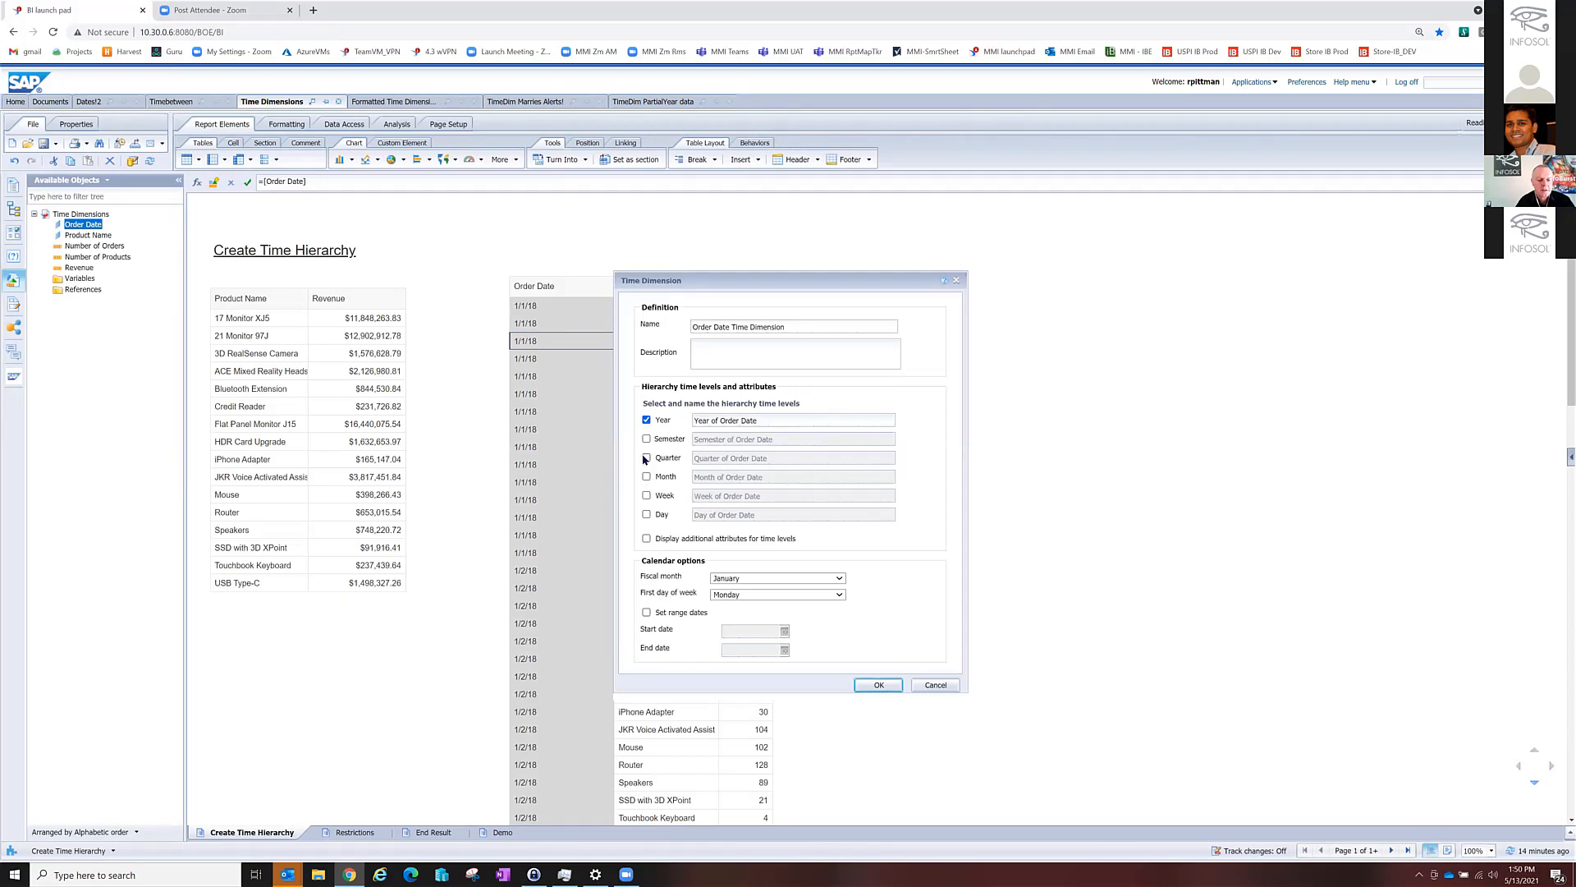
left_click(646, 459)
left_click(647, 477)
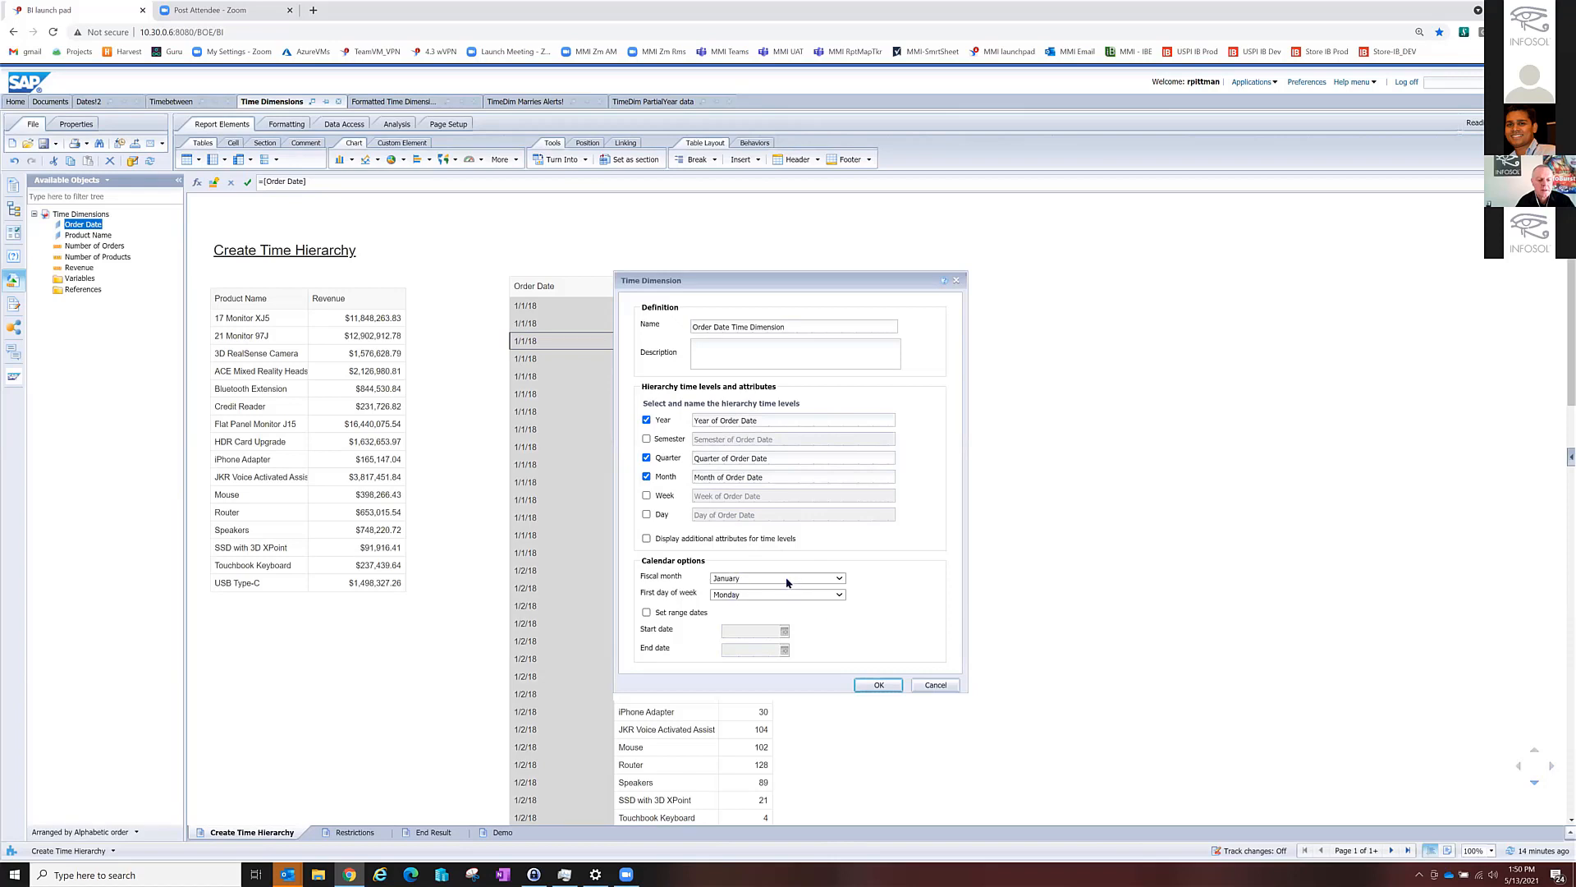
left_click(878, 686)
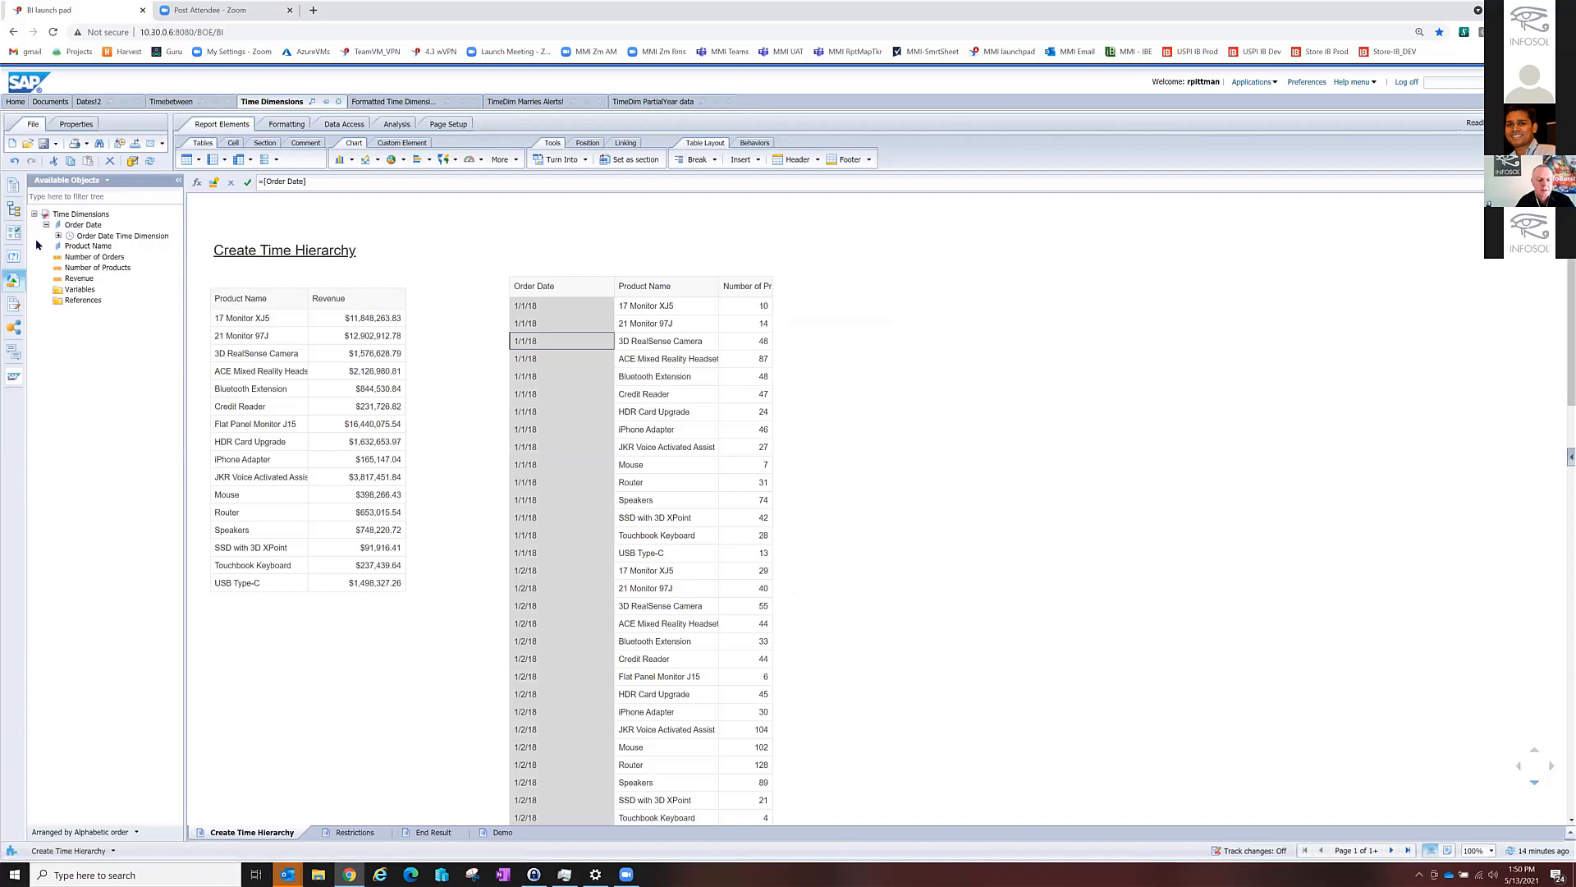
Replace the Order Date column in the product table with Month of Order Date from the time dimension and look through the rows.
left_click(58, 235)
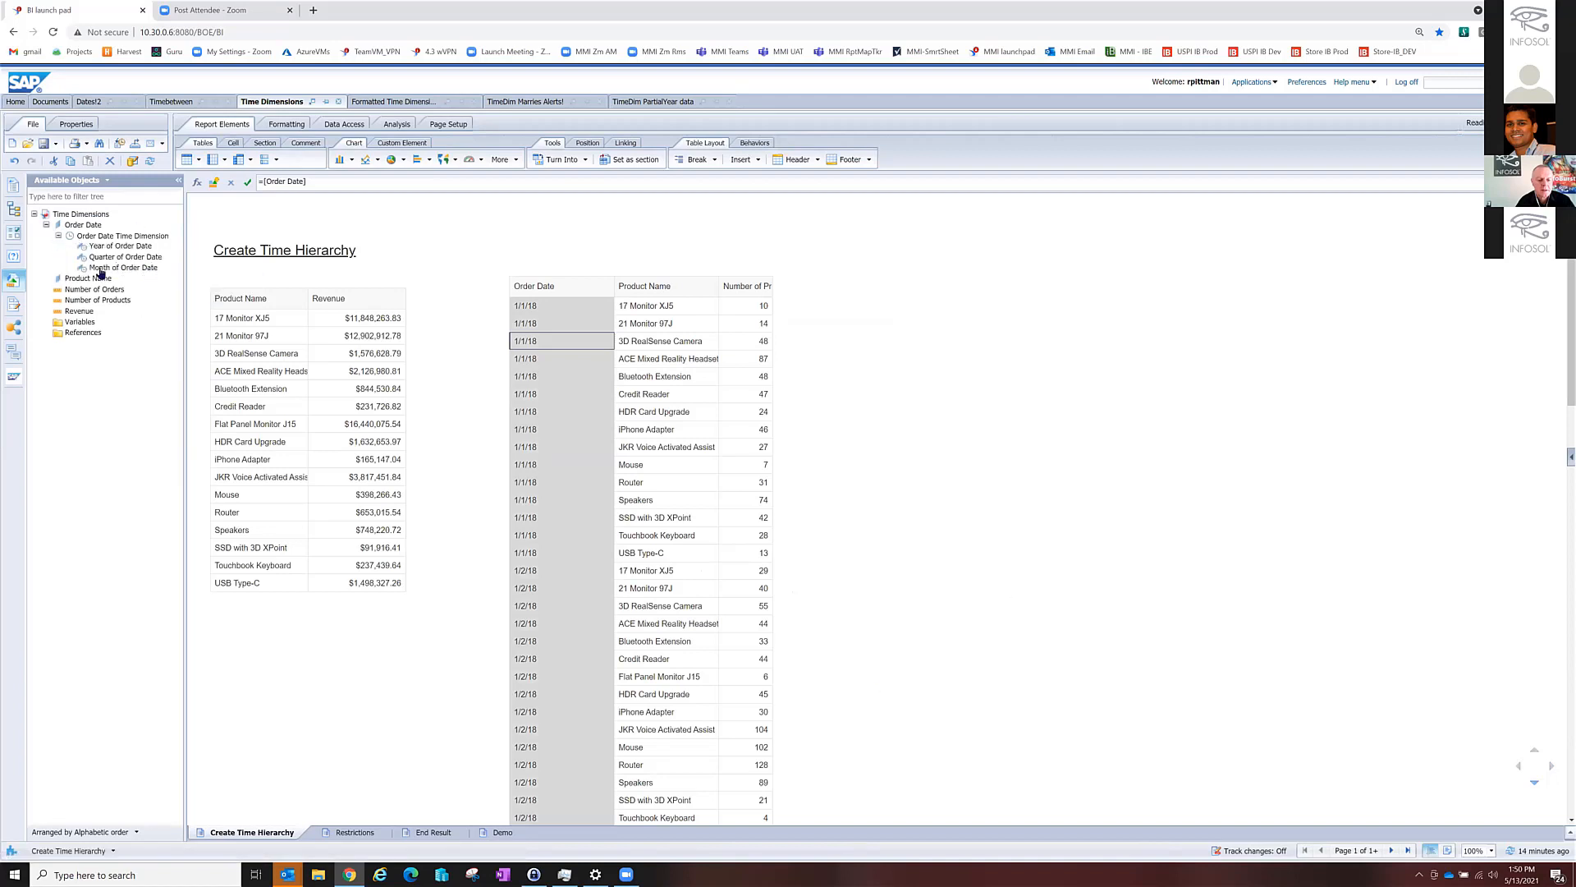
left_click_drag(98, 269, 548, 341)
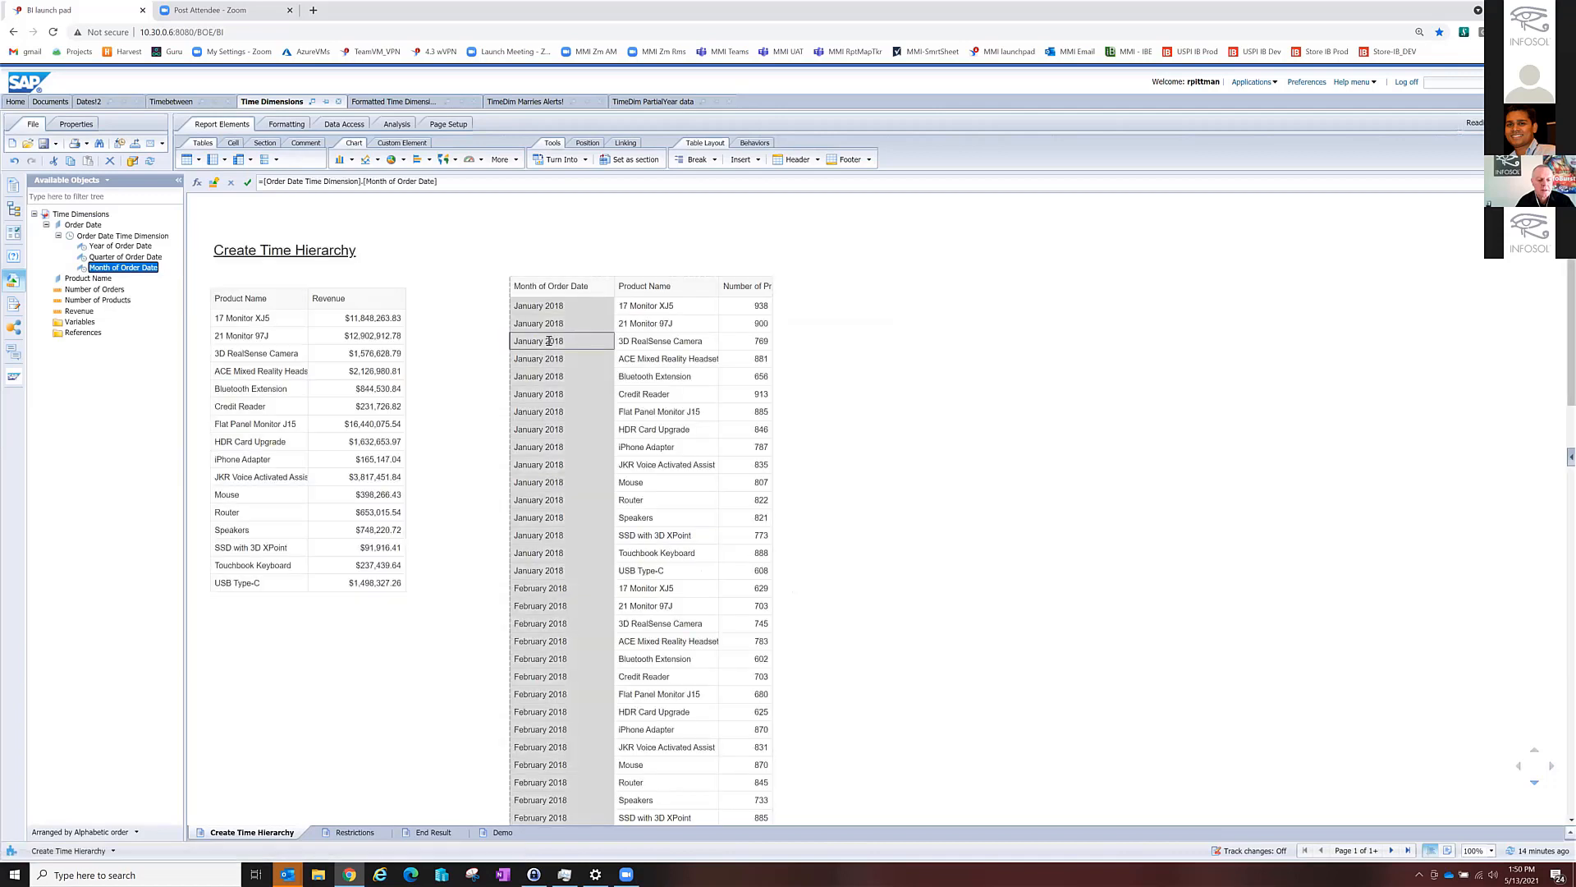
scroll(551, 412, "down", 5)
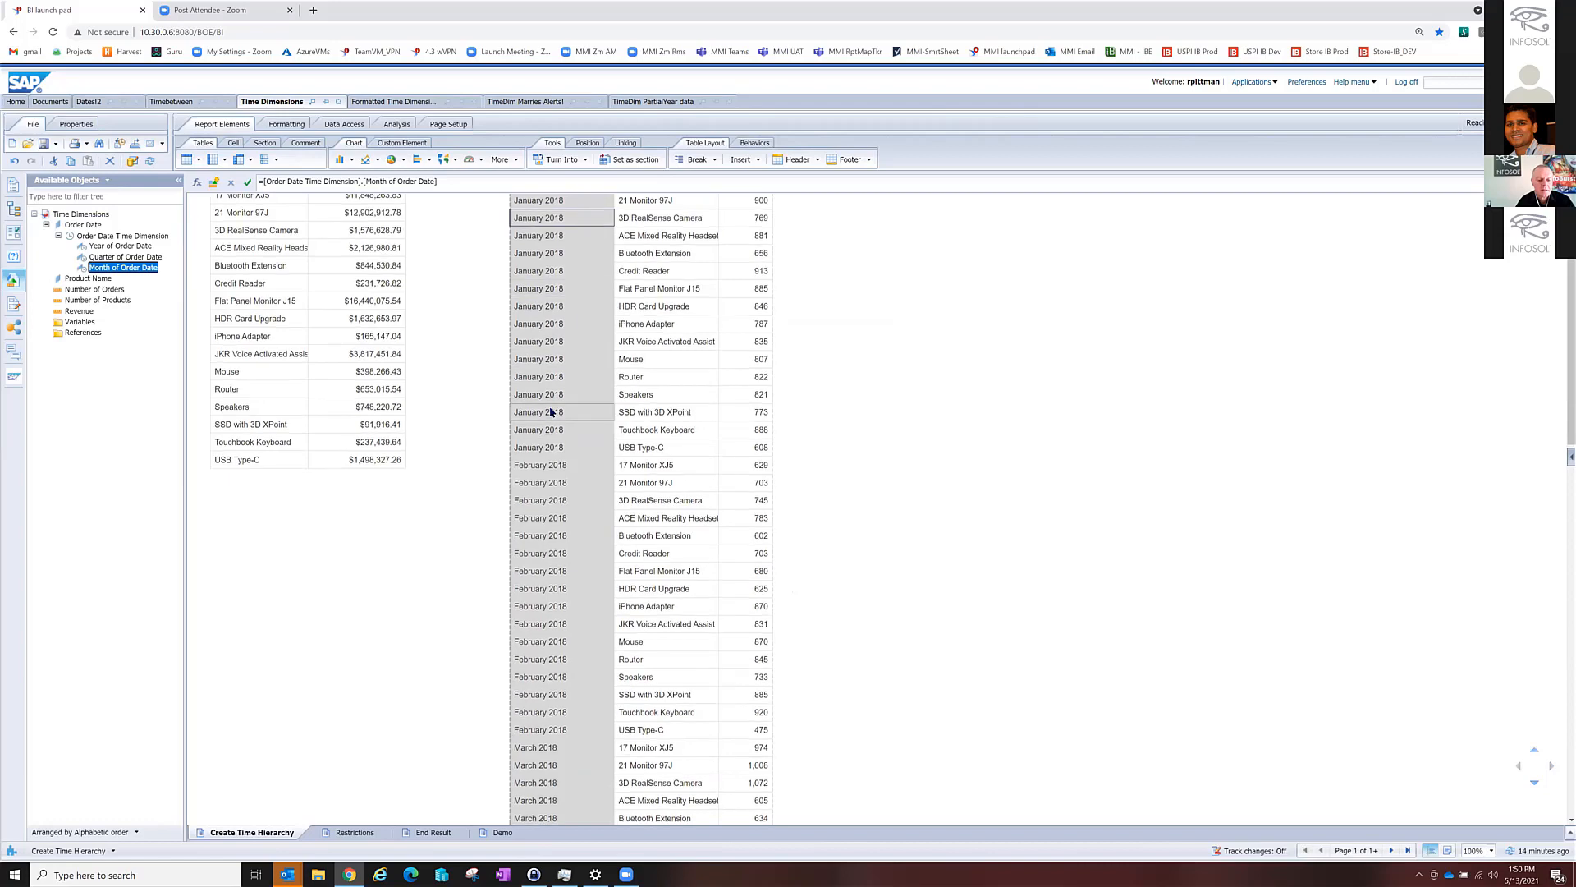
scroll(552, 413, "up", 8)
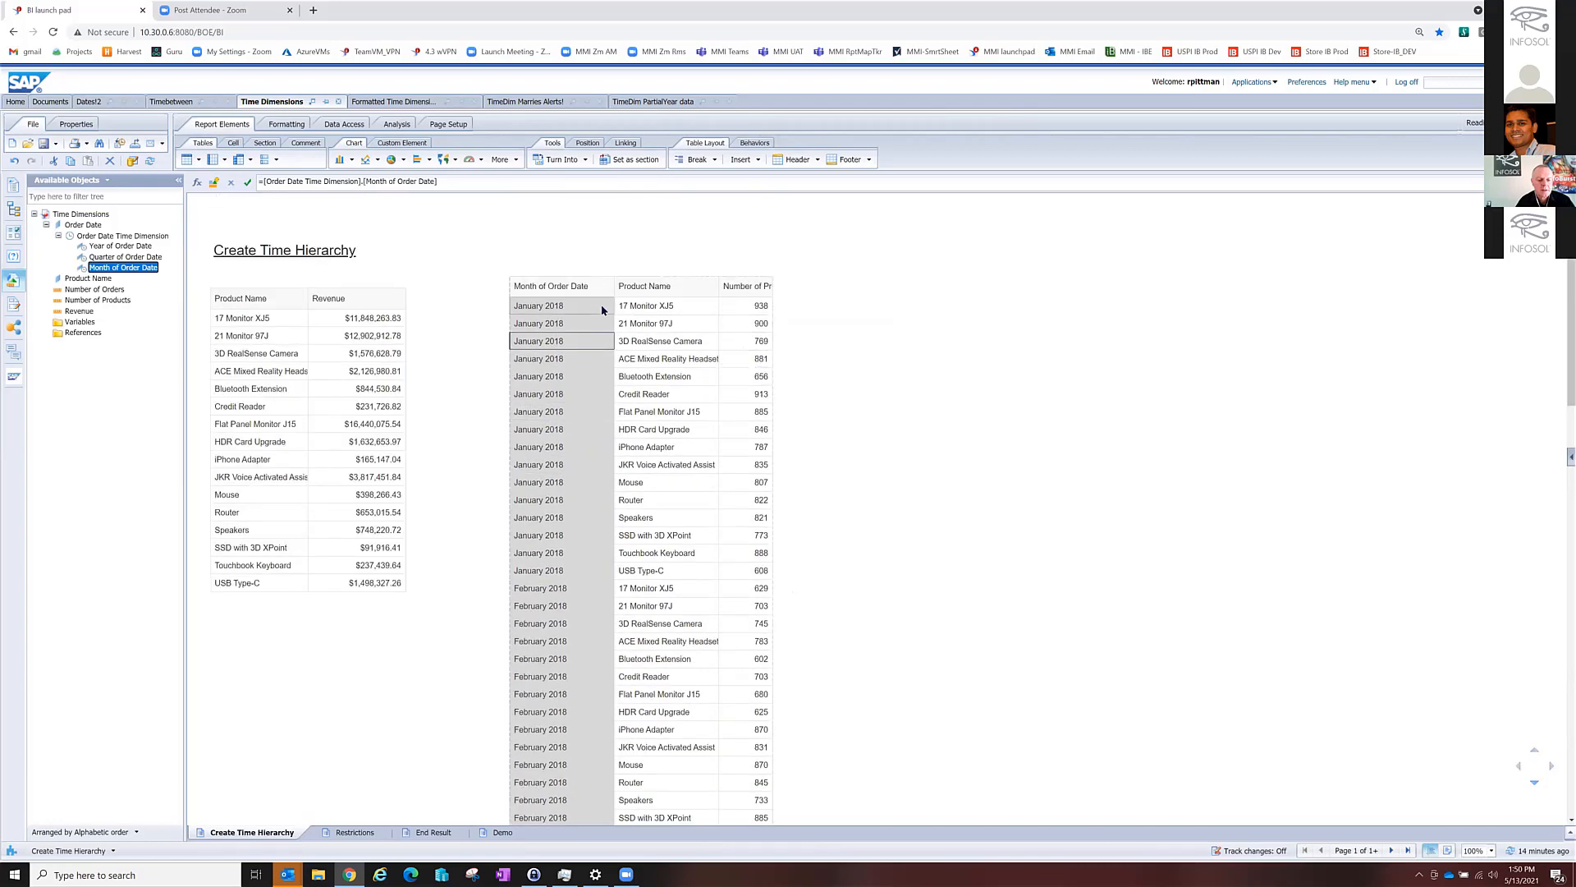
Change the level of the table's month column to Quarter and then to Year.
right_click(550, 342)
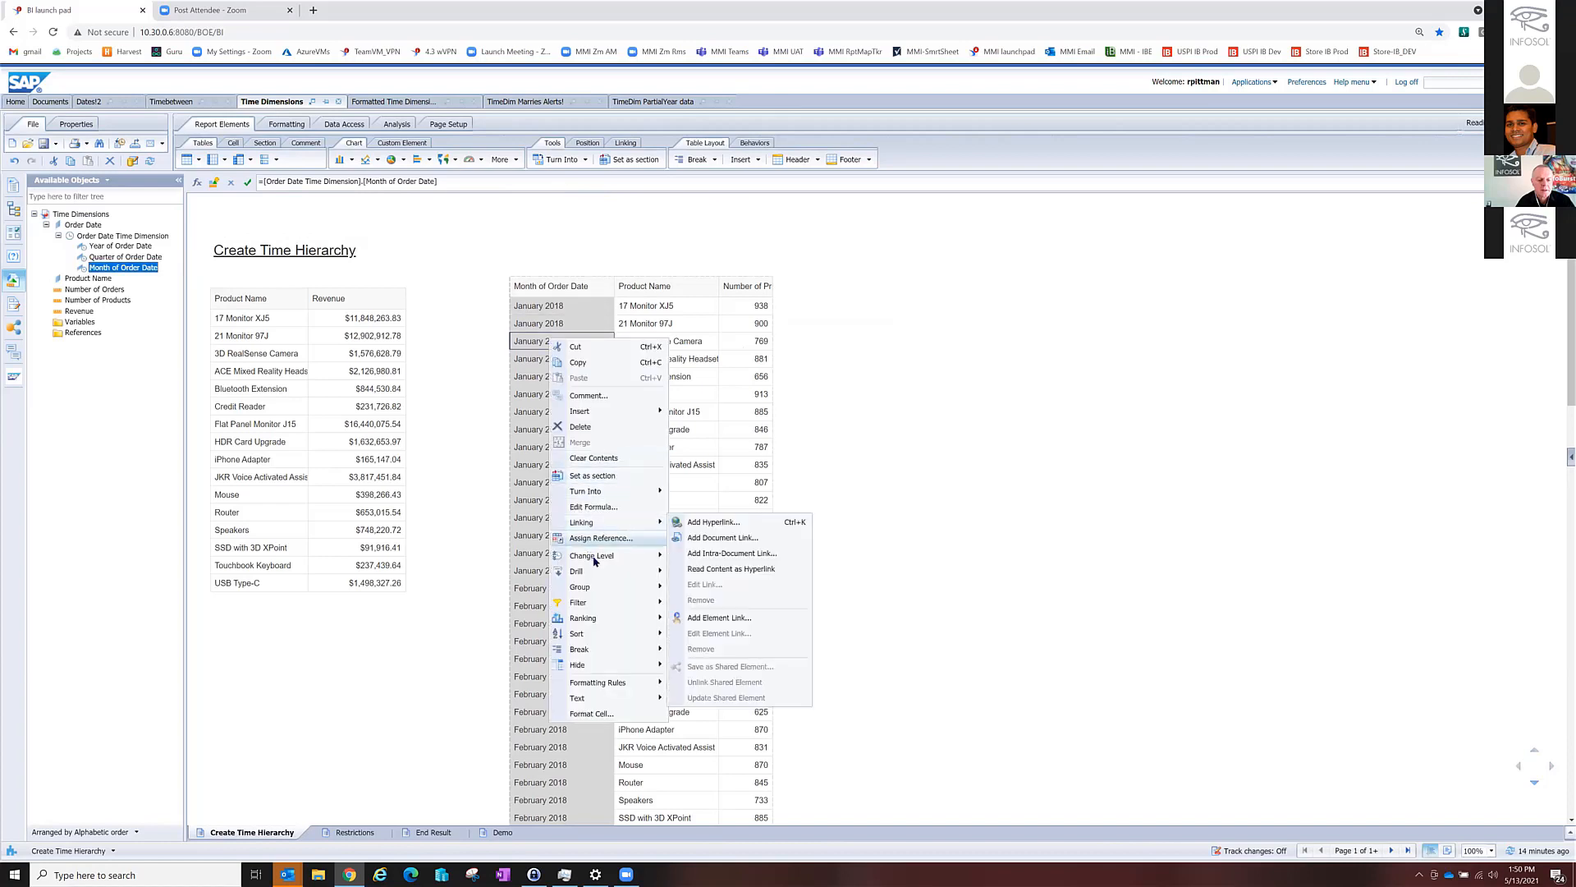
mouse_move(596, 563)
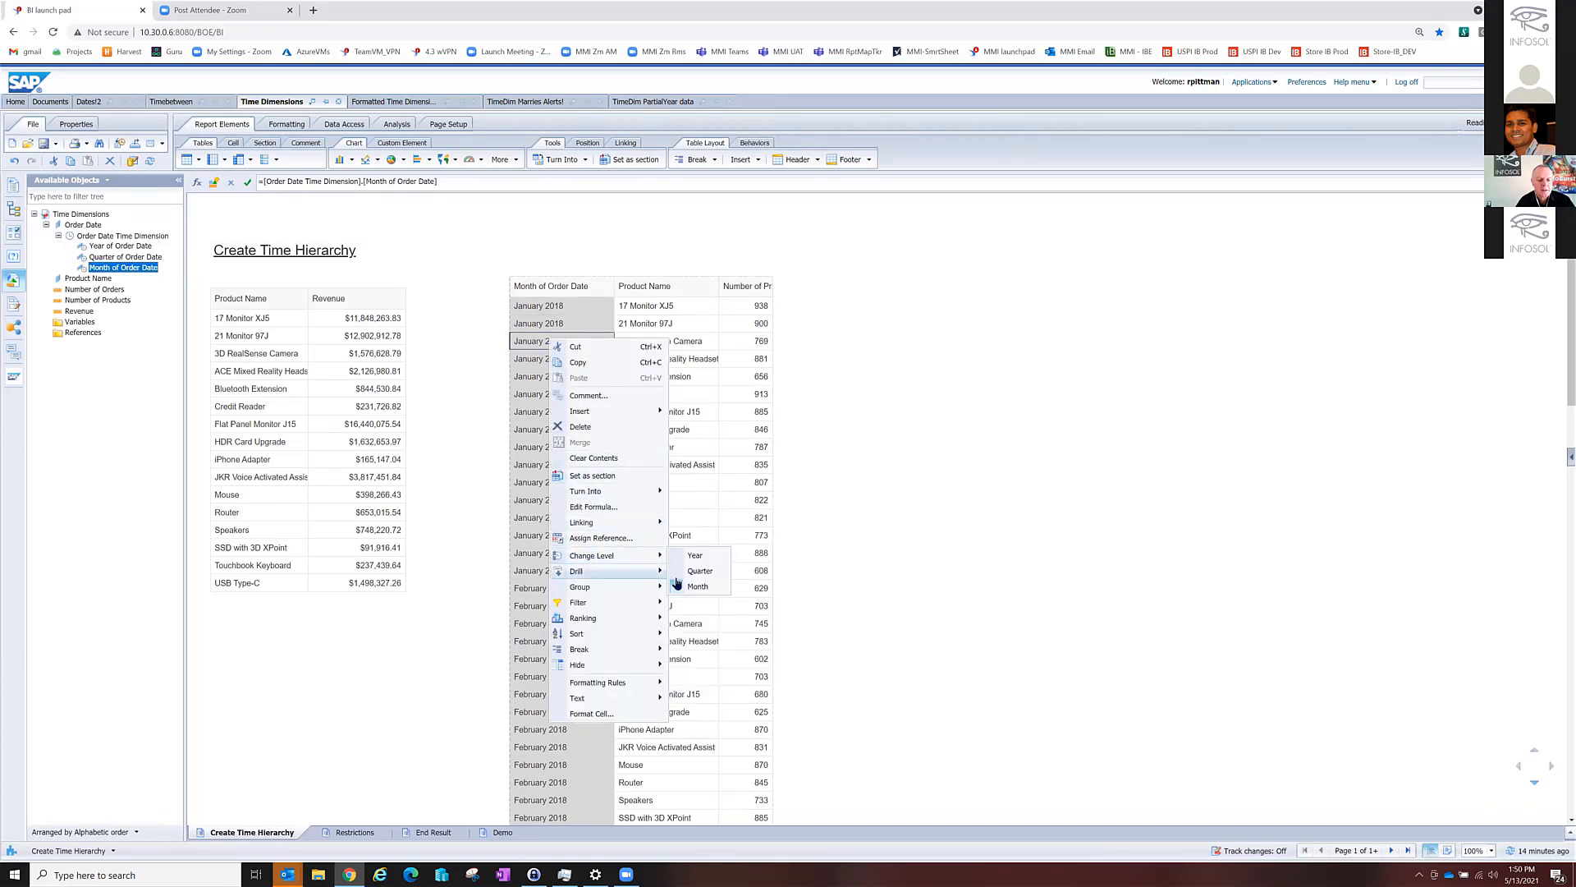
left_click(701, 571)
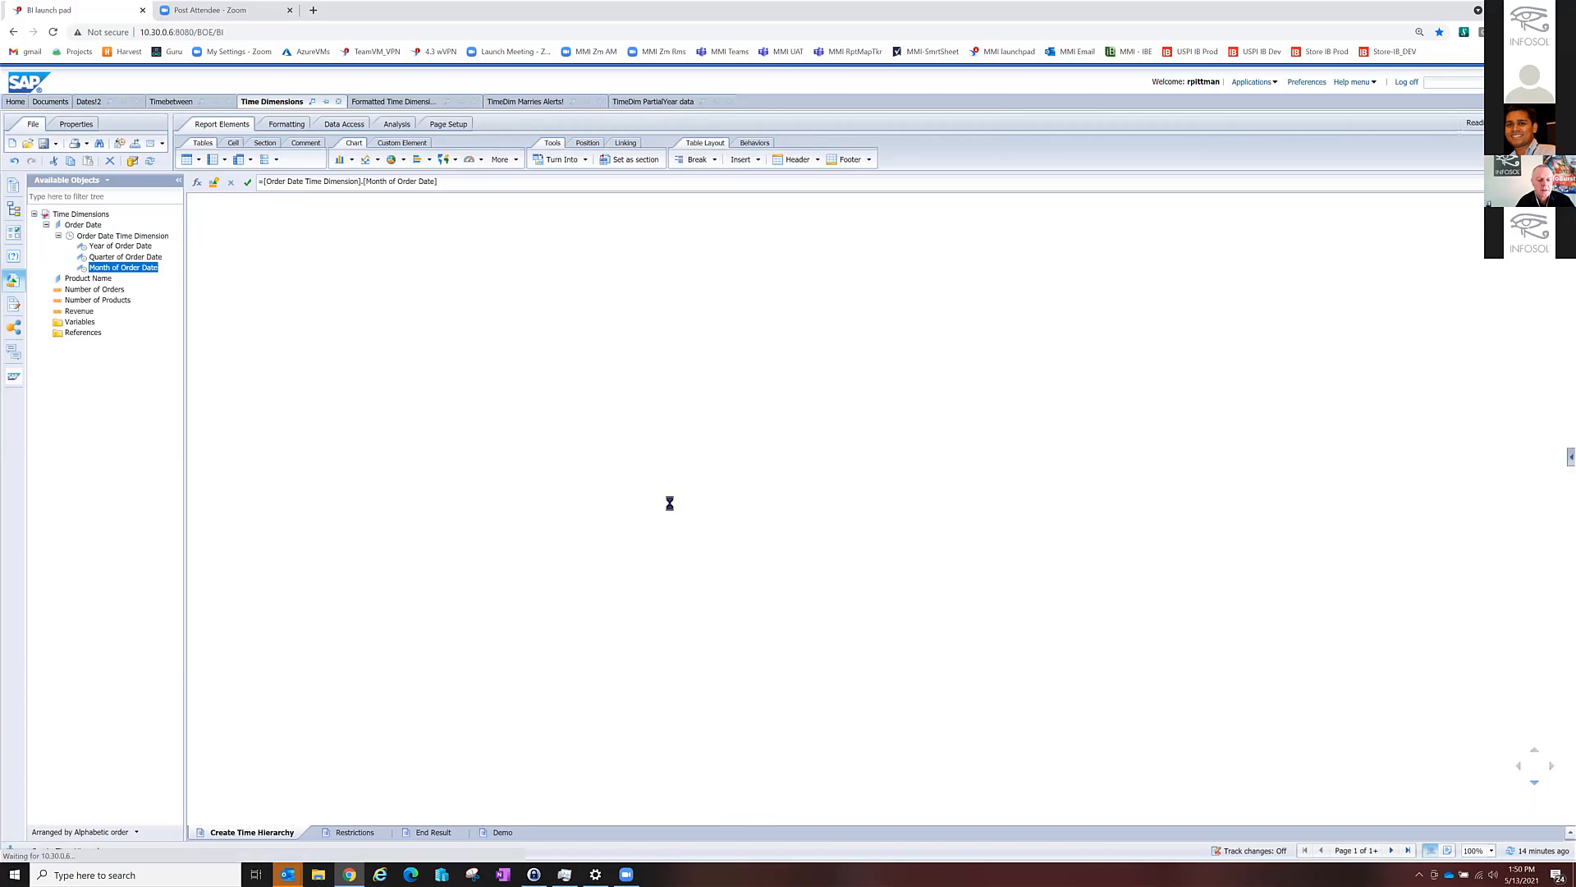
right_click(572, 418)
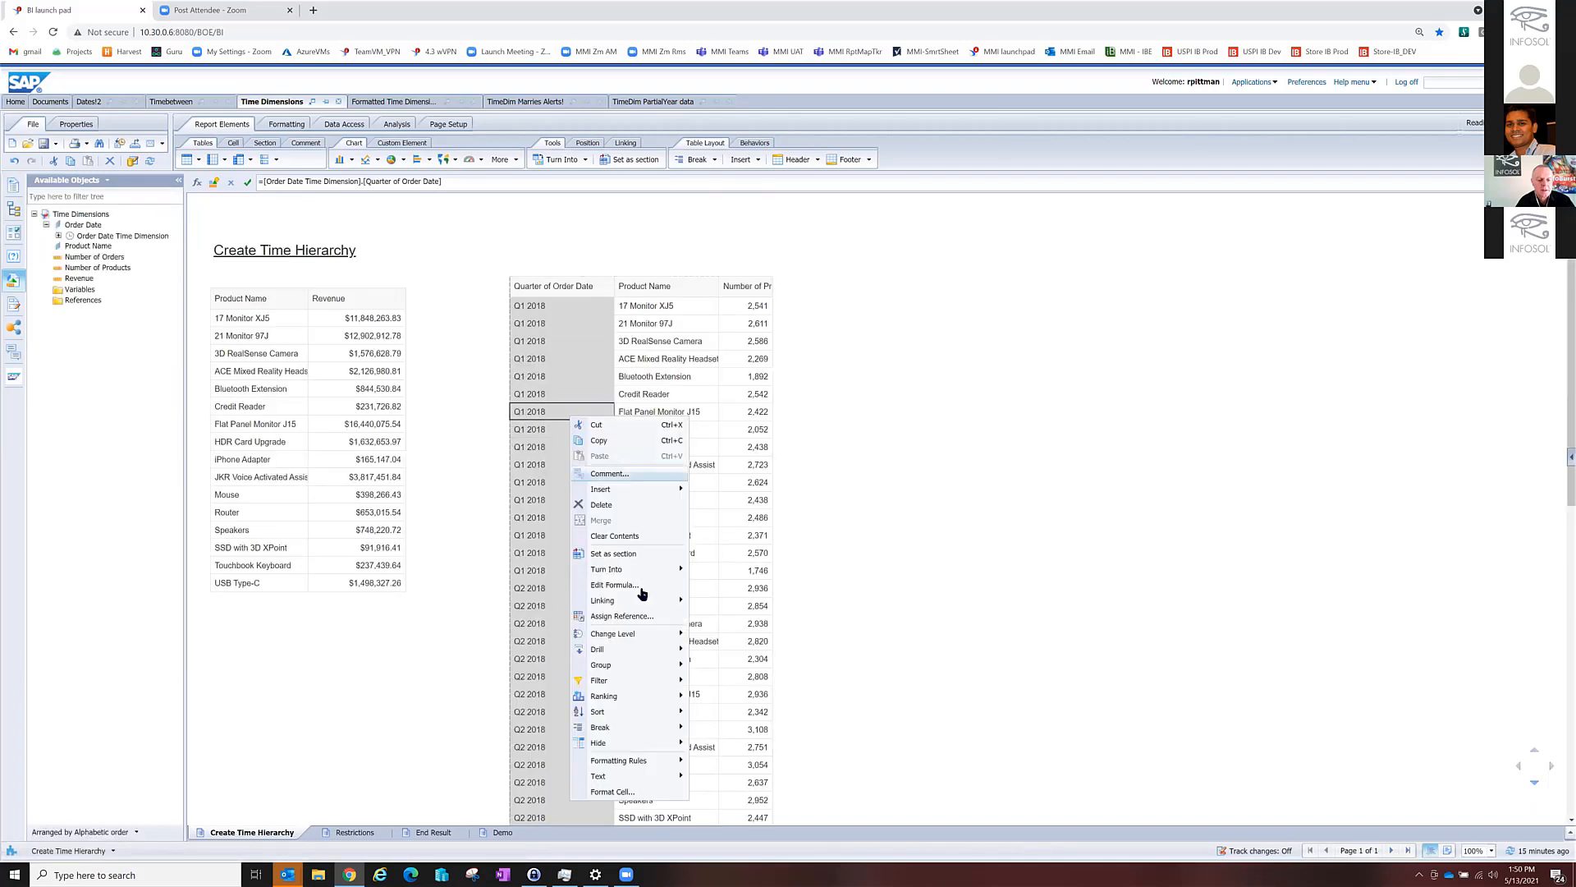
mouse_move(646, 642)
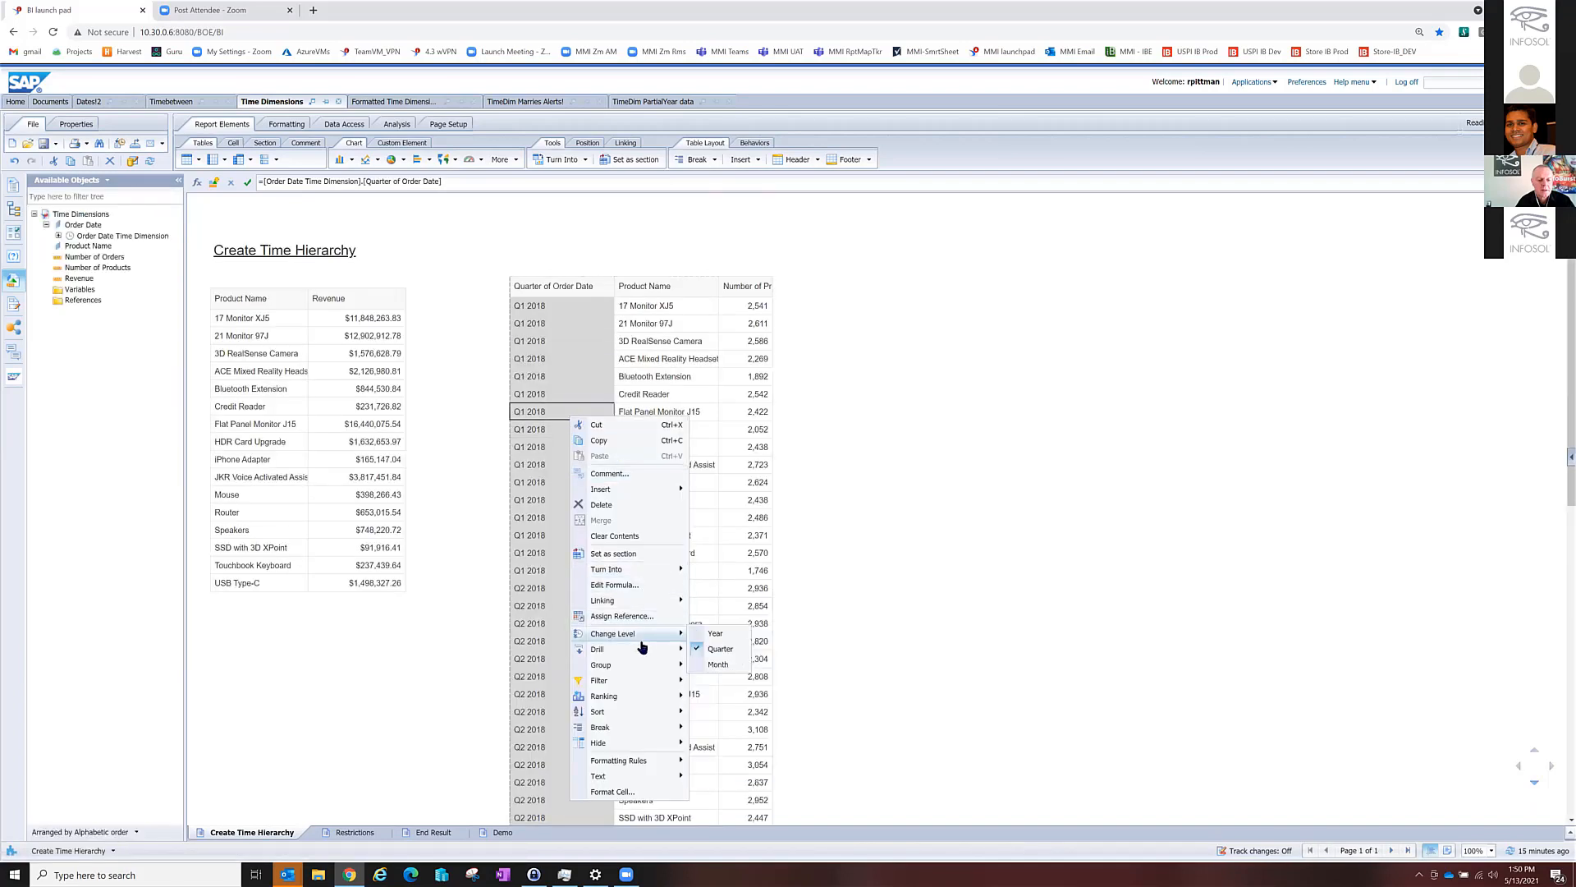
left_click(715, 633)
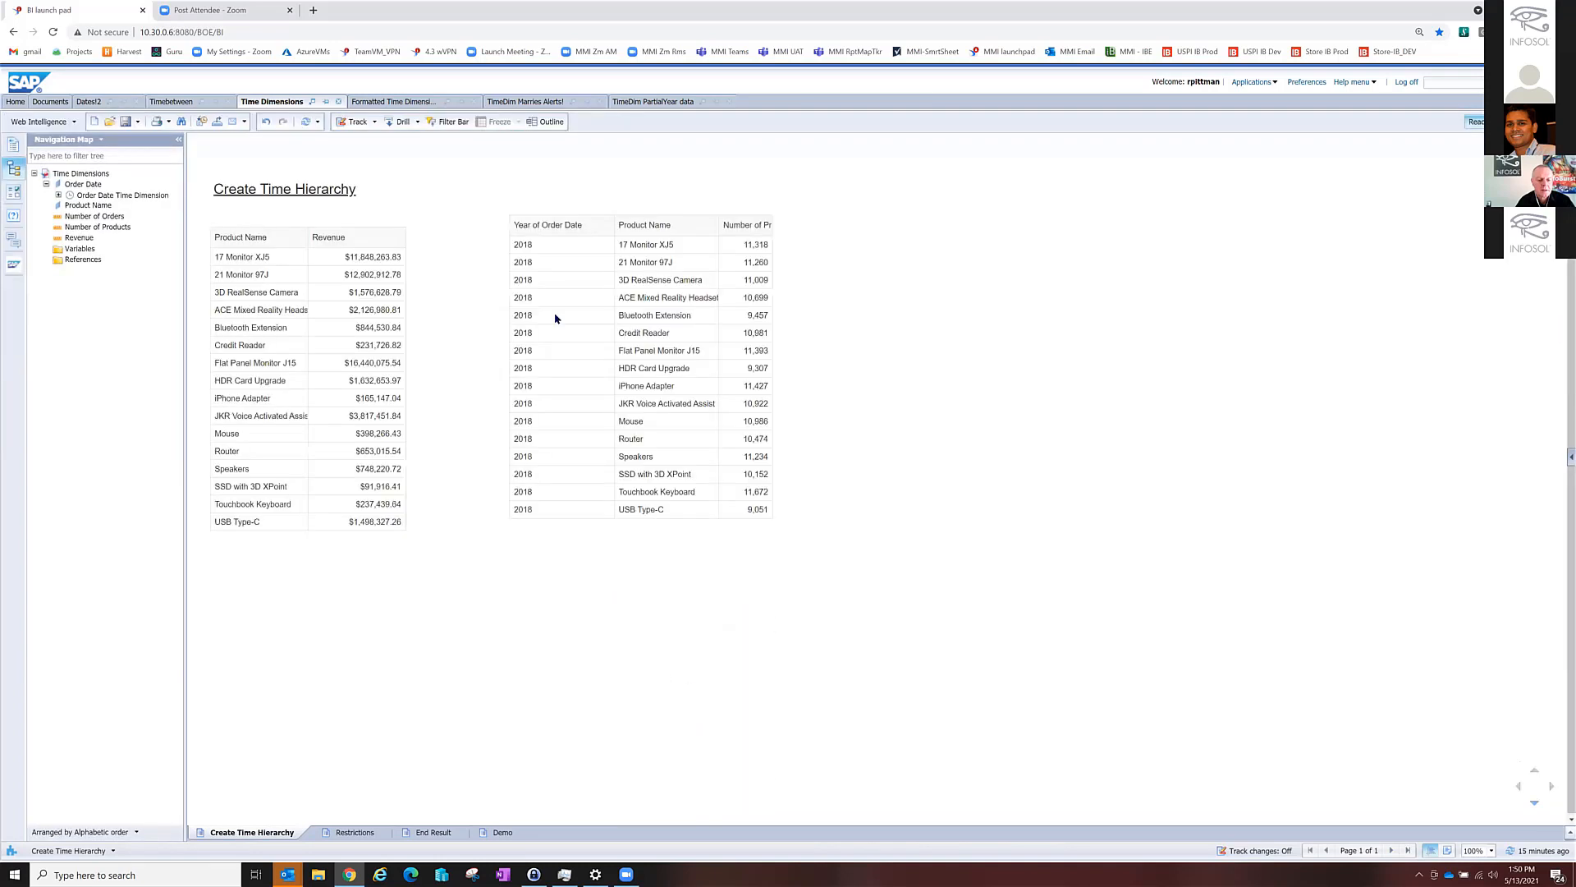
In reading mode, change the level of the order date column to Month and then to Quarter.
right_click(553, 316)
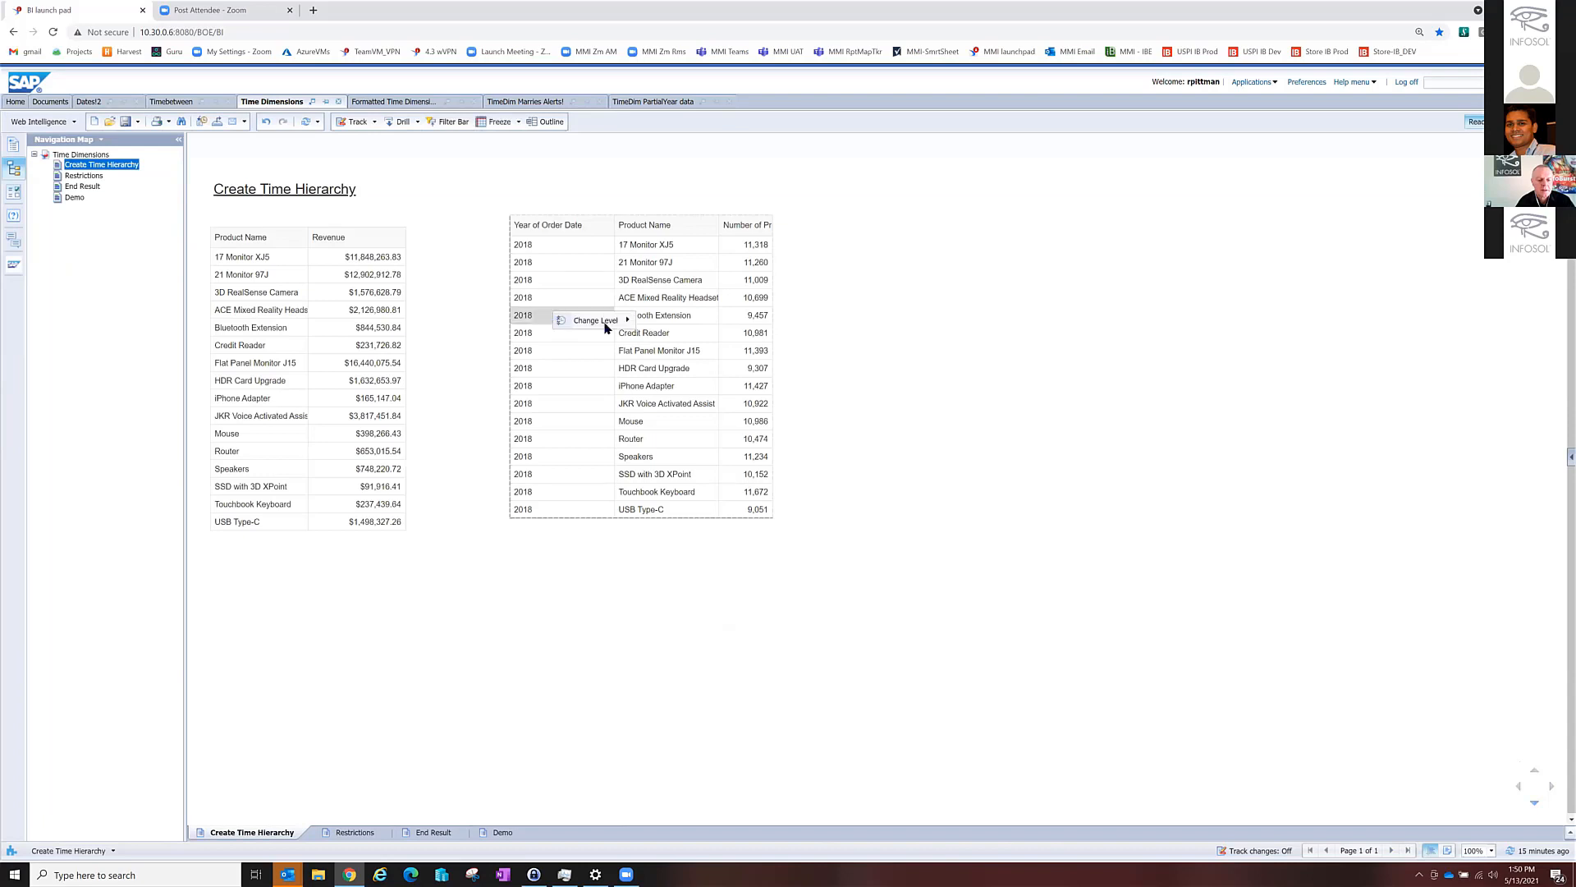
mouse_move(604, 326)
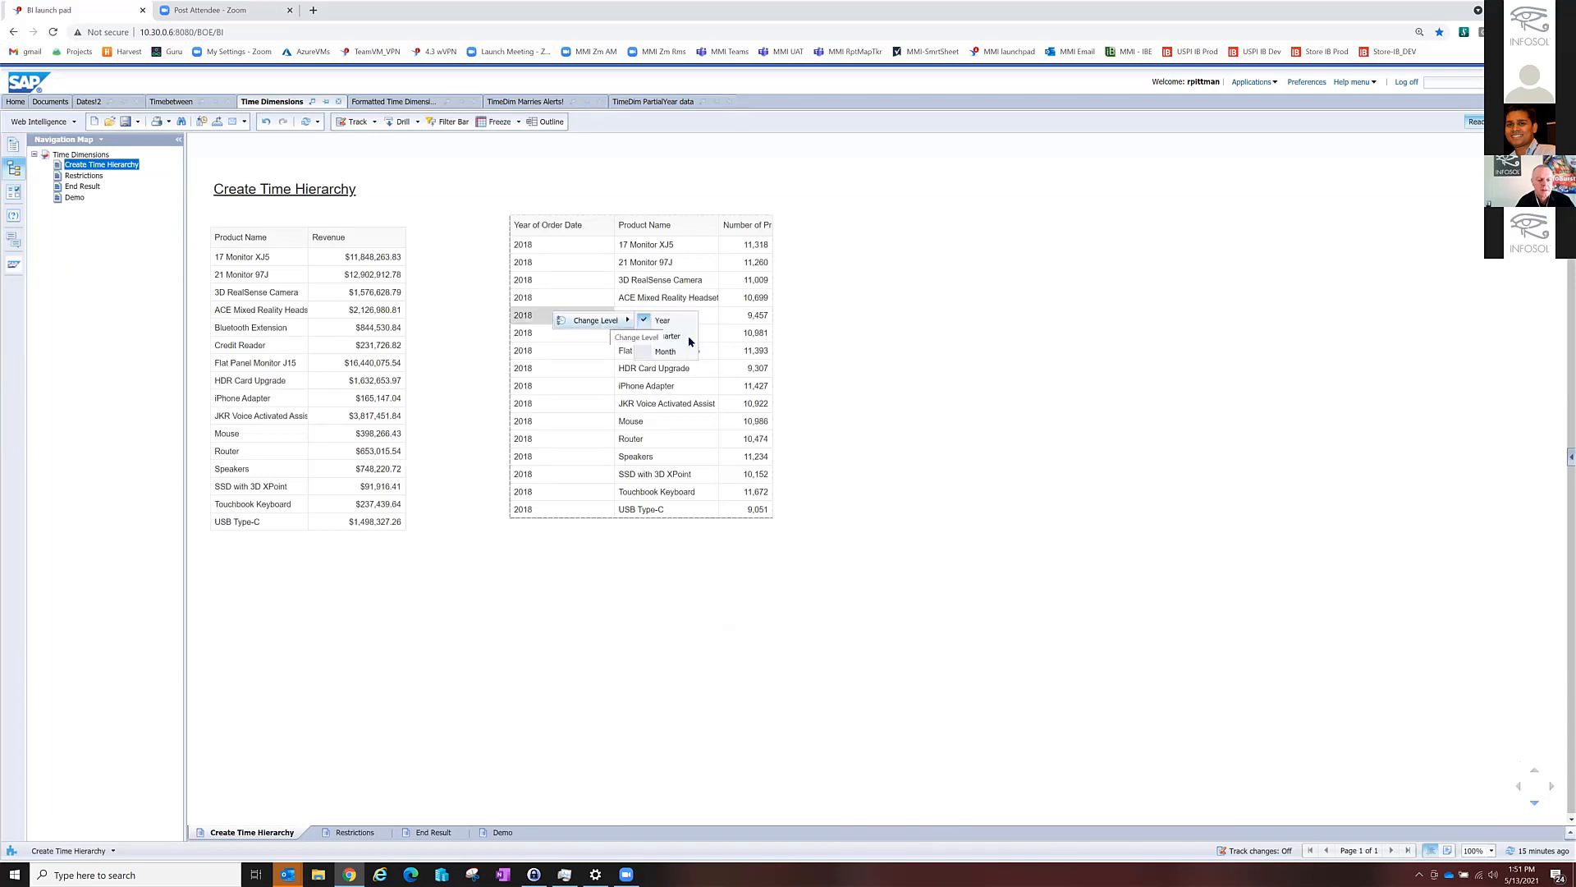
left_click(662, 353)
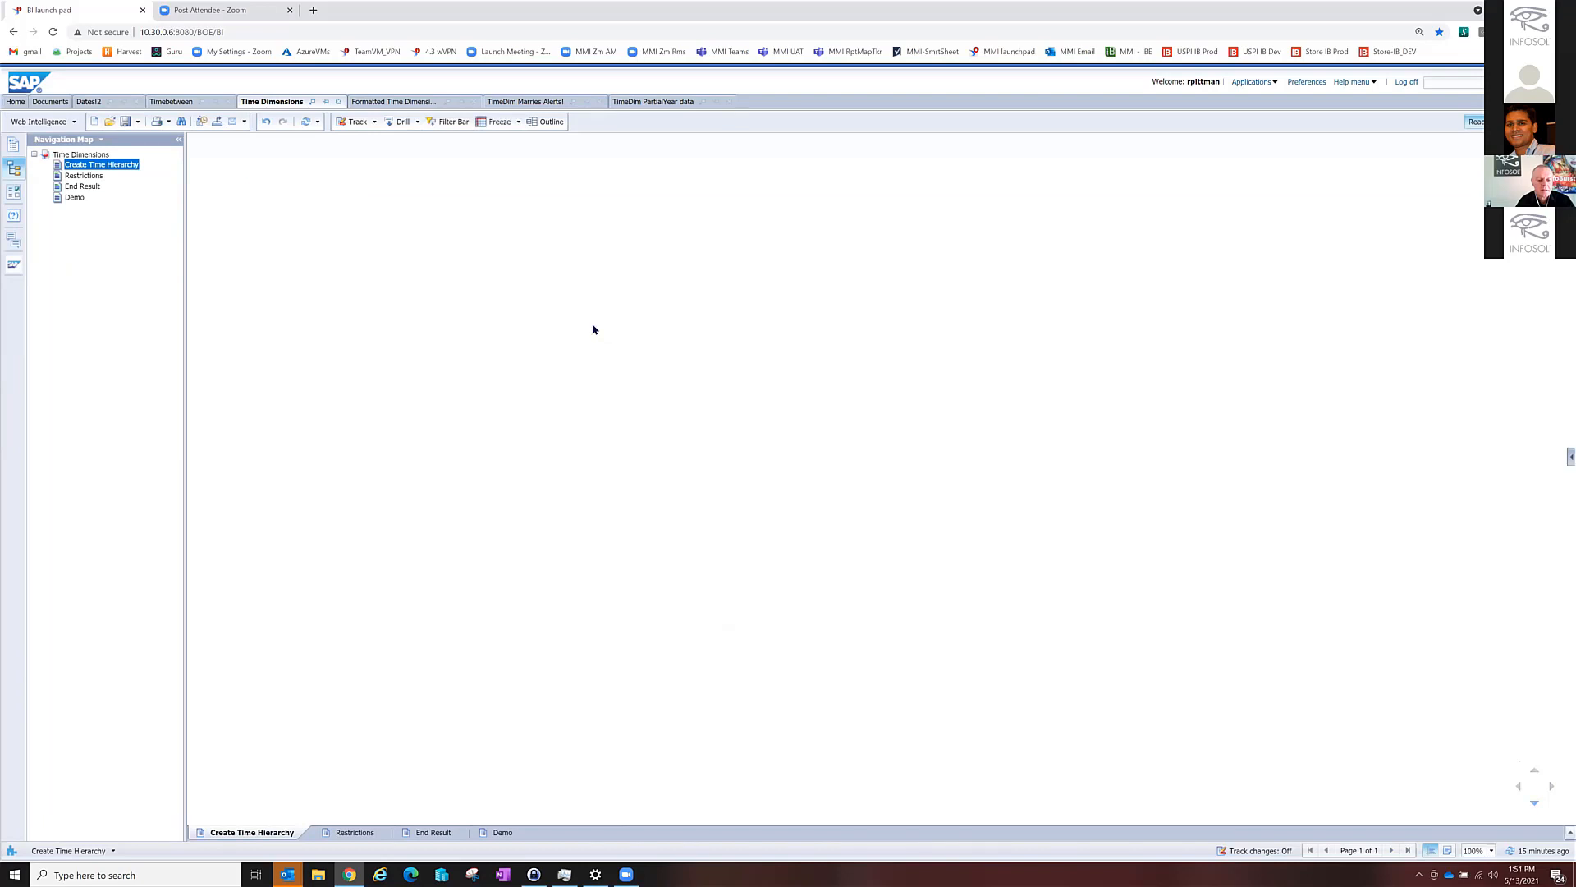
right_click(575, 316)
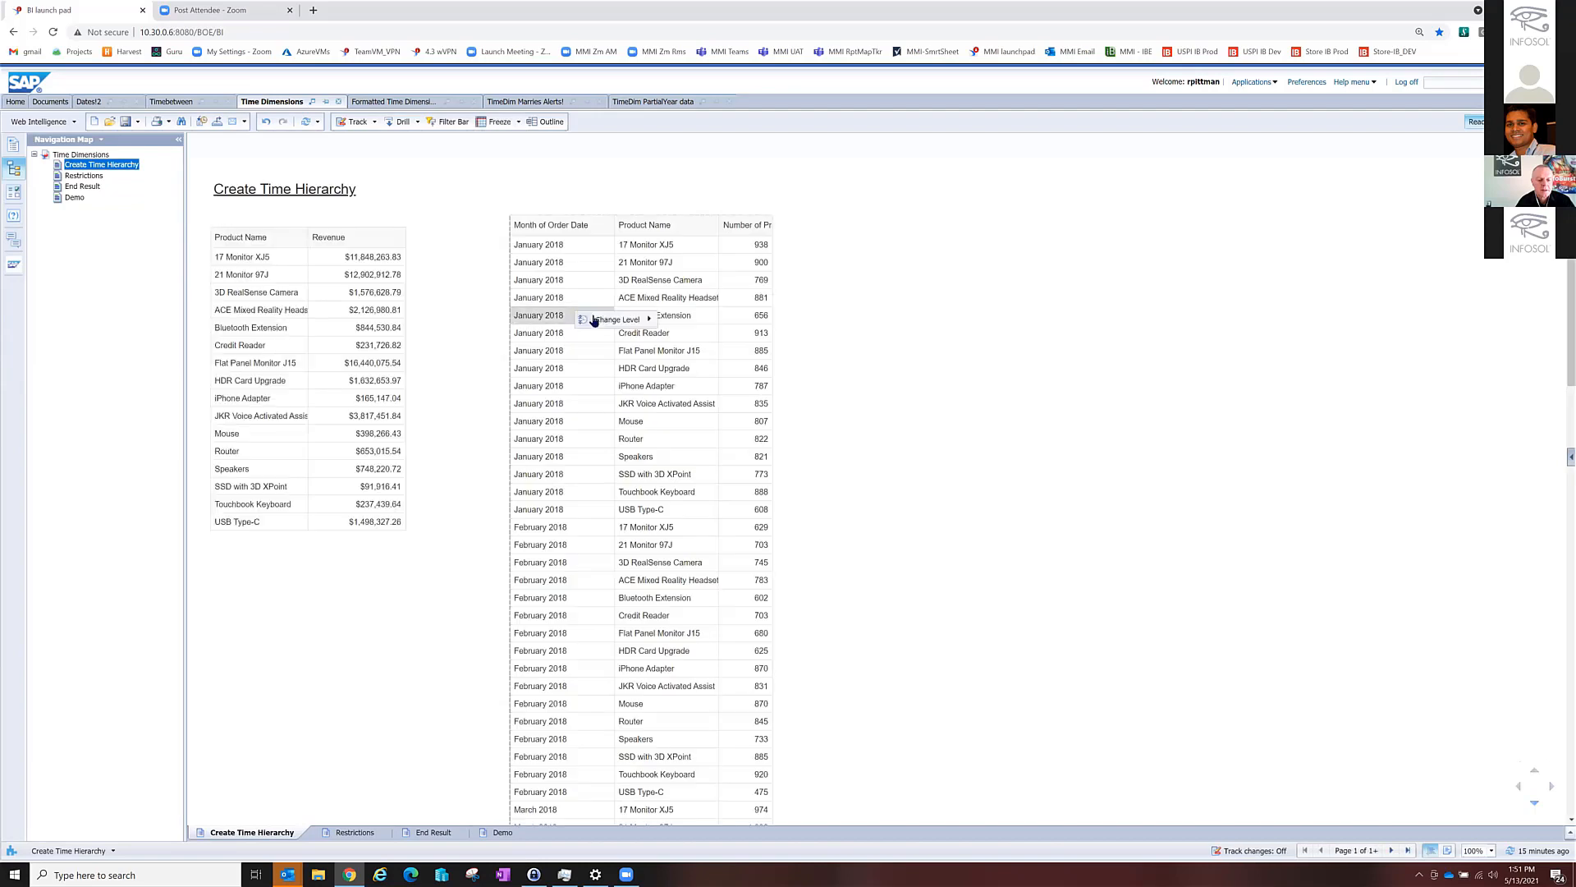
mouse_move(622, 320)
left_click(686, 339)
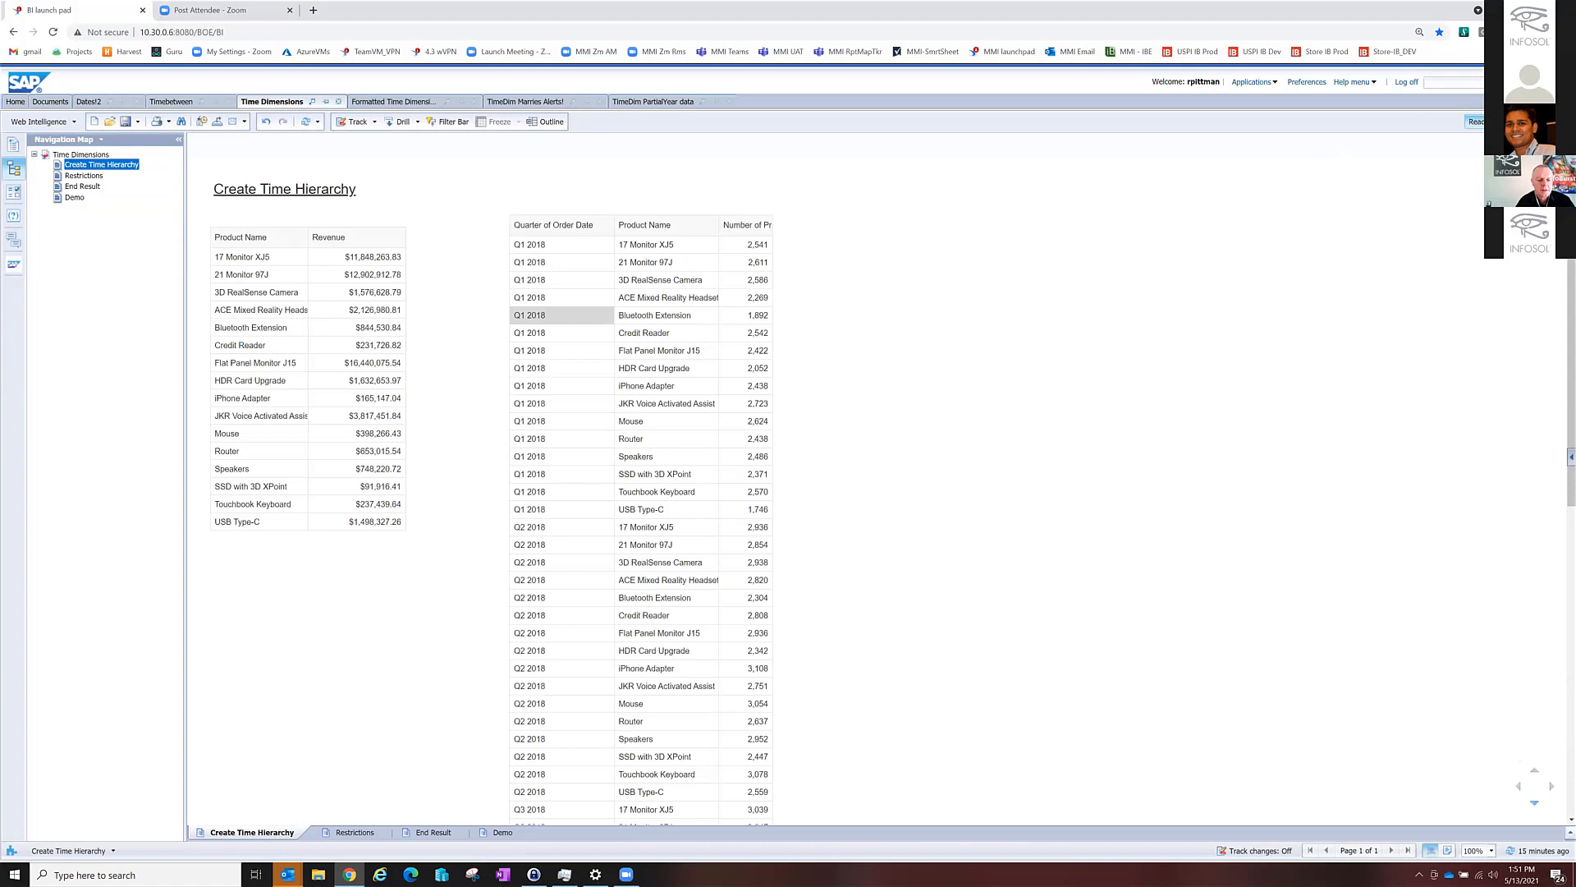
Return to design mode and review the time dimension limitations in the Restrictions report.
left_click(1518, 122)
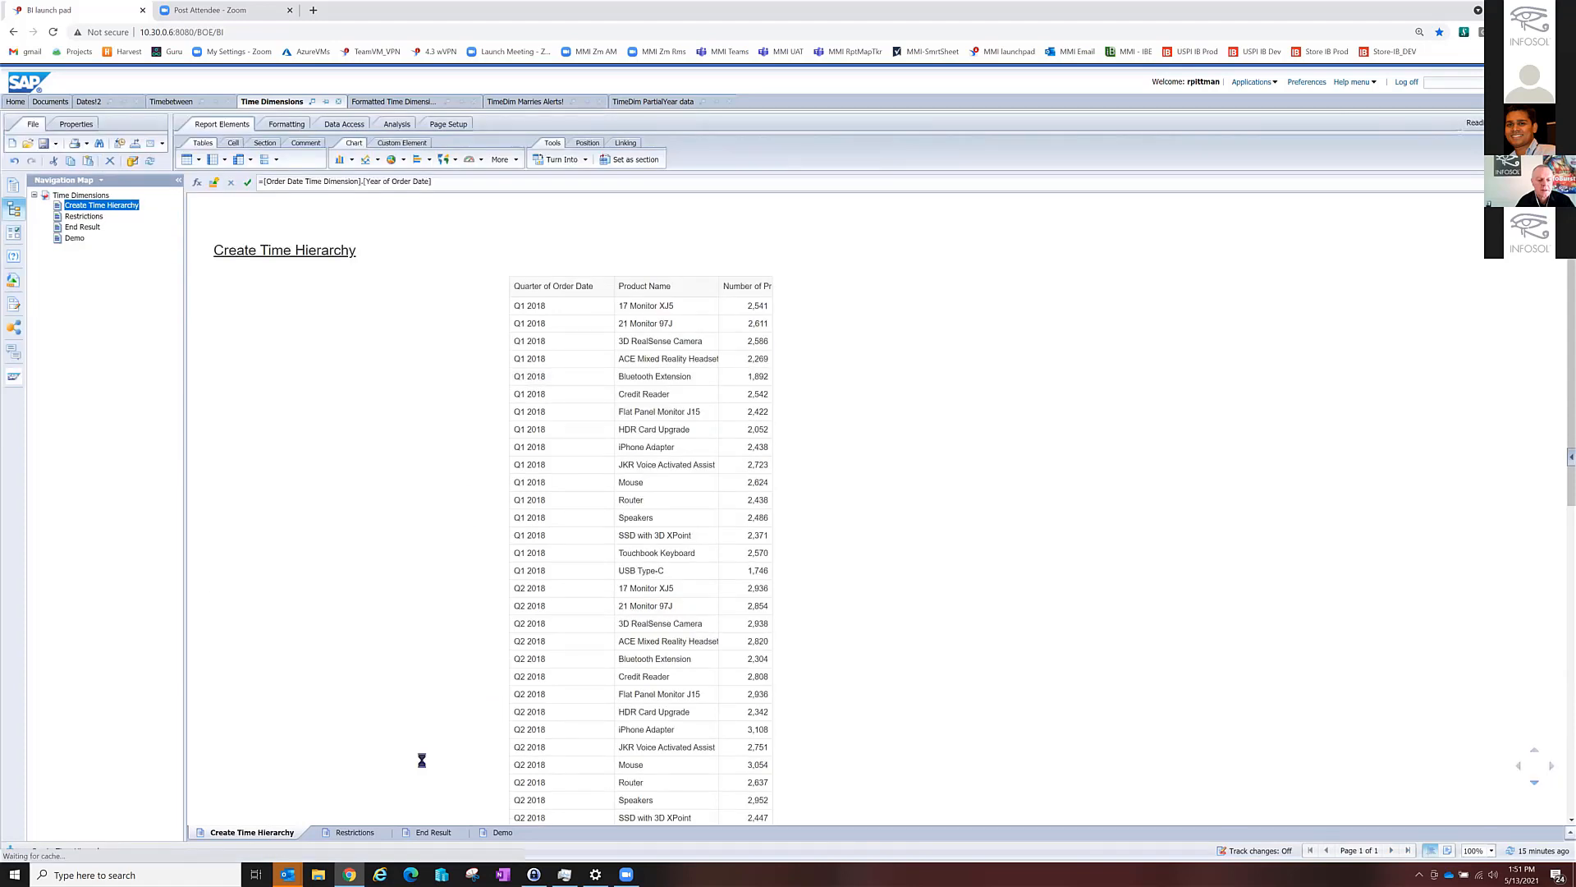
left_click(354, 832)
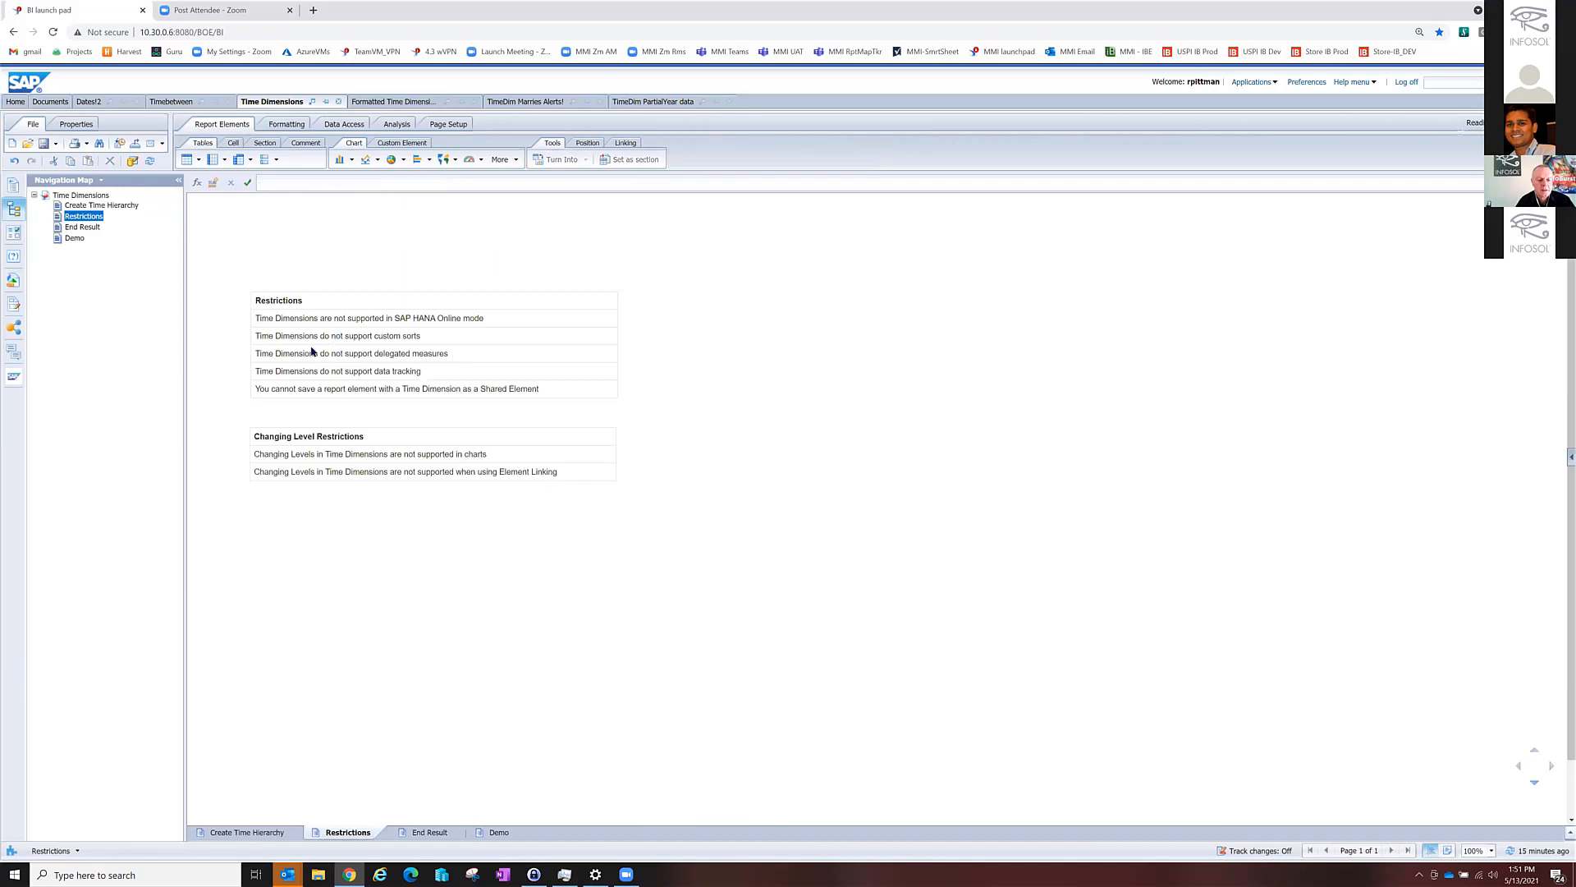
left_click(380, 326)
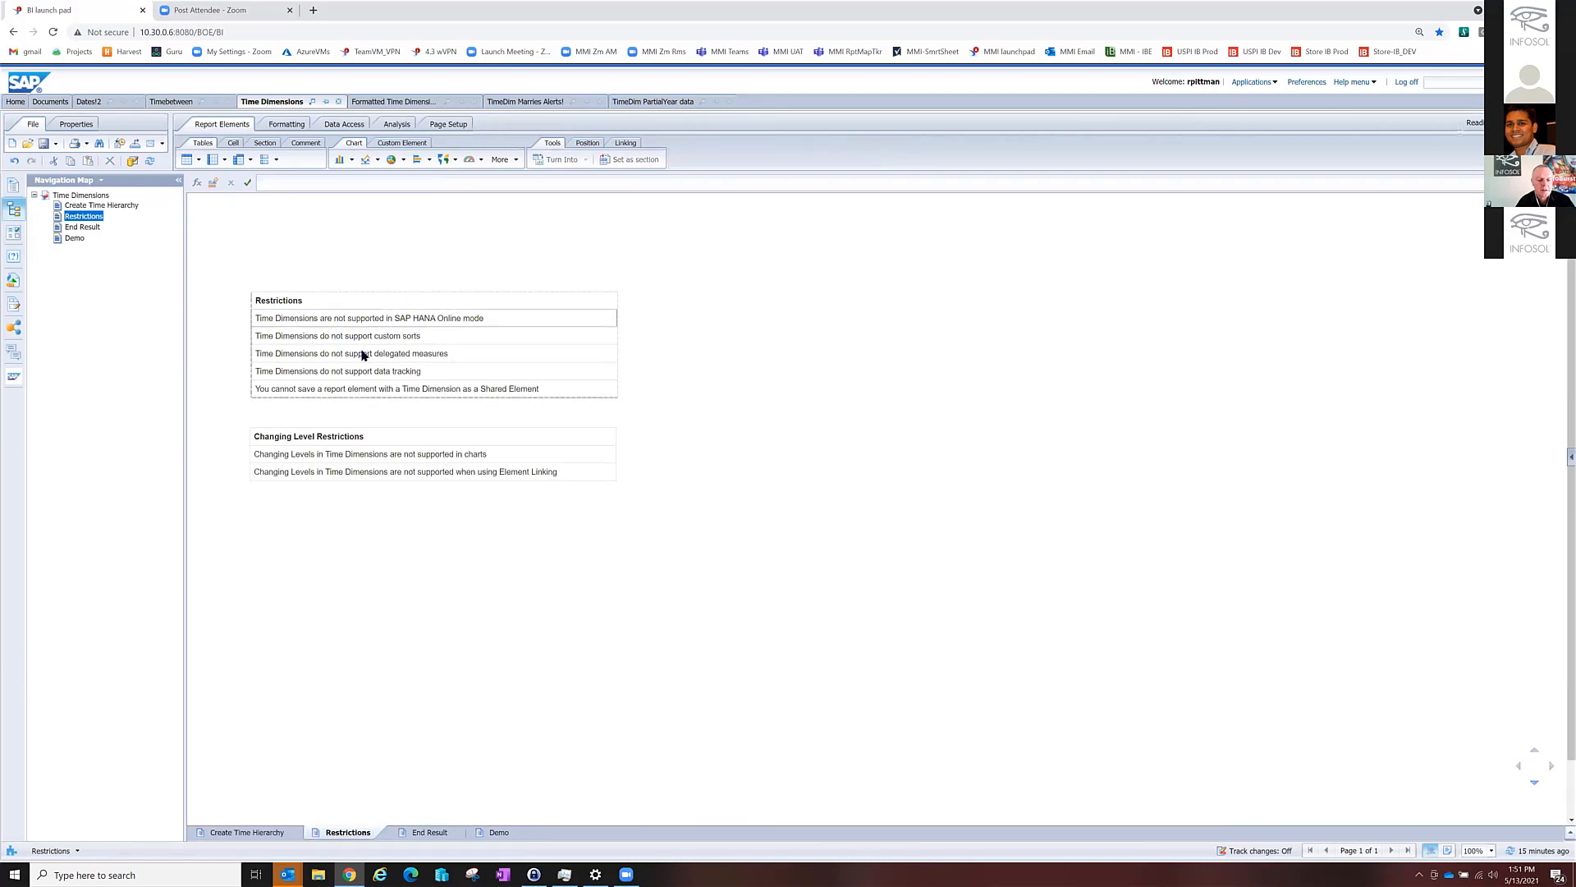
left_click(320, 338)
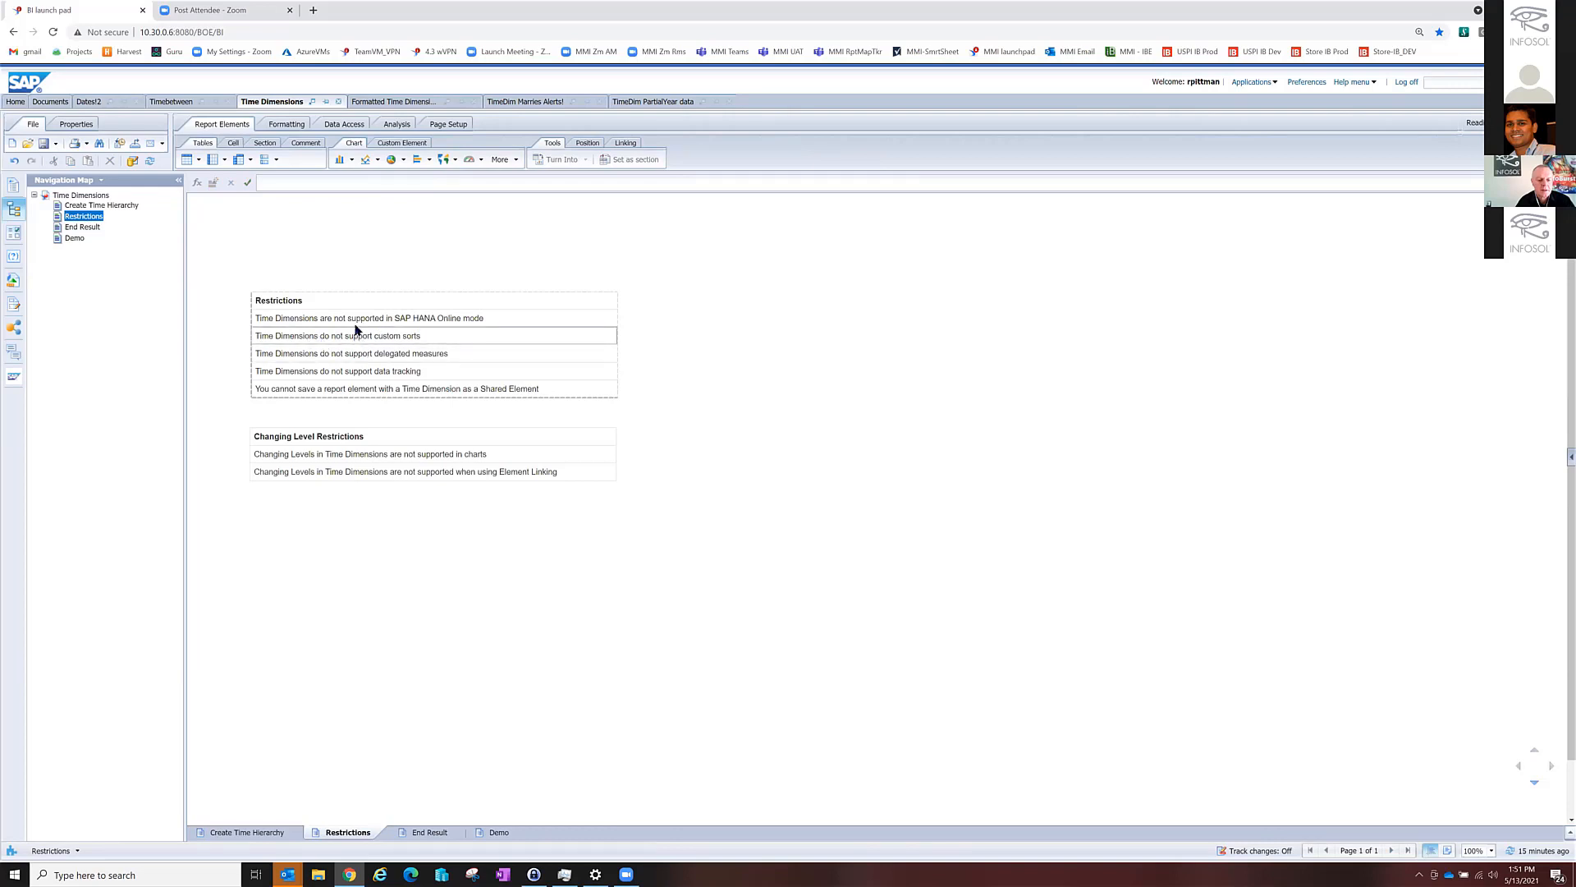
left_click(307, 495)
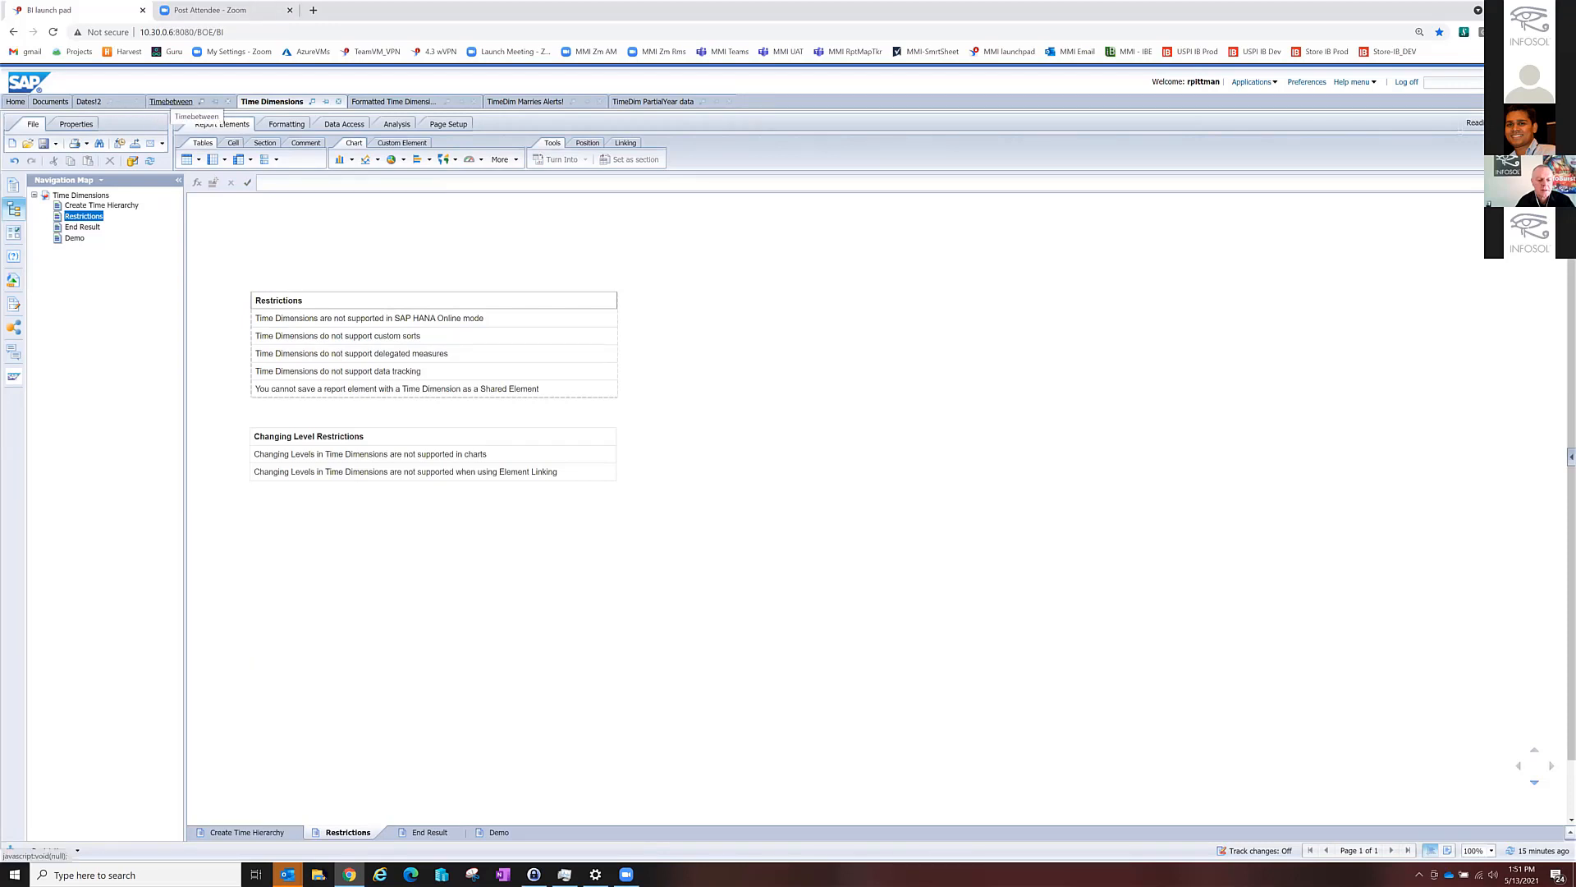
Return to the Create Time Hierarchy report and change the level of the order date column to Month.
left_click(227, 833)
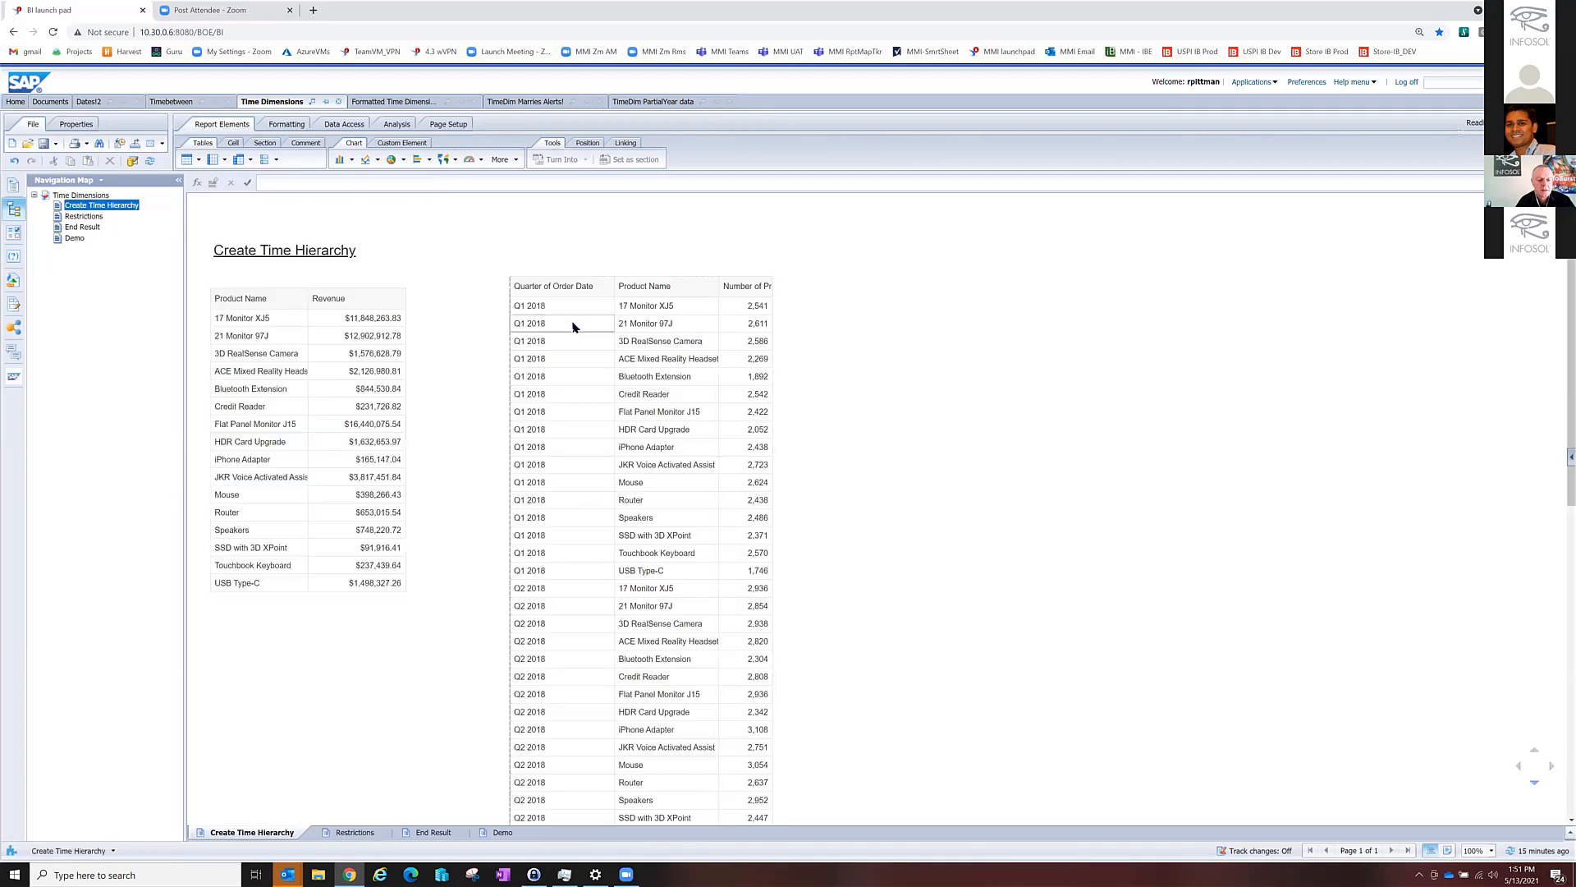
right_click(575, 323)
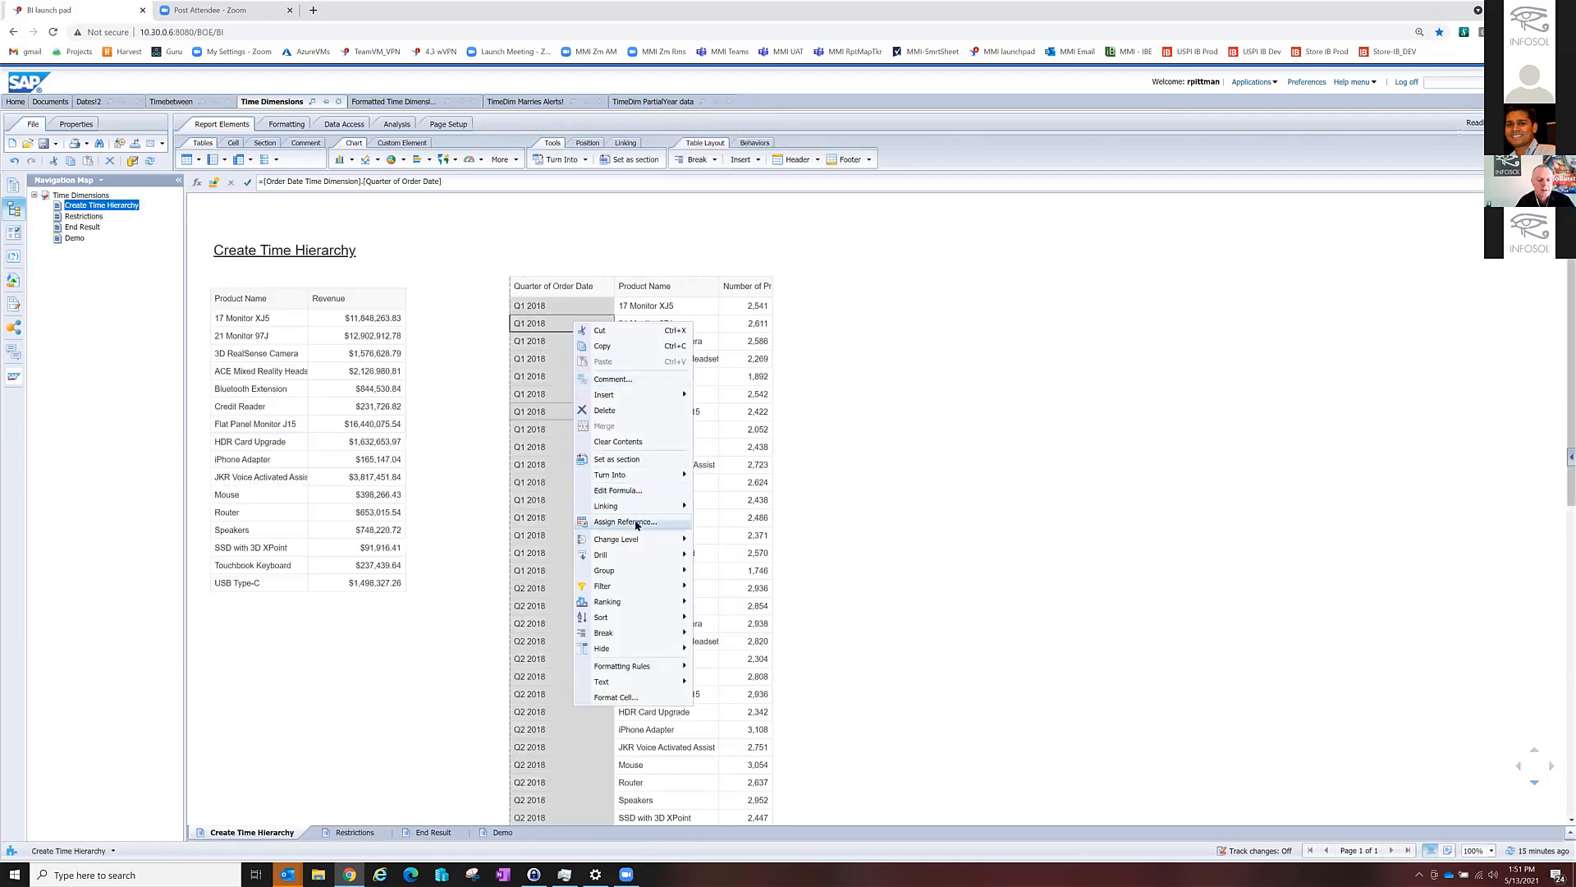
mouse_move(641, 540)
left_click(718, 571)
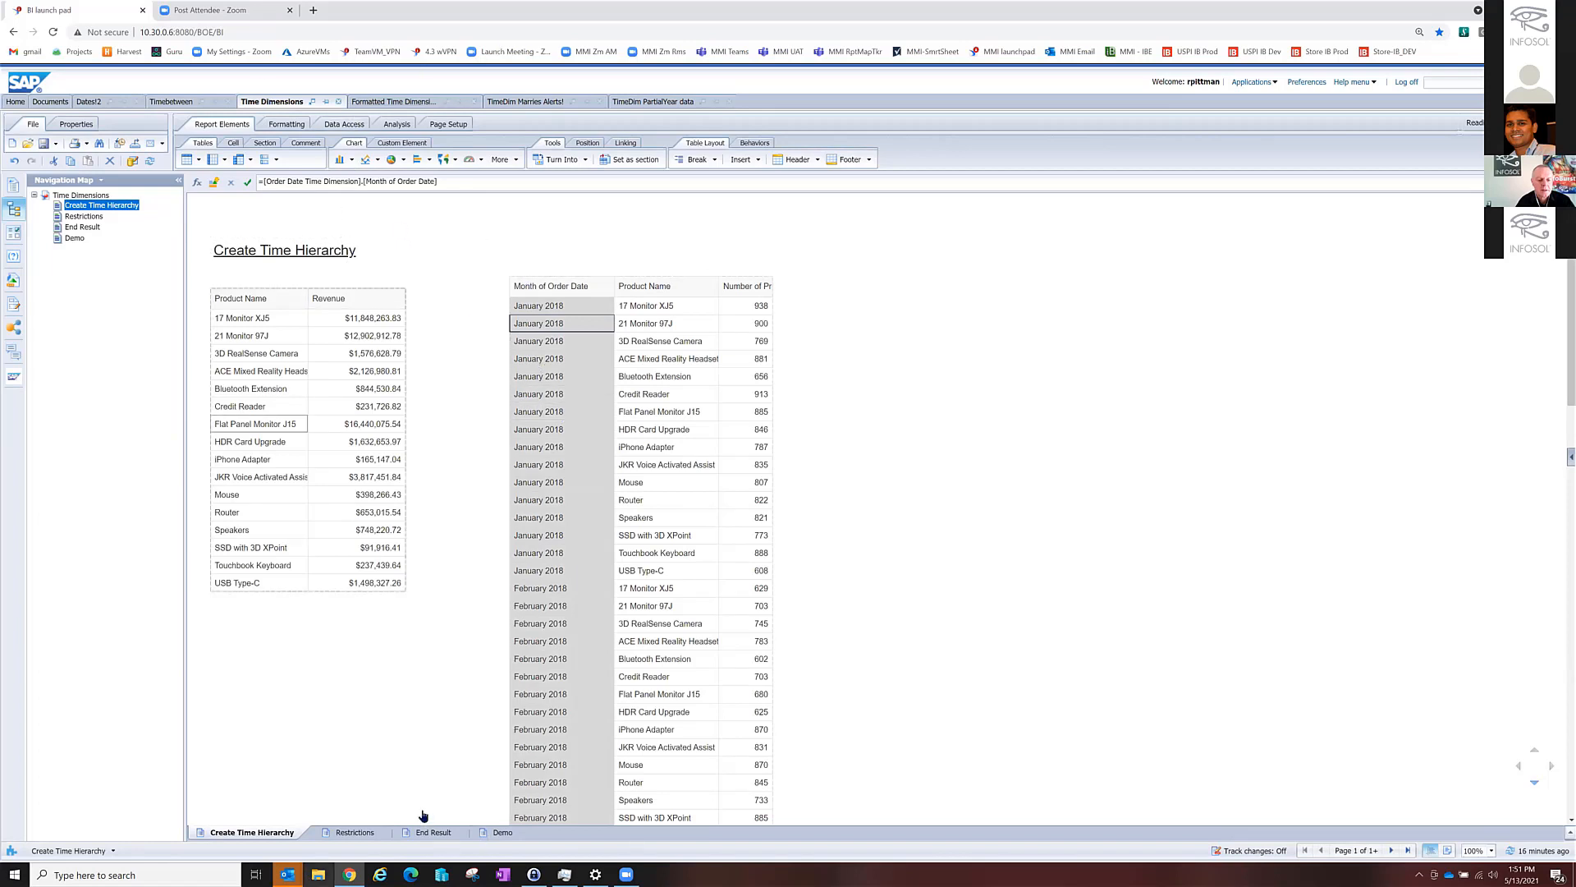
Check the shared element limitation in the Restrictions report, and return to the Create Time Hierarchy report.
left_click(353, 832)
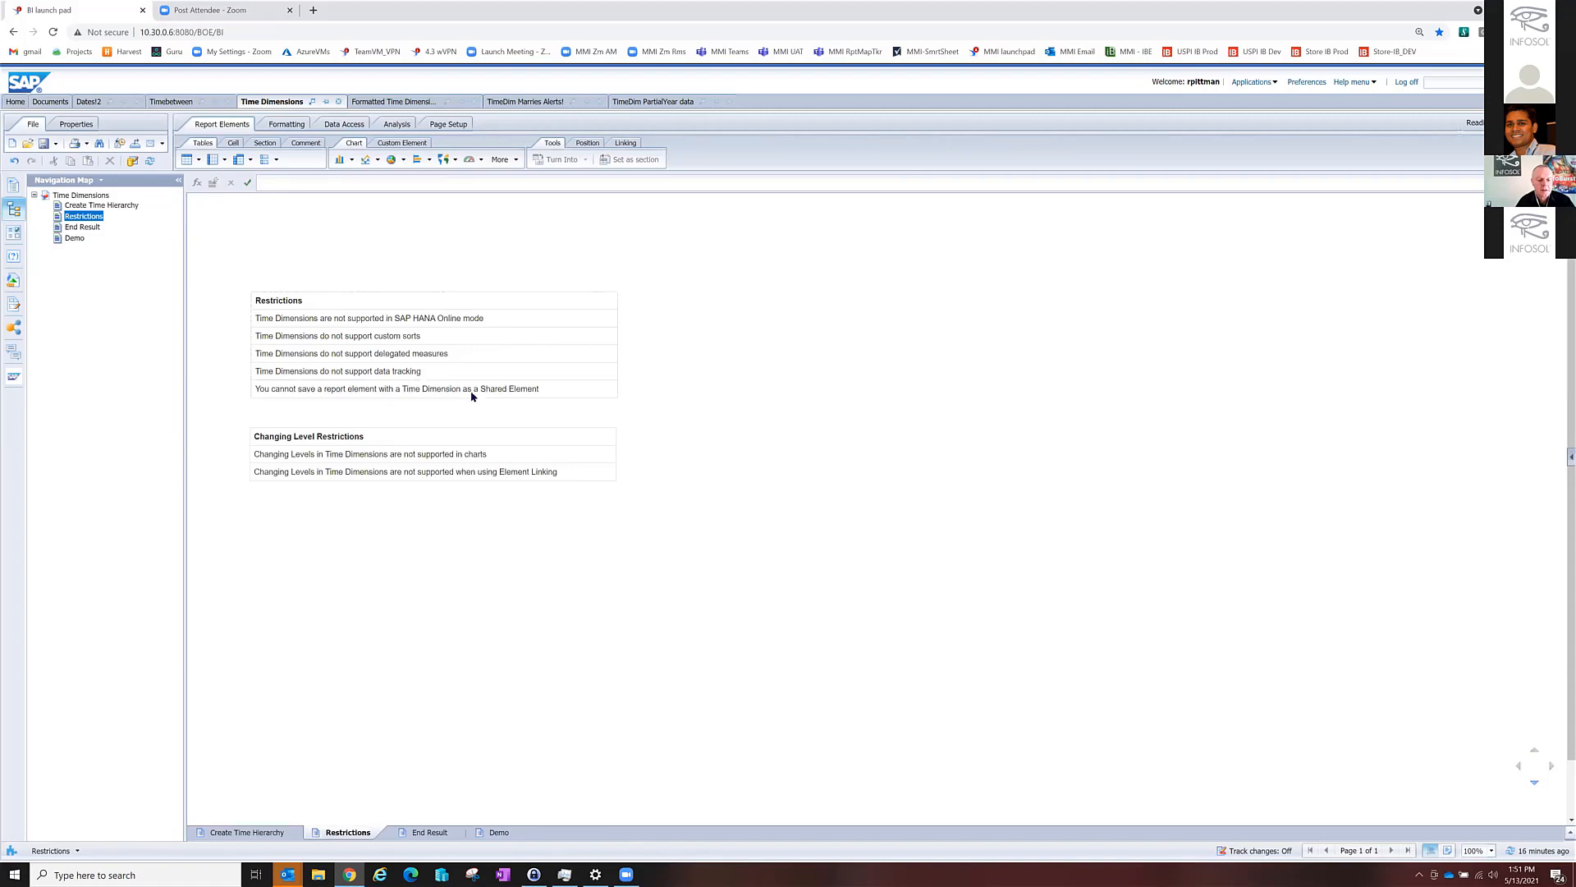
left_click(507, 392)
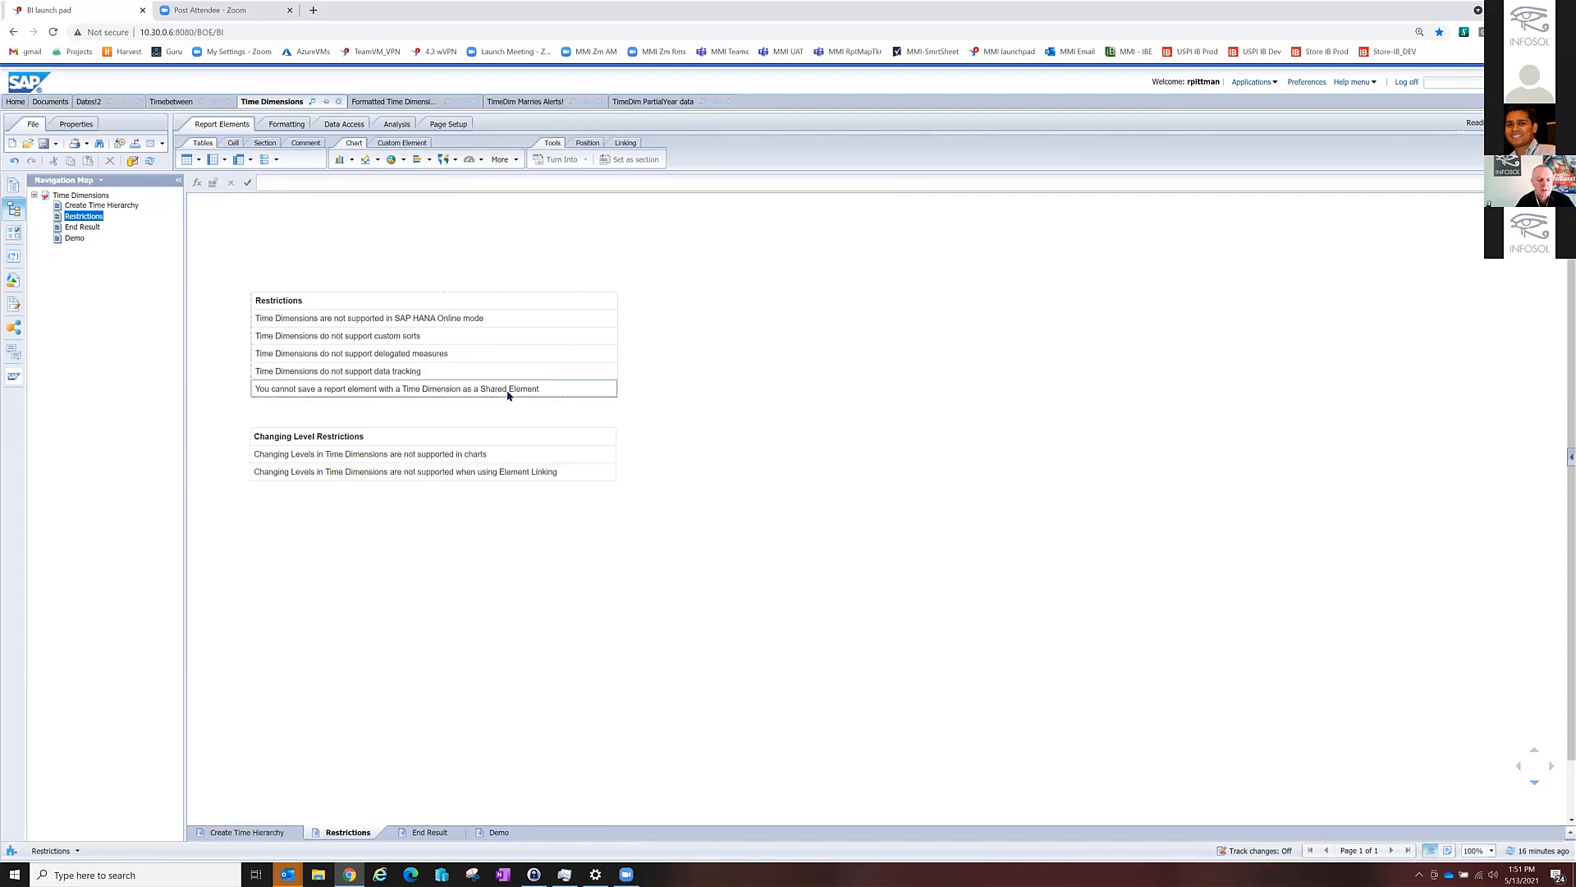
left_click(261, 832)
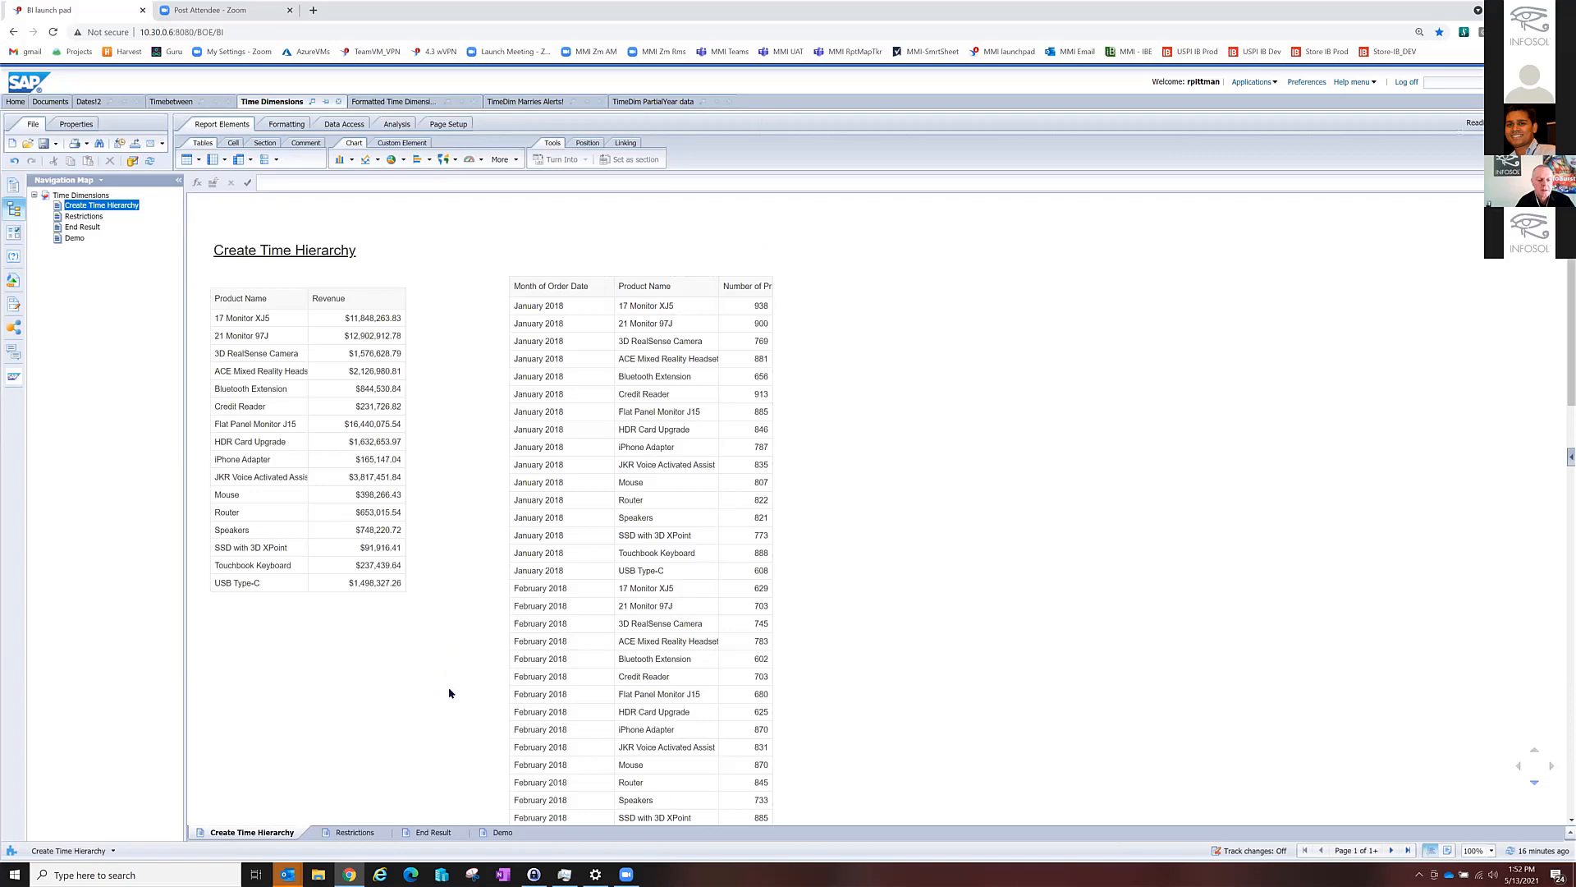
Turn the Month of Order Date product table into a cross table.
right_click(693, 277)
mouse_move(749, 365)
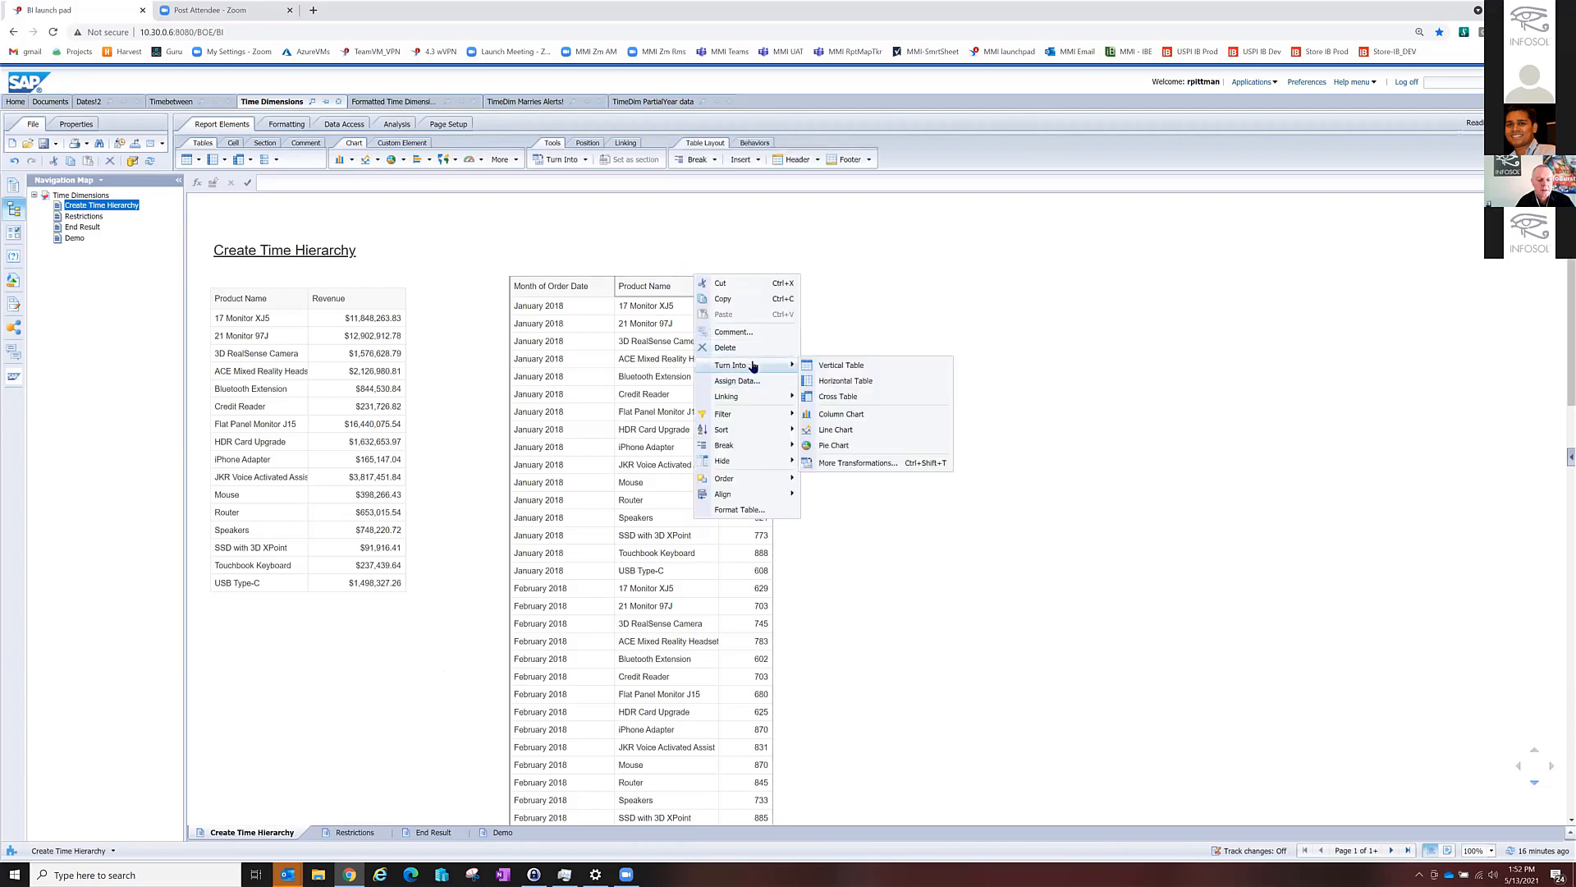
left_click(854, 399)
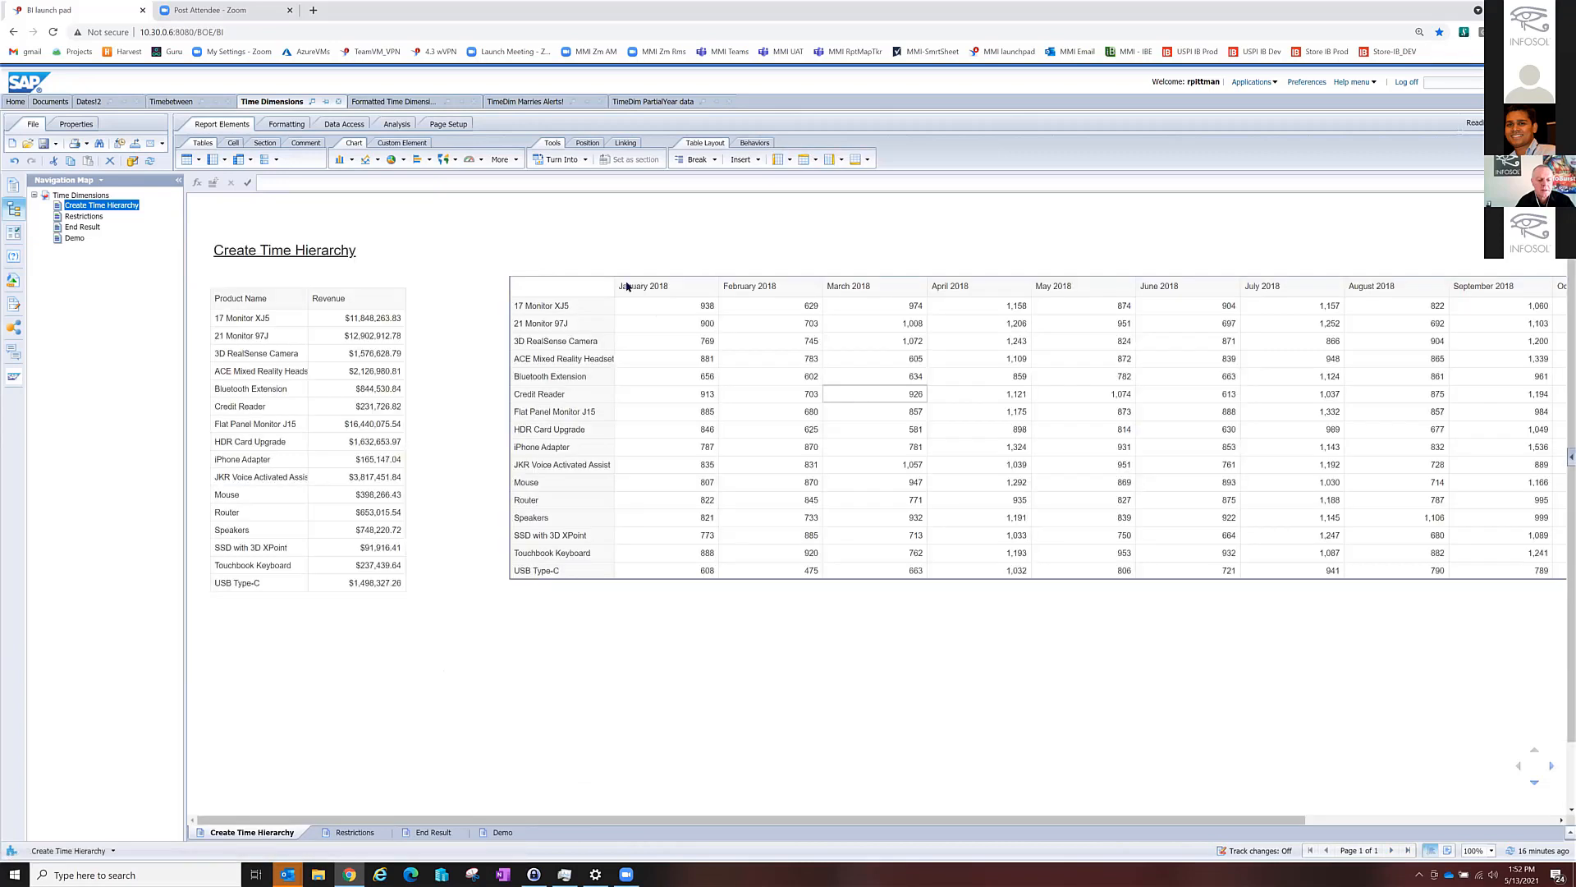
Shorten the cross table's month headers to three letters with the formula =Left([Order Date Time Dimension].[Month of Order Date];3).
left_click(630, 287)
left_click(645, 289)
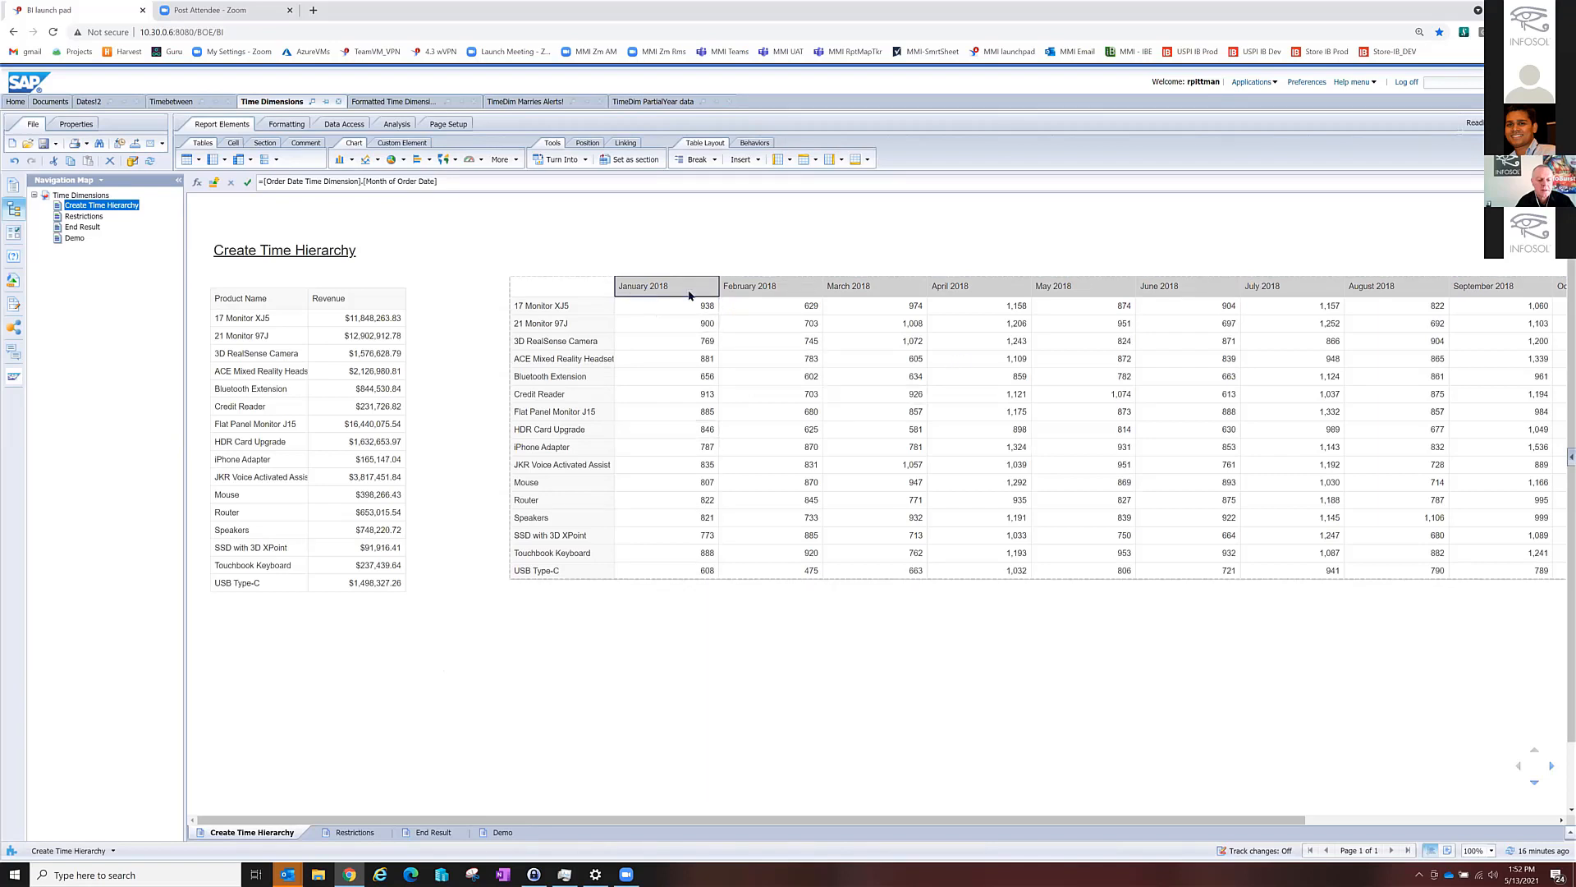
left_click(263, 181)
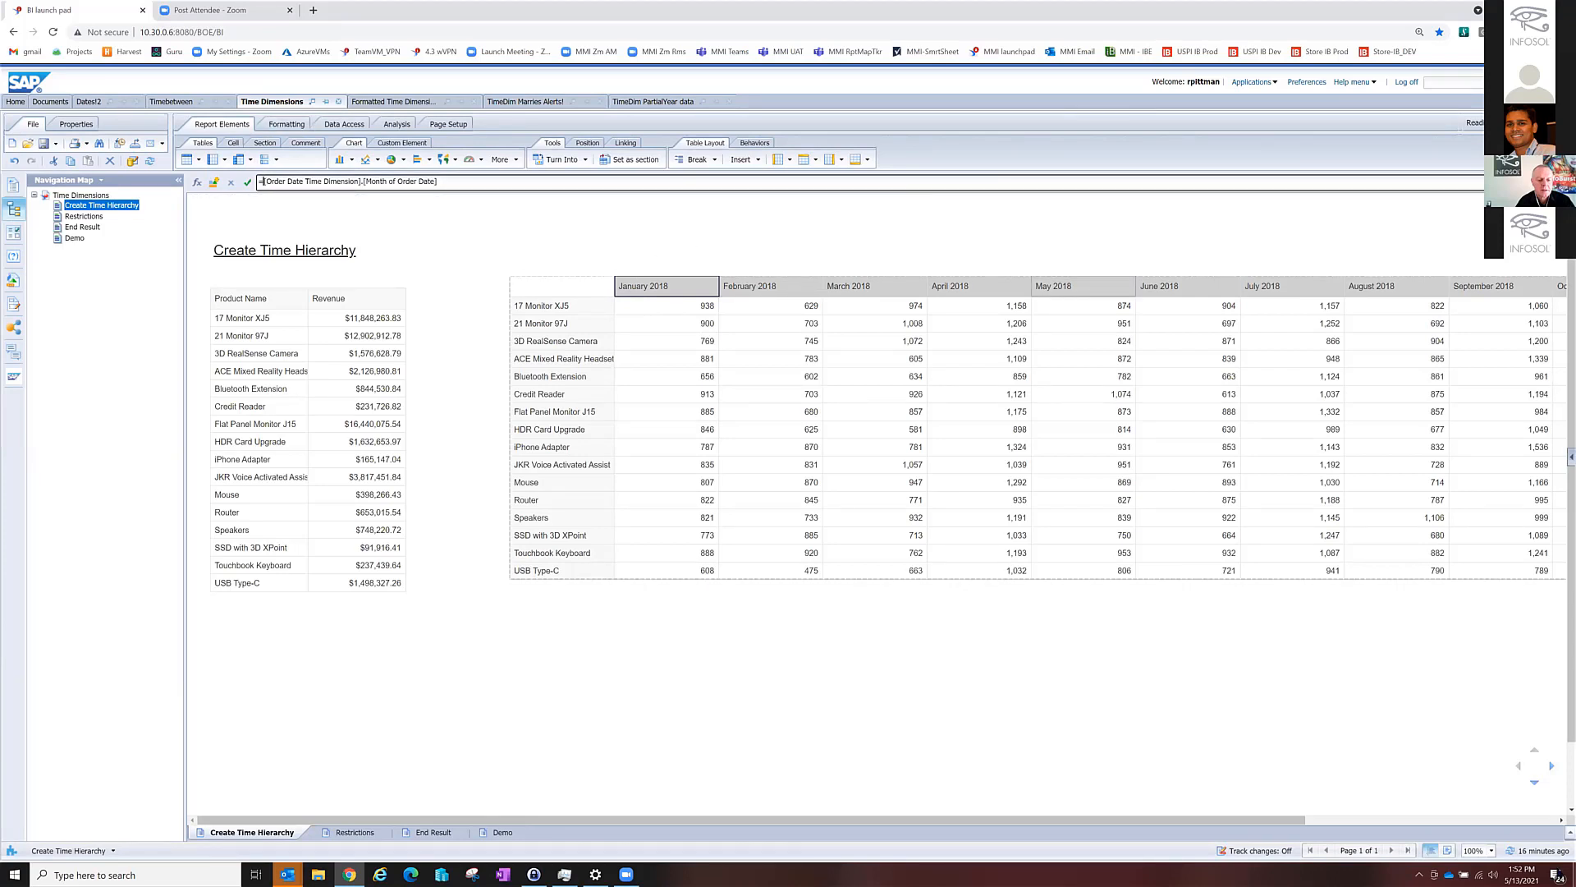
type("Left(")
type(";3)")
key("Return")
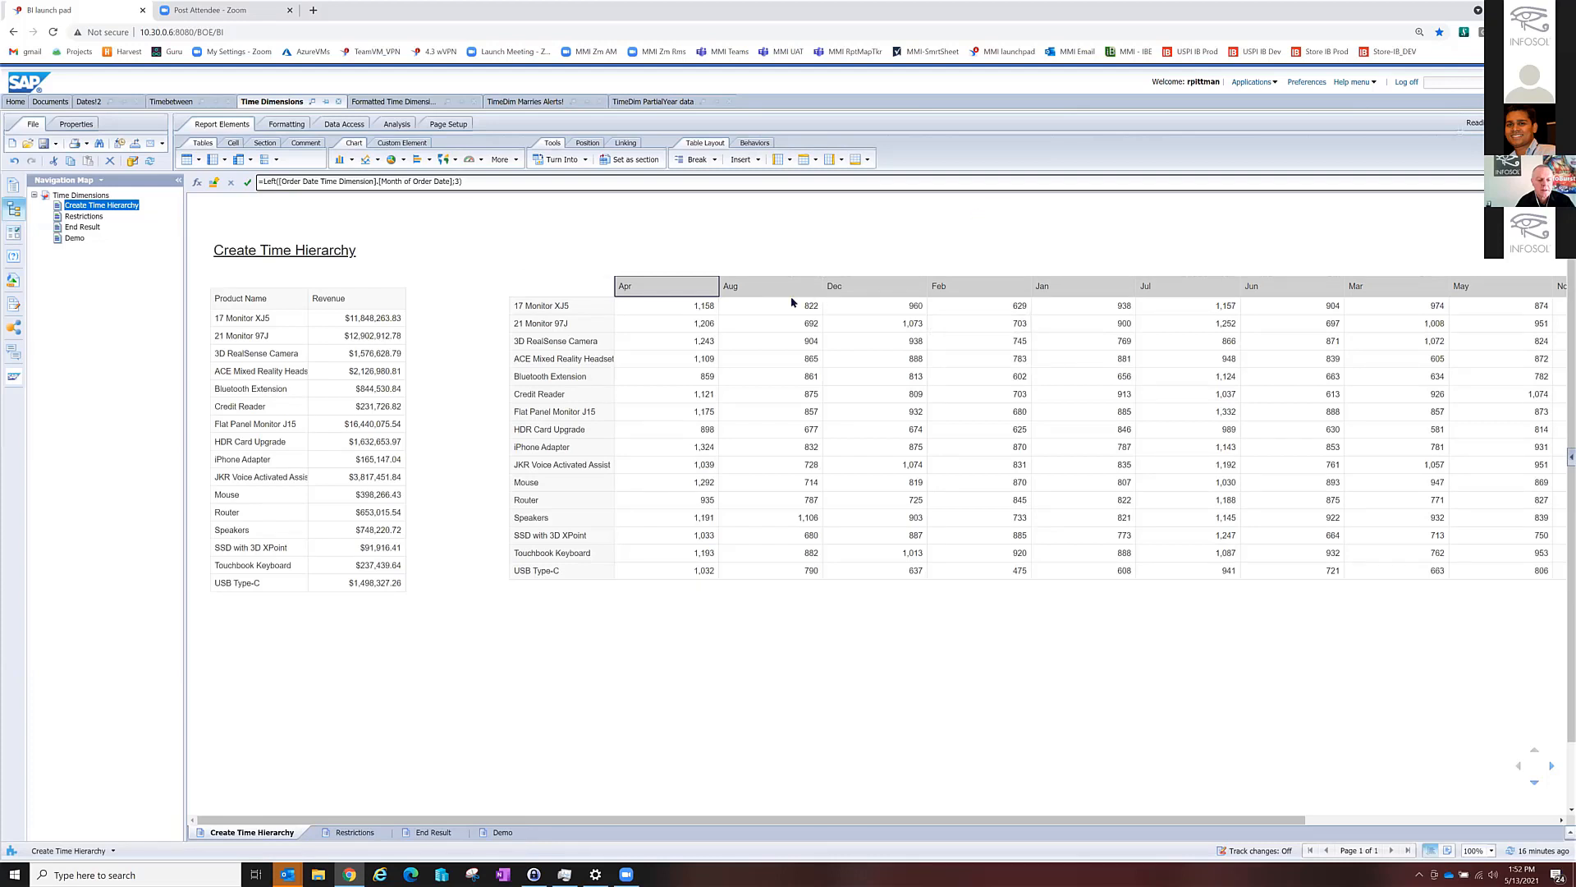
Check whether the shortened month header still offers a time level change.
right_click(665, 292)
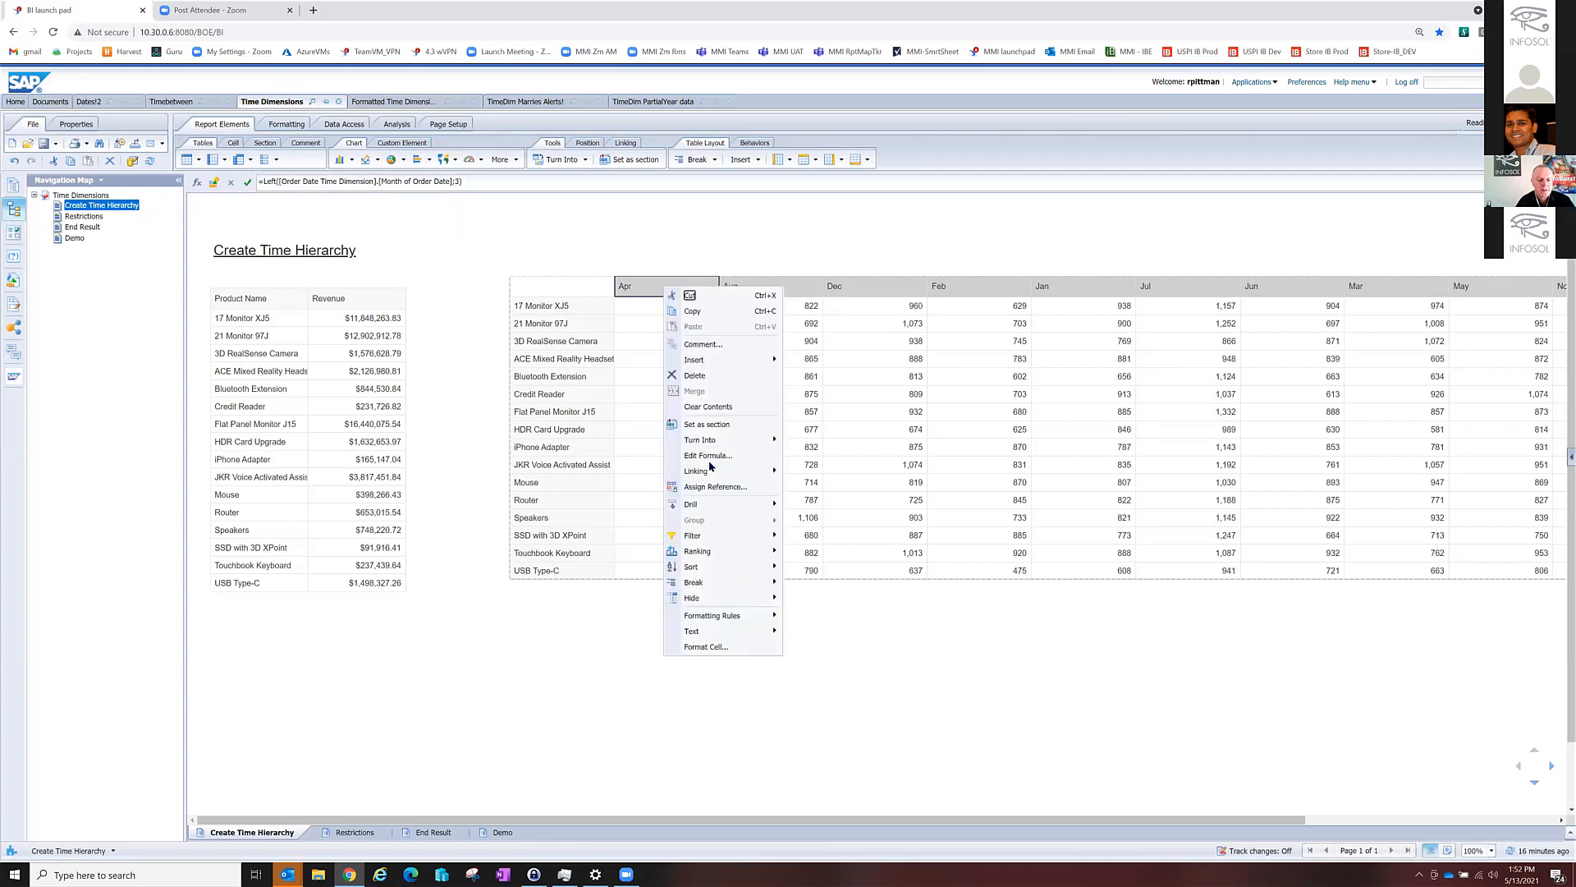
mouse_move(734, 507)
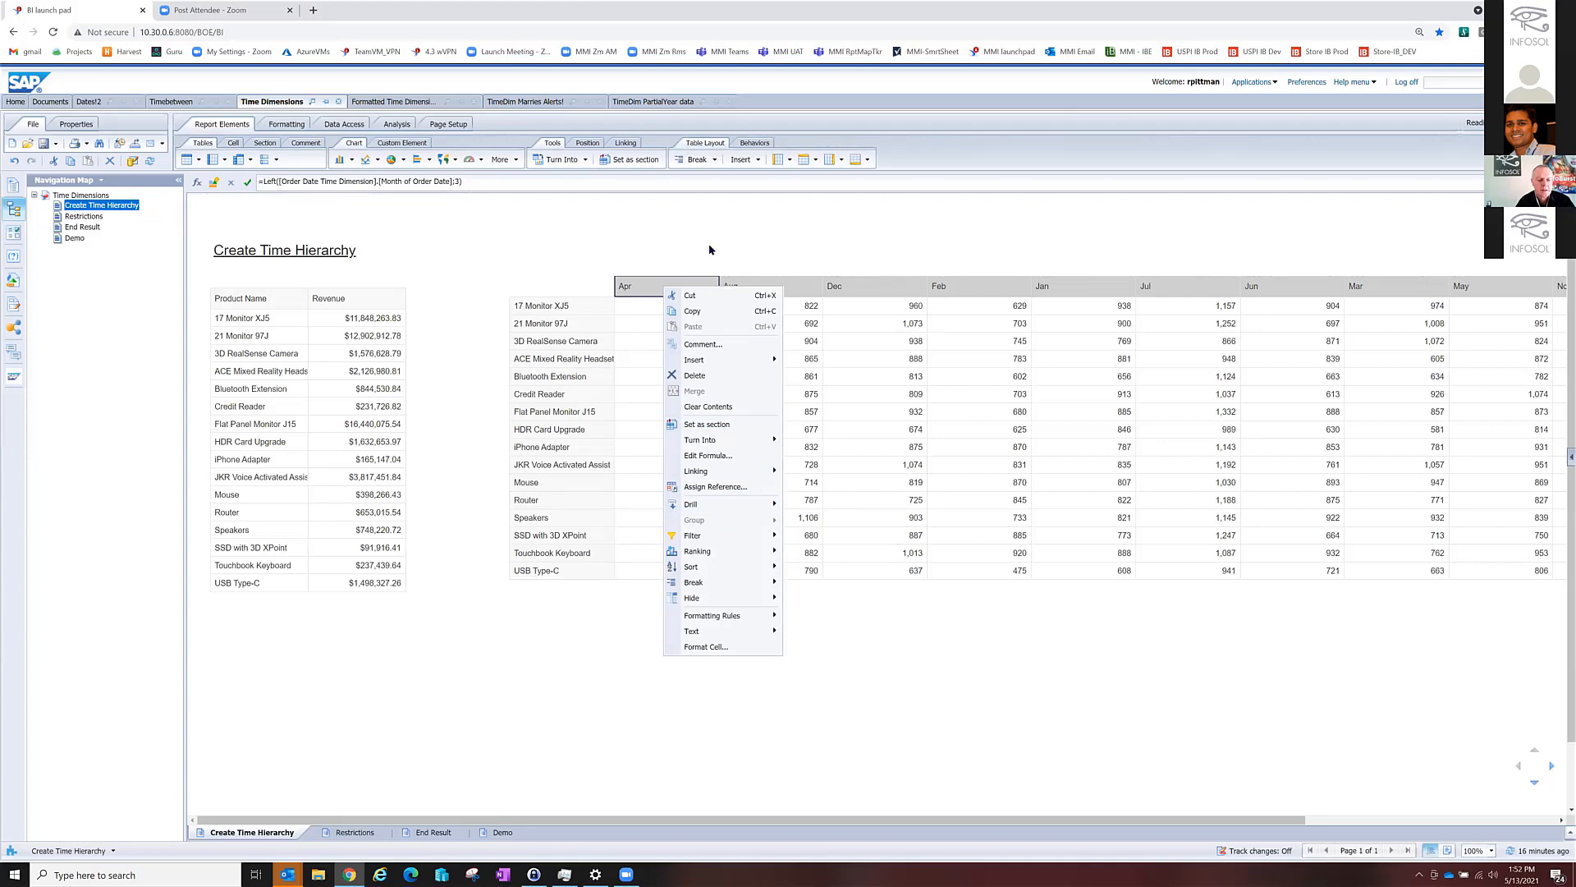
left_click(710, 250)
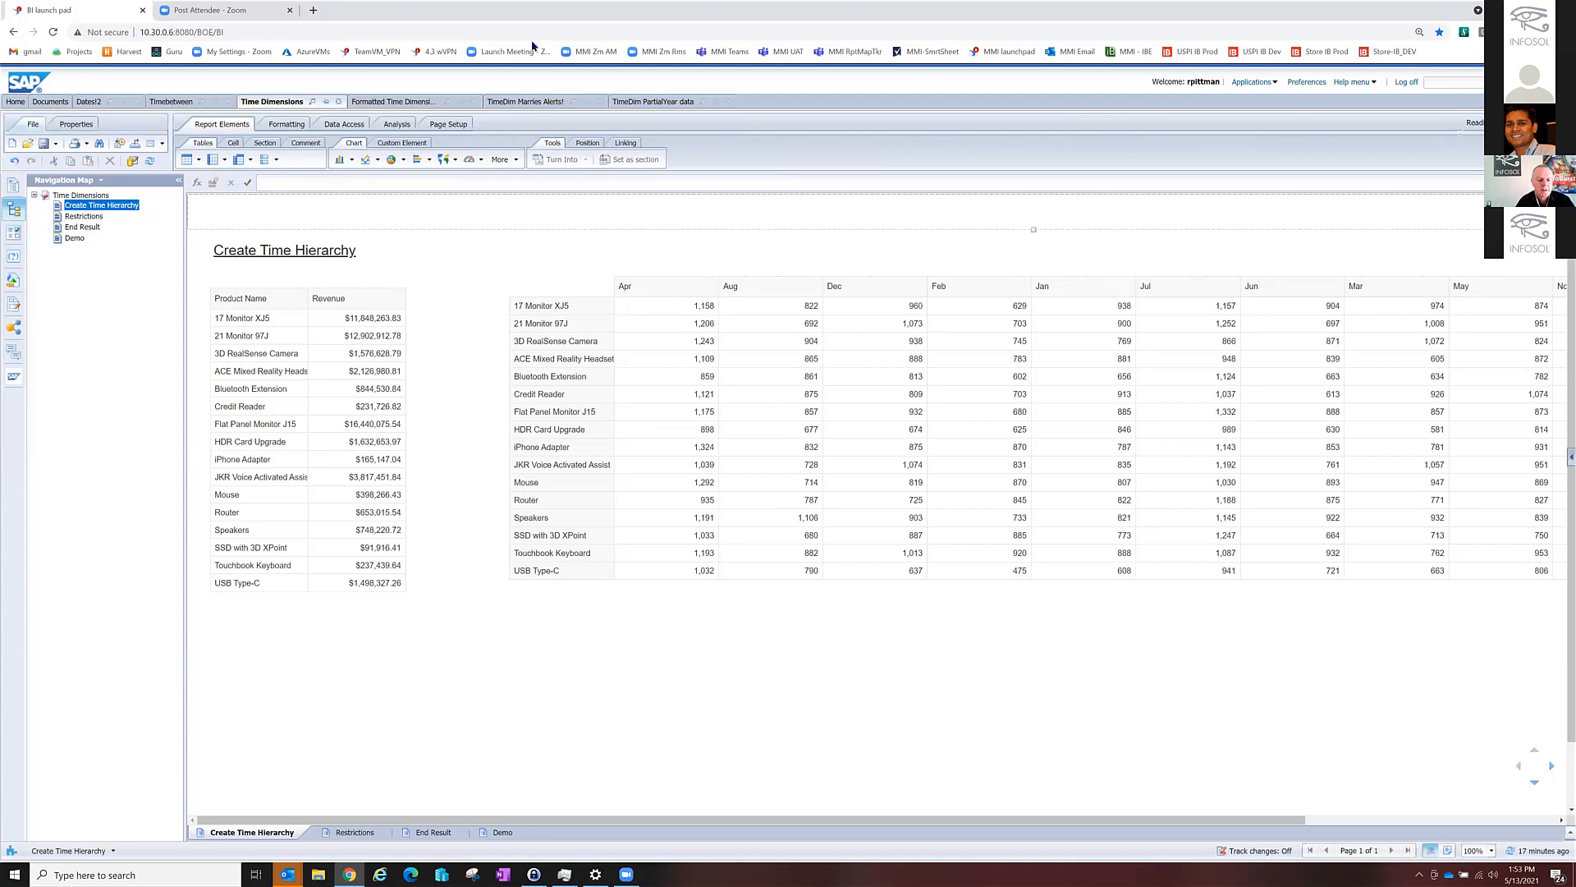
In the Formatted Time Dimensions document, change the cross table's header level to Quarter and back to Month.
left_click(398, 102)
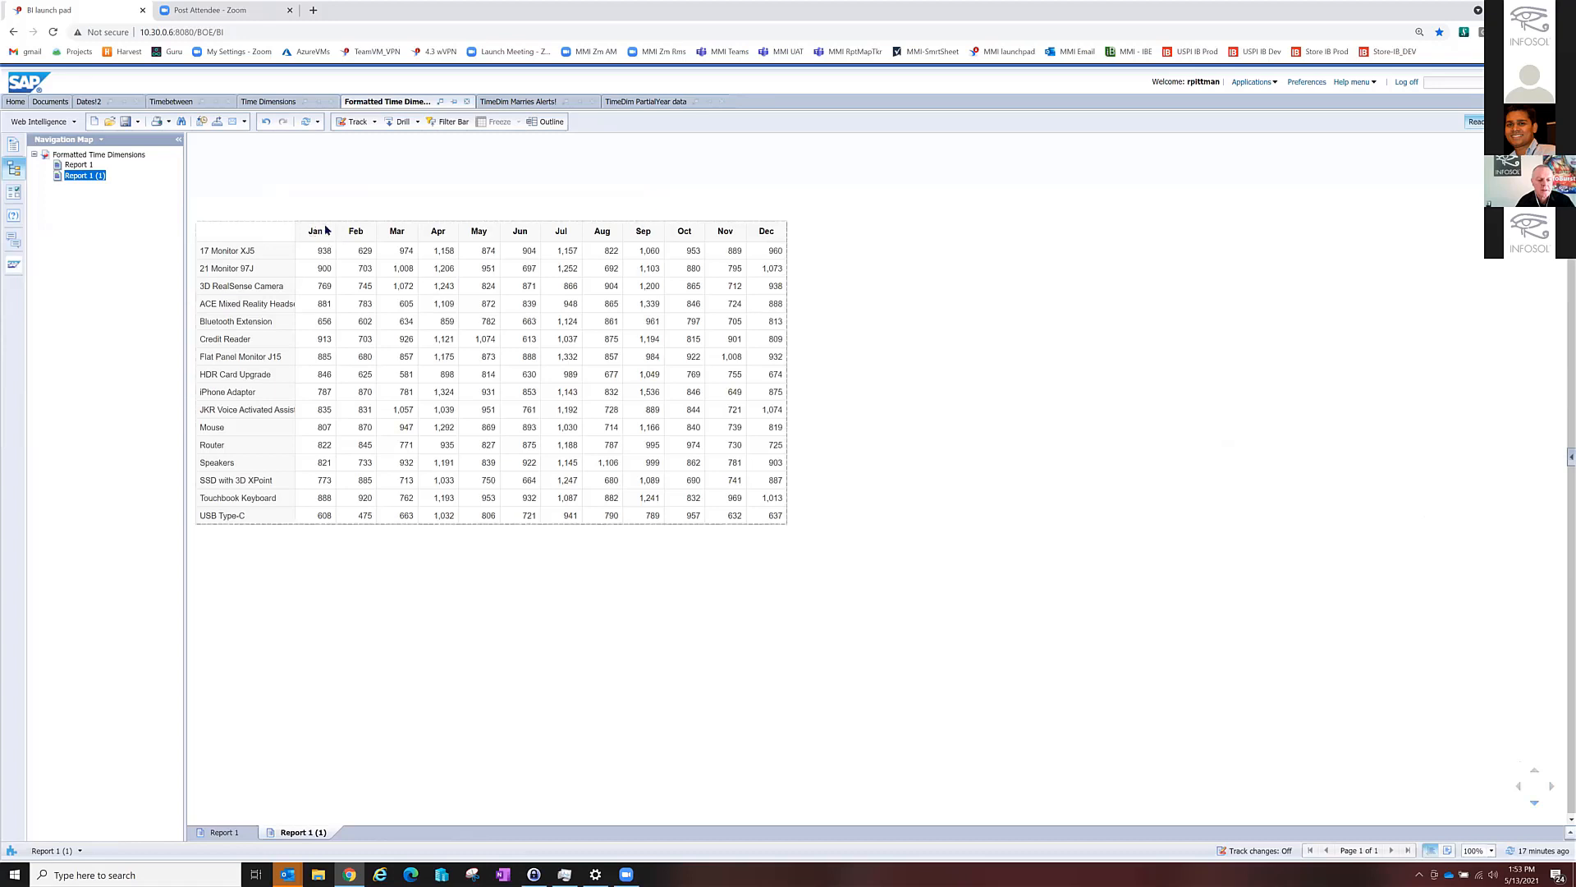
right_click(326, 231)
mouse_move(362, 231)
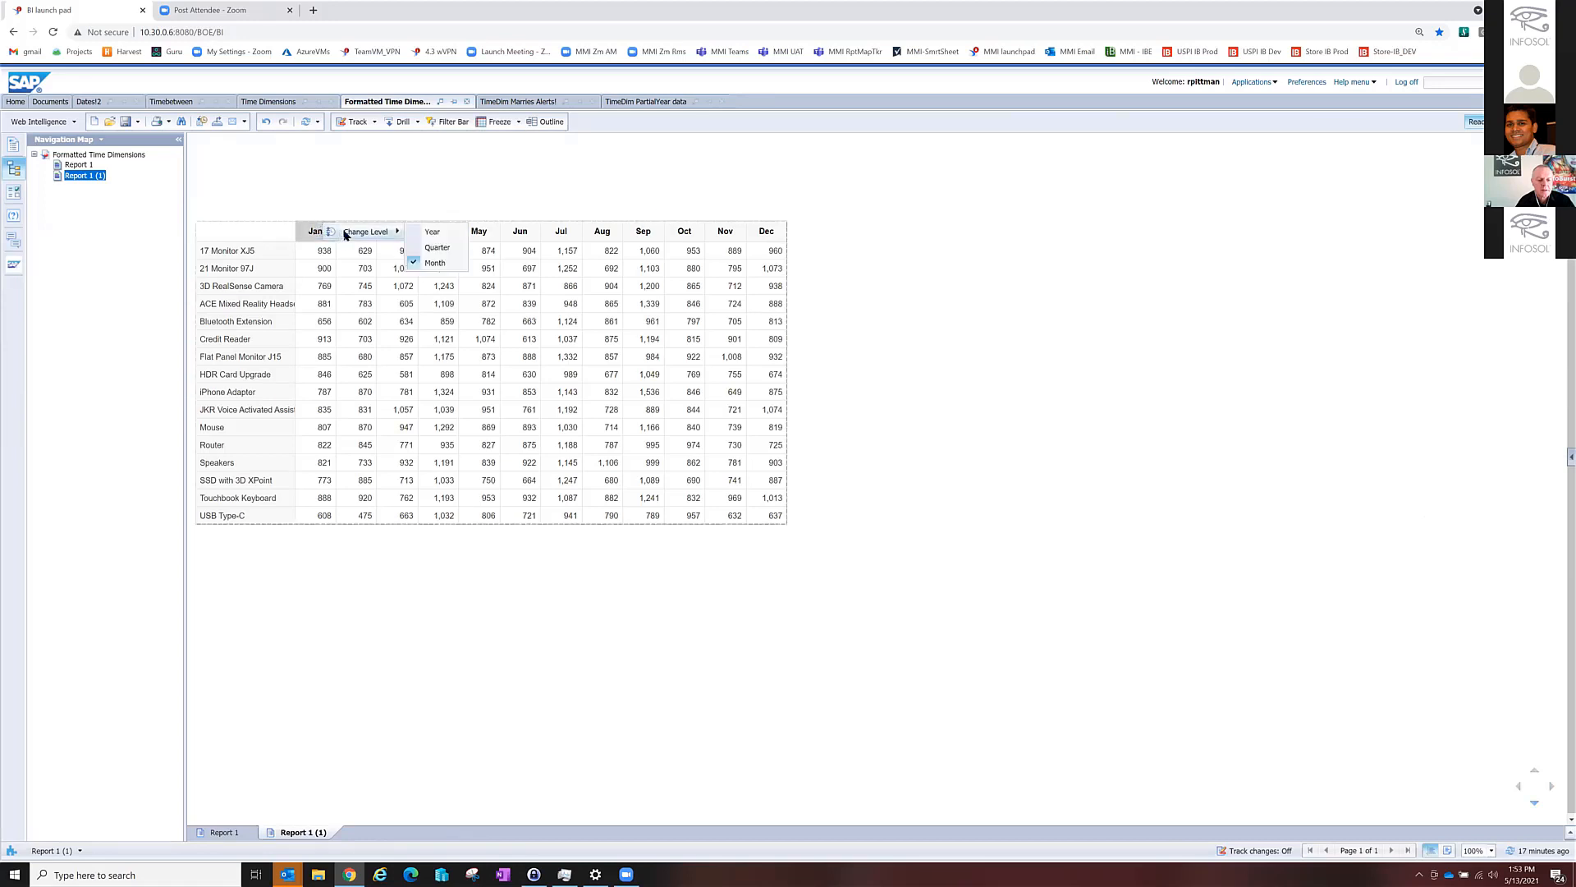
left_click(450, 247)
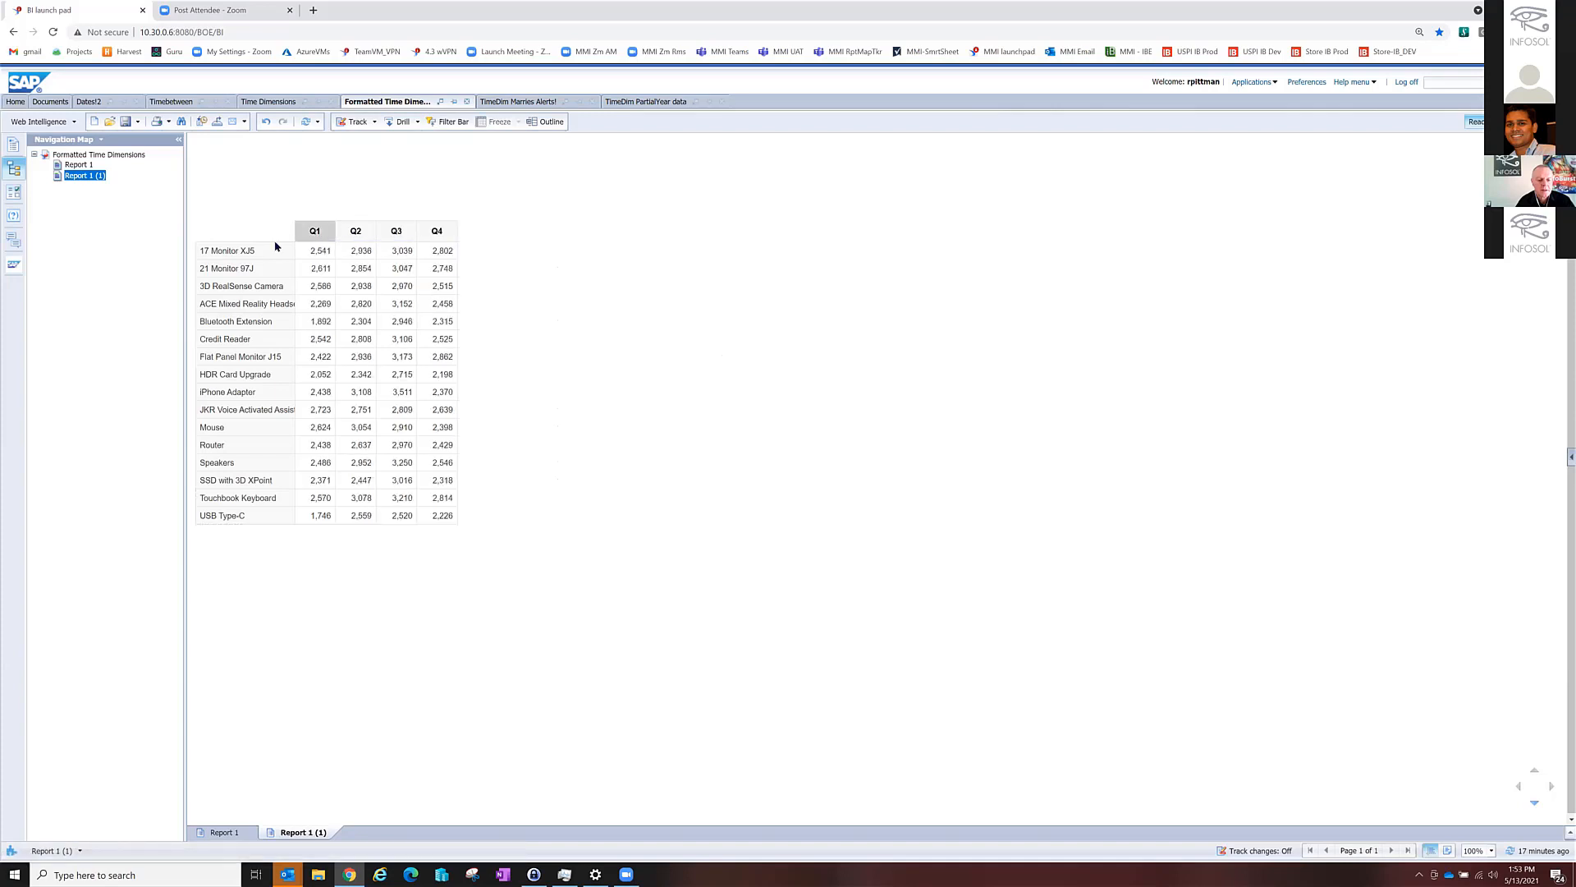
right_click(312, 233)
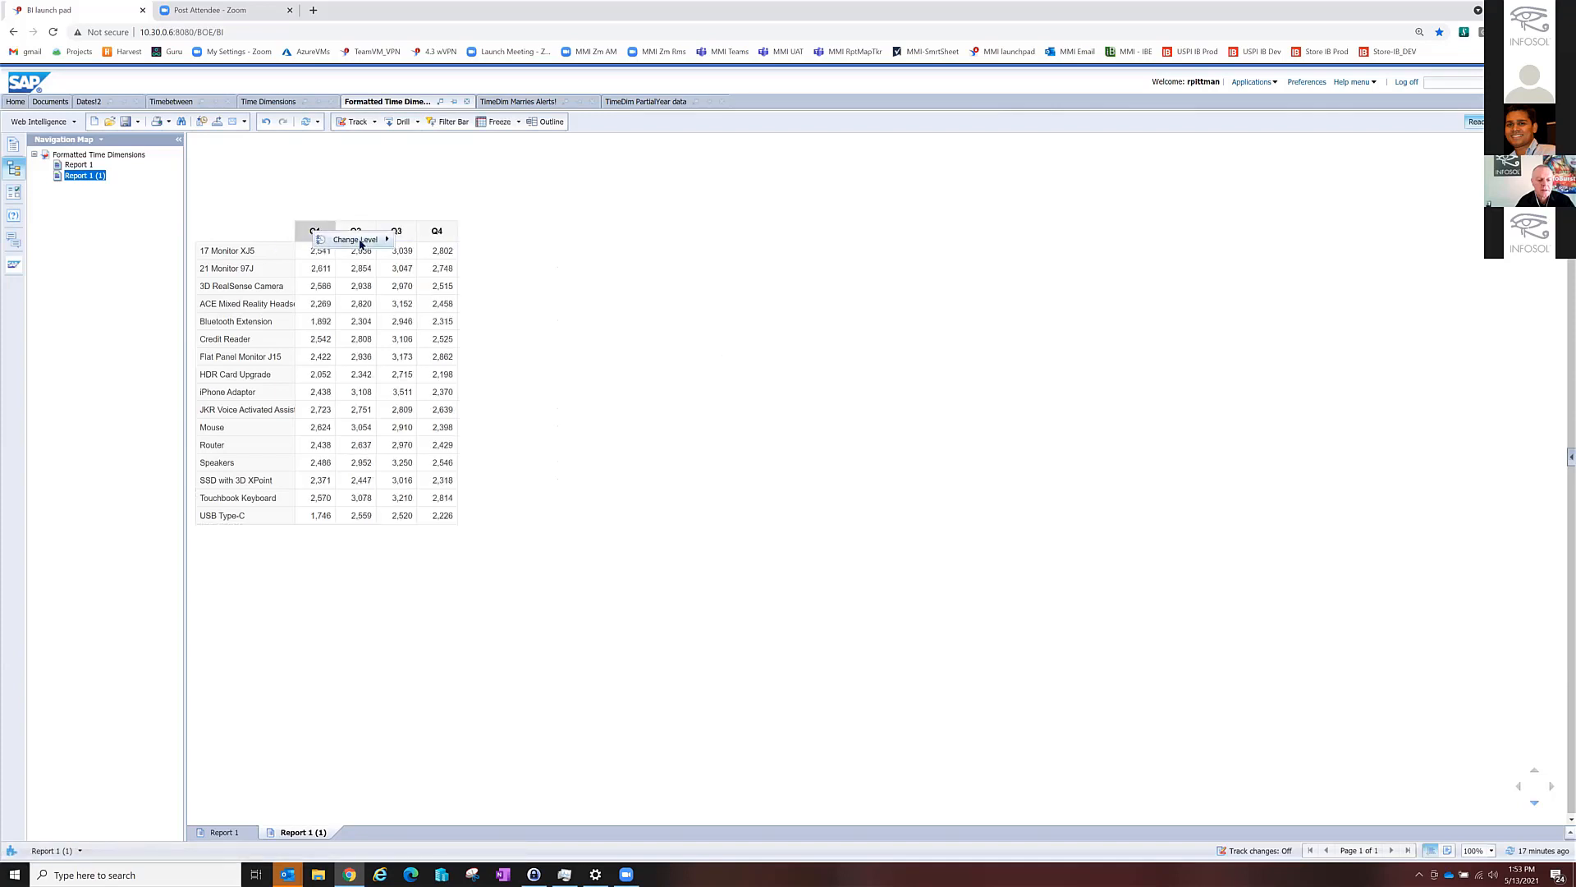
mouse_move(363, 238)
left_click(409, 269)
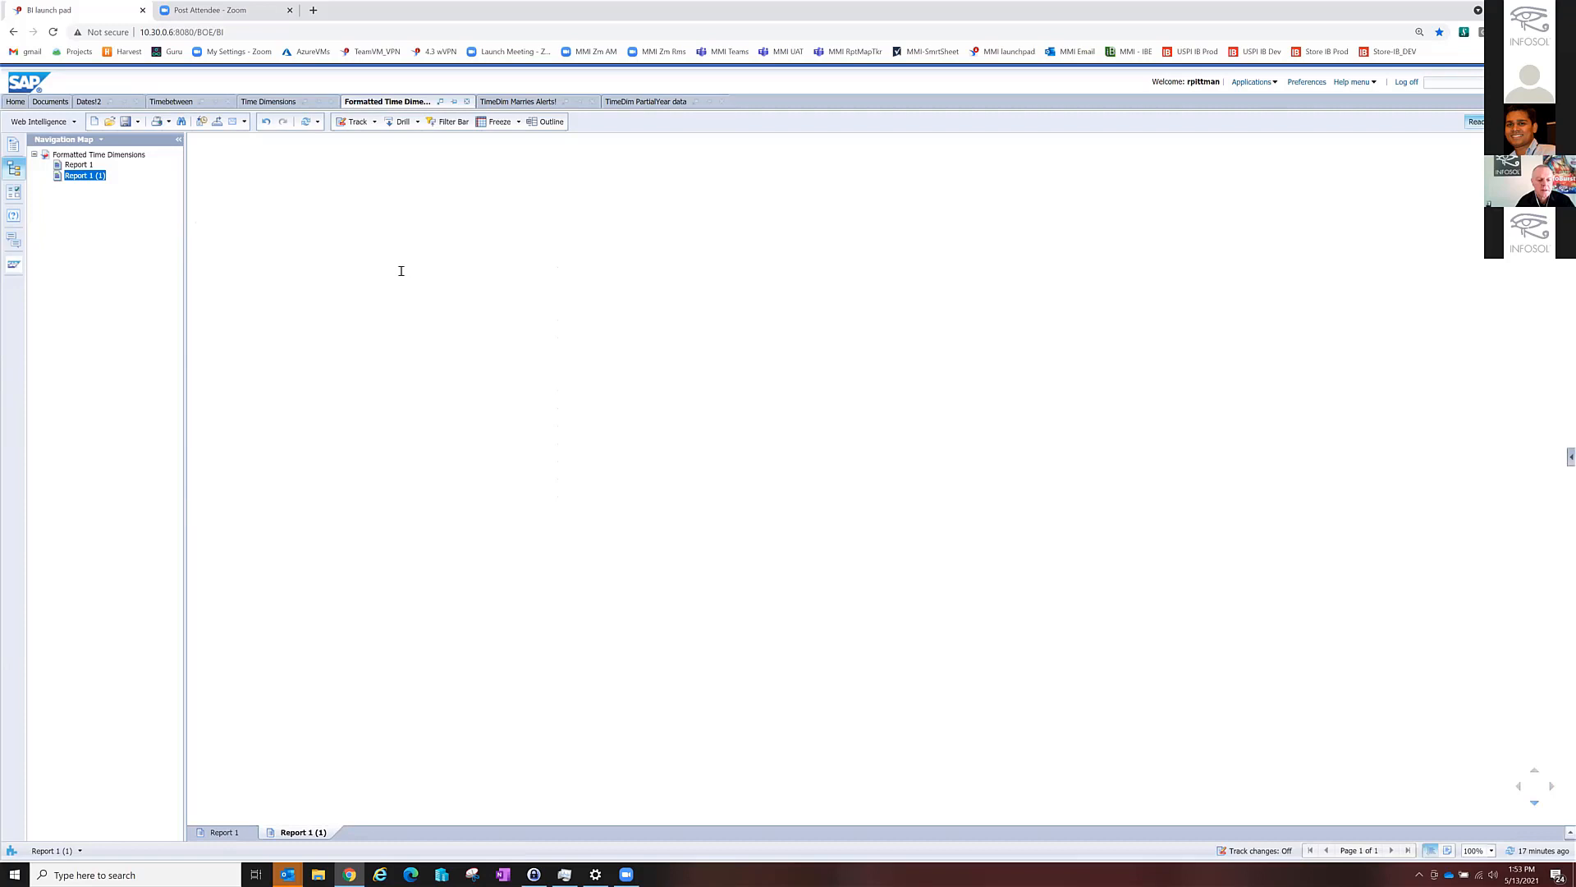
In the TimeDim Marries Alerts! document, create a time dimension on Order Date with Quarter and Month levels.
left_click(527, 103)
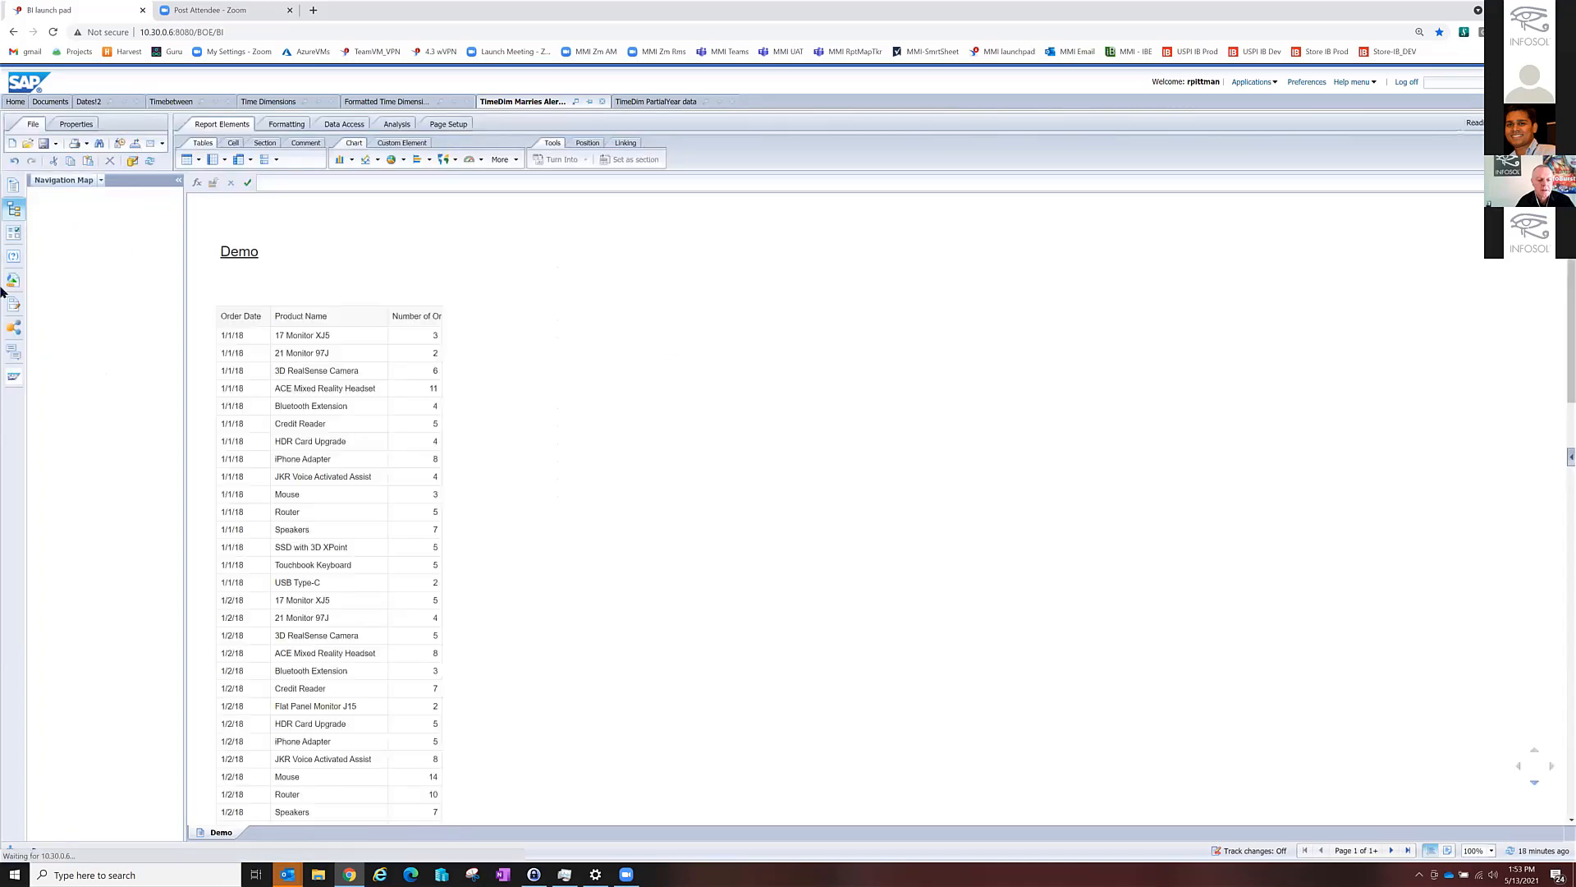
left_click(12, 280)
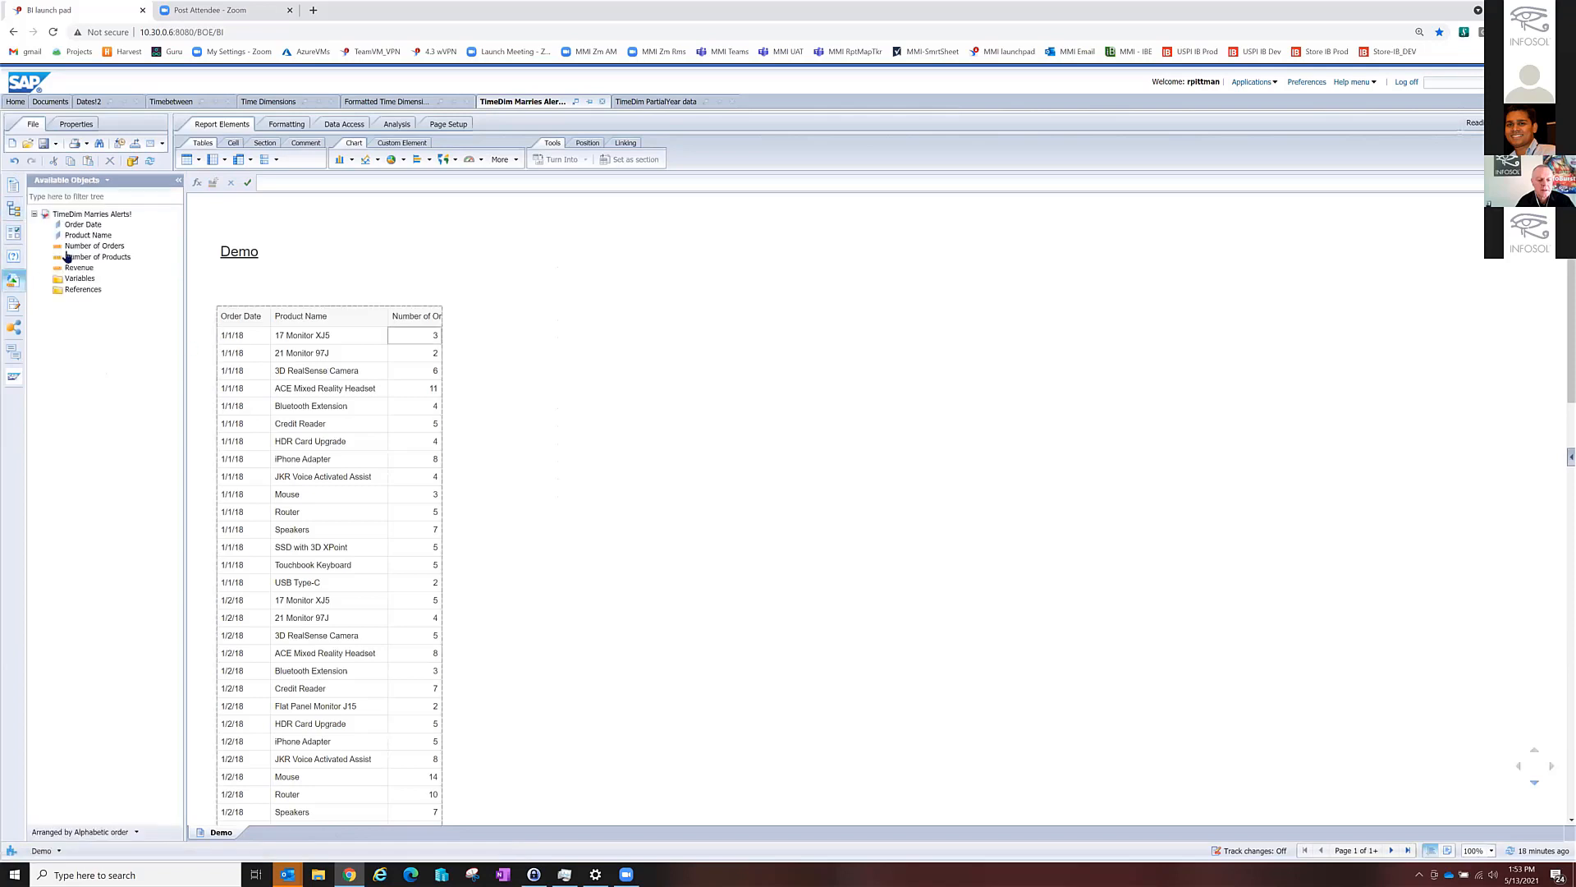
left_click(83, 226)
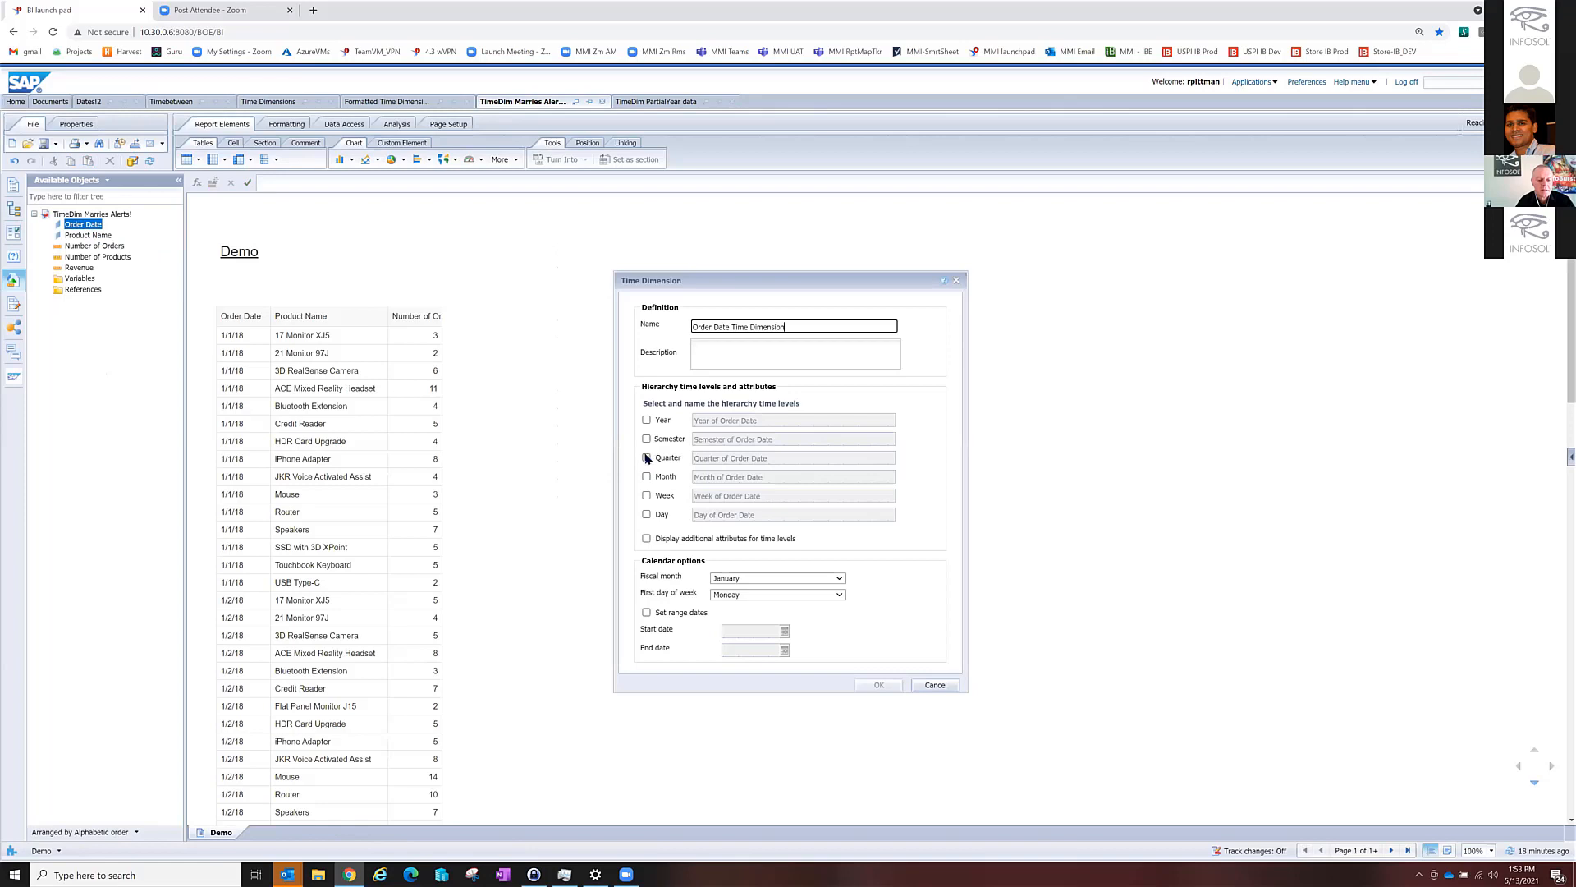
left_click(646, 458)
left_click(646, 477)
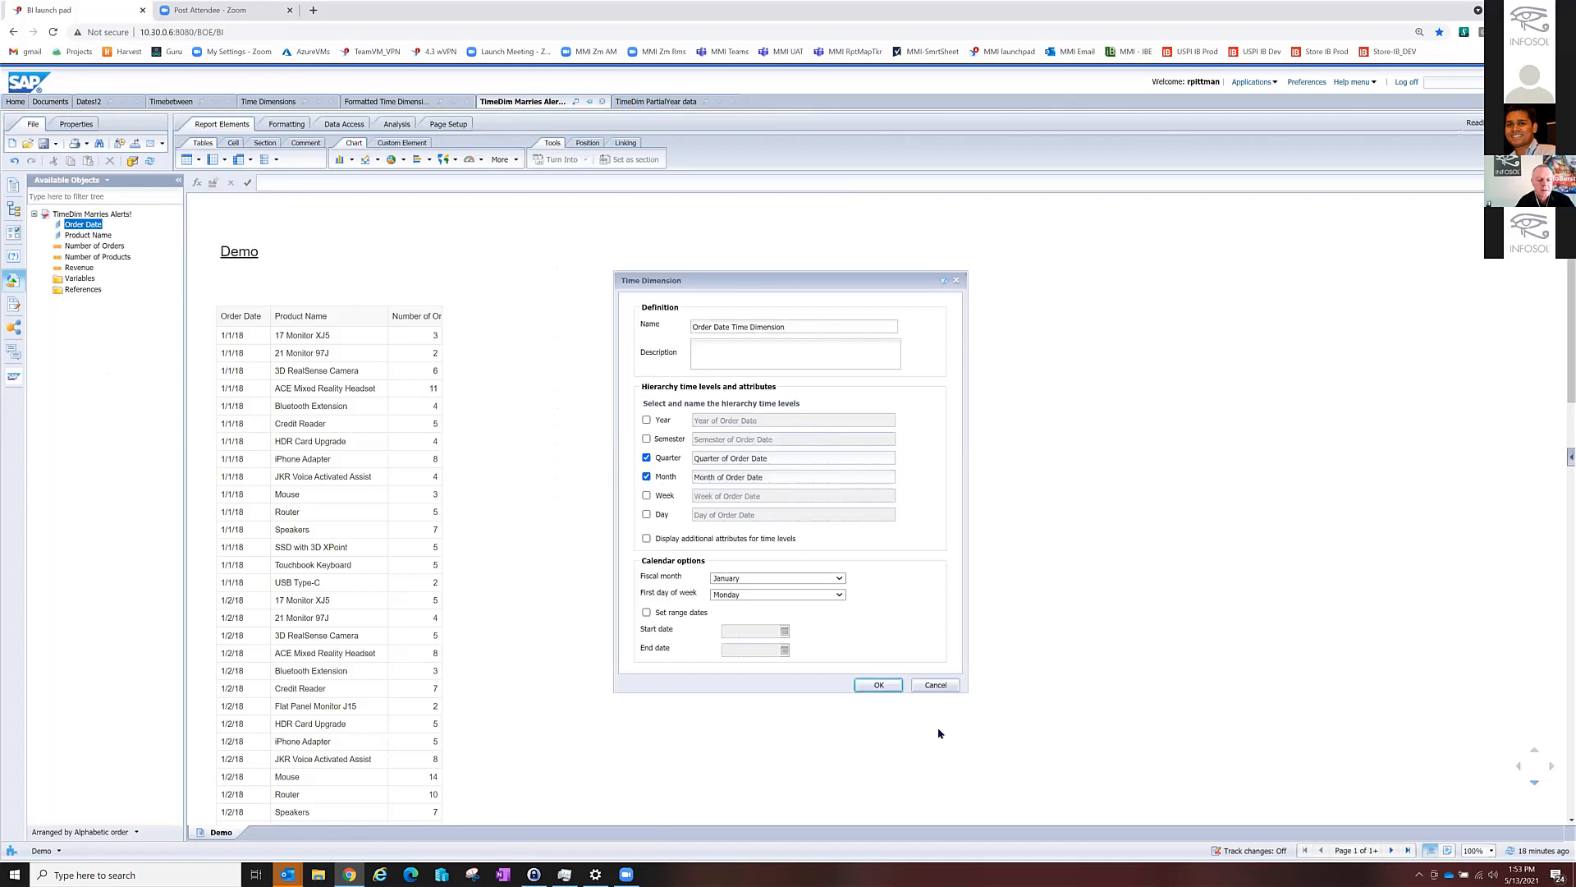
left_click(880, 685)
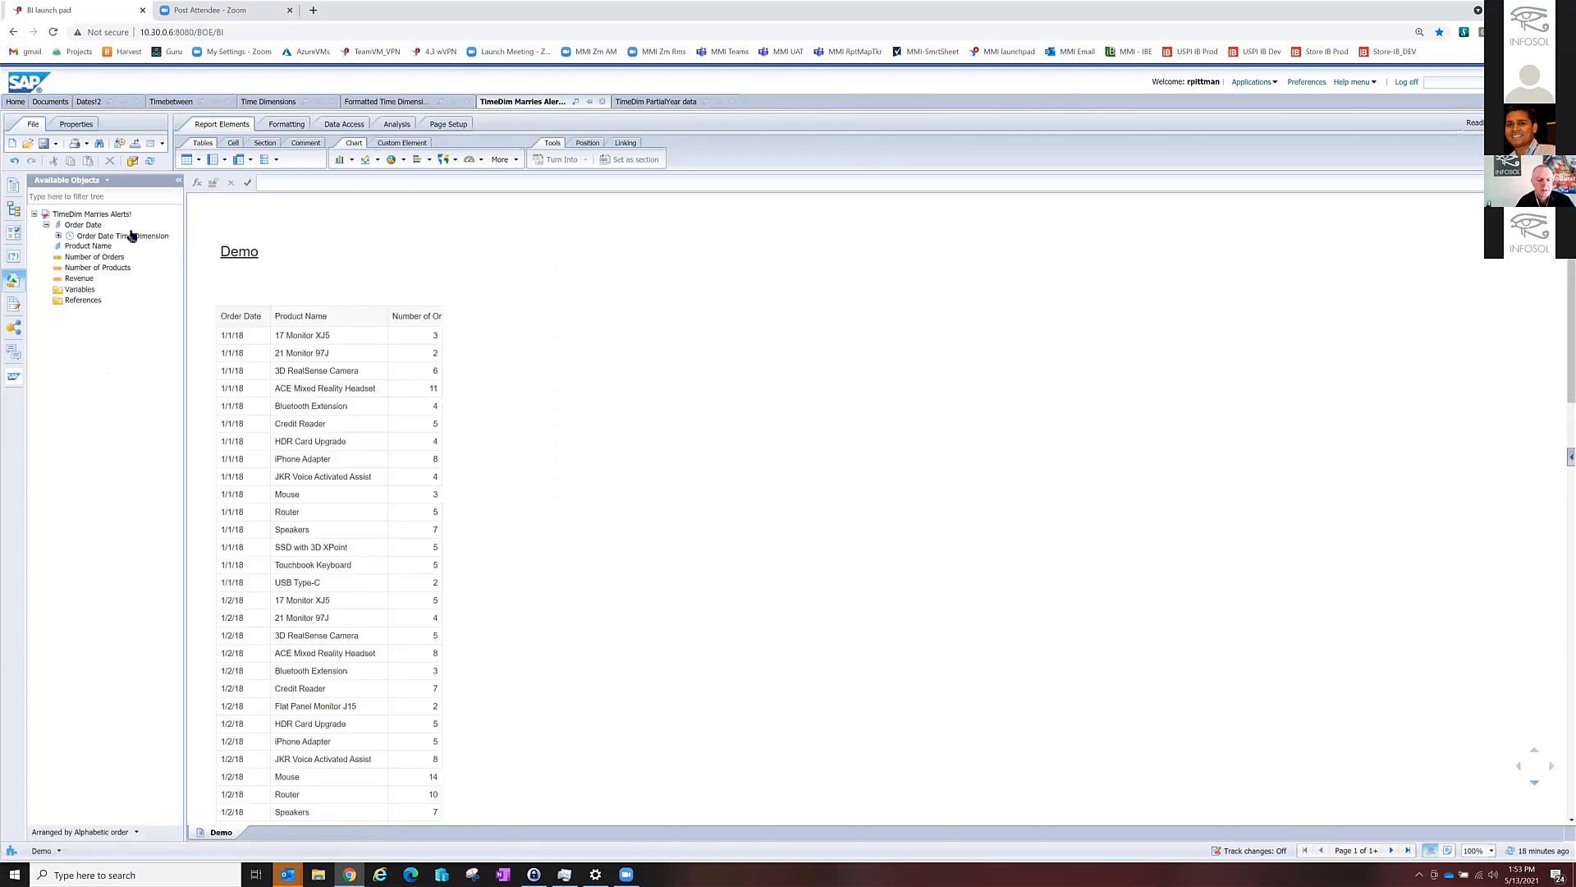
Replace the table's Order Date column with Month of Order Date and turn the table into a cross table.
left_click(59, 235)
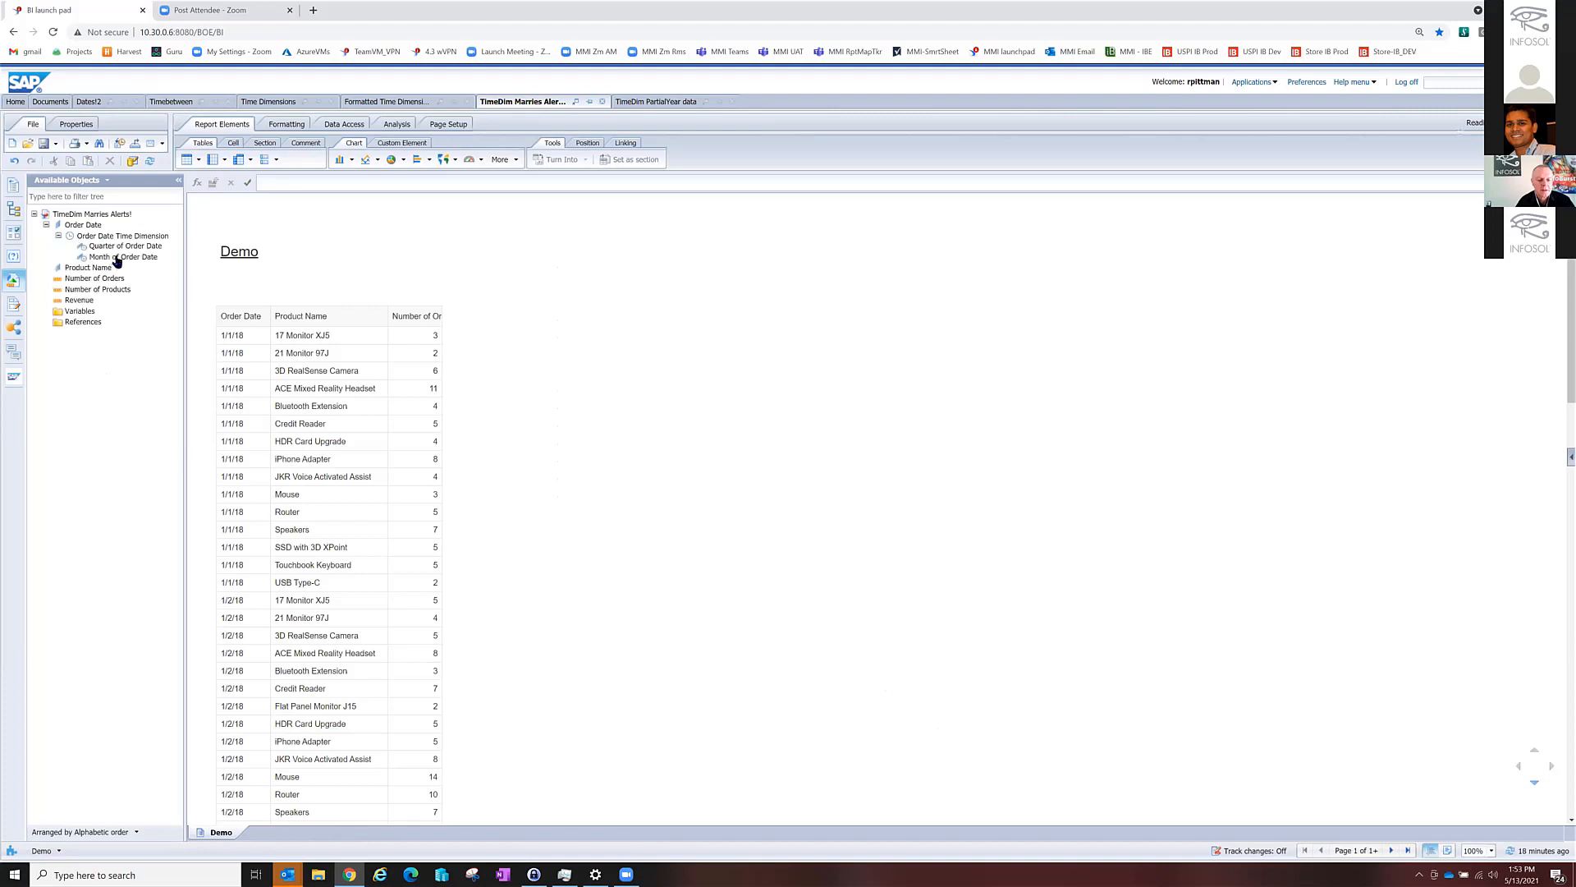
left_click_drag(116, 257, 243, 335)
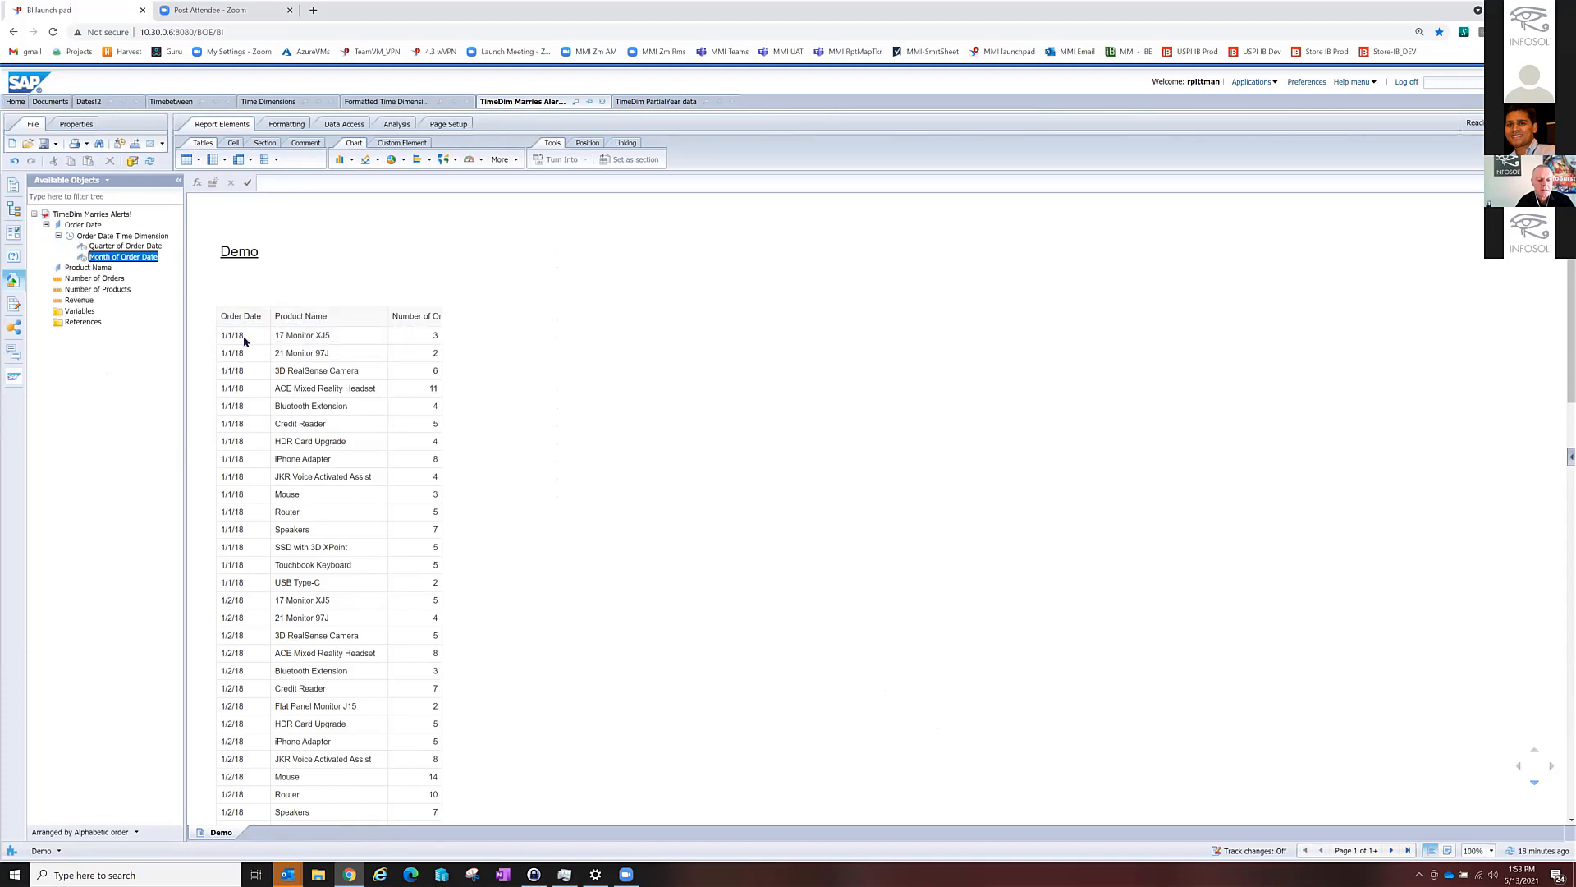
right_click(312, 306)
mouse_move(388, 394)
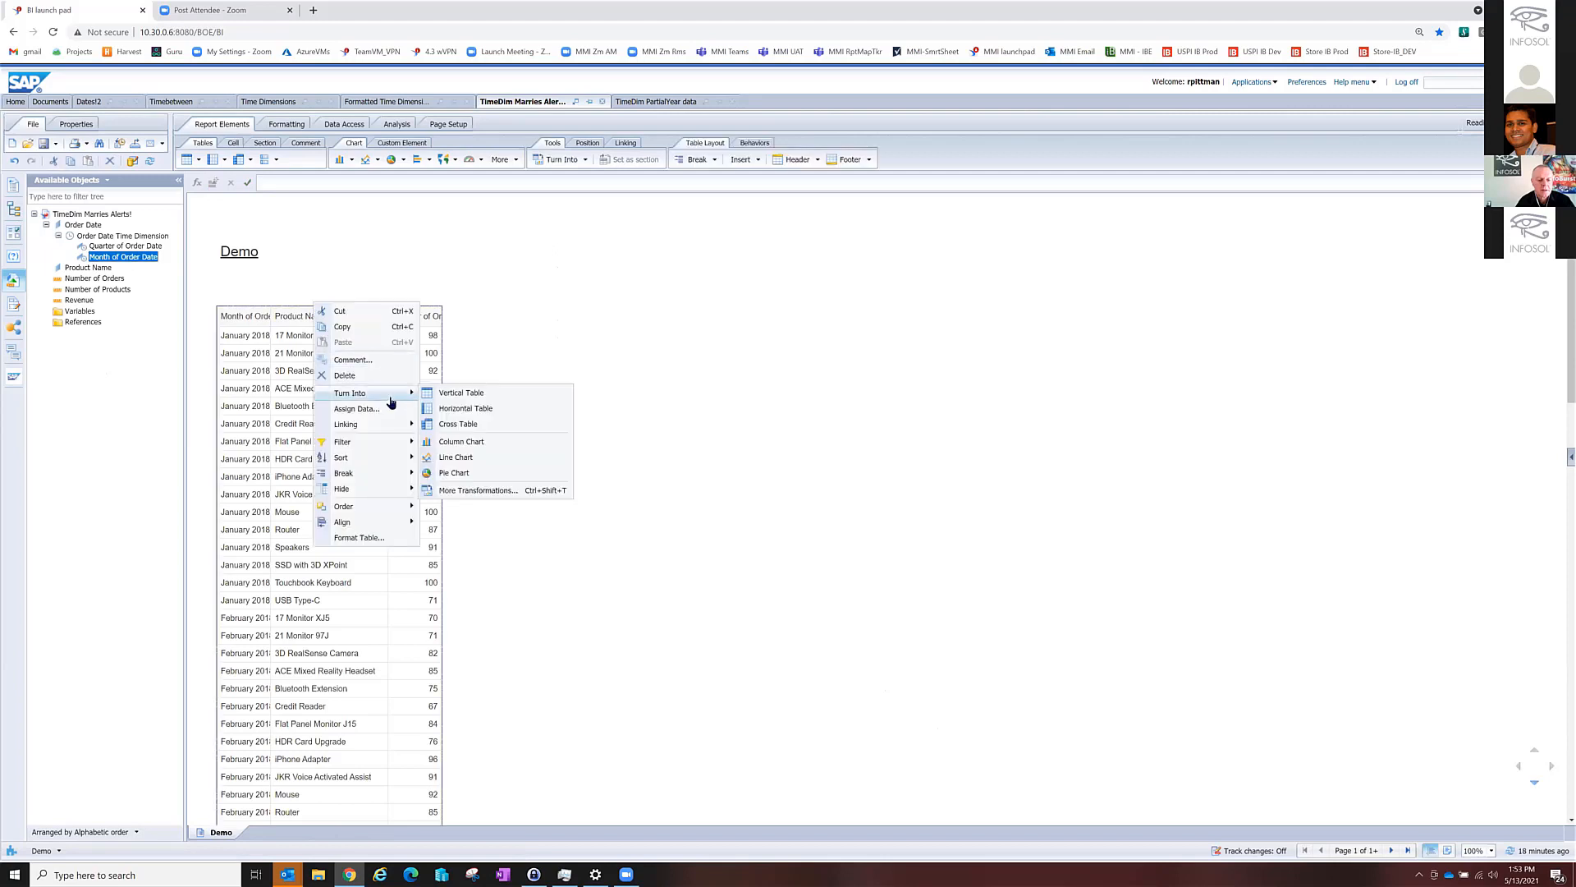
left_click(467, 425)
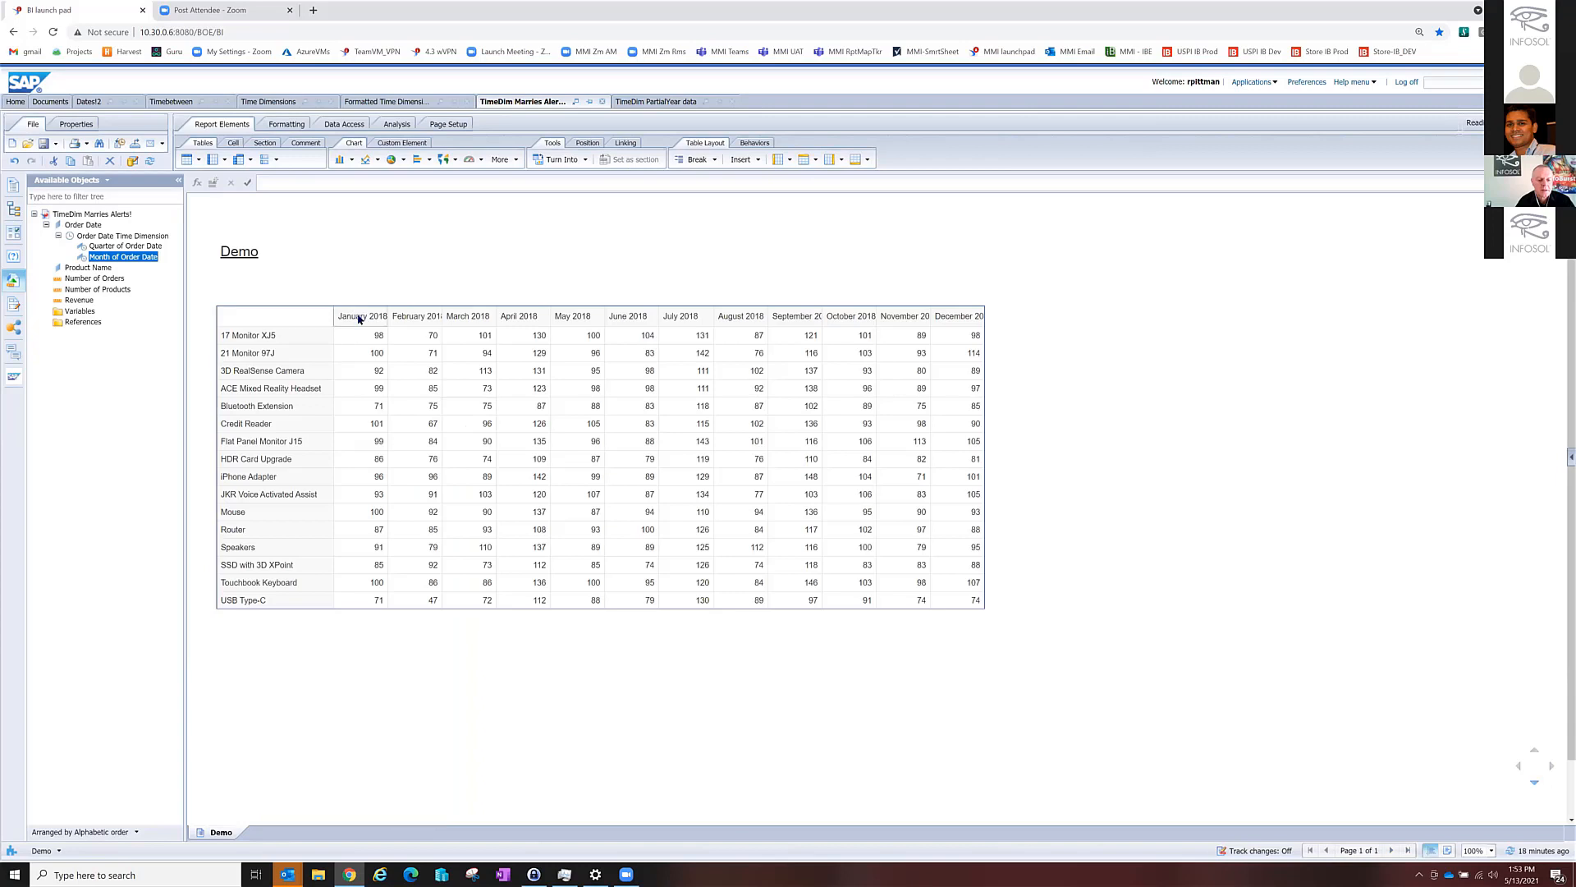
Start a new formatting rule on the month header with the condition cell contents equal to Month of Order Date.
left_click(353, 316)
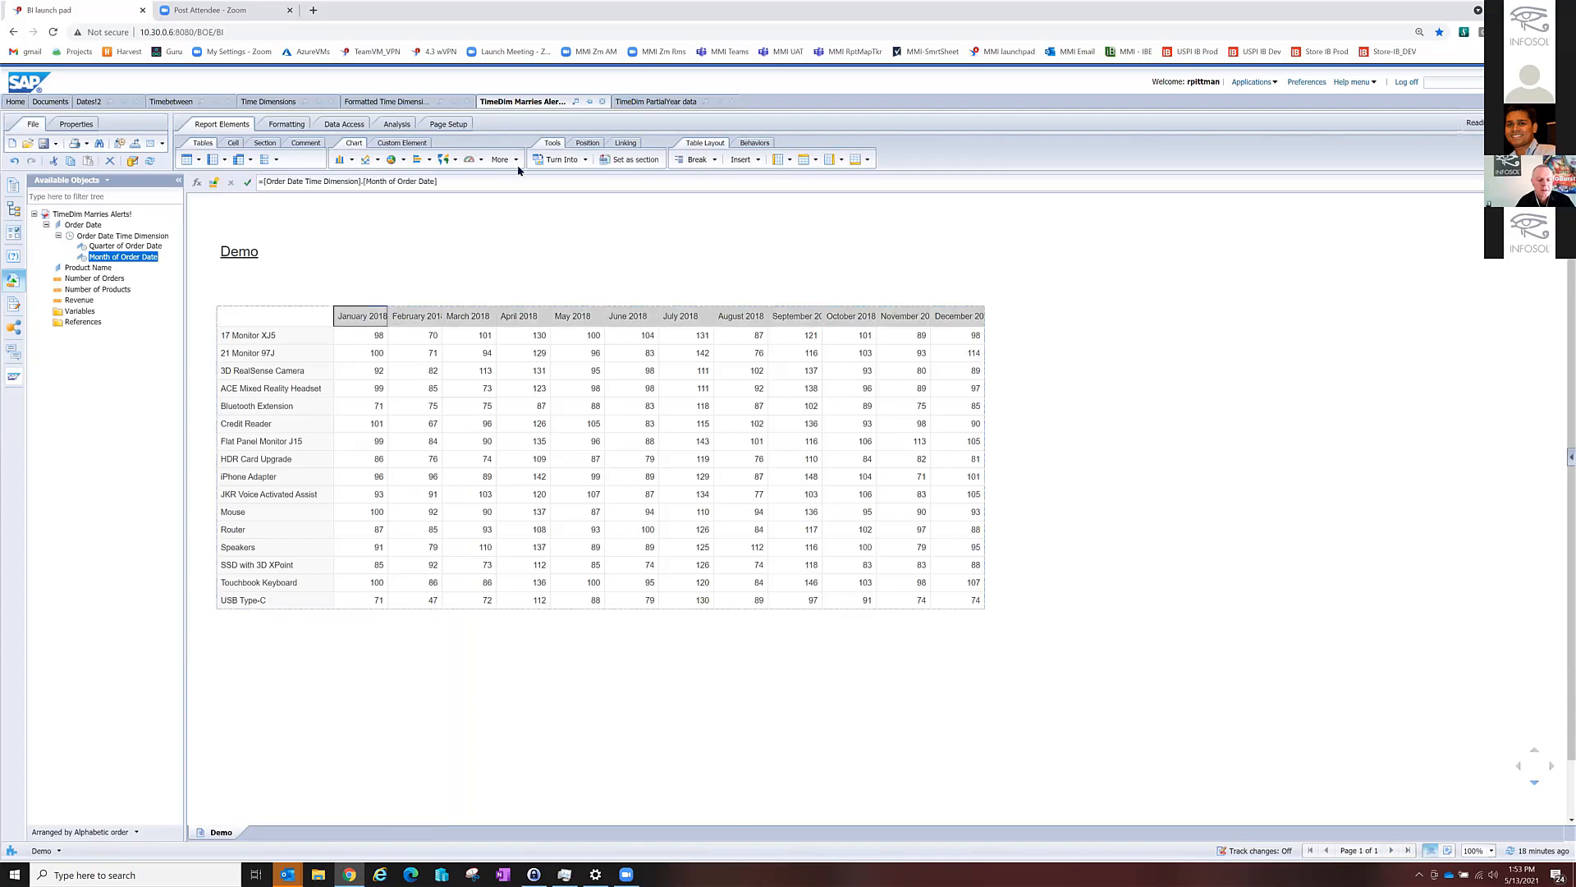
left_click(397, 124)
left_click(447, 143)
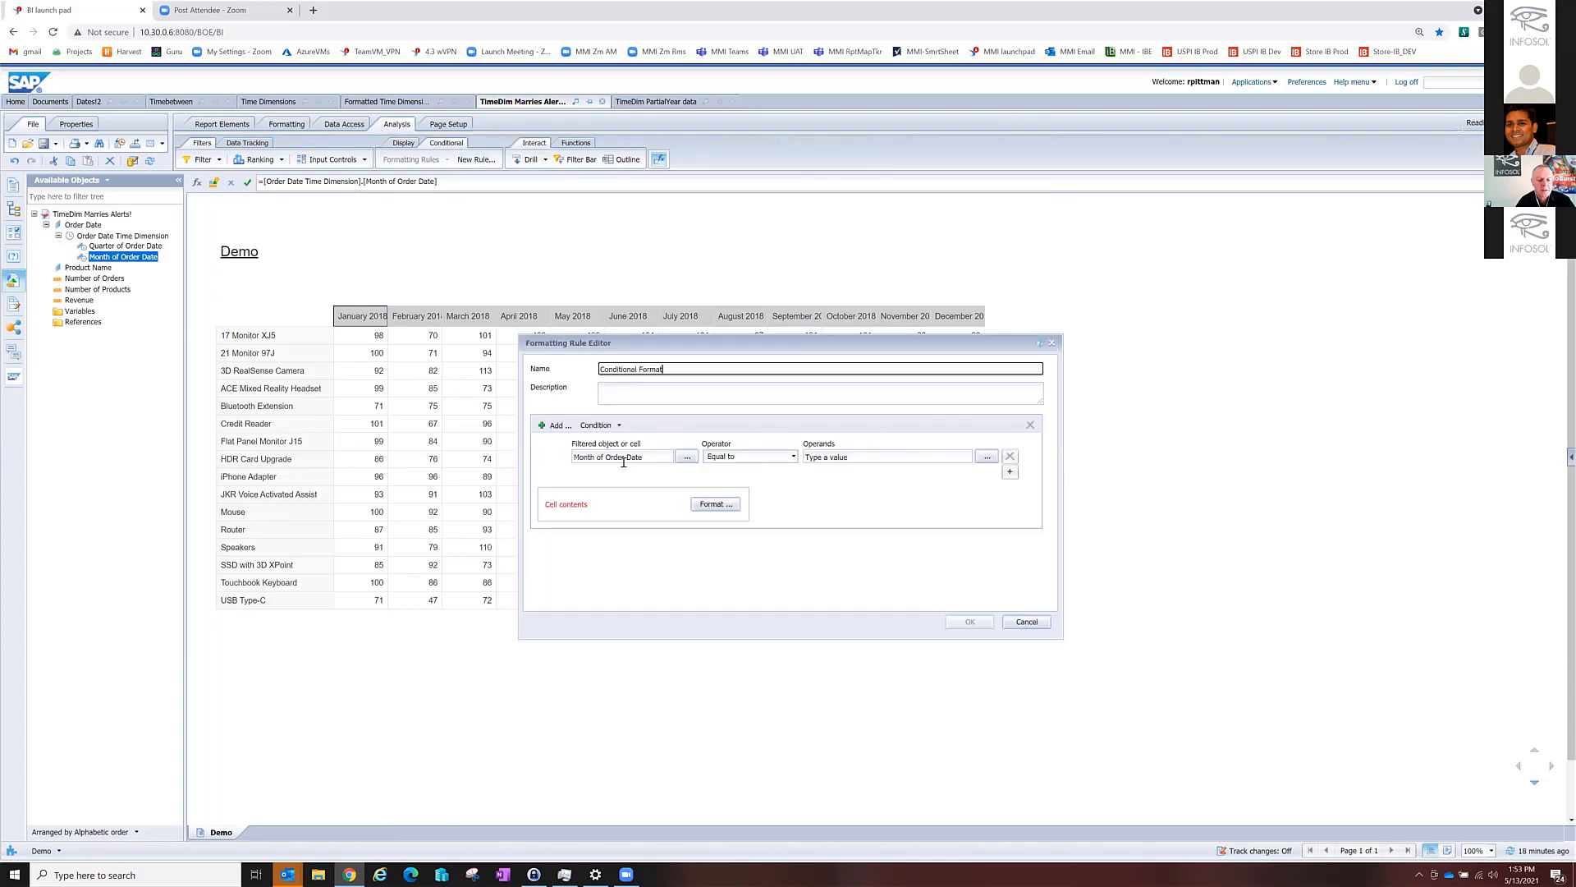
left_click(687, 457)
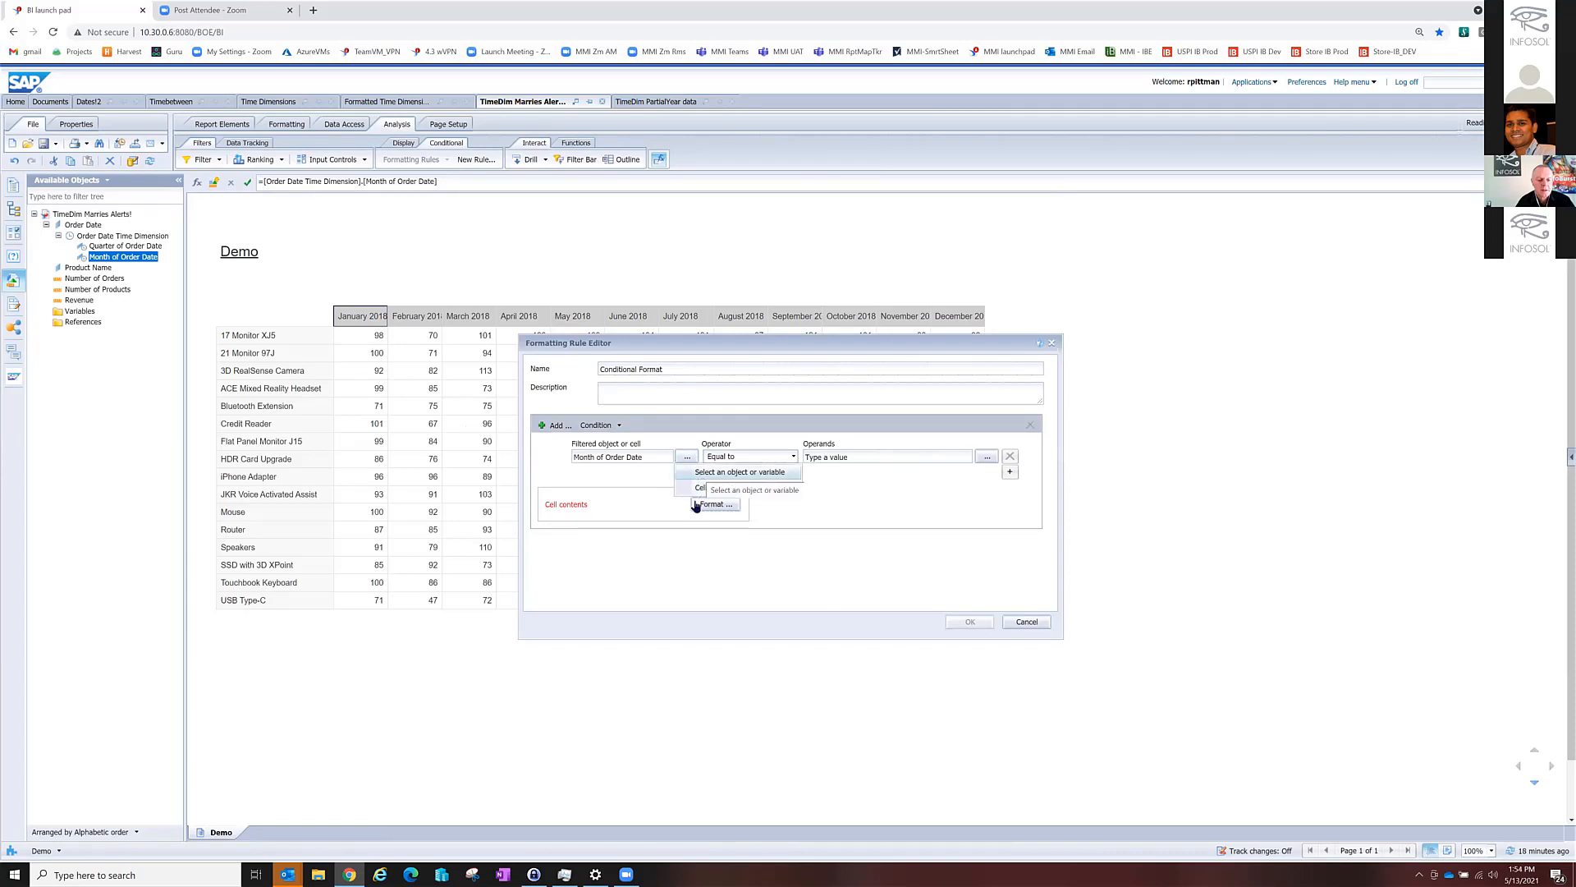
left_click(700, 490)
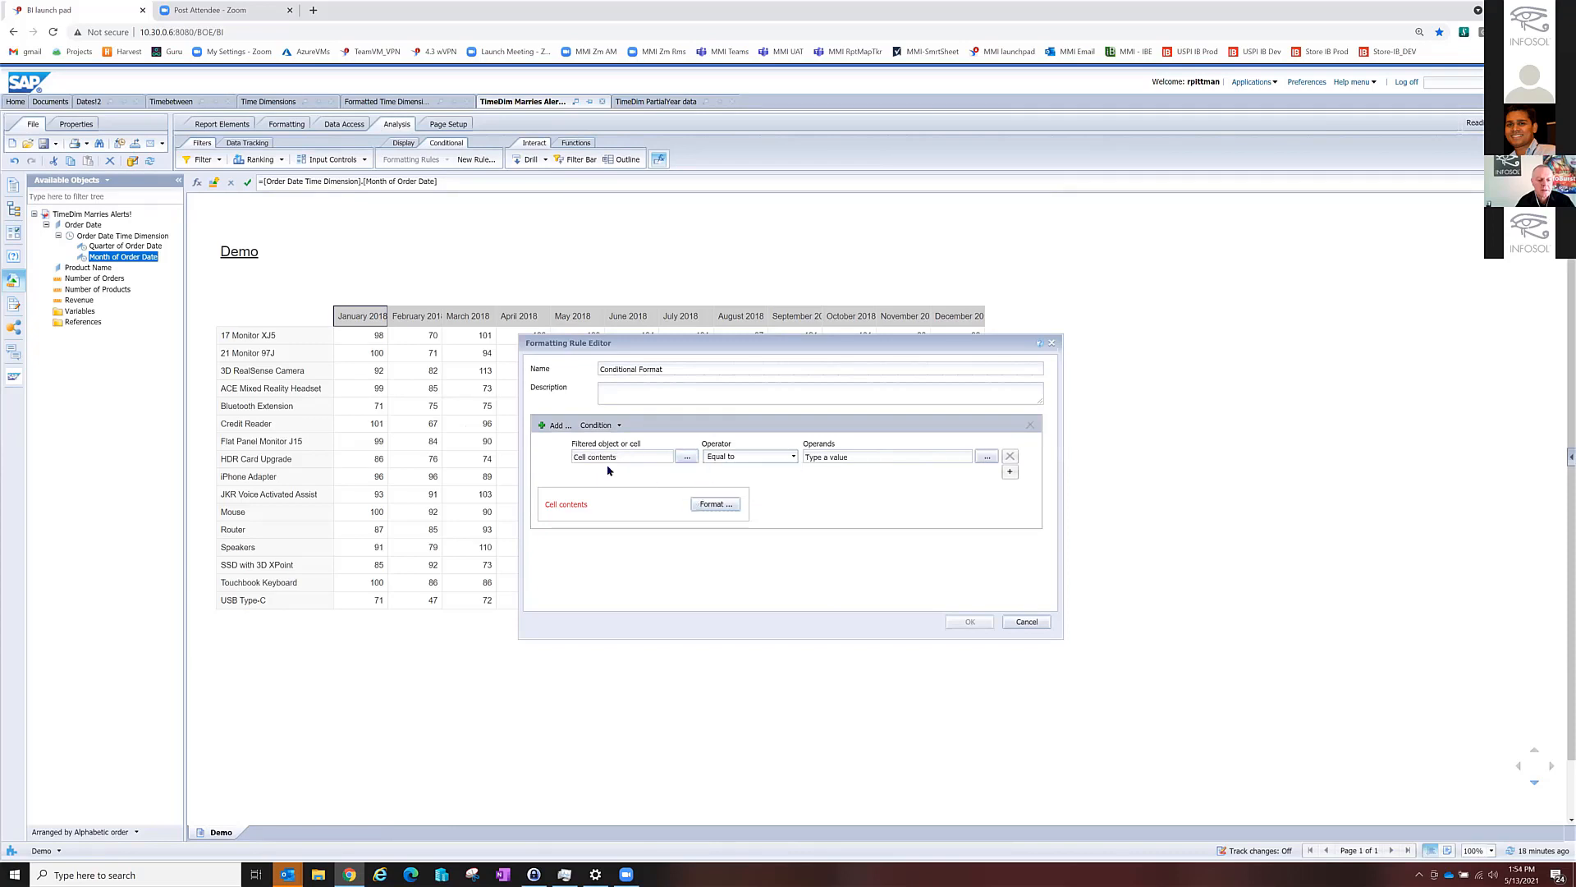
left_click(988, 458)
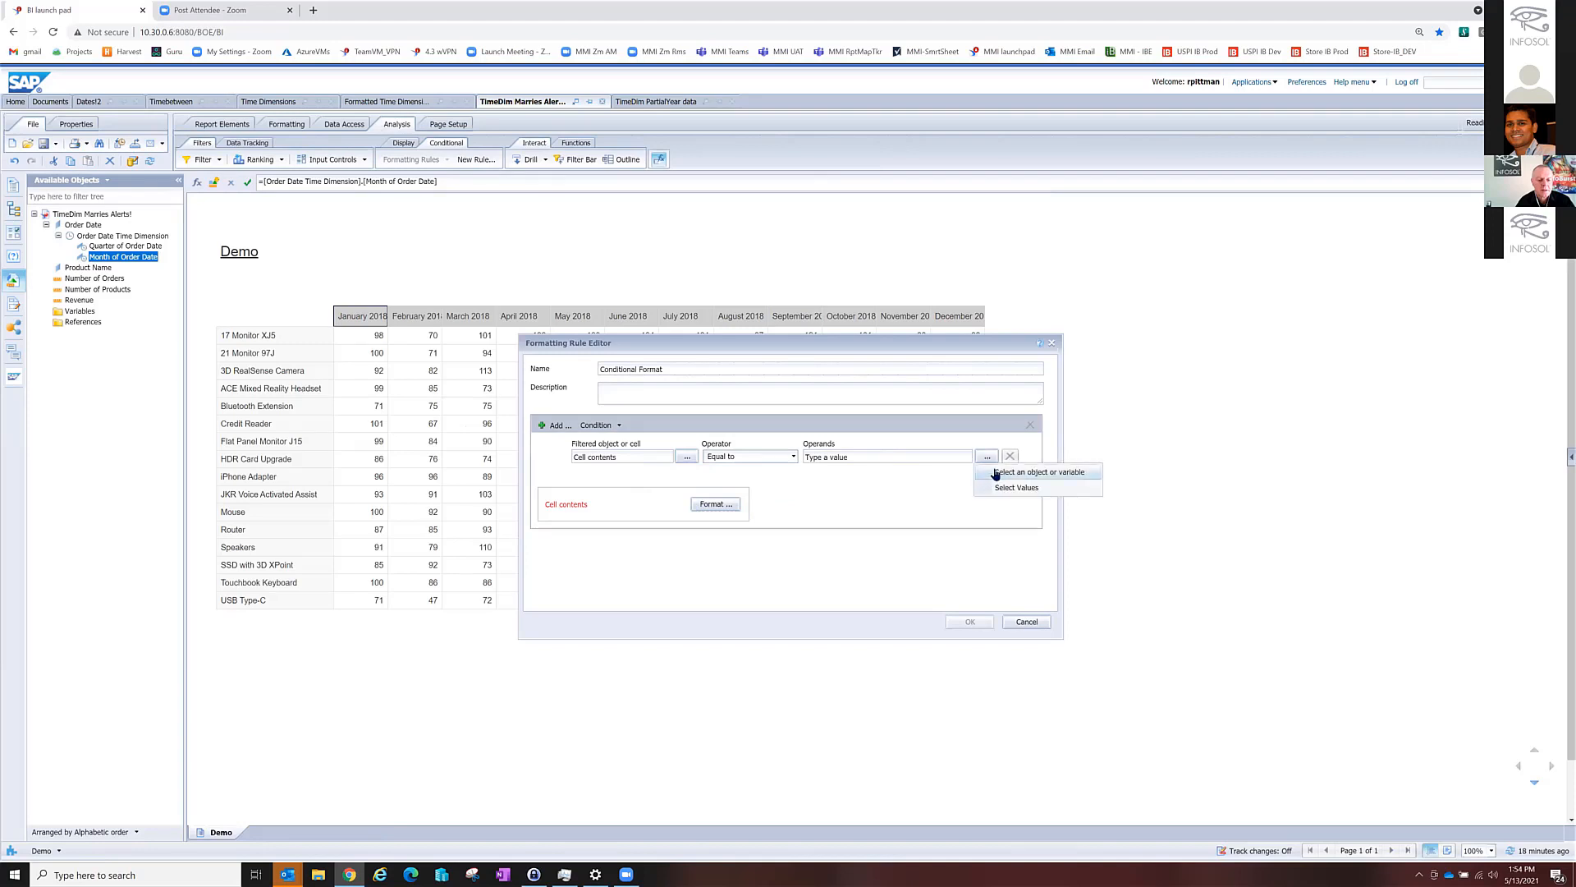
left_click(996, 473)
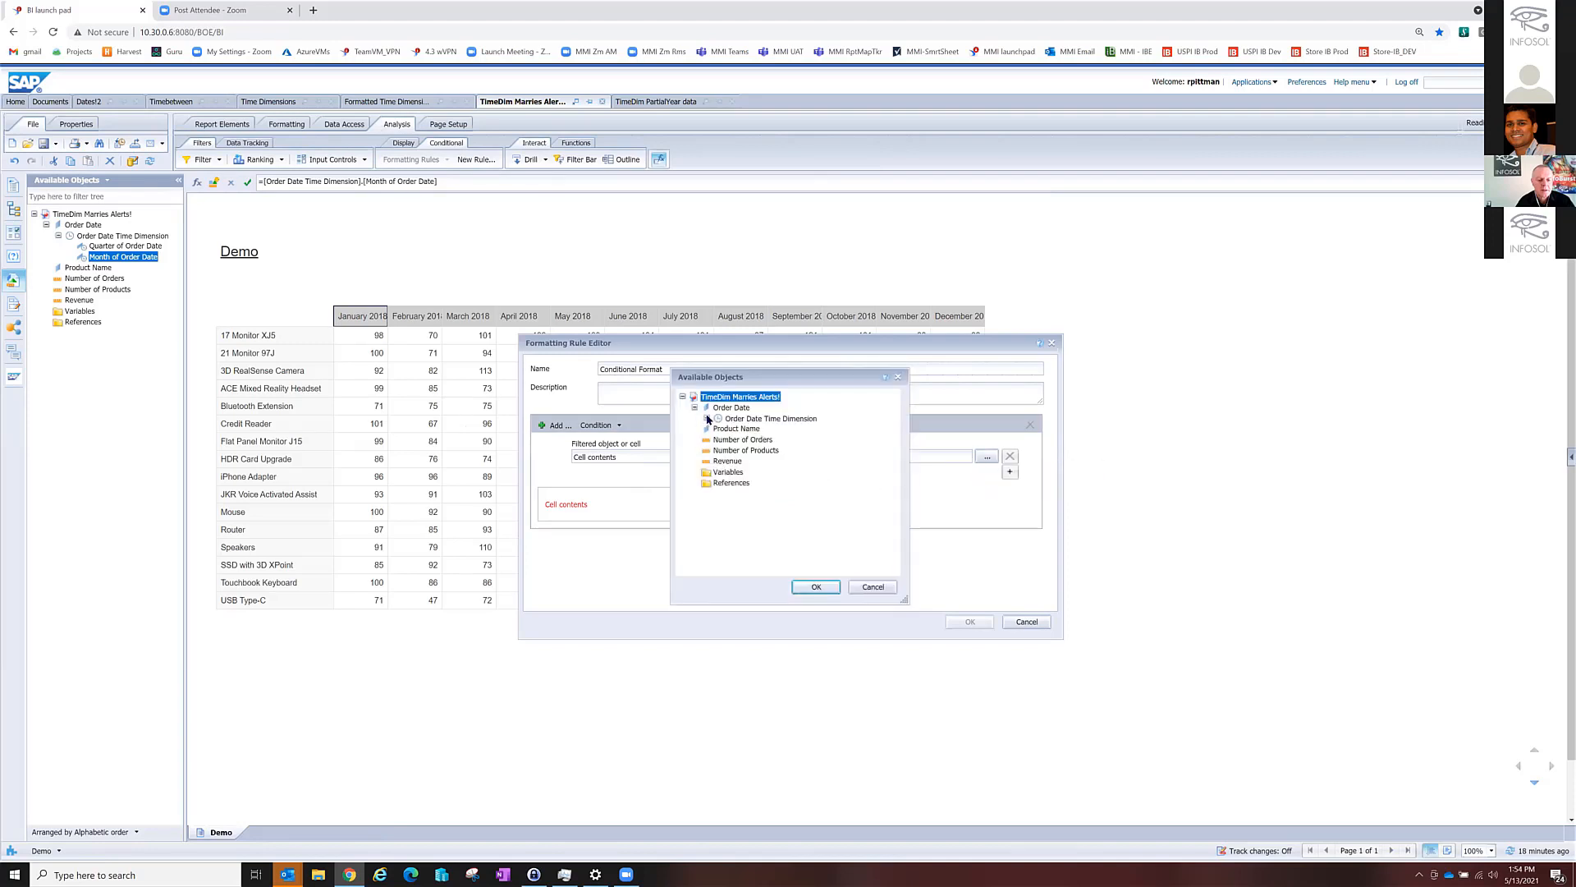
left_click(767, 440)
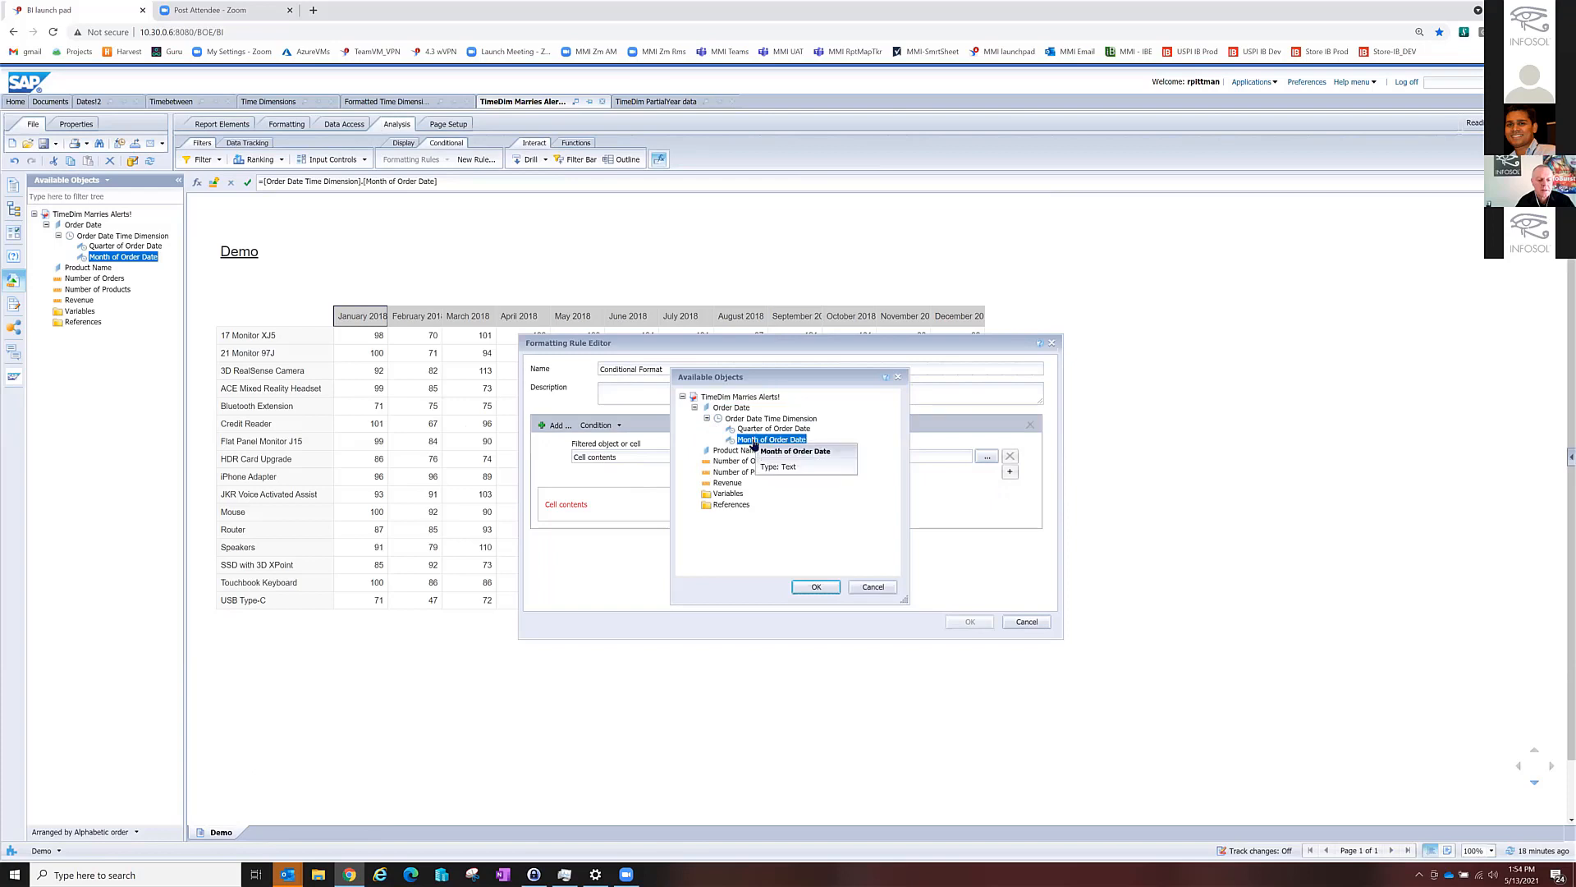
left_click(818, 587)
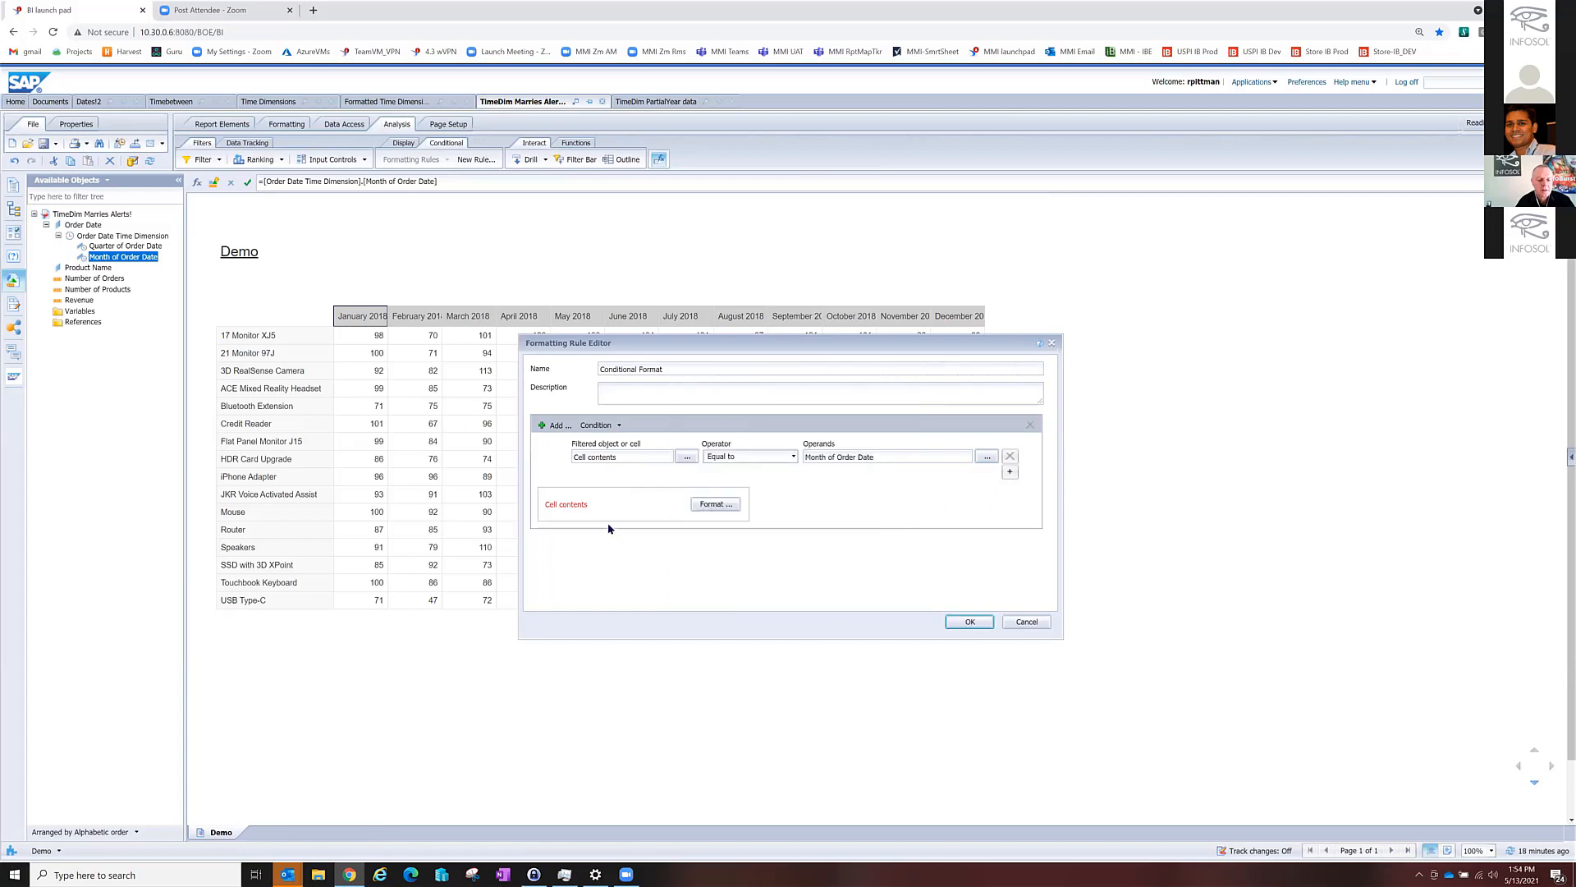
Set the rule's display formula to =Left([Order Date Time Dimension].[Month of Order Date];3).
left_click(730, 504)
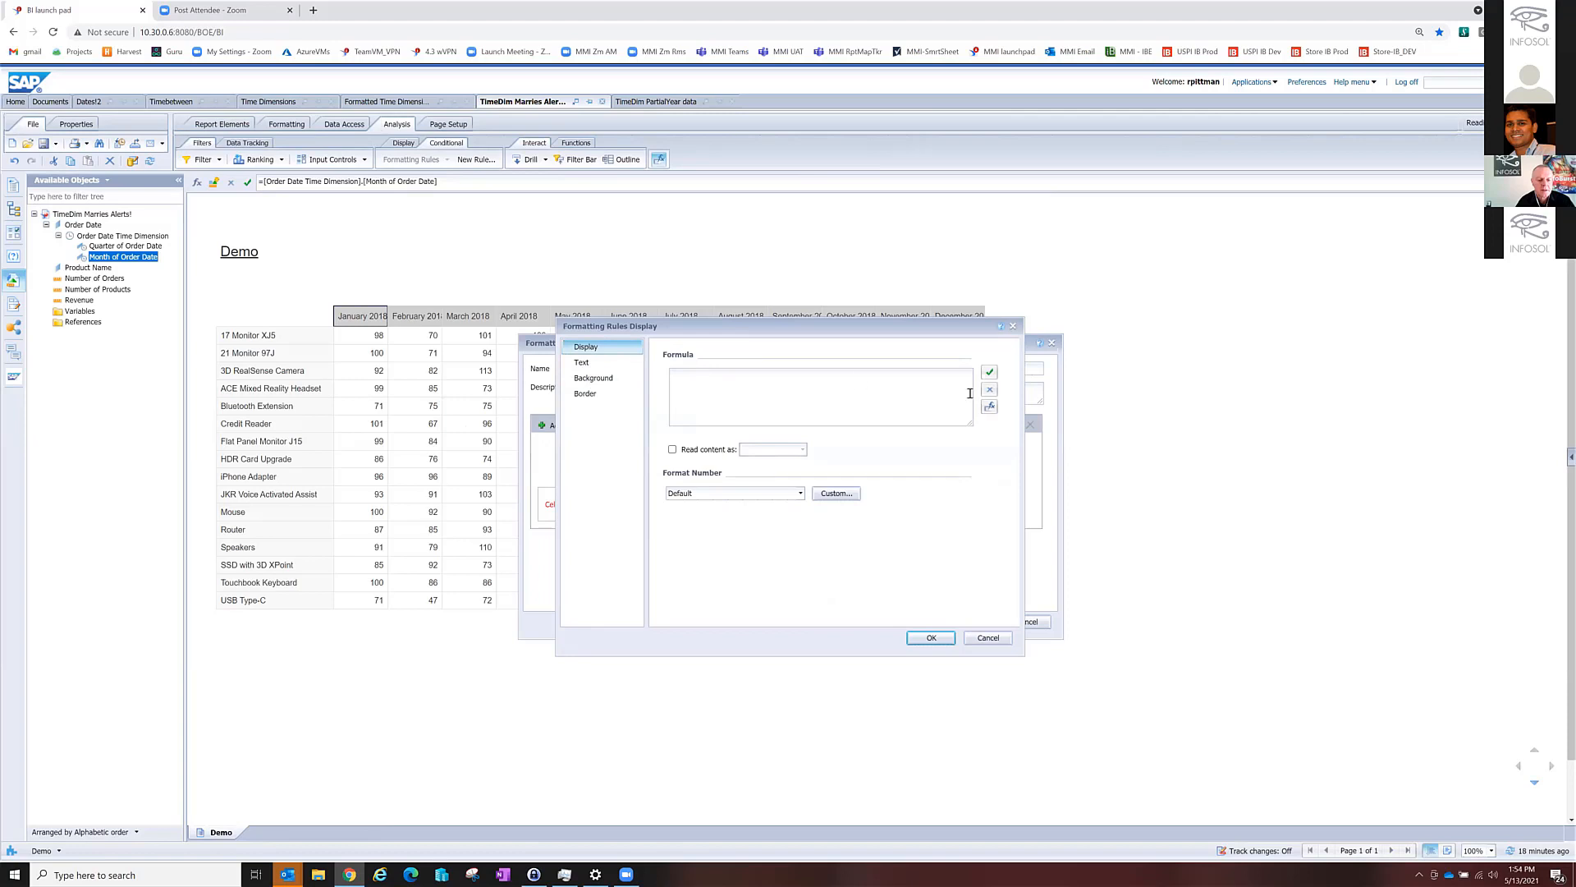
left_click(803, 395)
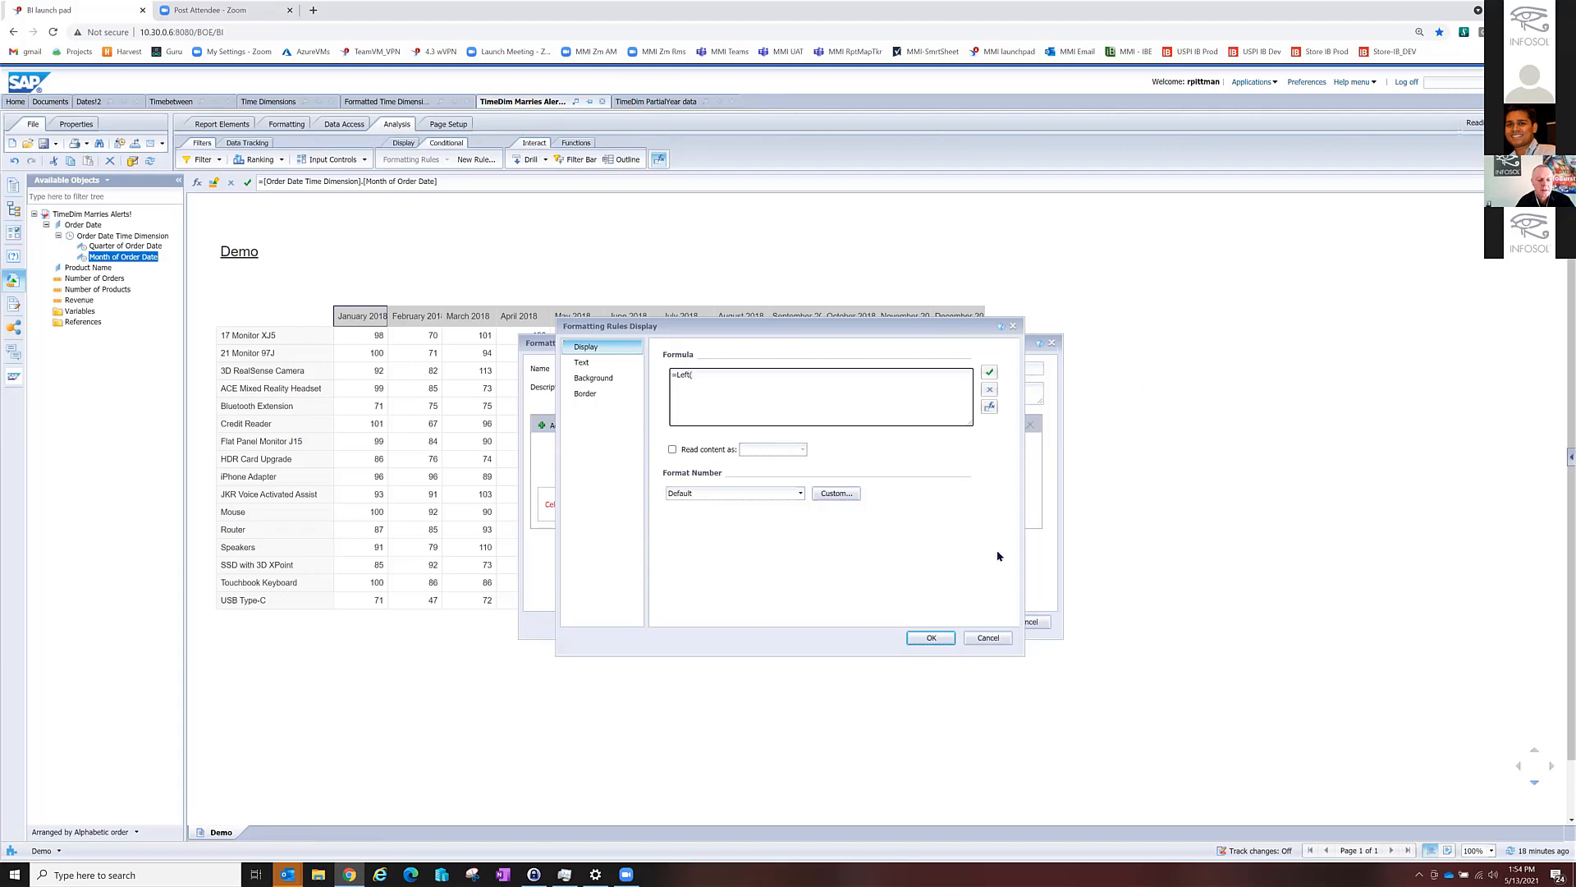
left_click(989, 406)
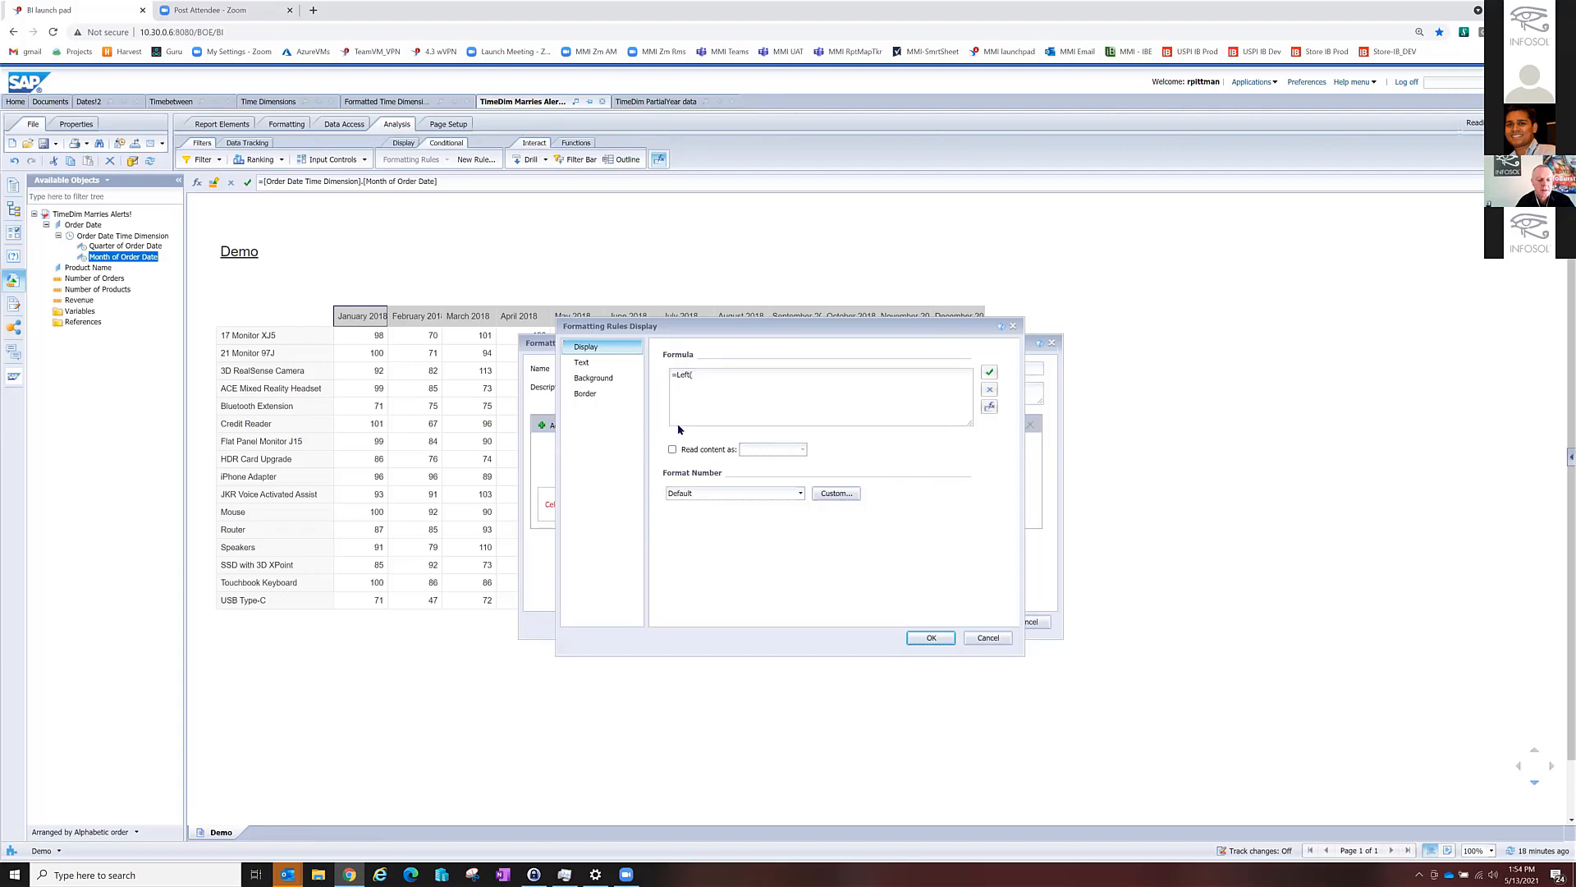
left_click(641, 467)
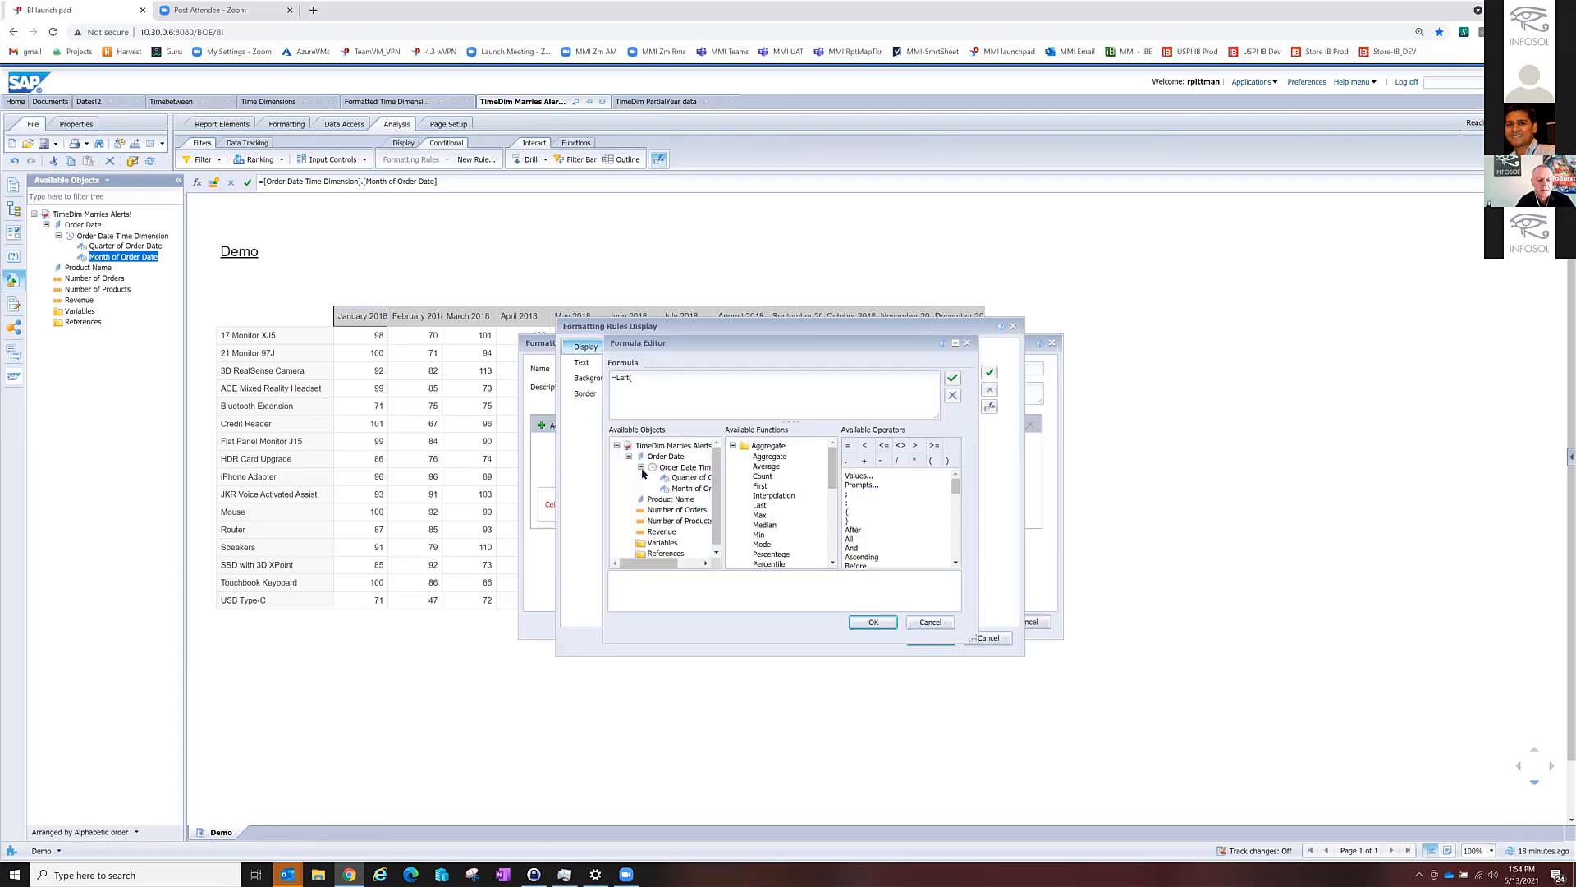
left_click(676, 489)
double_click(676, 489)
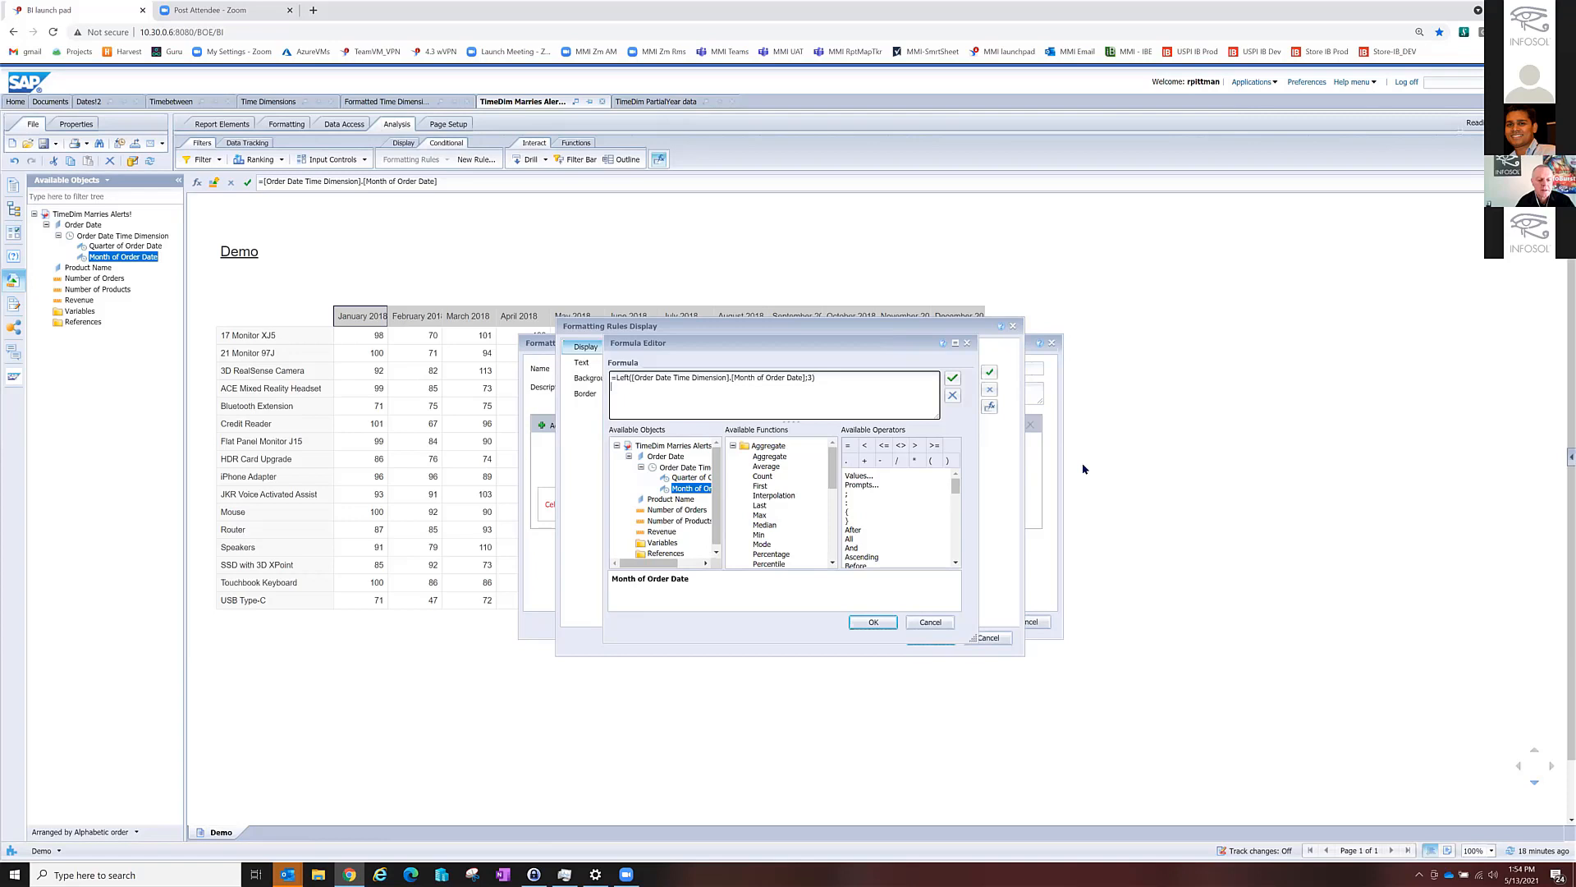
left_click(858, 626)
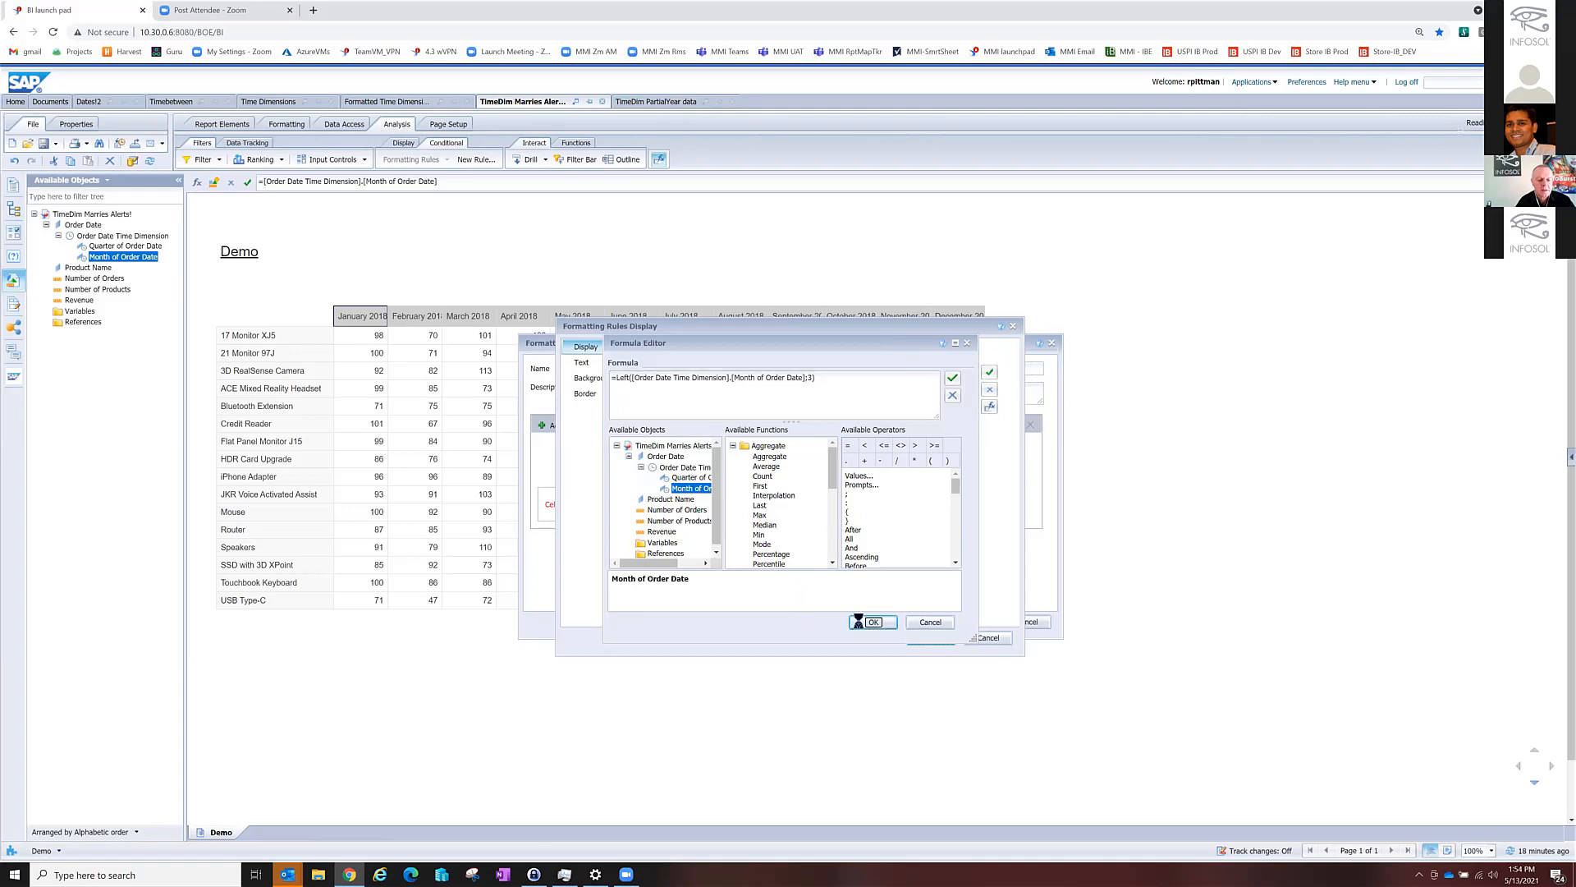
Set the month condition's text format to bold black.
left_click(608, 363)
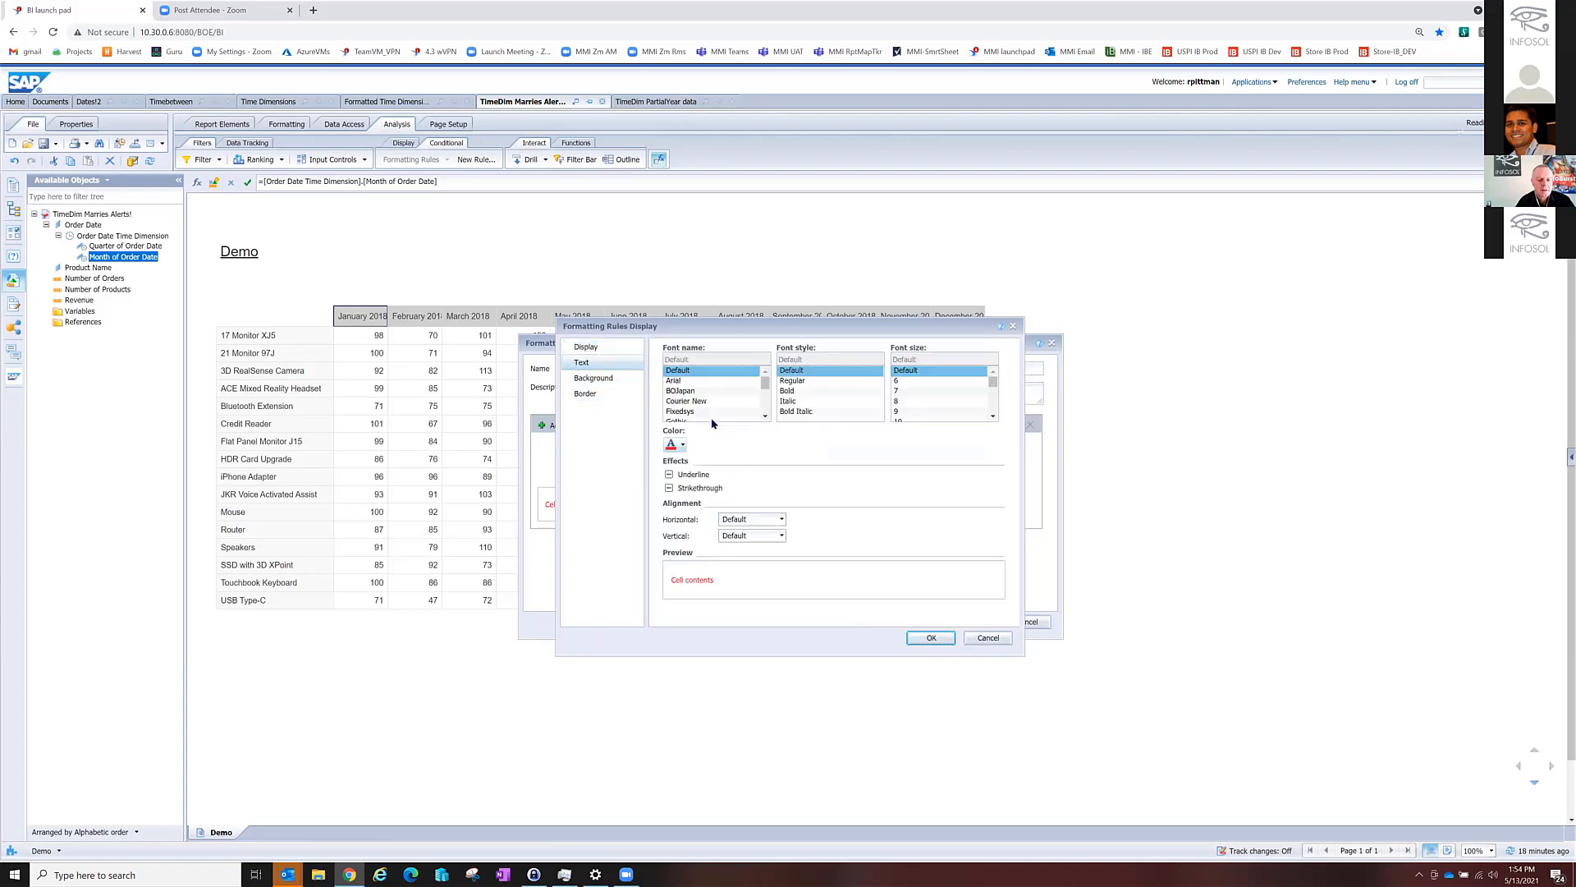
left_click(683, 445)
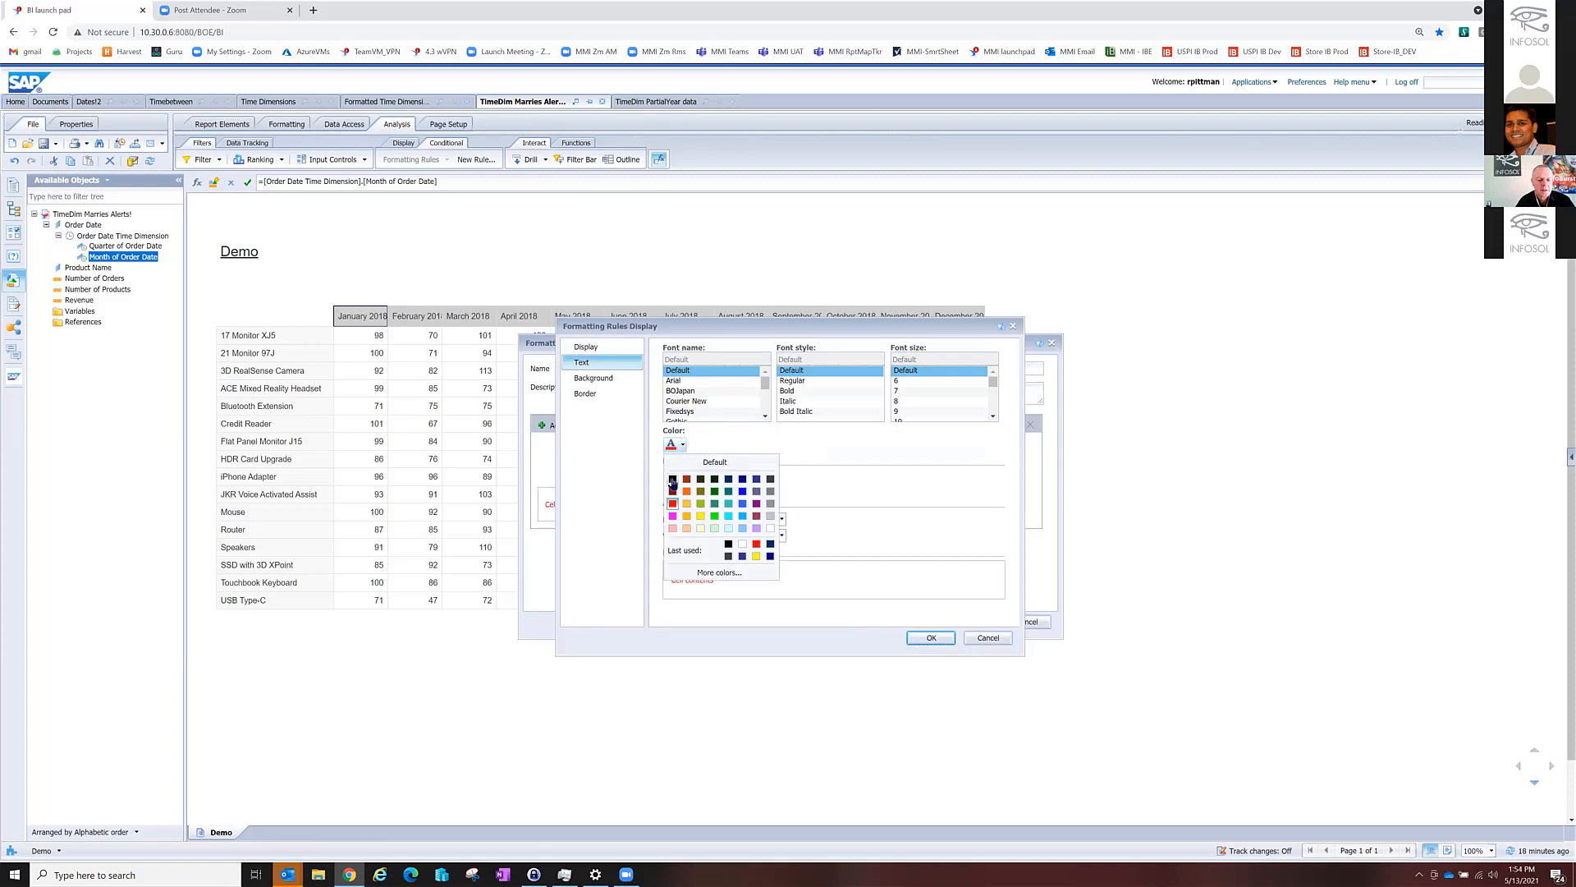
left_click(674, 484)
left_click(799, 392)
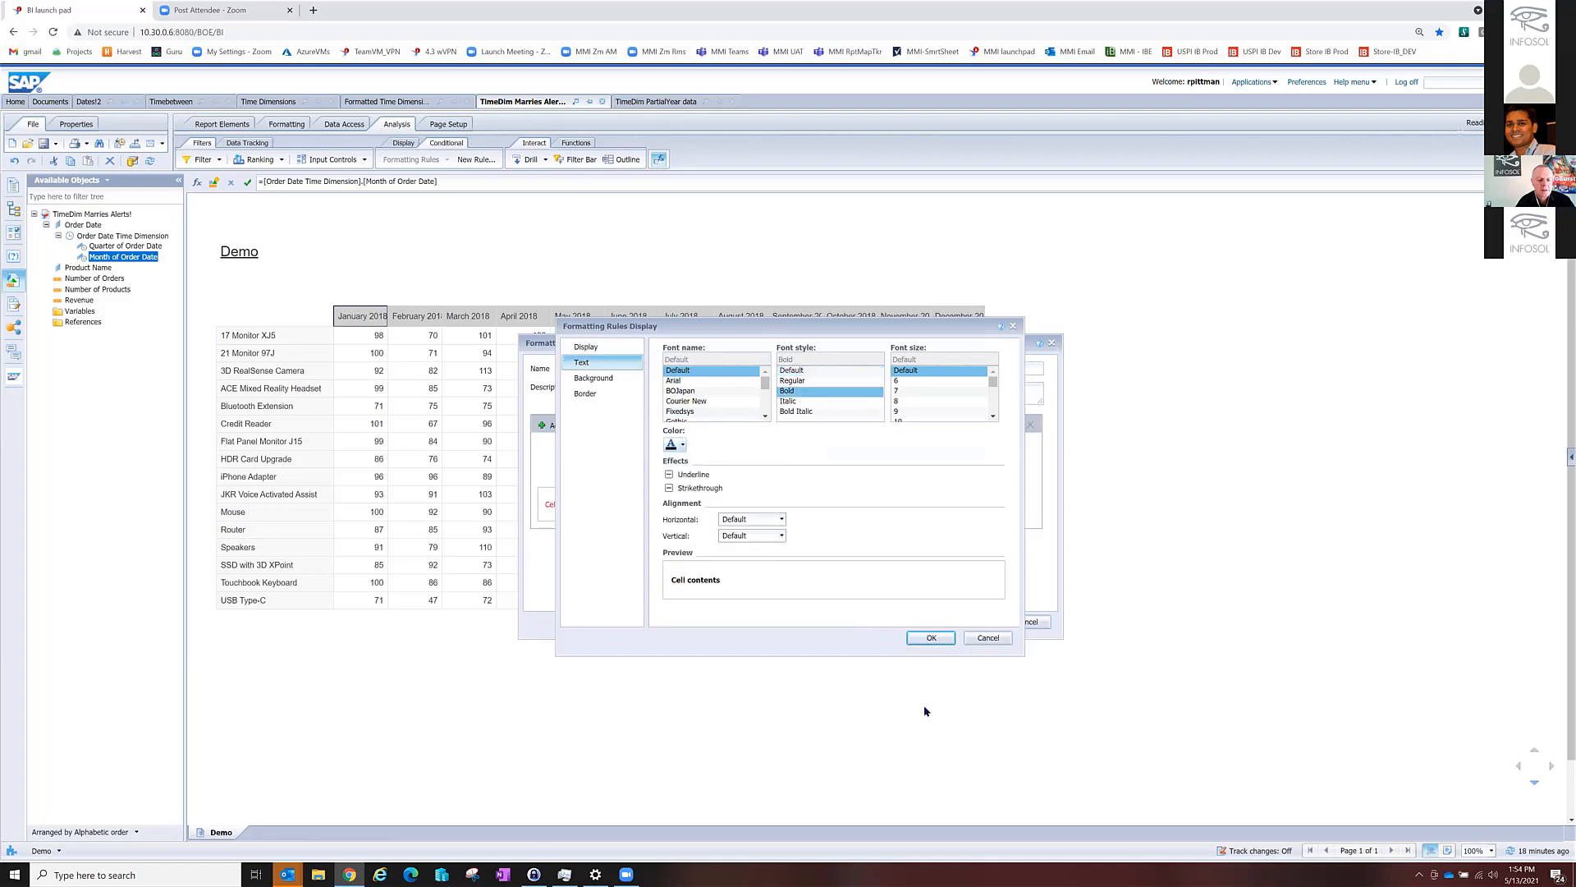
left_click(929, 638)
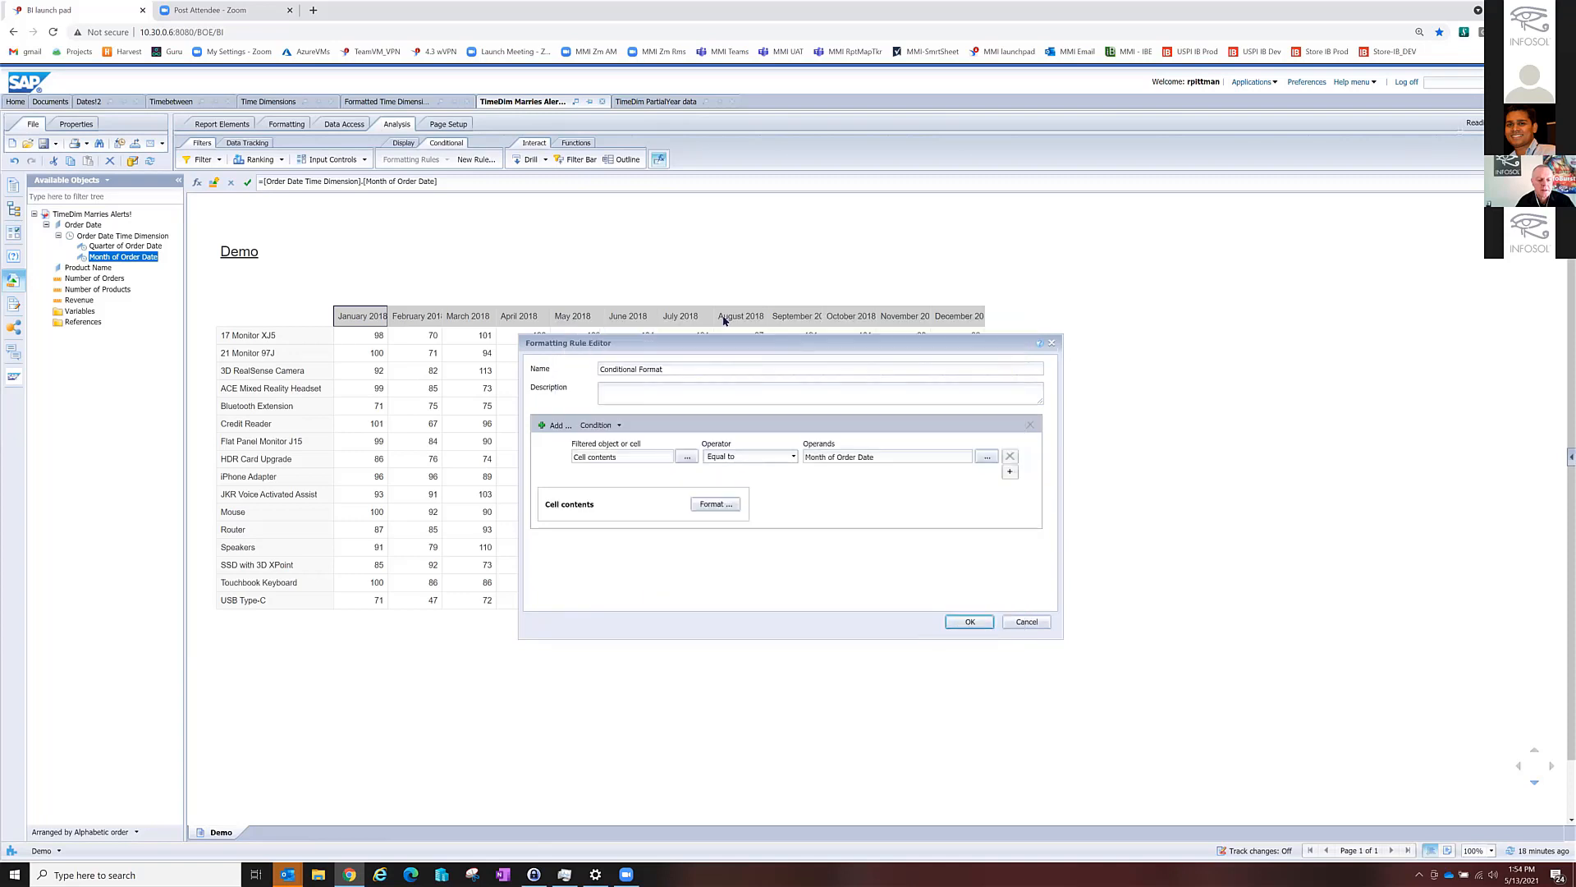
Add a second condition to the rule with cell contents equal to Quarter of Order Date.
left_click(551, 425)
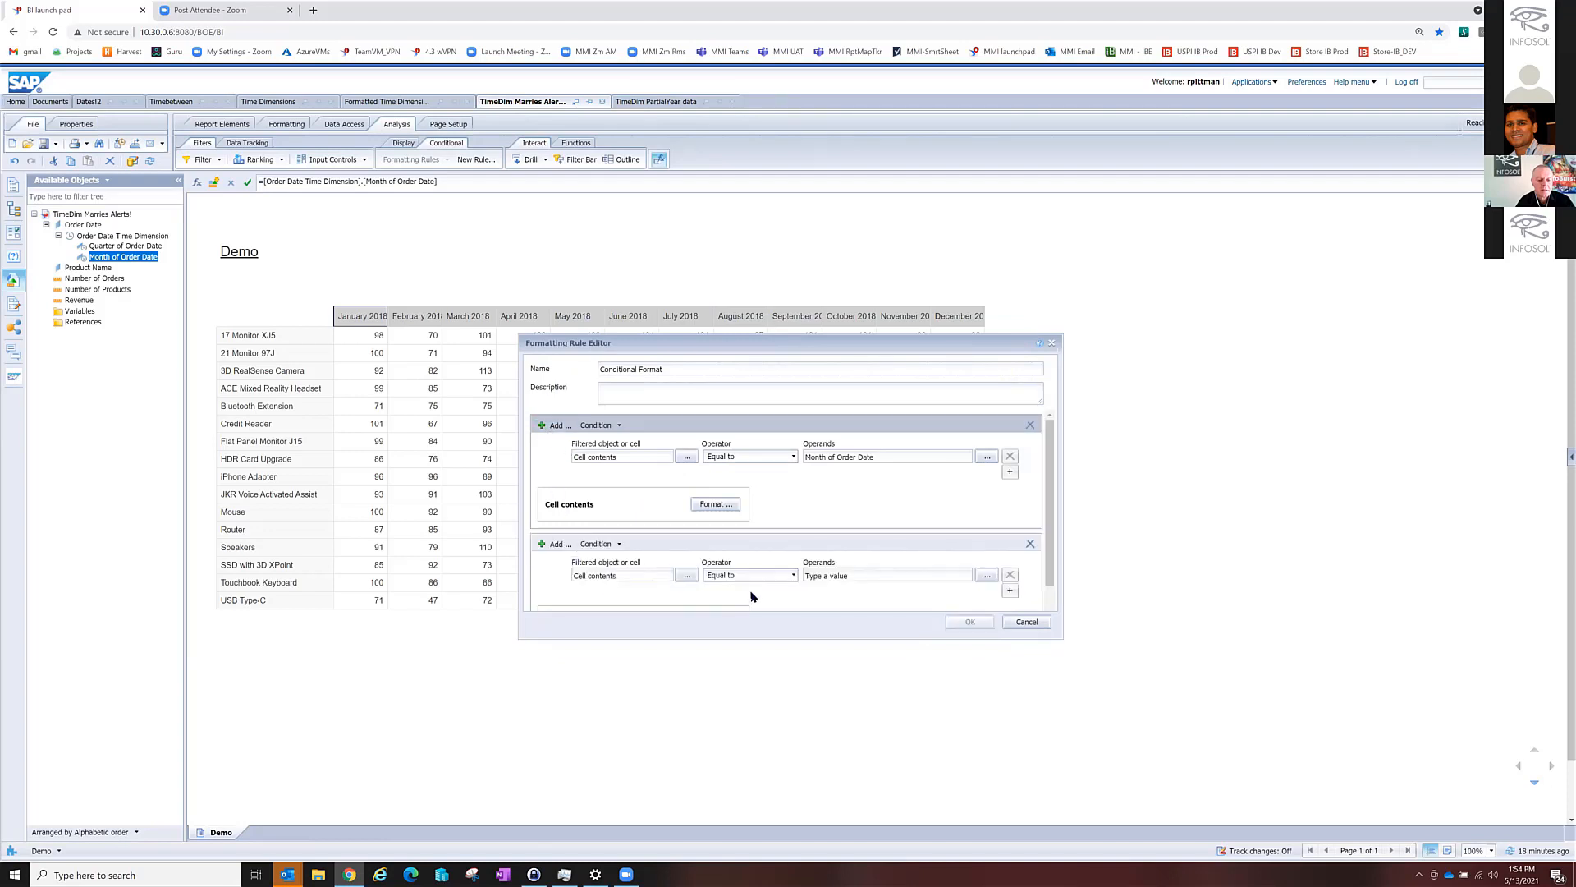
left_click(986, 576)
left_click(1018, 591)
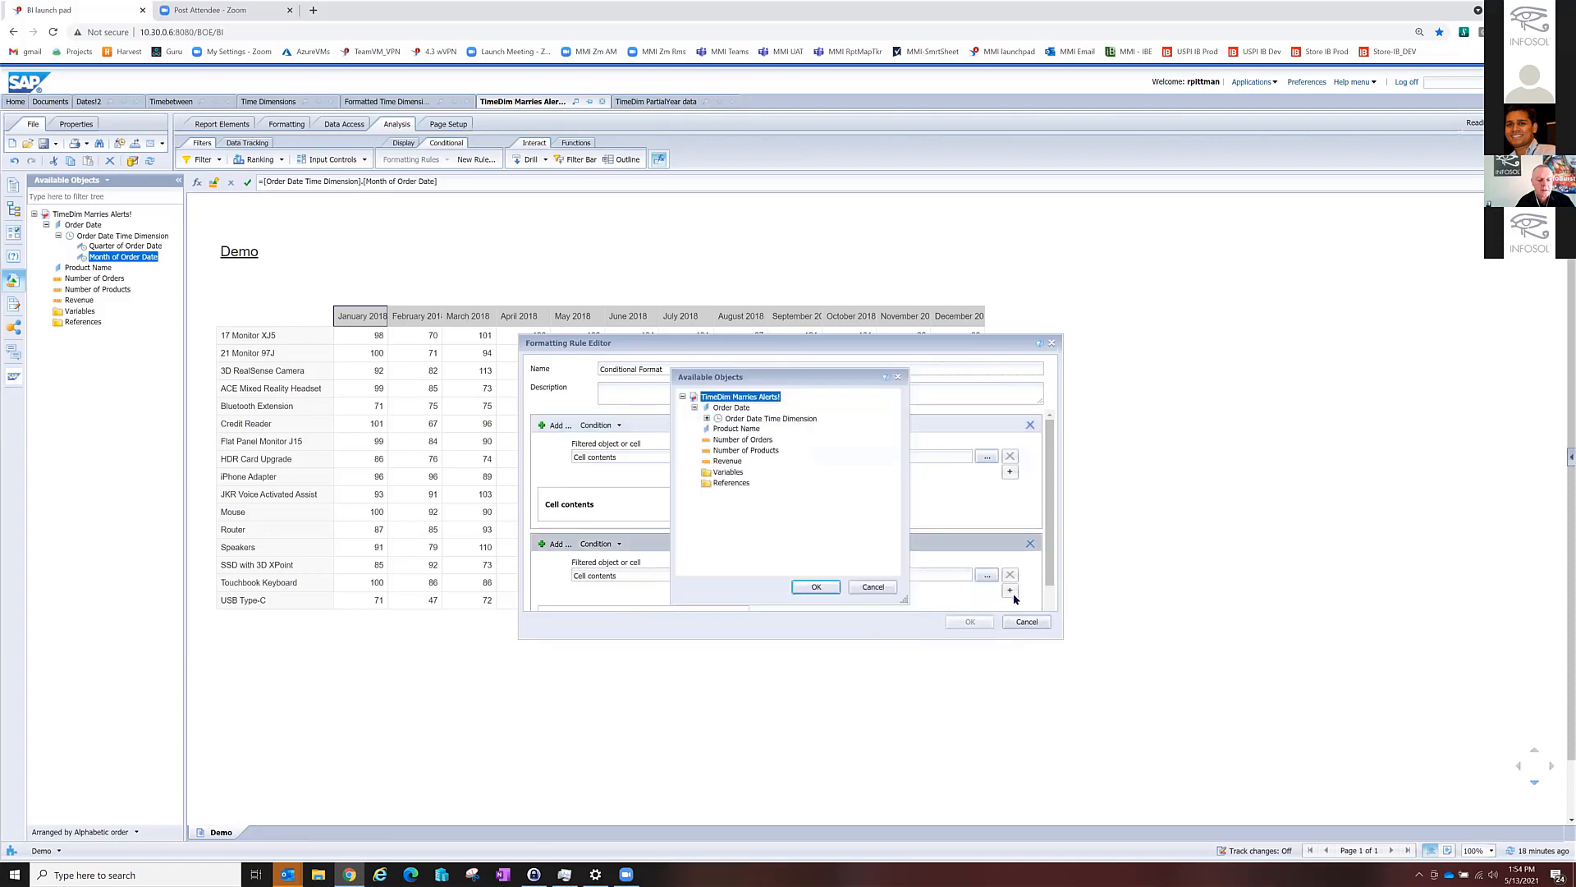
left_click(707, 420)
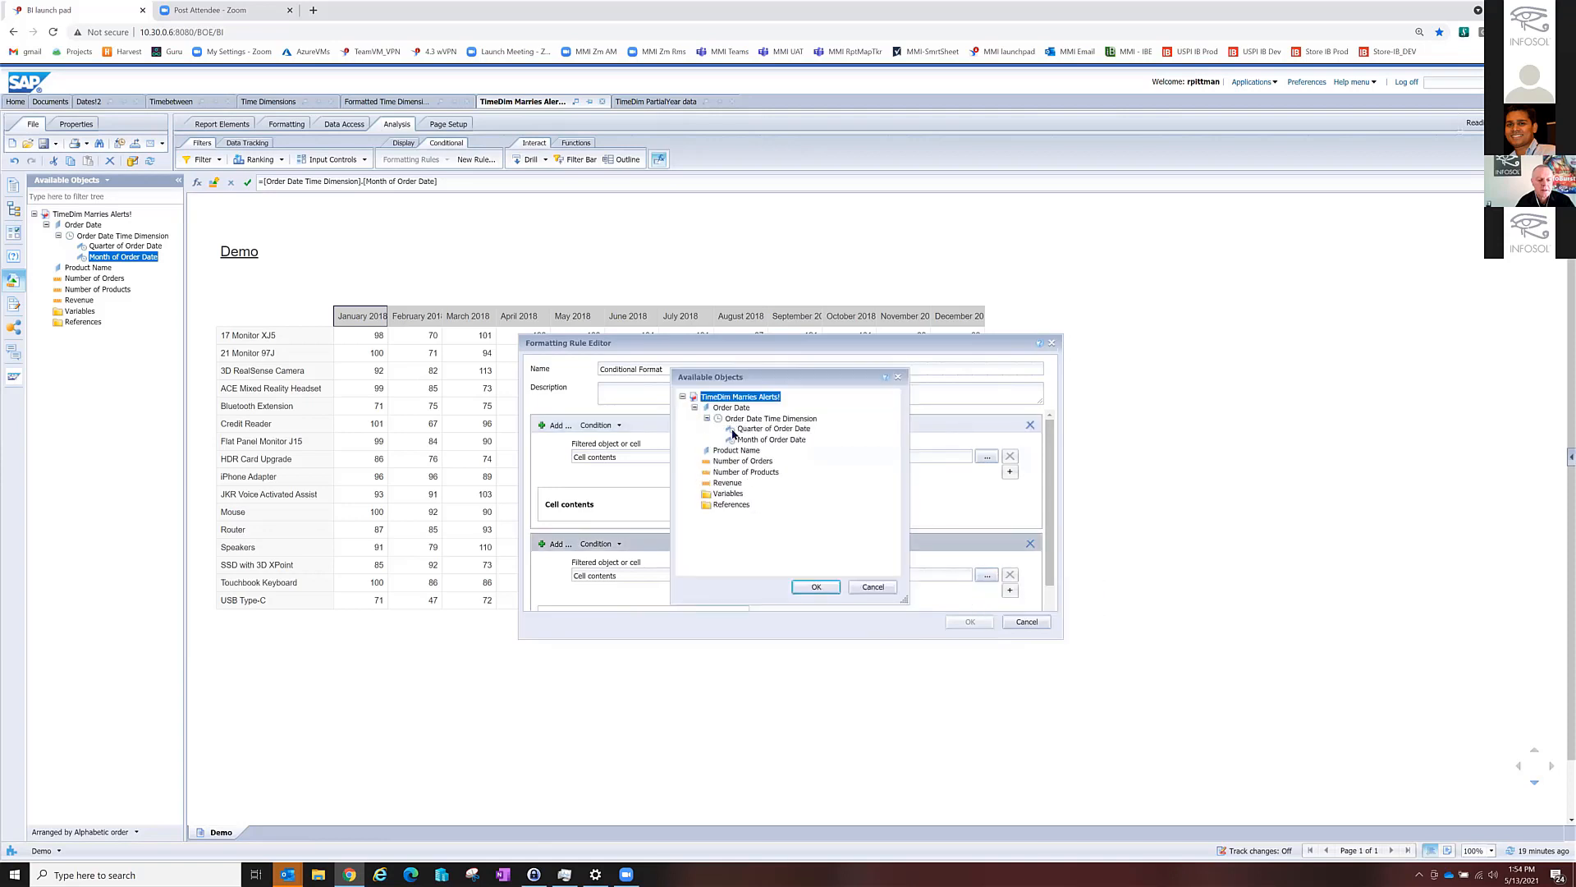
left_click(733, 429)
left_click(816, 586)
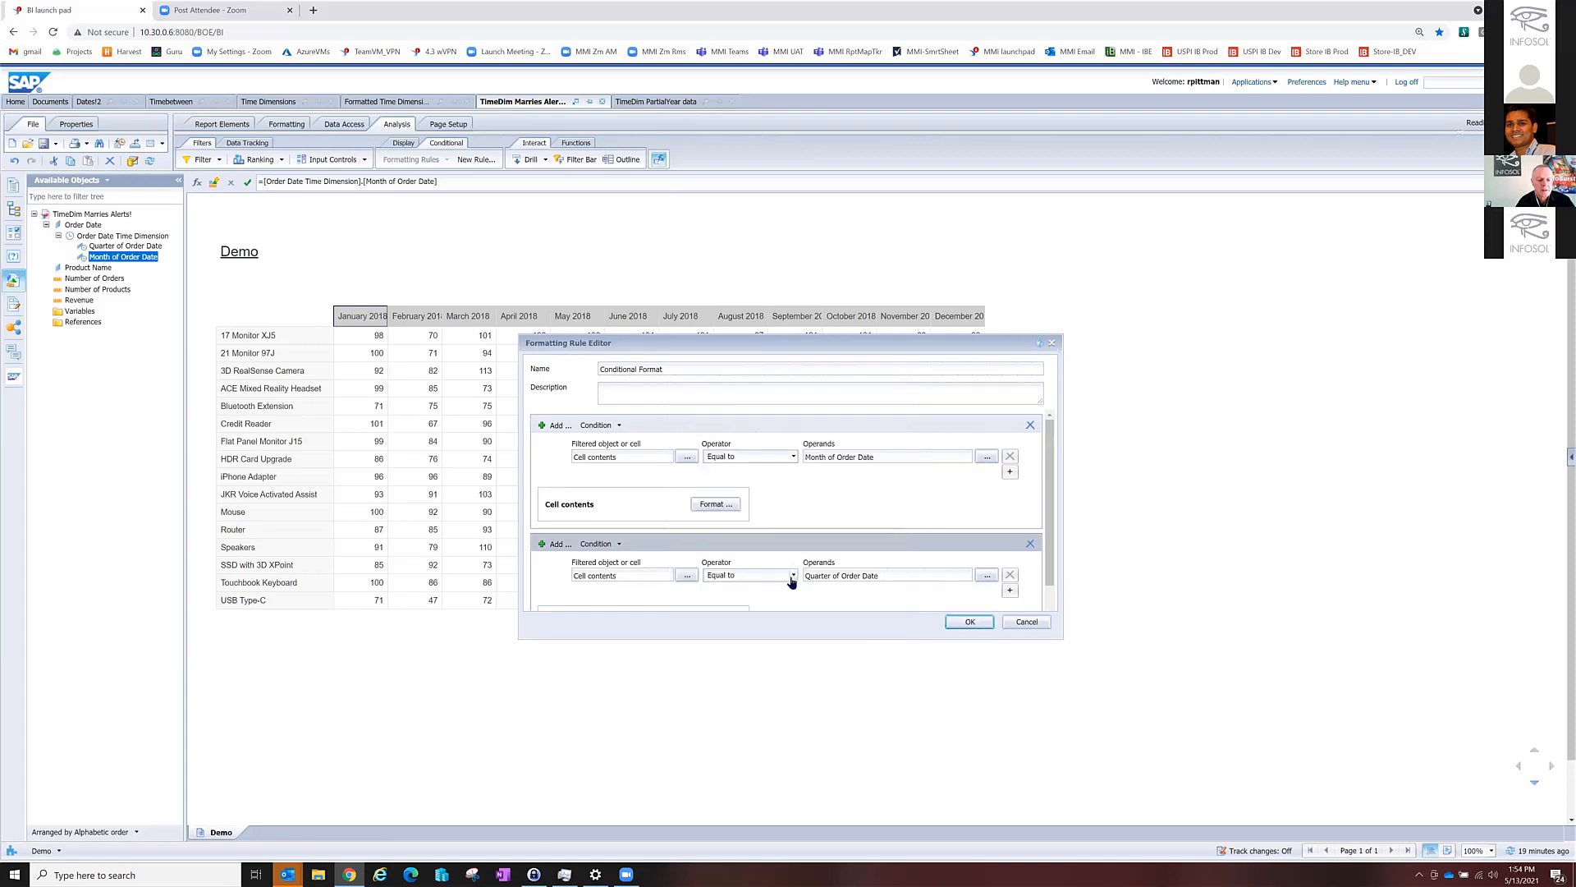
Set the quarter condition's display formula to =Left([Order Date Time Dimension].[Quarter of Order Date];2).
scroll(790, 581, "down", 2)
left_click(720, 598)
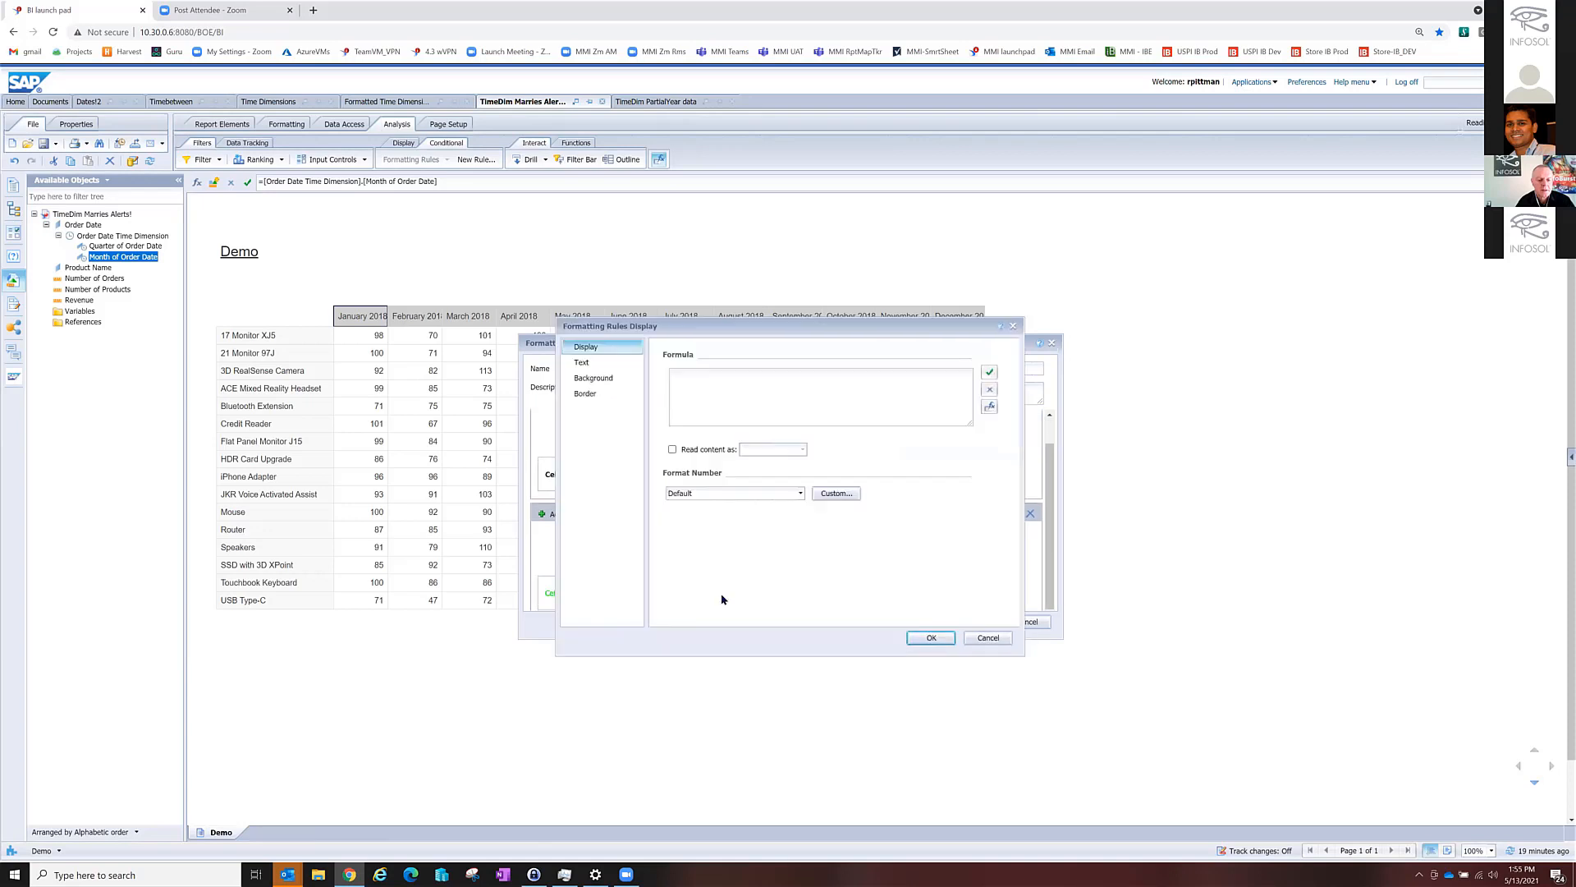
left_click(718, 376)
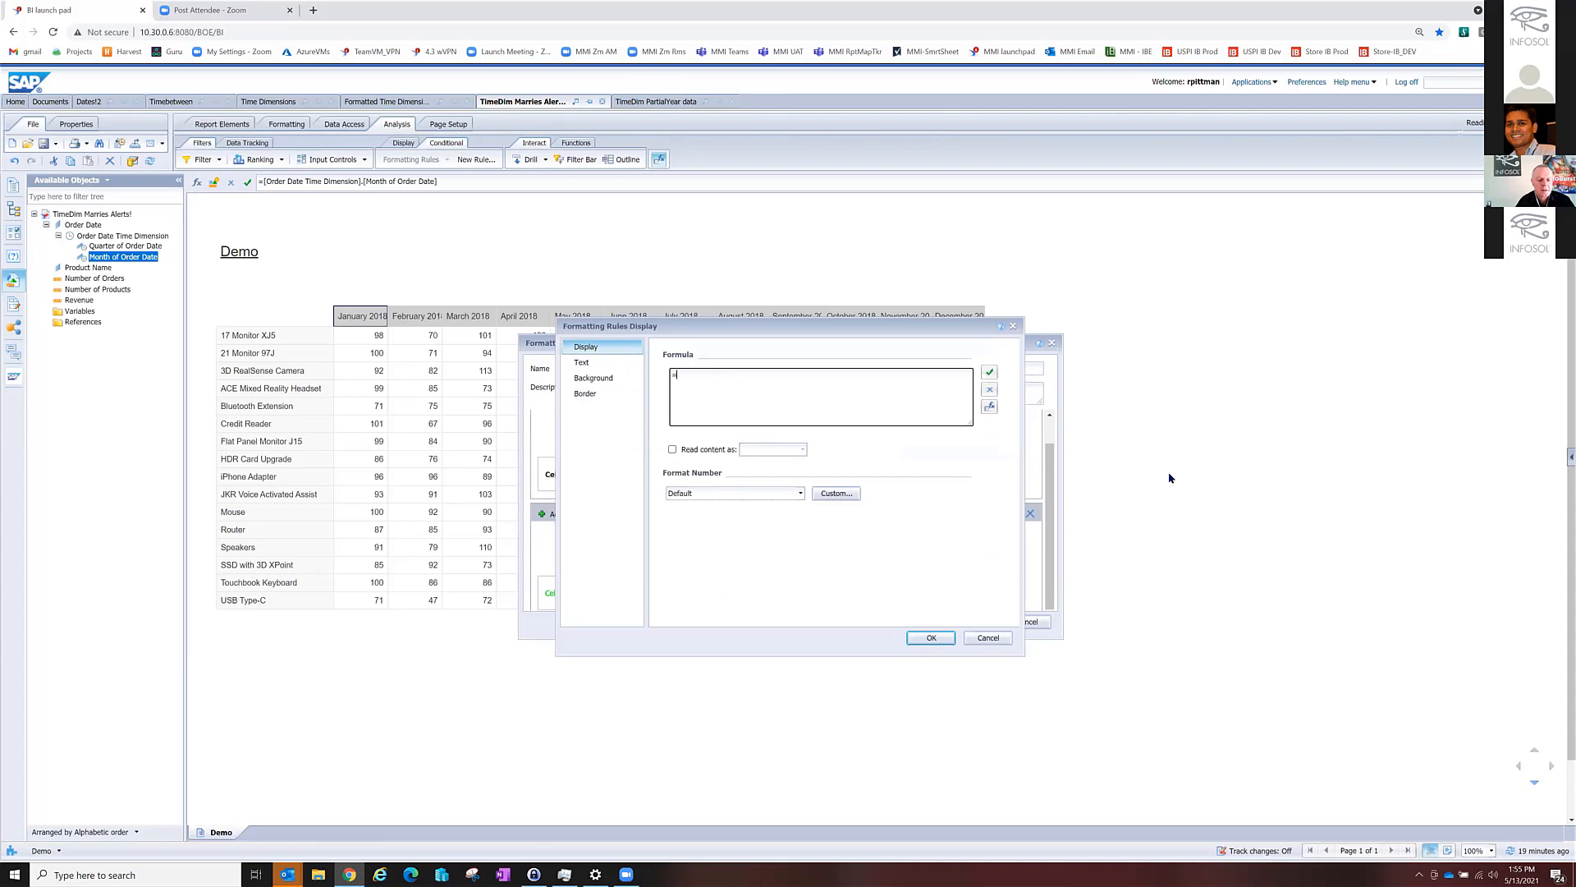
type("=Left(")
left_click(989, 407)
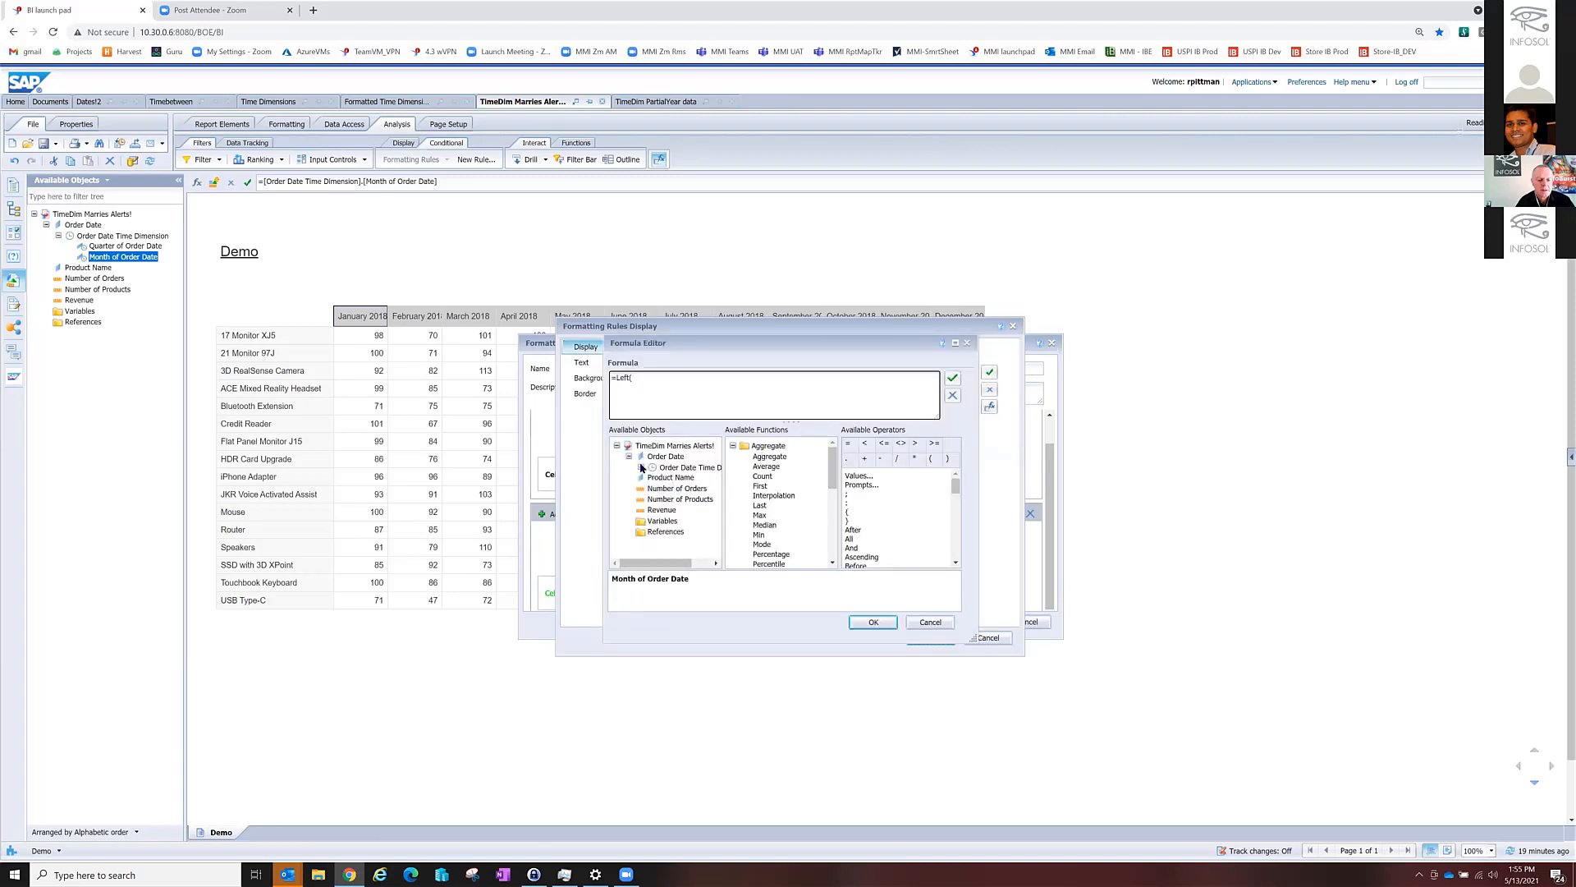
left_click(642, 467)
double_click(698, 478)
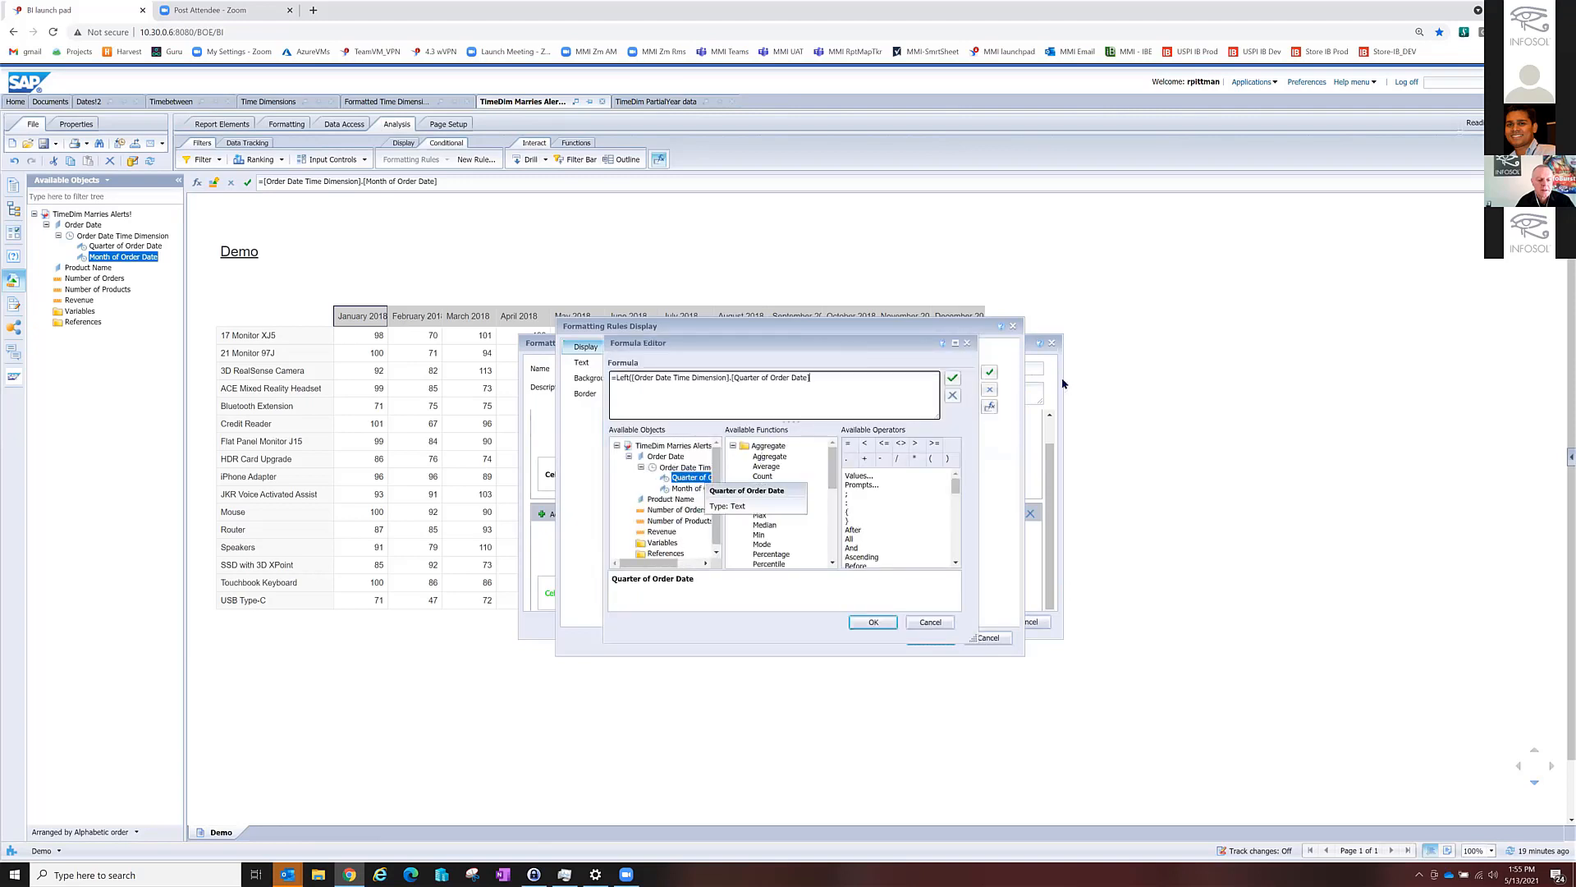
type(";2")
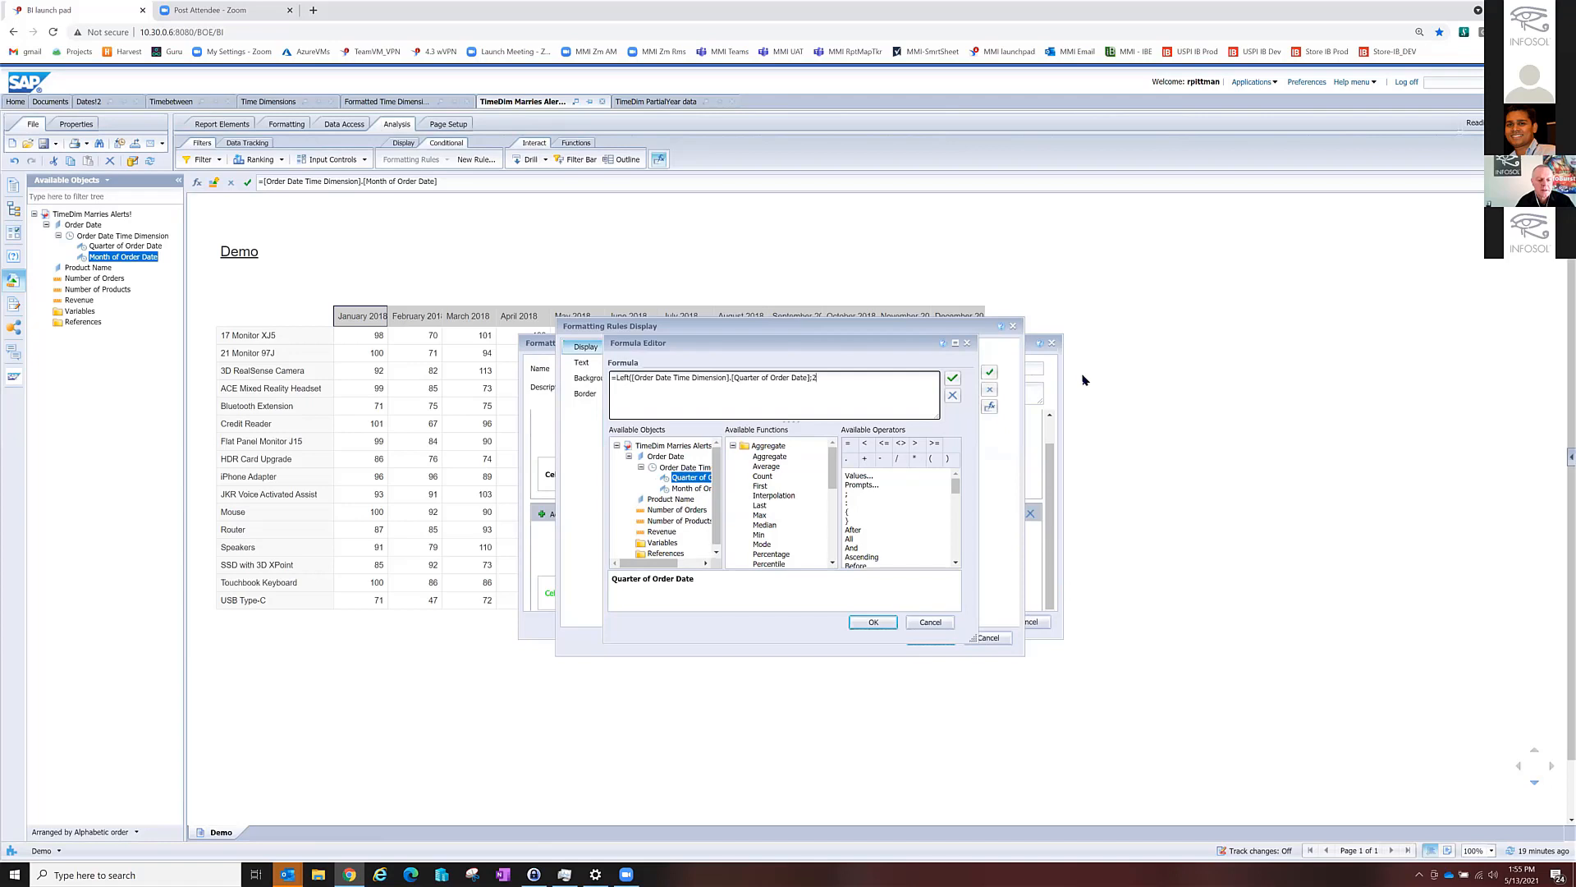
type(")")
left_click(870, 623)
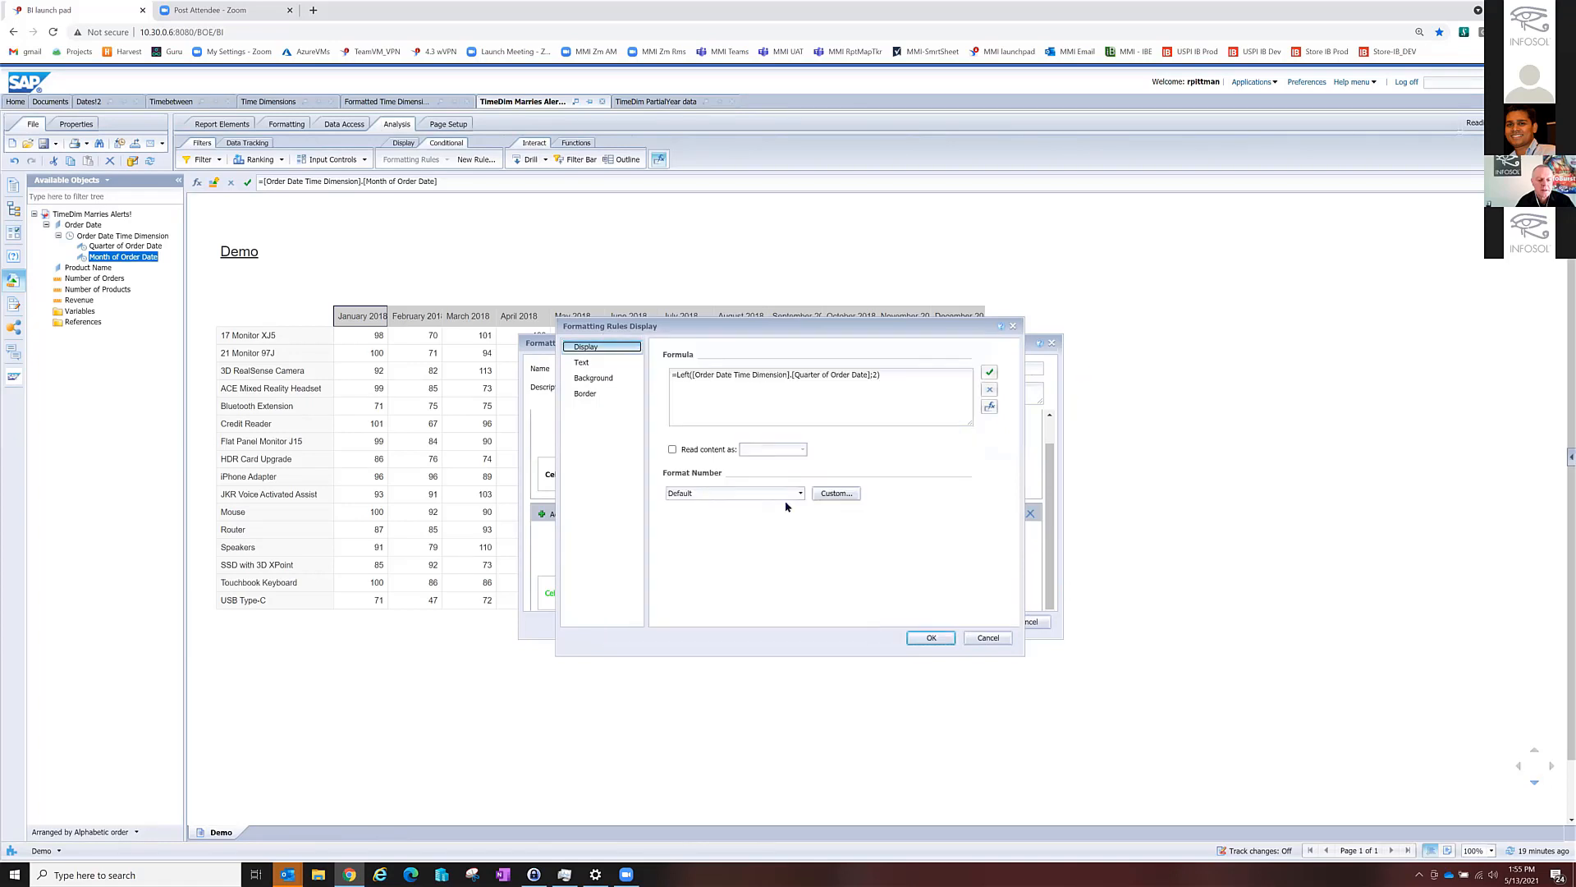
Set the quarter condition's text format to bold black and apply the formatting rule to the header.
left_click(602, 364)
left_click(682, 444)
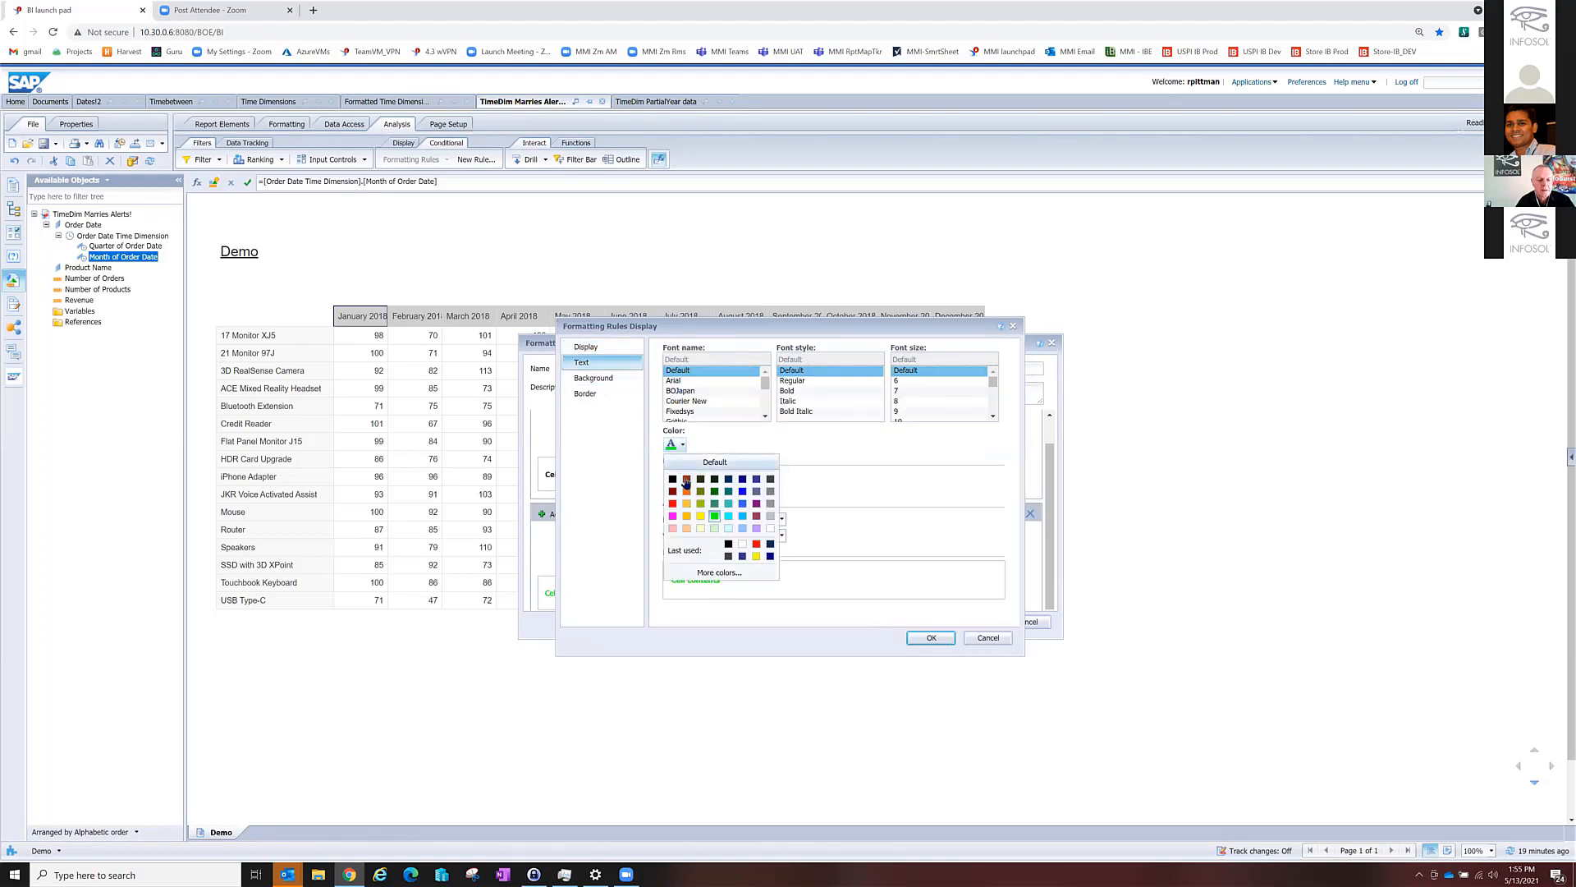
left_click(794, 396)
left_click(931, 638)
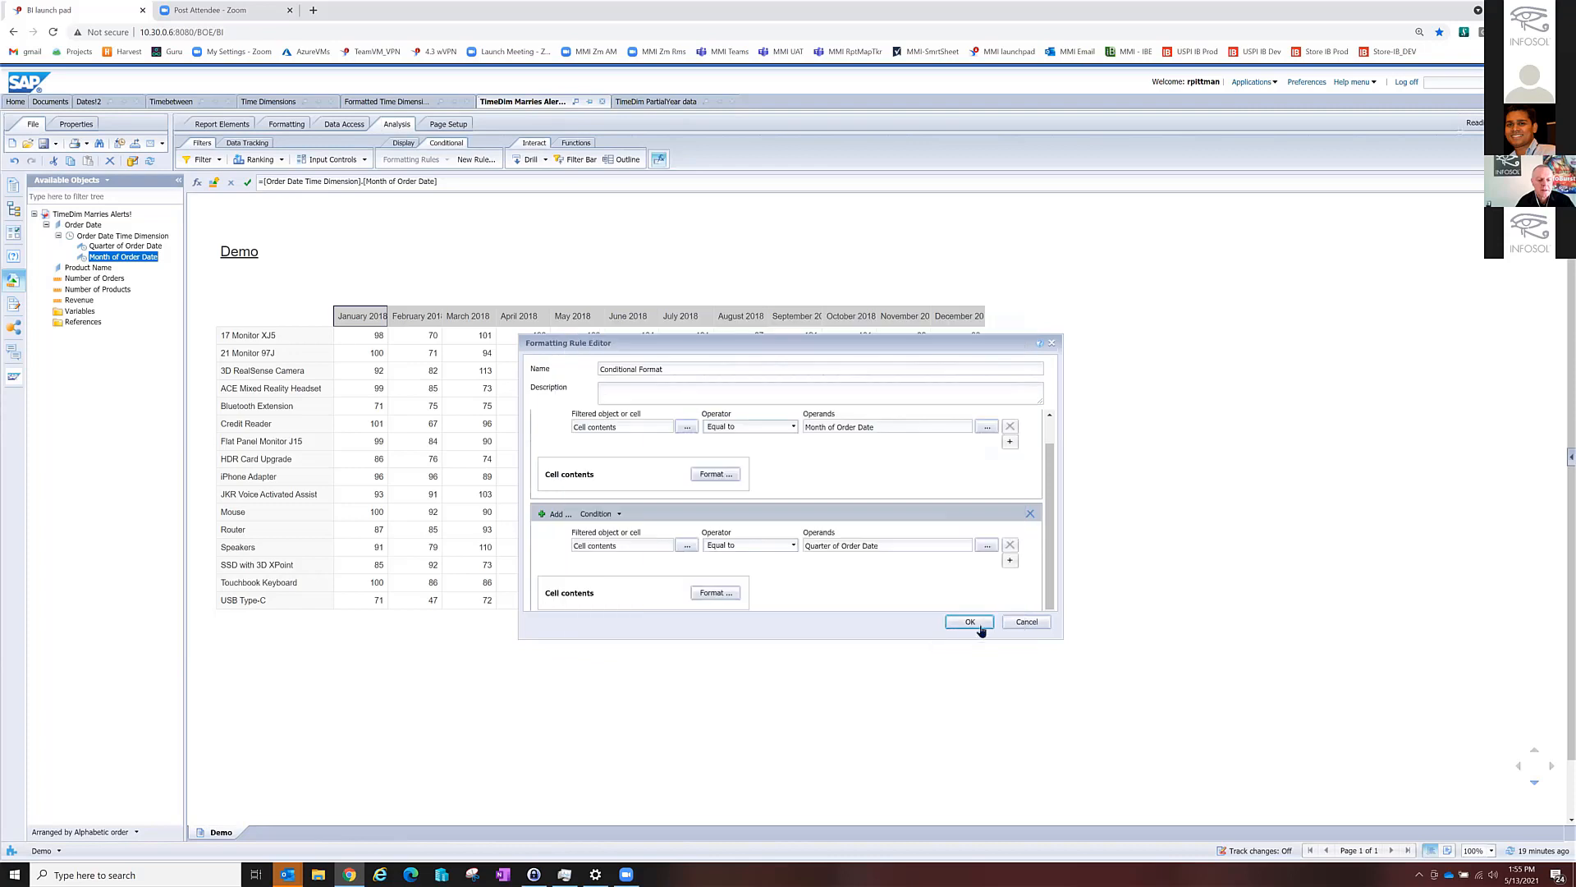
left_click(976, 624)
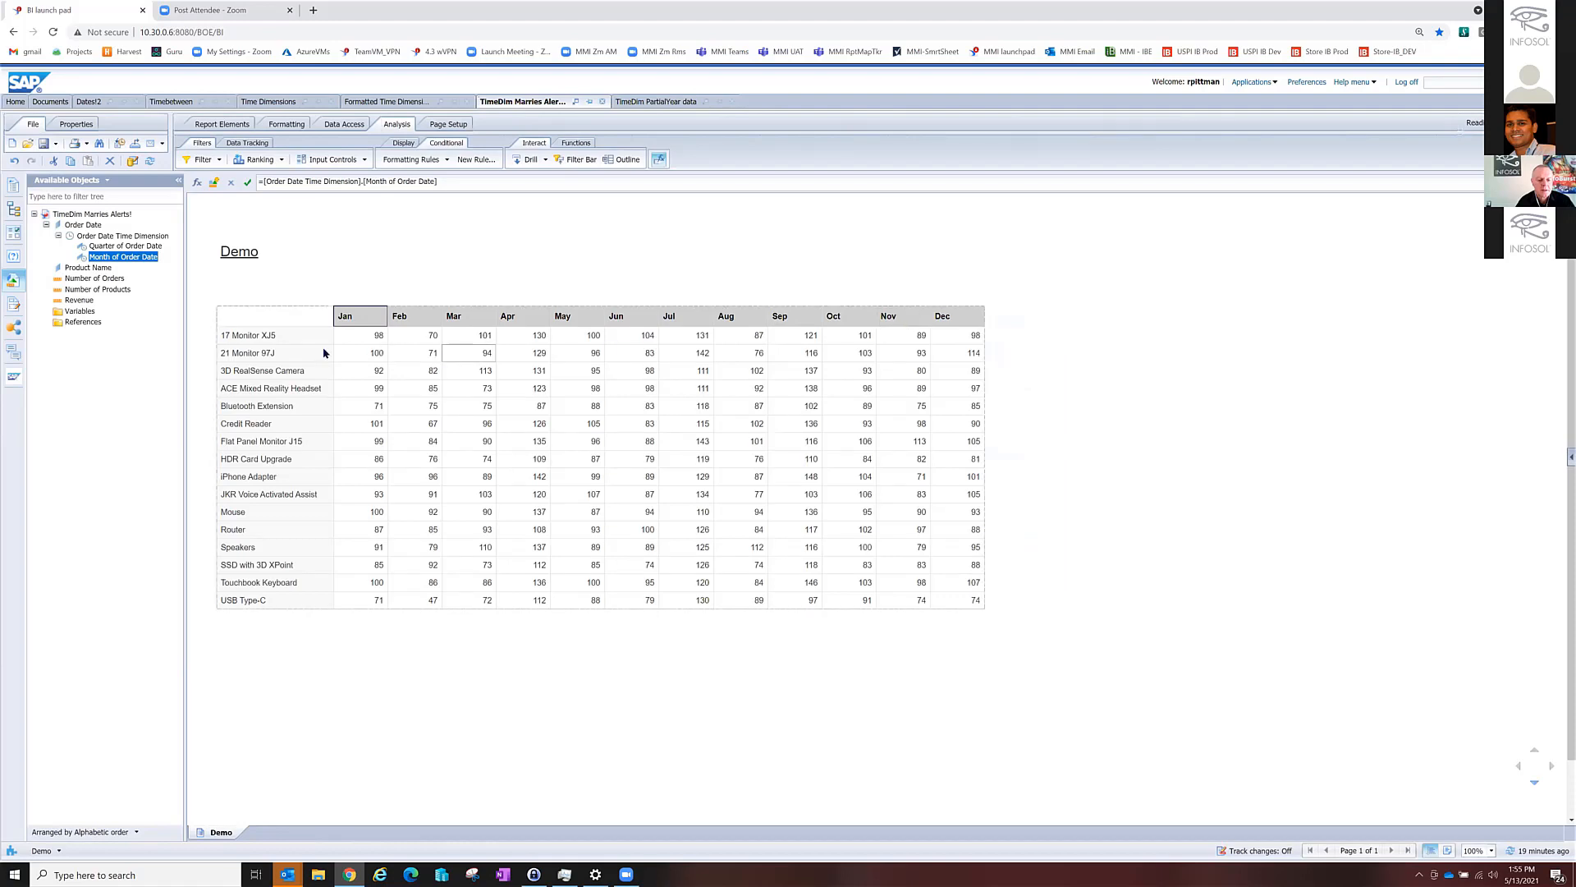
Change the cross table header's time level to Quarter and back to Month to test the formatting rule.
right_click(373, 320)
mouse_move(415, 537)
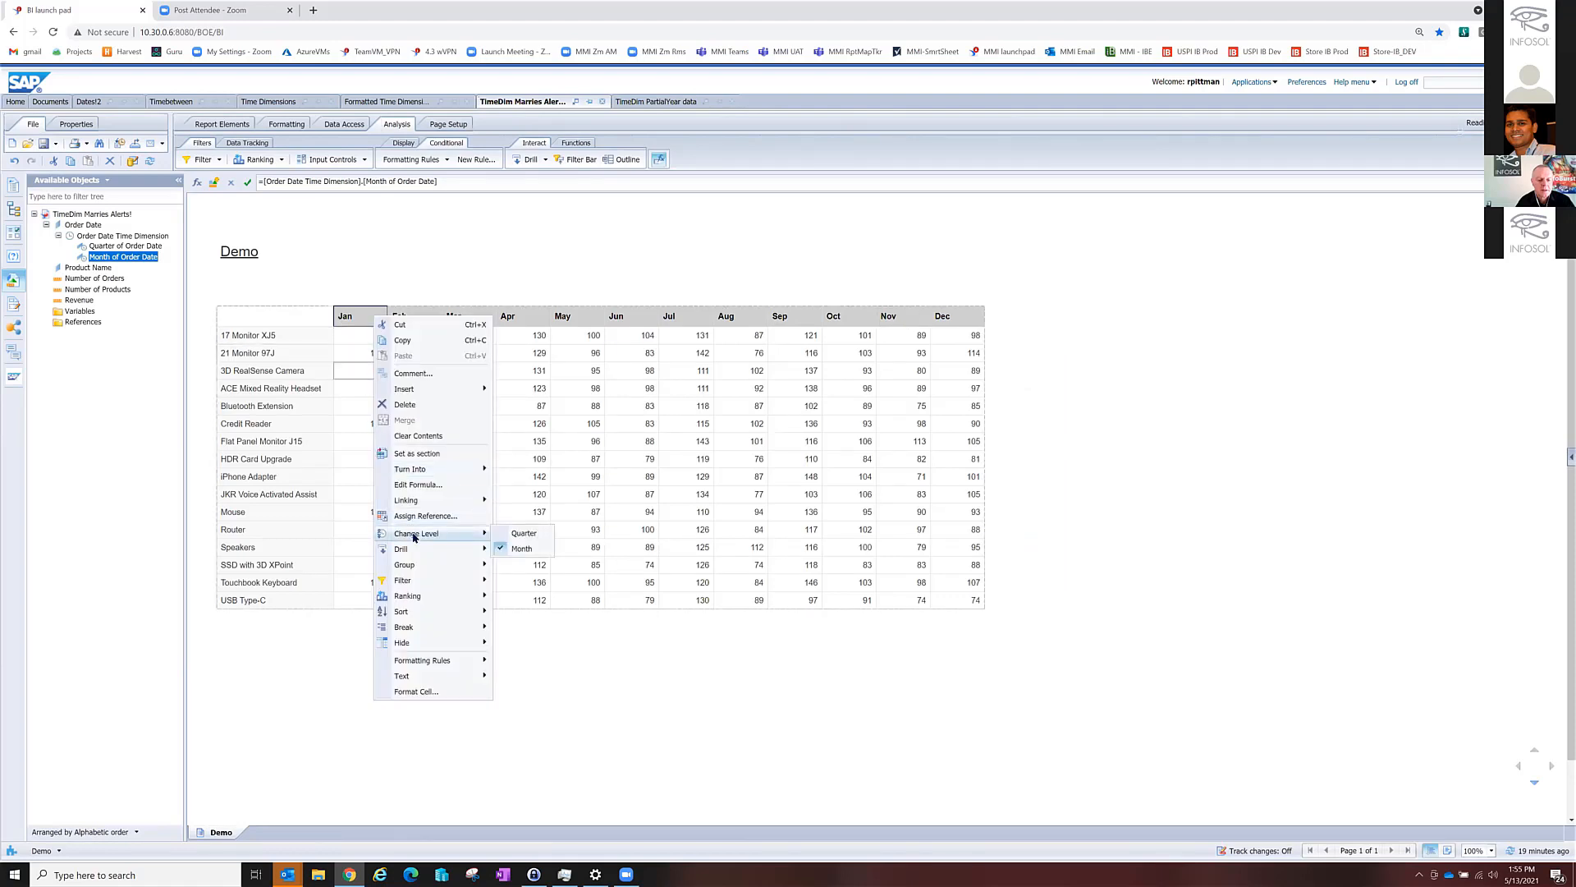
left_click(540, 534)
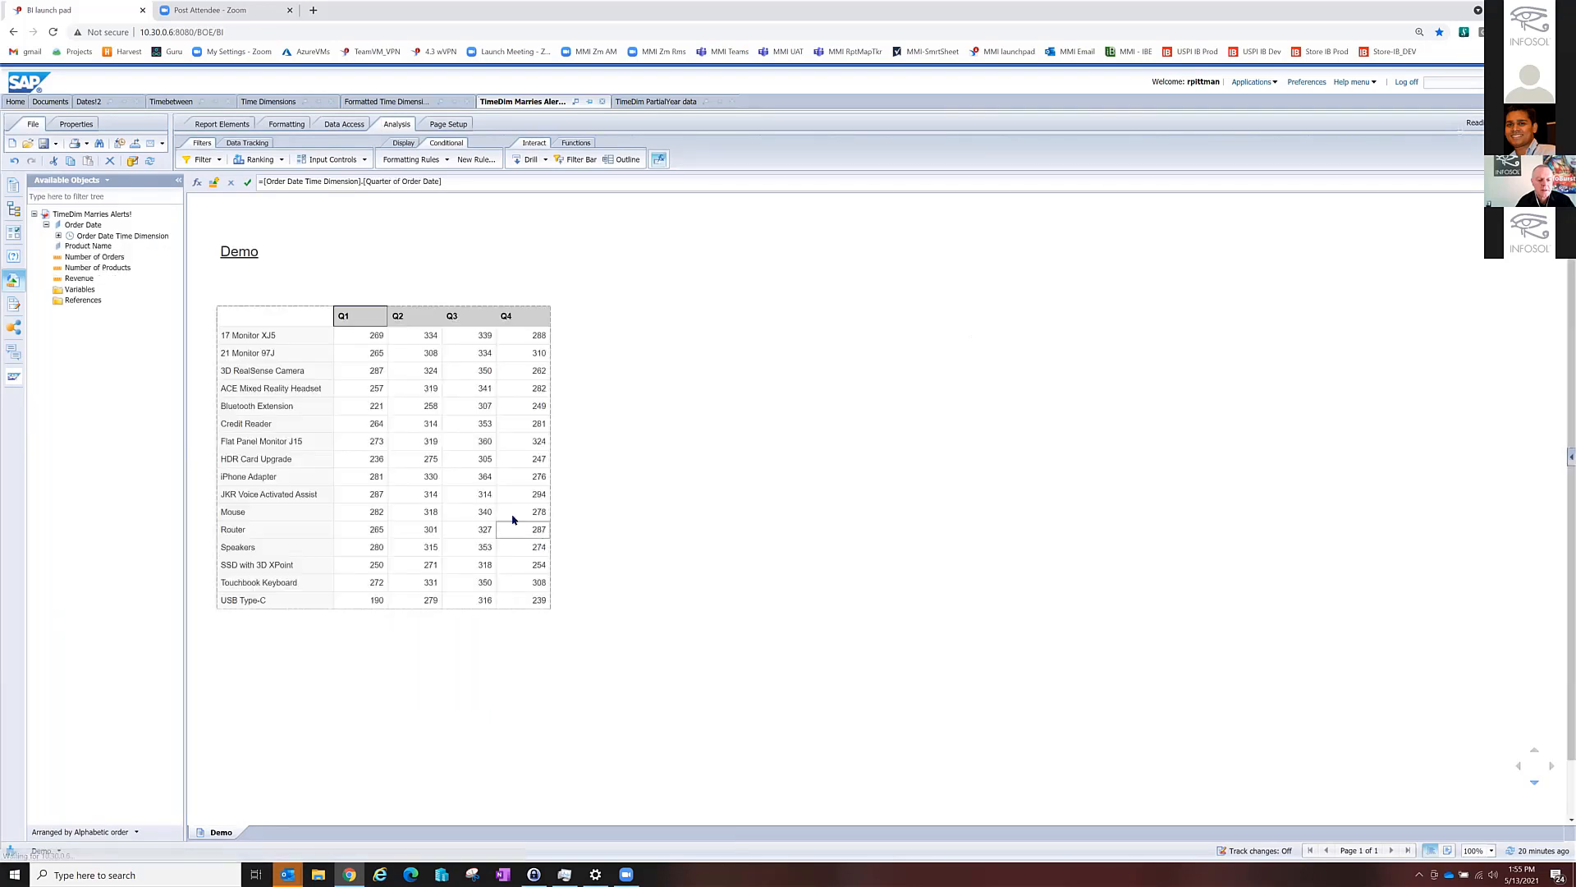
right_click(355, 319)
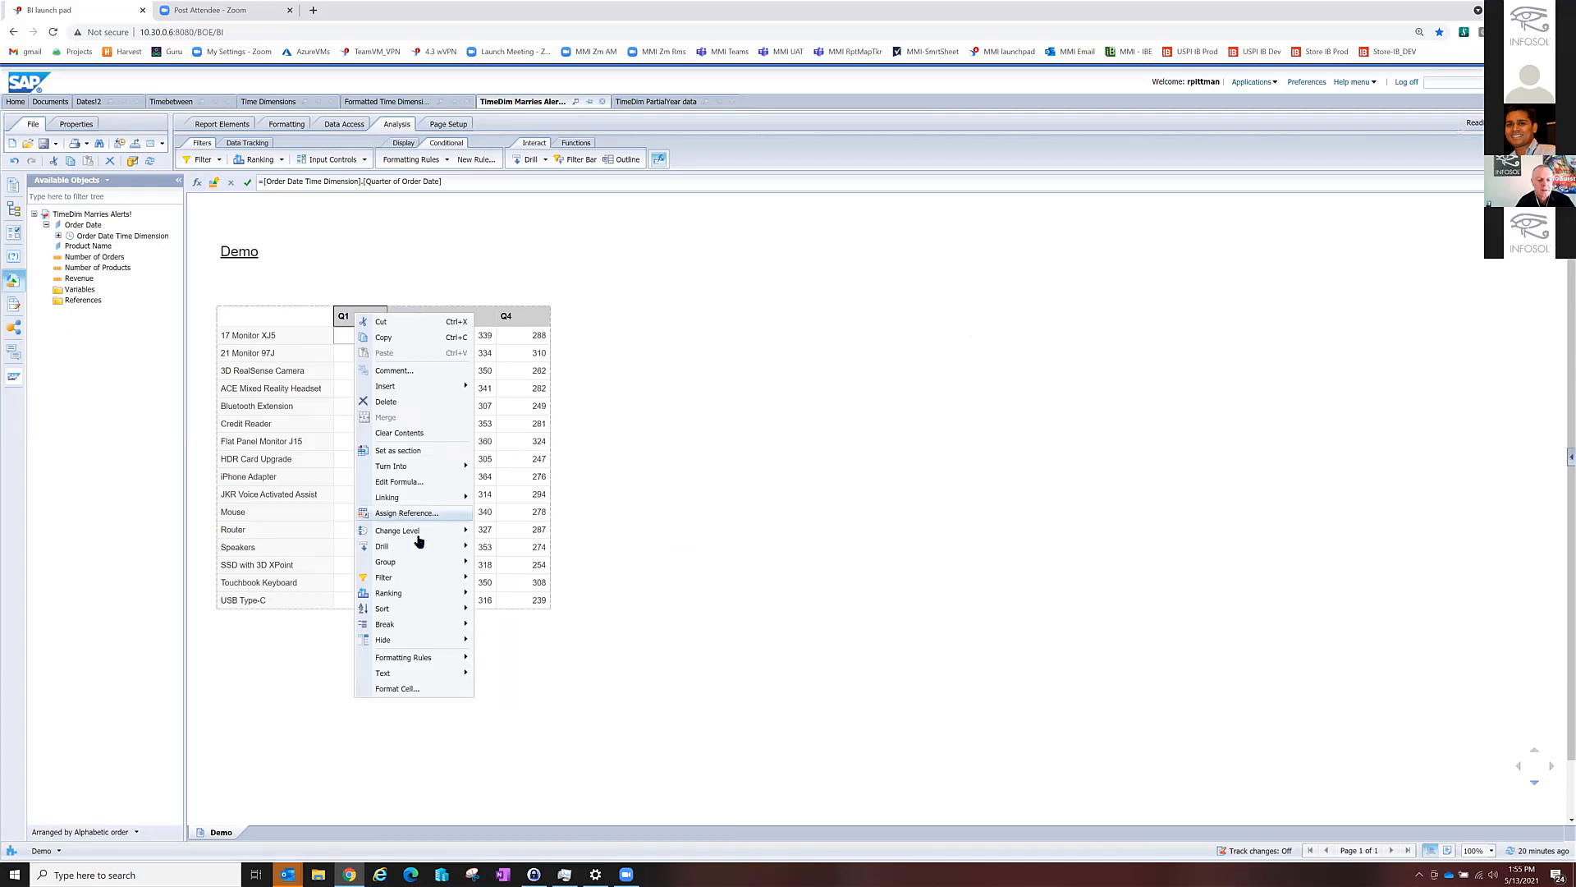
mouse_move(418, 533)
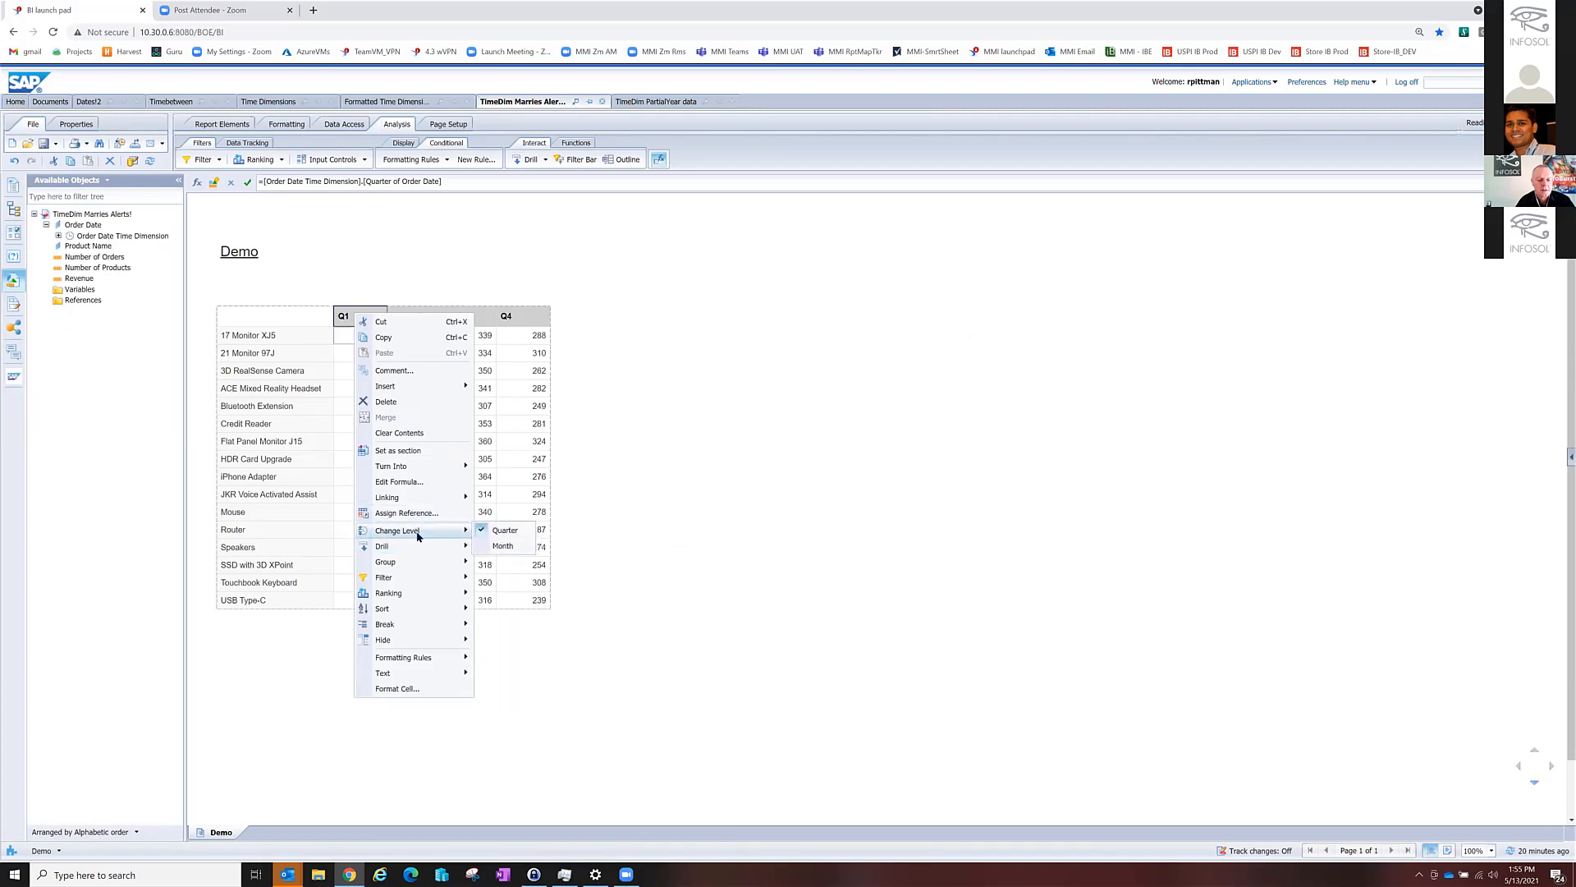
left_click(503, 546)
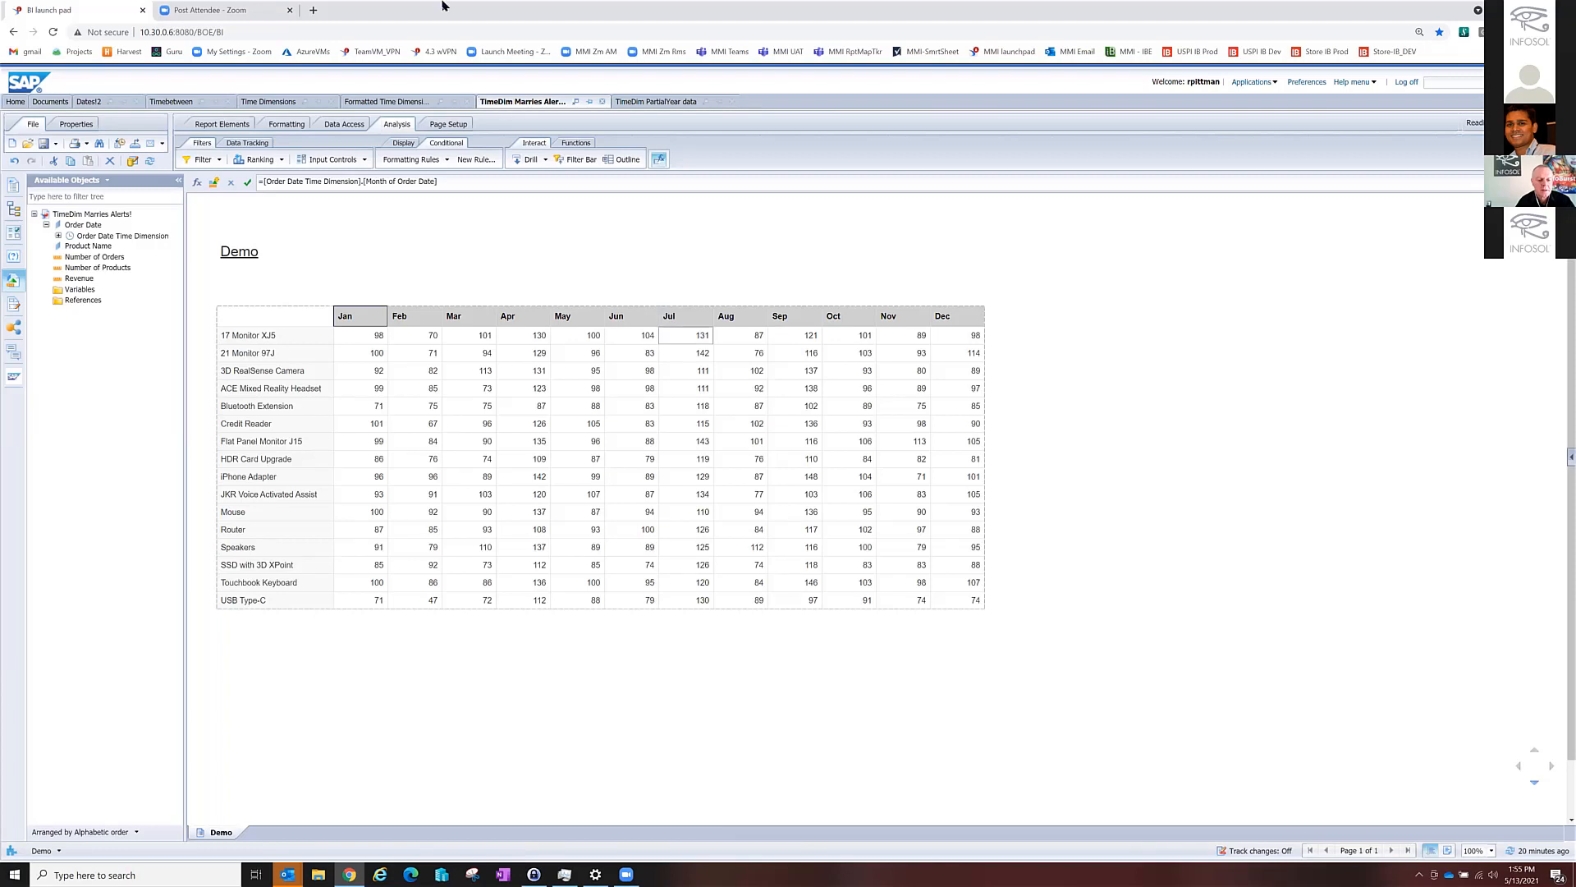
right_click(376, 318)
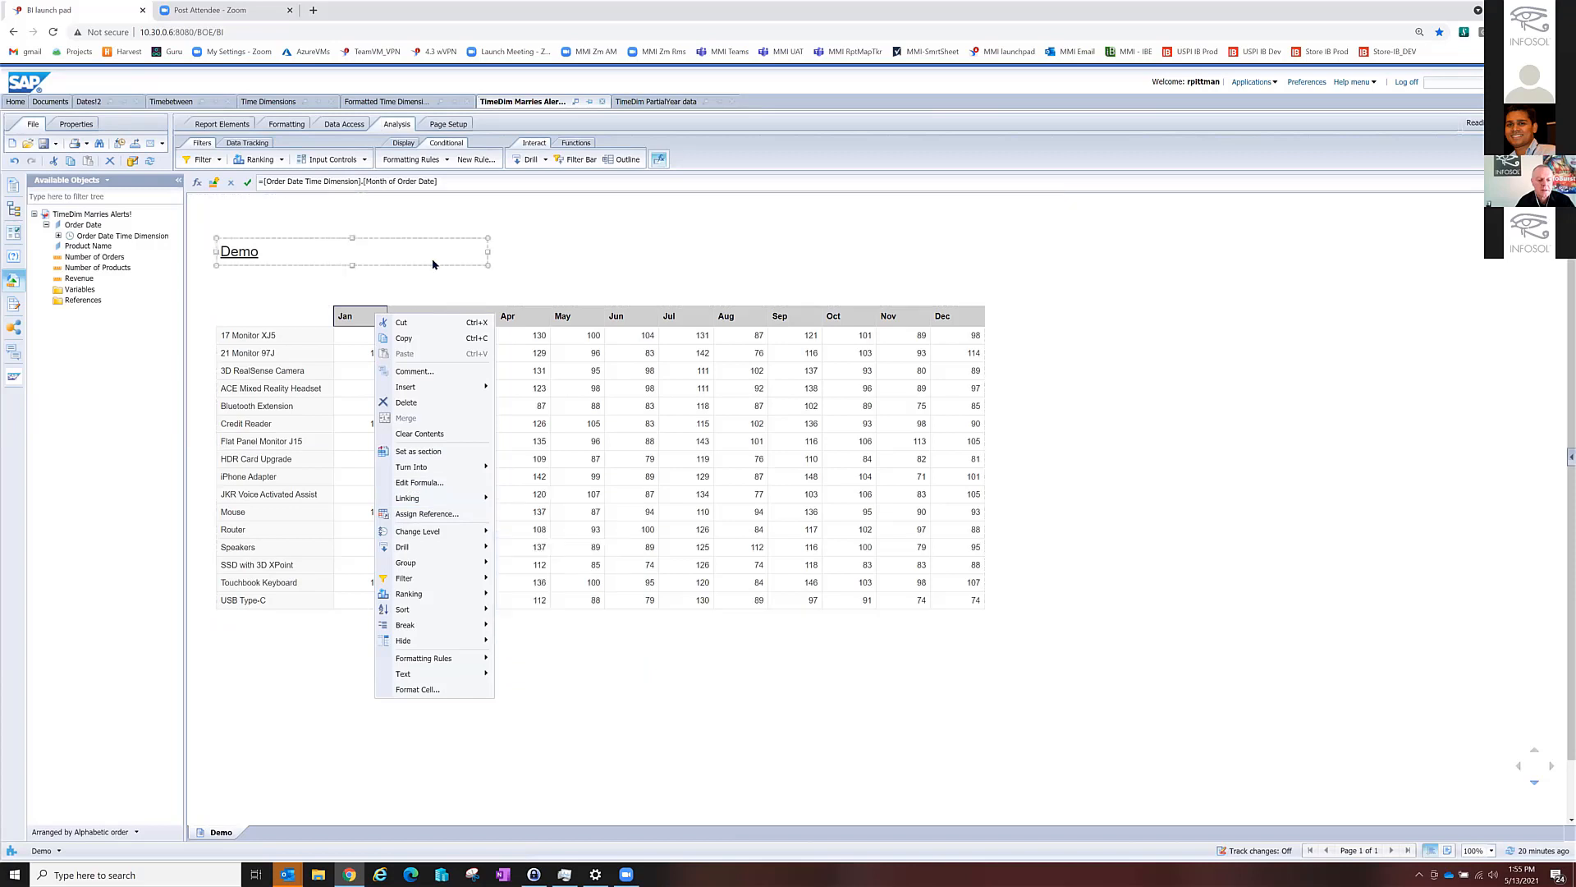
left_click(1106, 433)
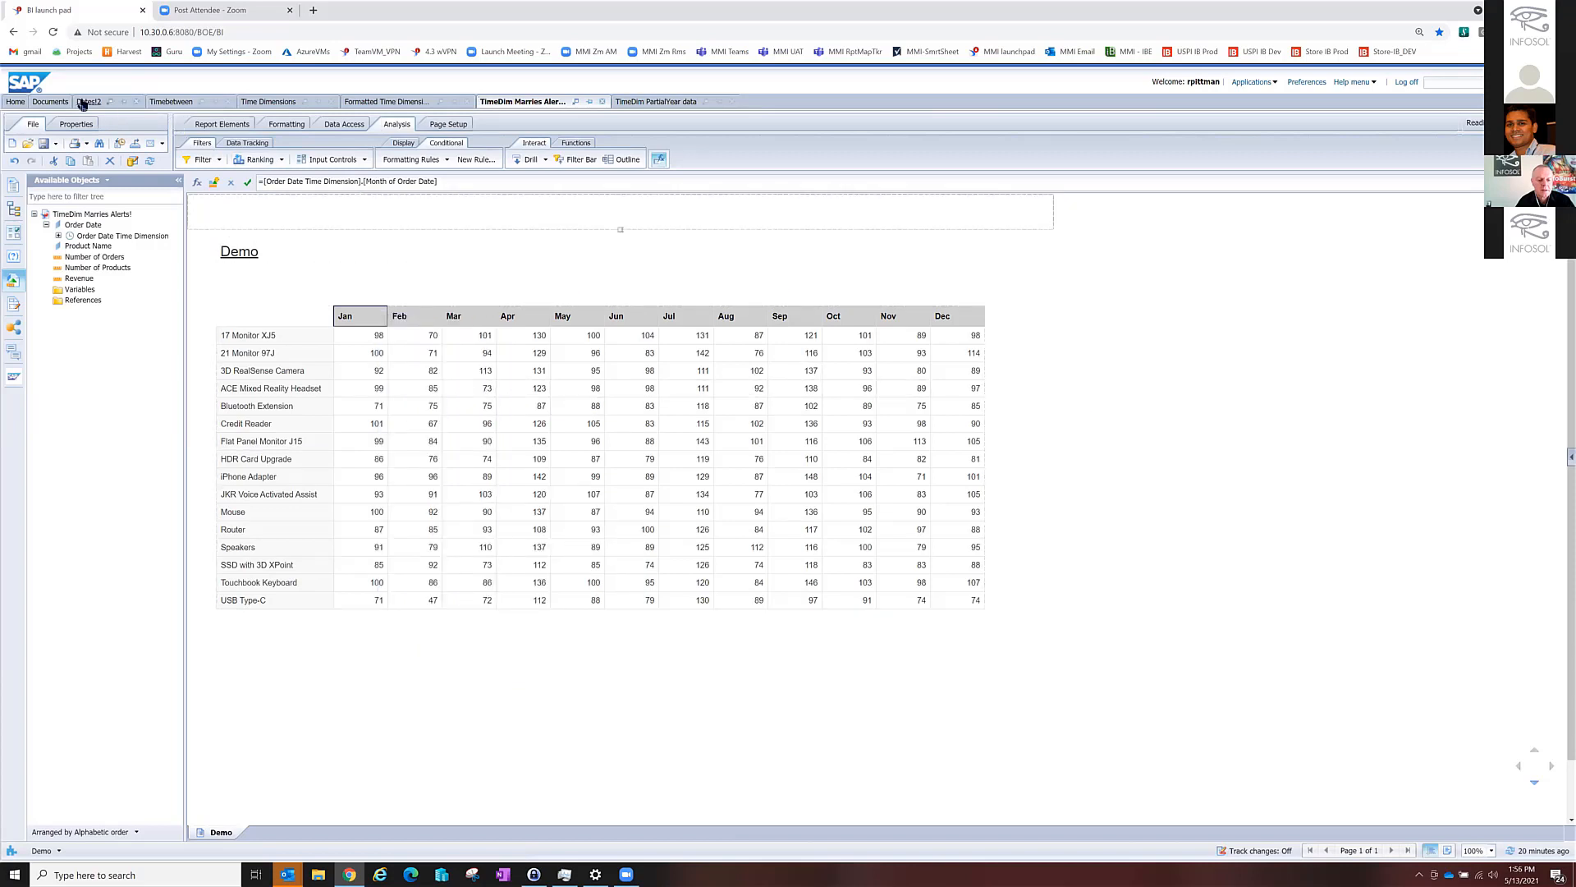
Switch to the TimeDim PartialYear data document in design mode and expand the Created Date time dimension's levels.
left_click(648, 104)
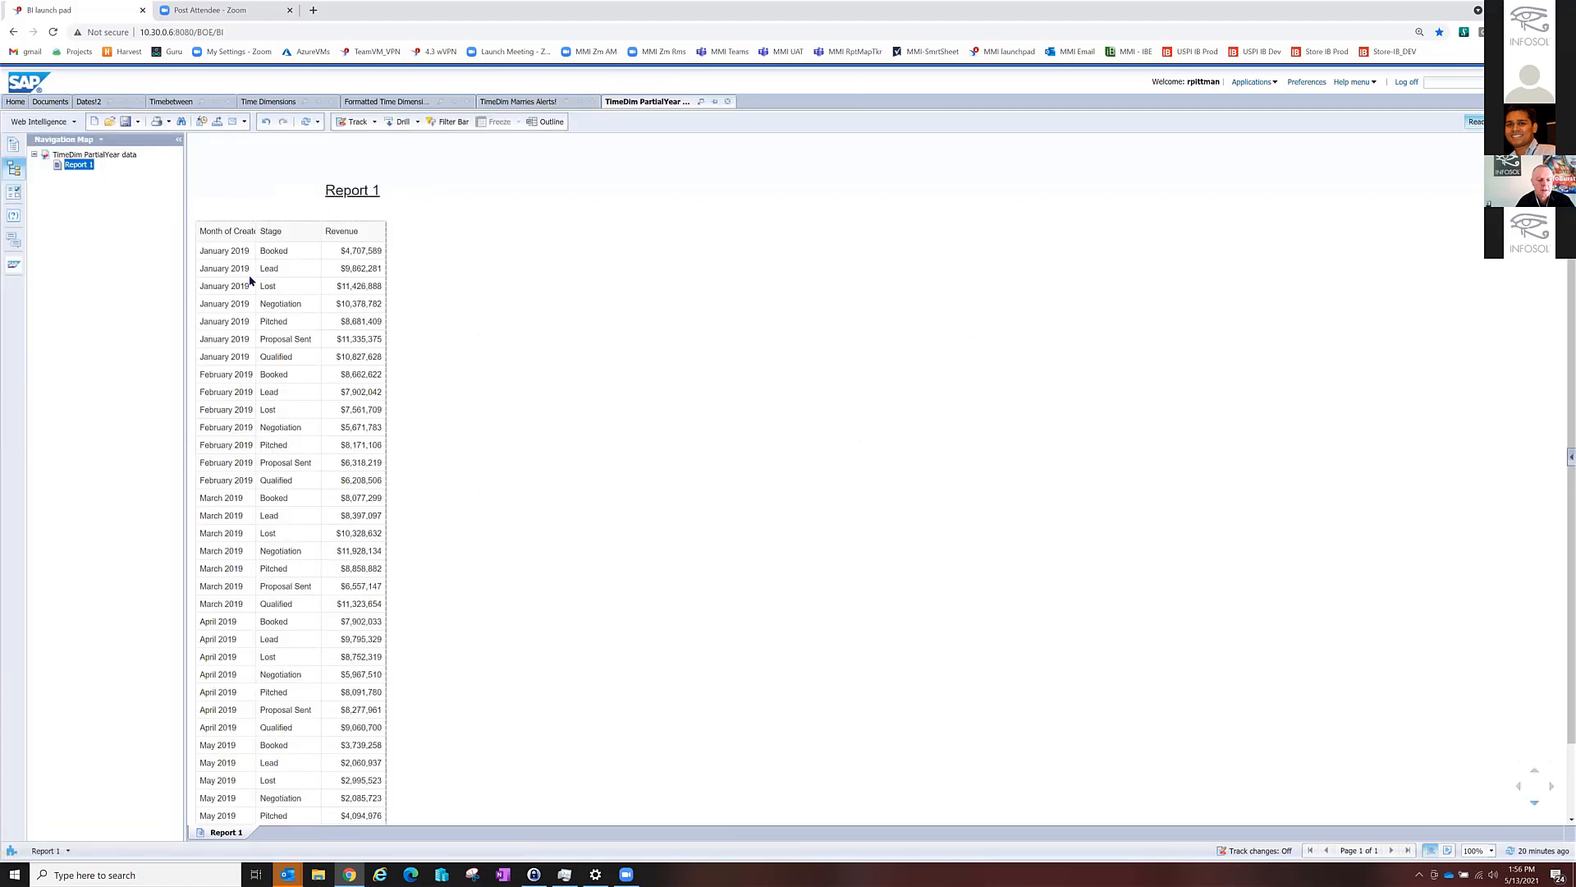
left_click(1520, 121)
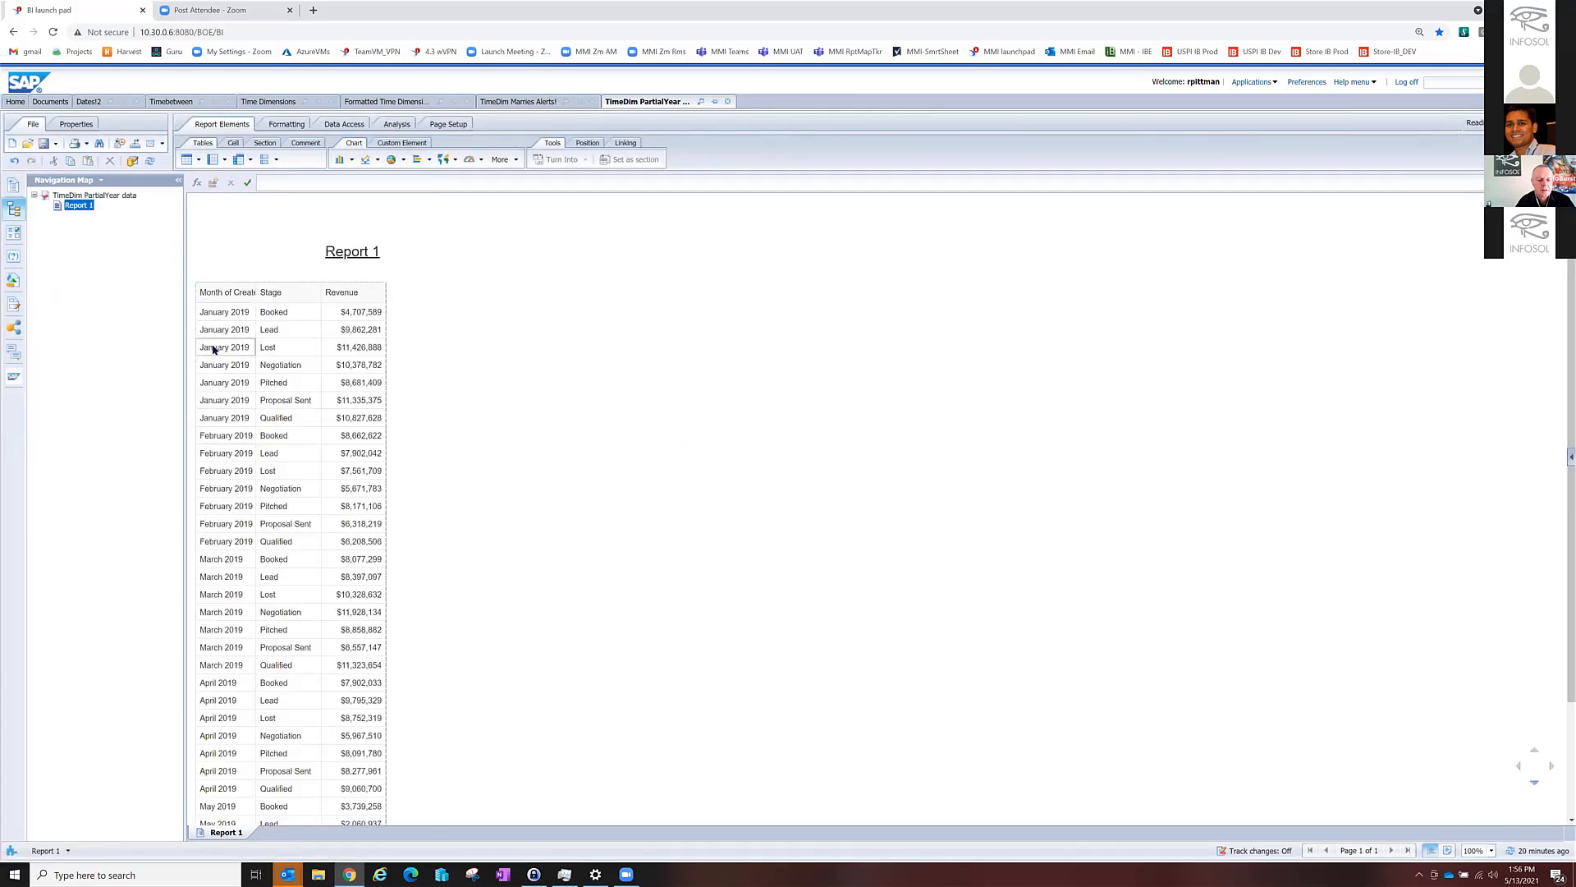
left_click(13, 283)
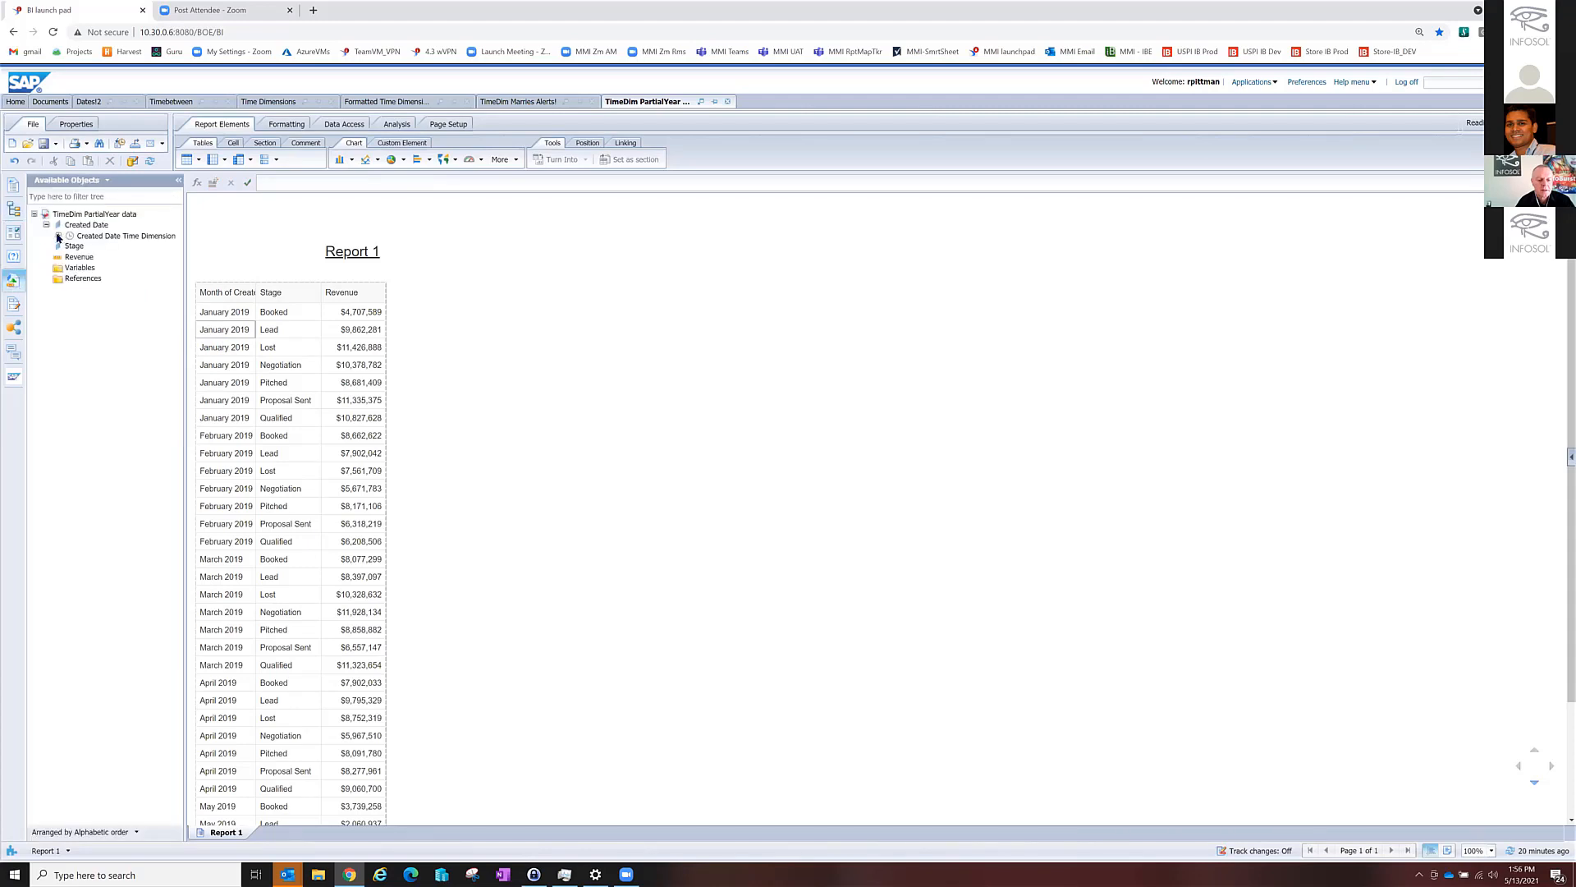
left_click(58, 237)
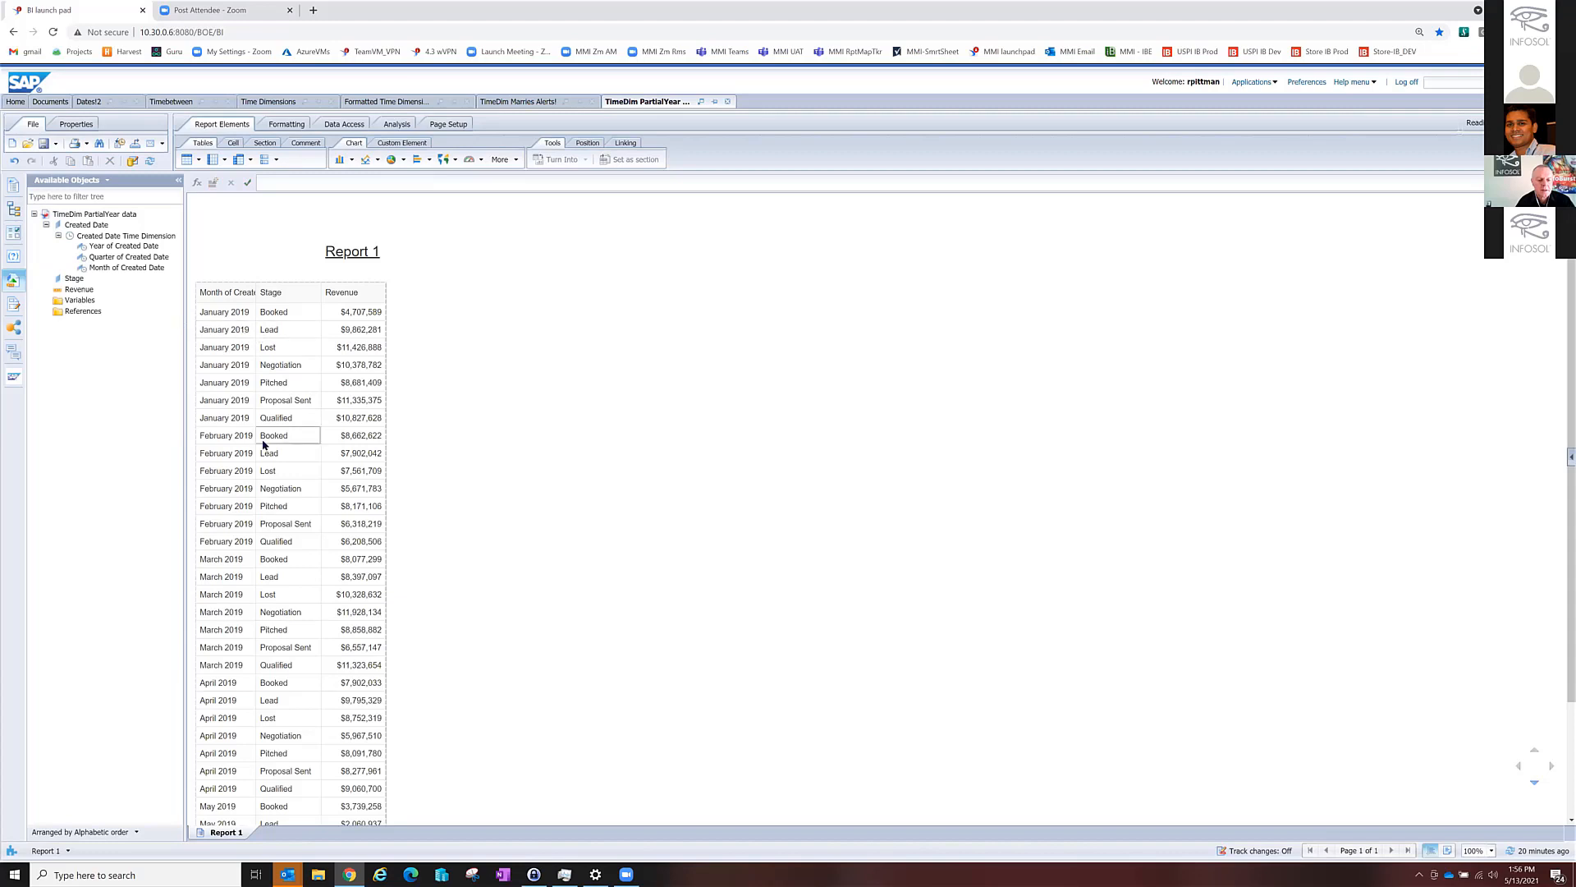
scroll(263, 445, "down", 3)
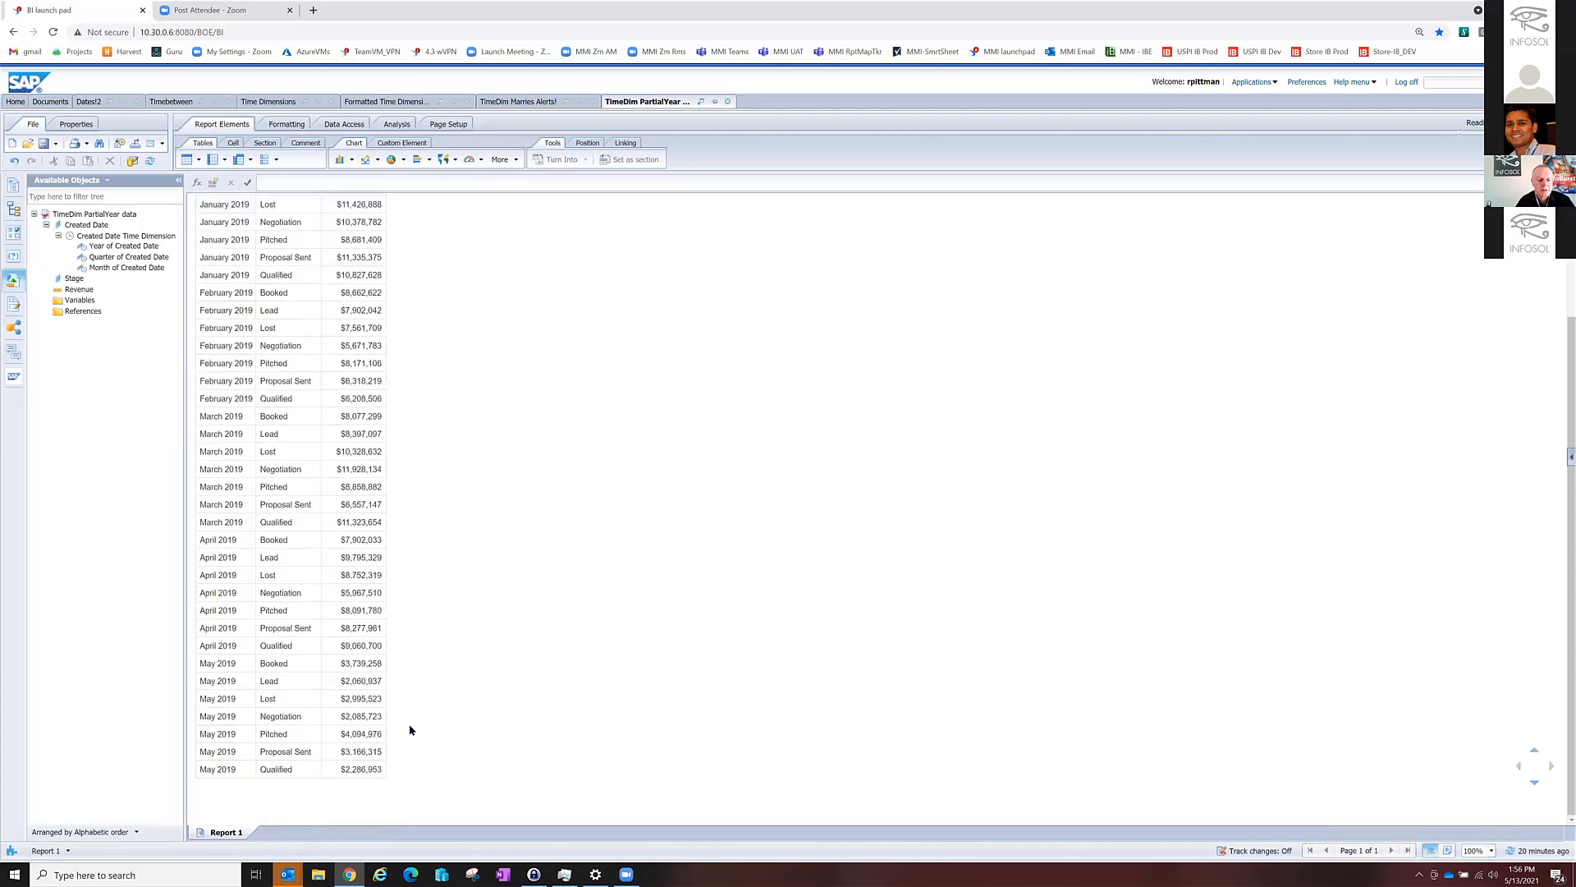
scroll(419, 726, "up", 3)
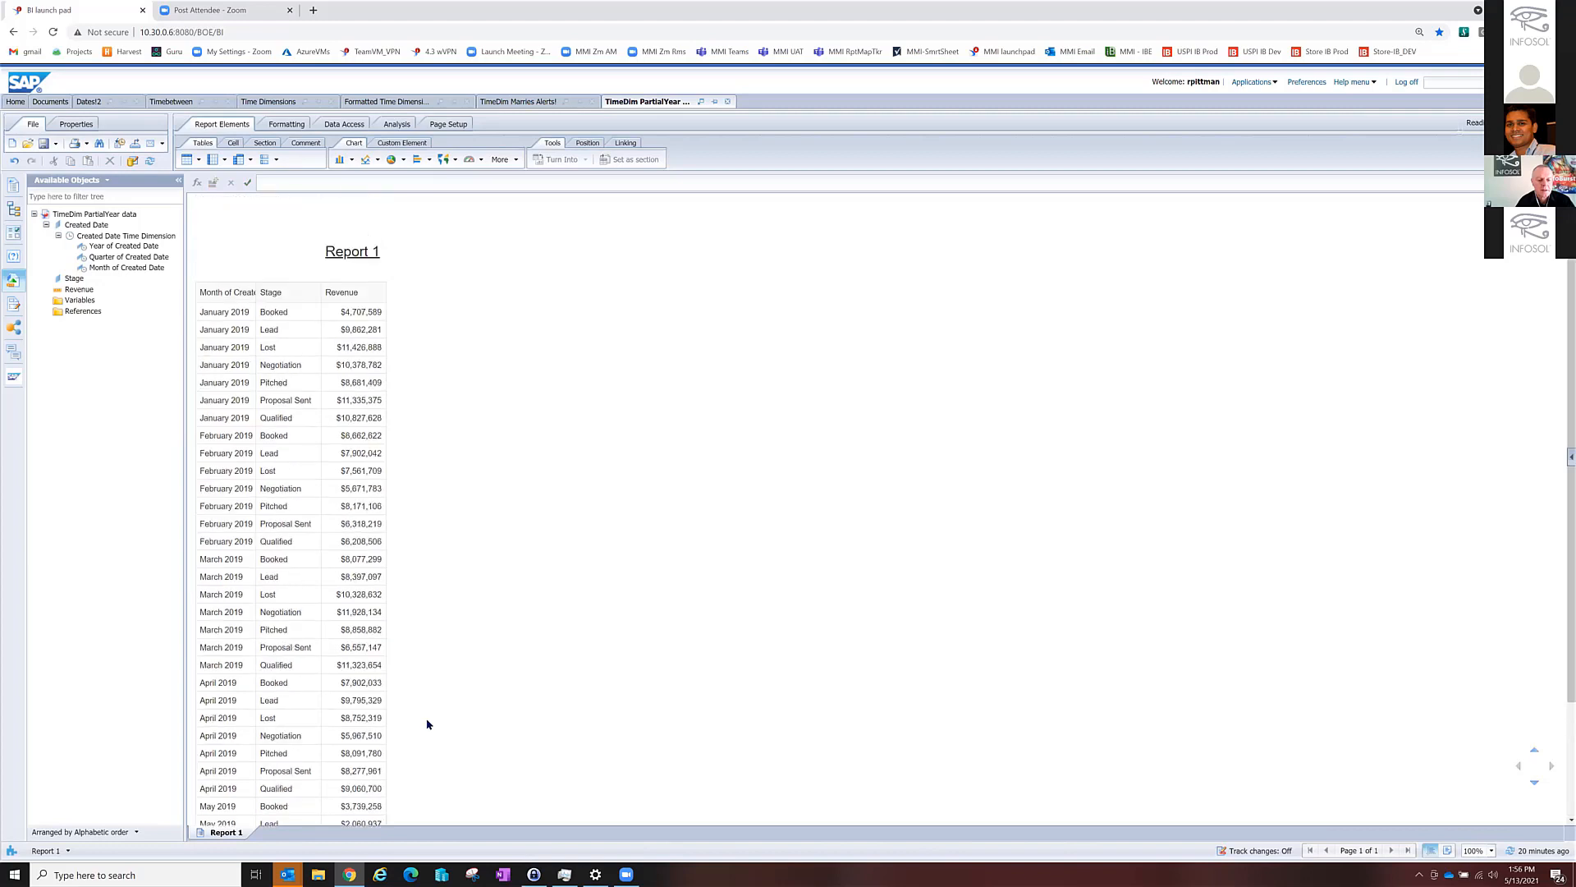
Turn the table of month, stage and revenue into a cross table.
left_click(288, 282)
right_click(288, 284)
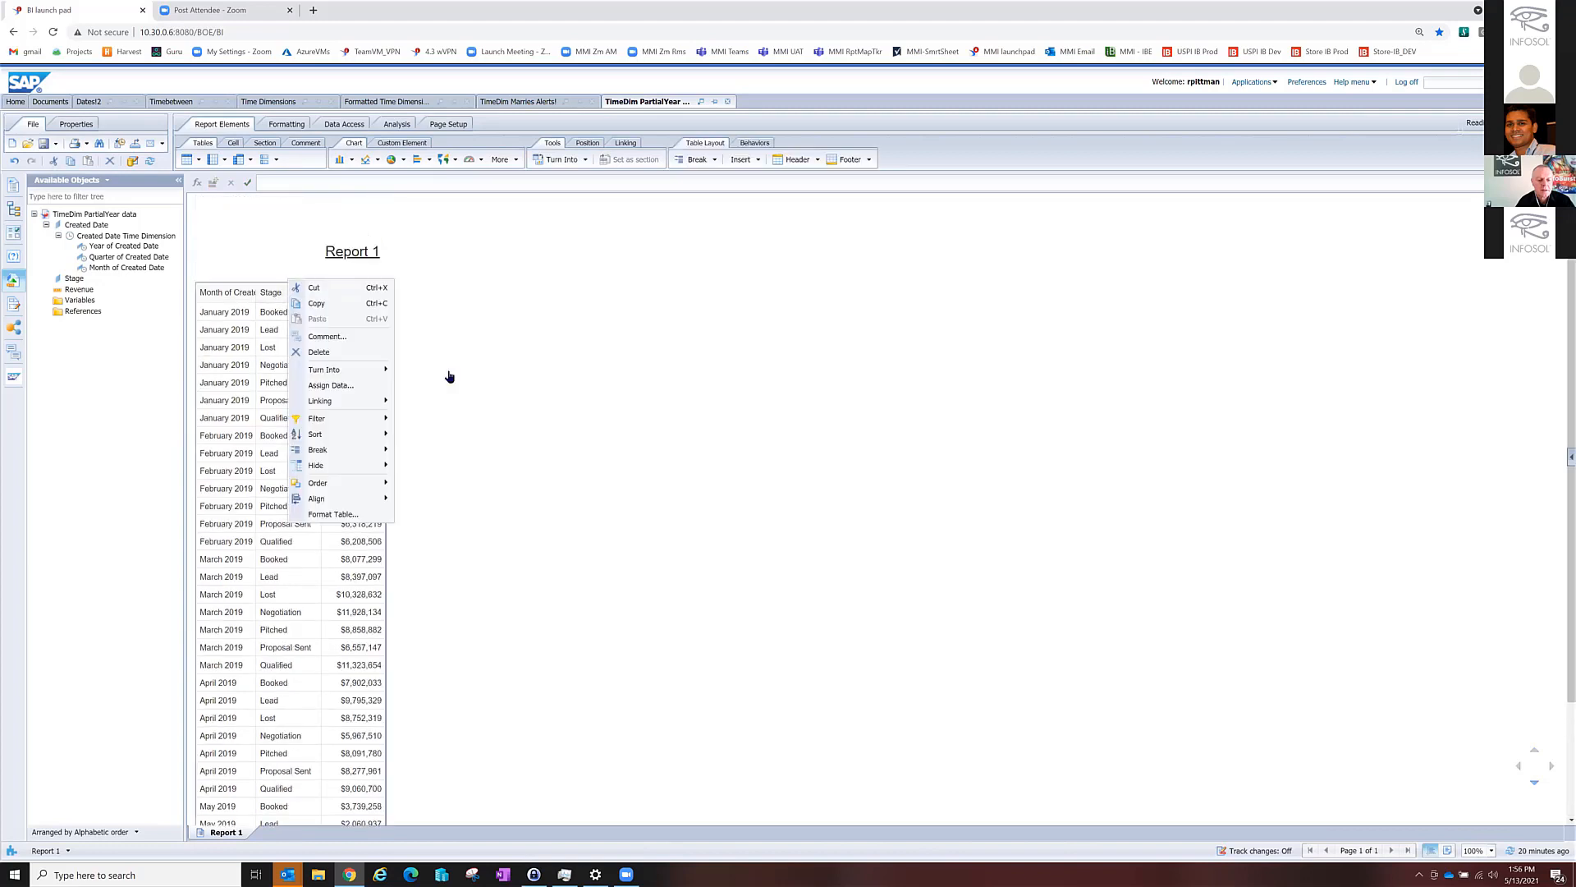
mouse_move(361, 371)
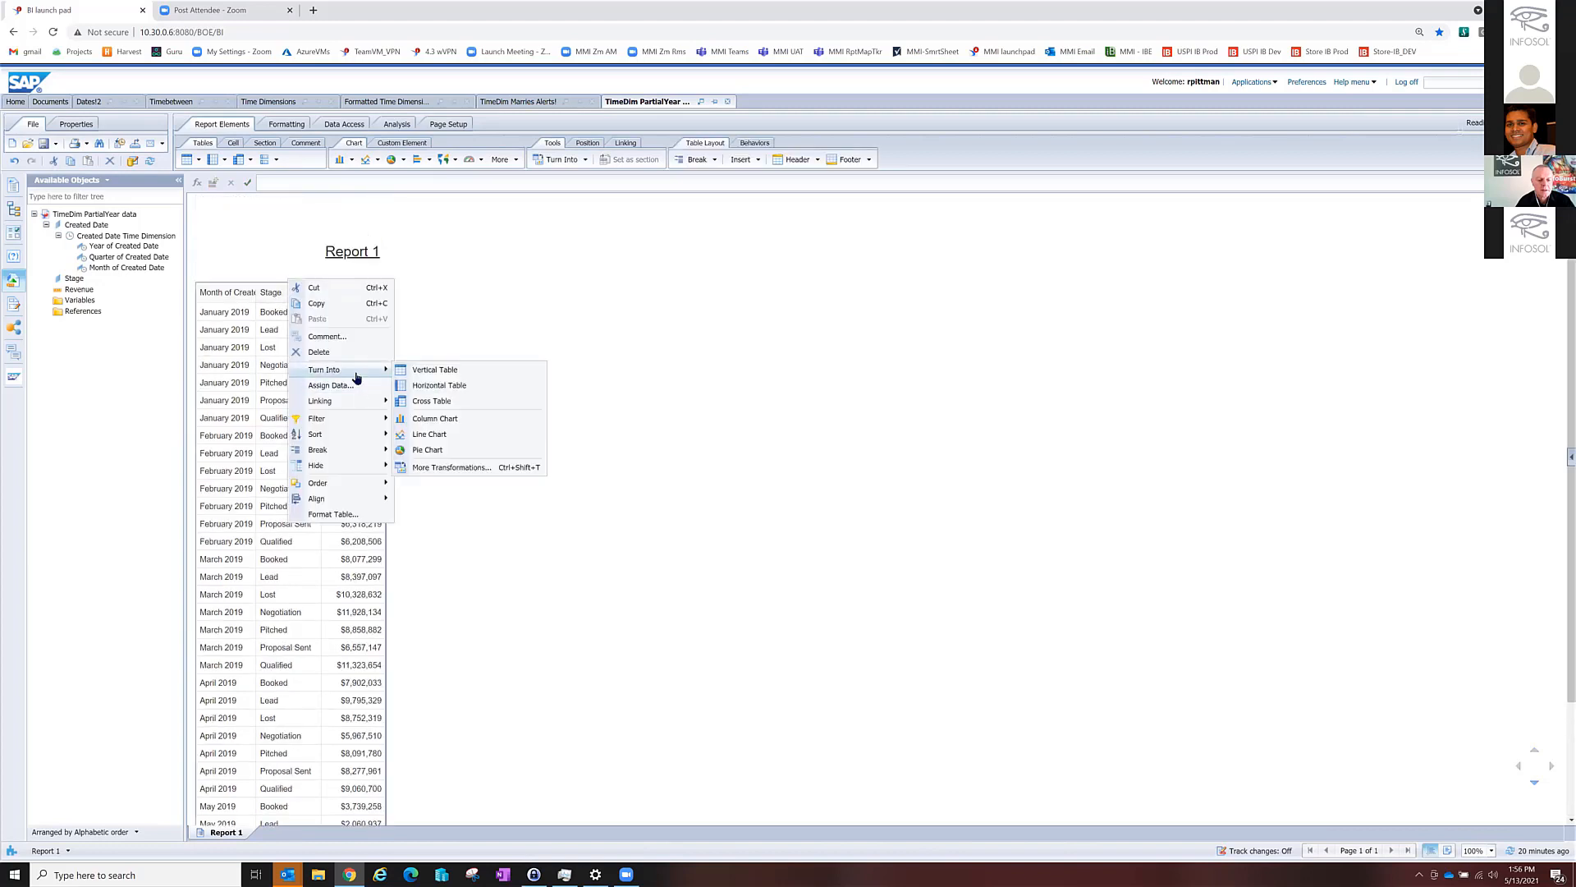
left_click(462, 404)
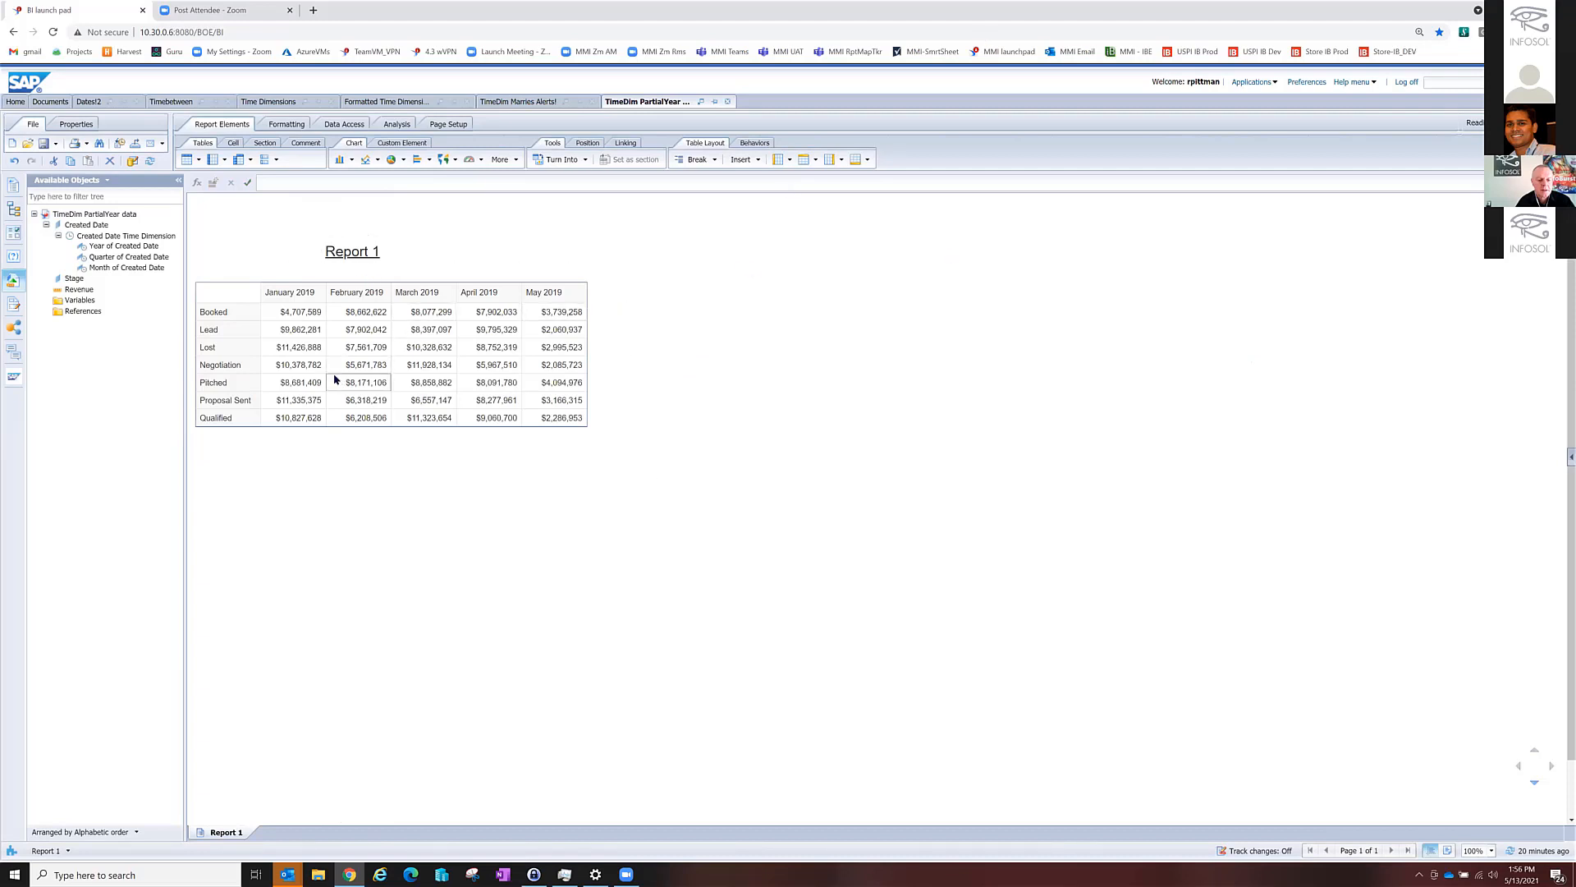
Set the Created Date Time Dimension's range dates from 1/1/2019 to 12/31/2019 and expand its levels again.
left_click(125, 237)
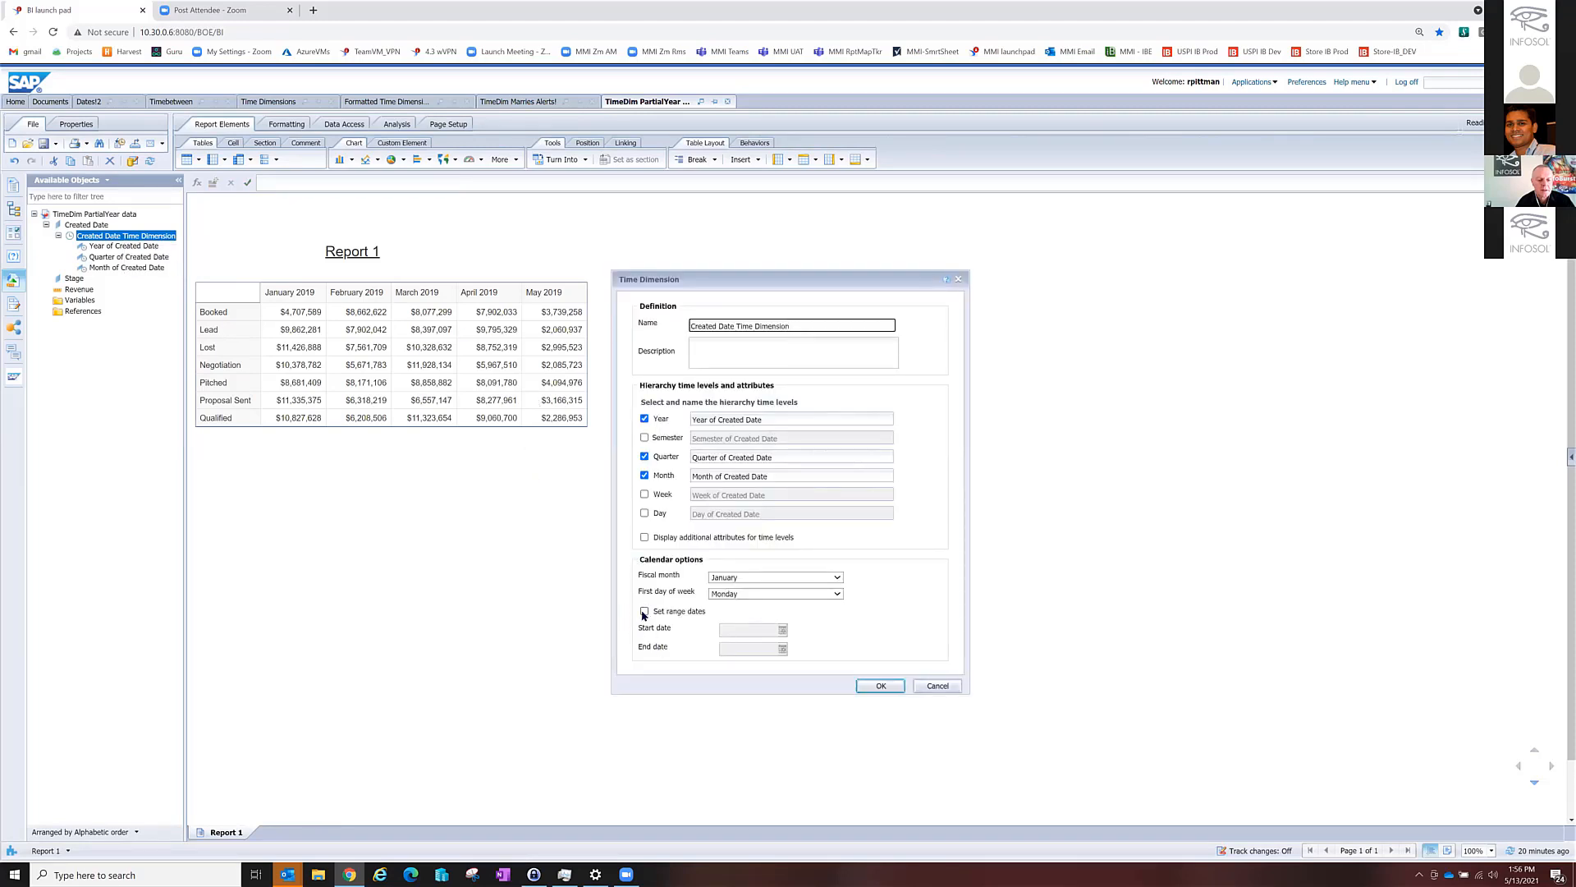
left_click(644, 612)
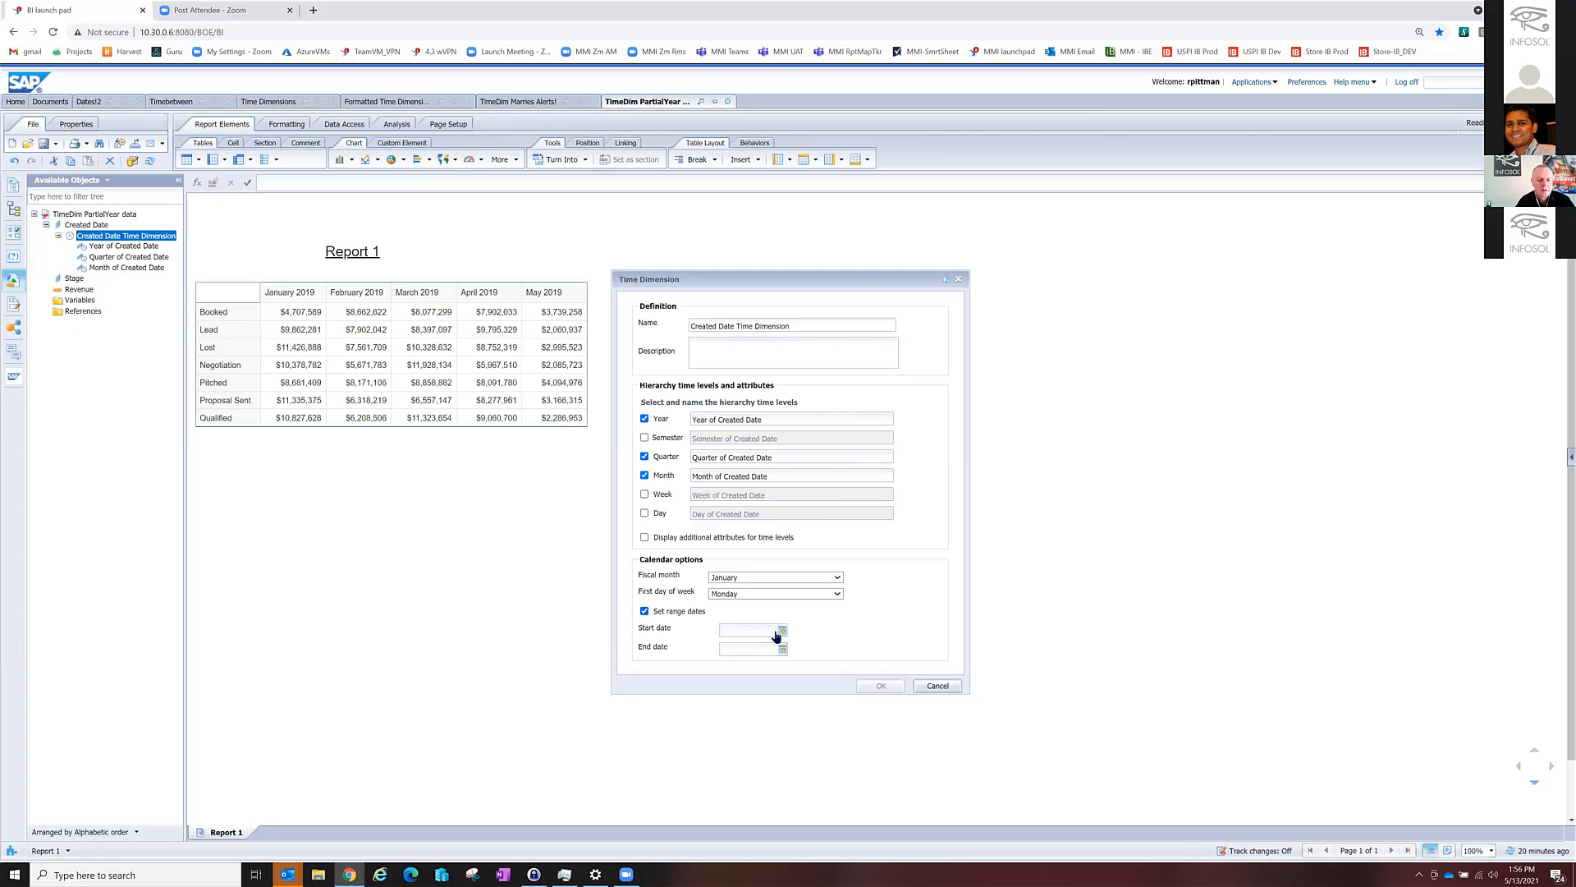
left_click(749, 631)
left_click(746, 649)
type("12")
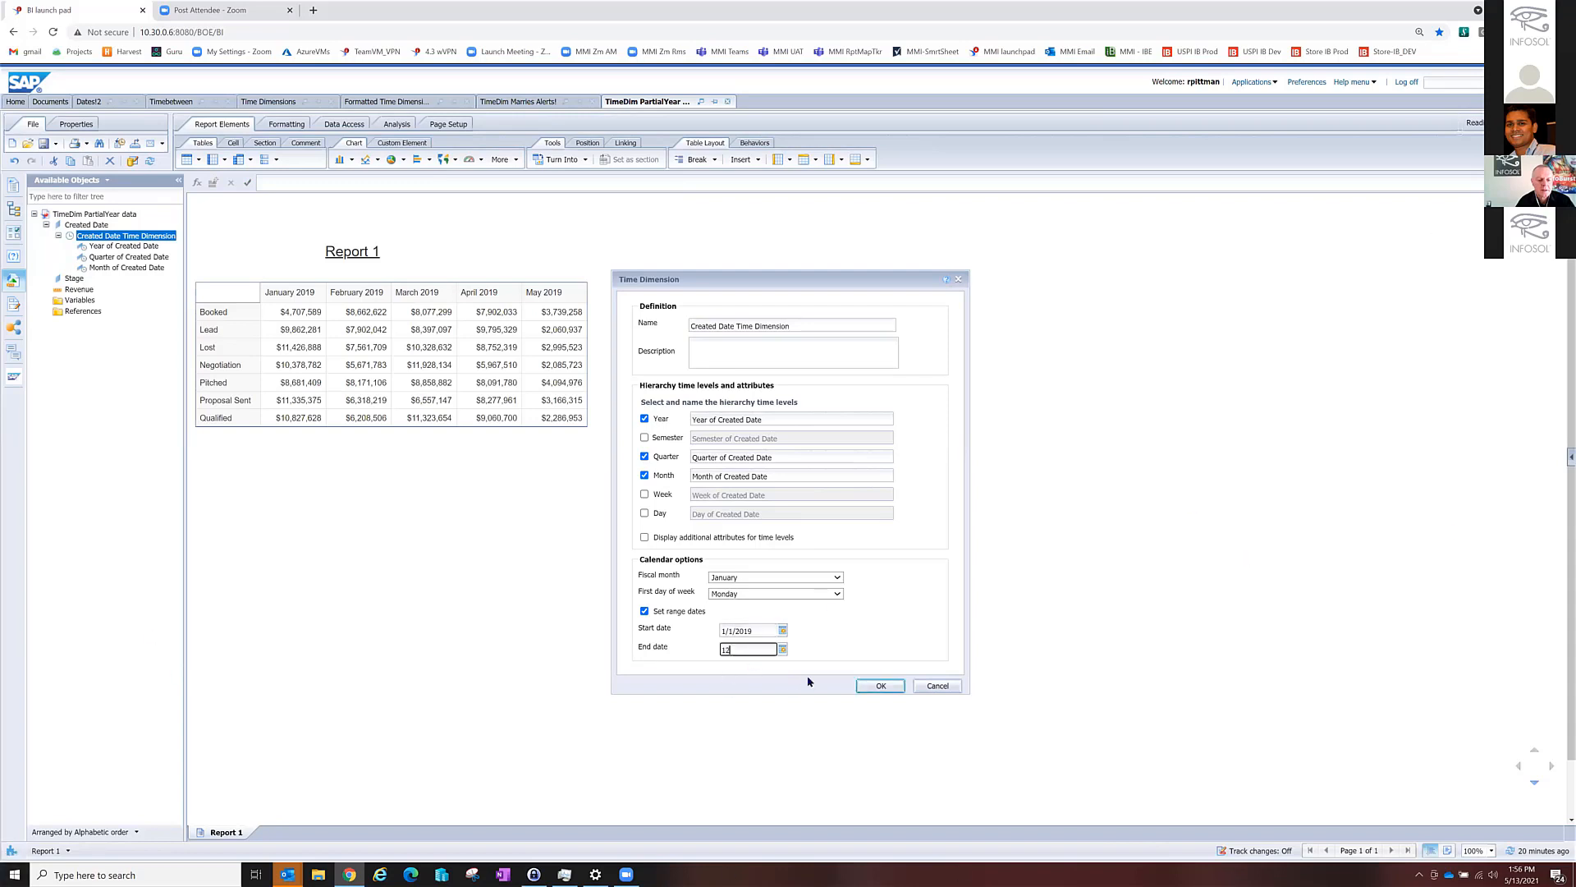
type("/31/2019")
left_click(881, 686)
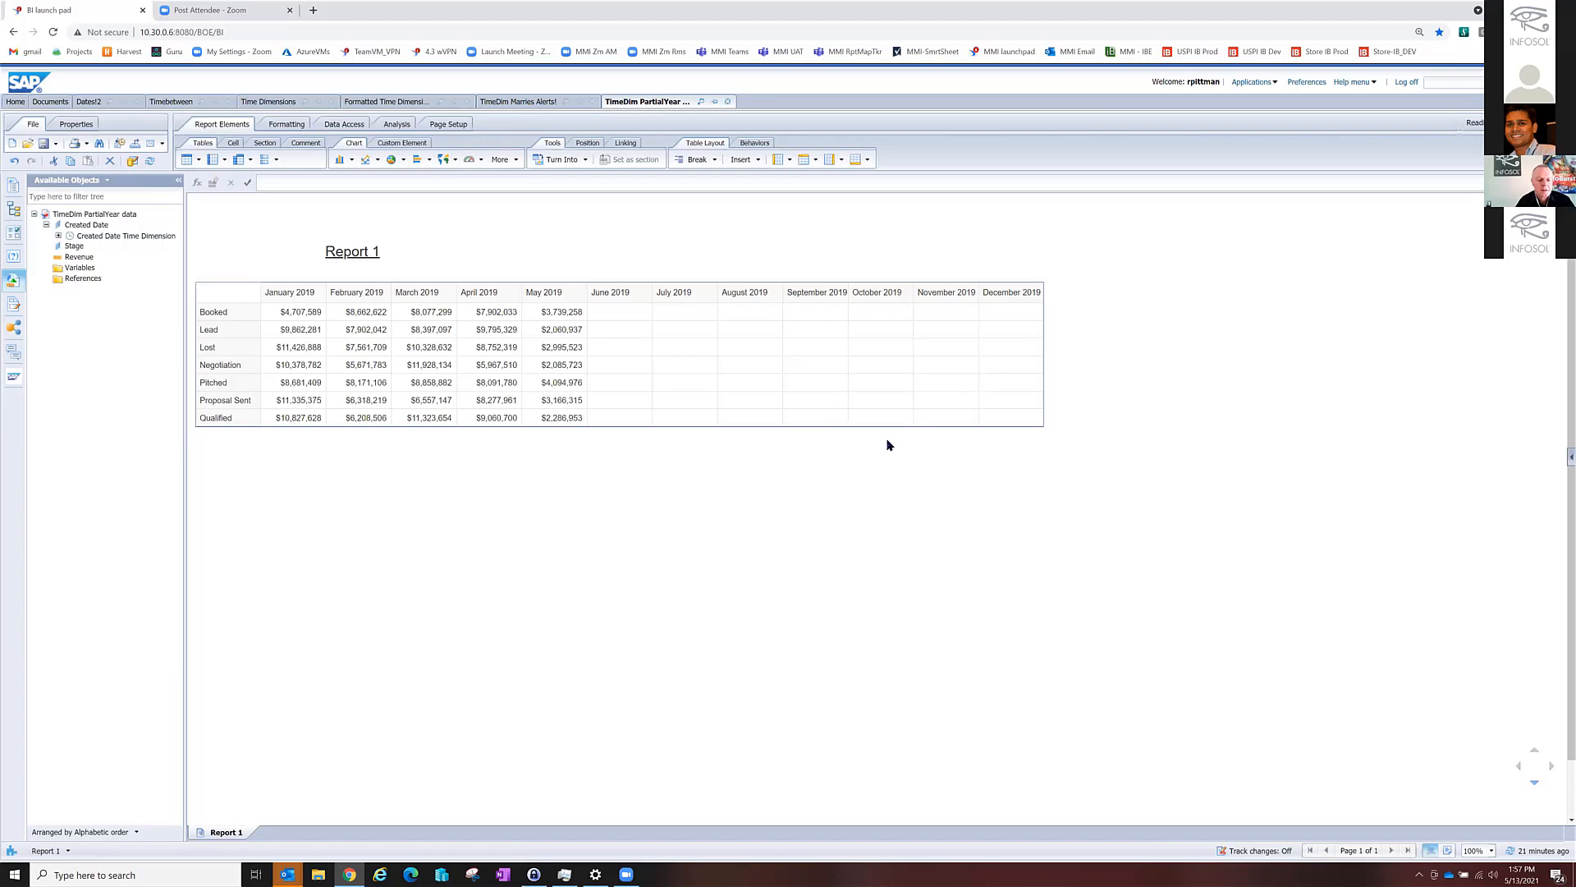
left_click(58, 237)
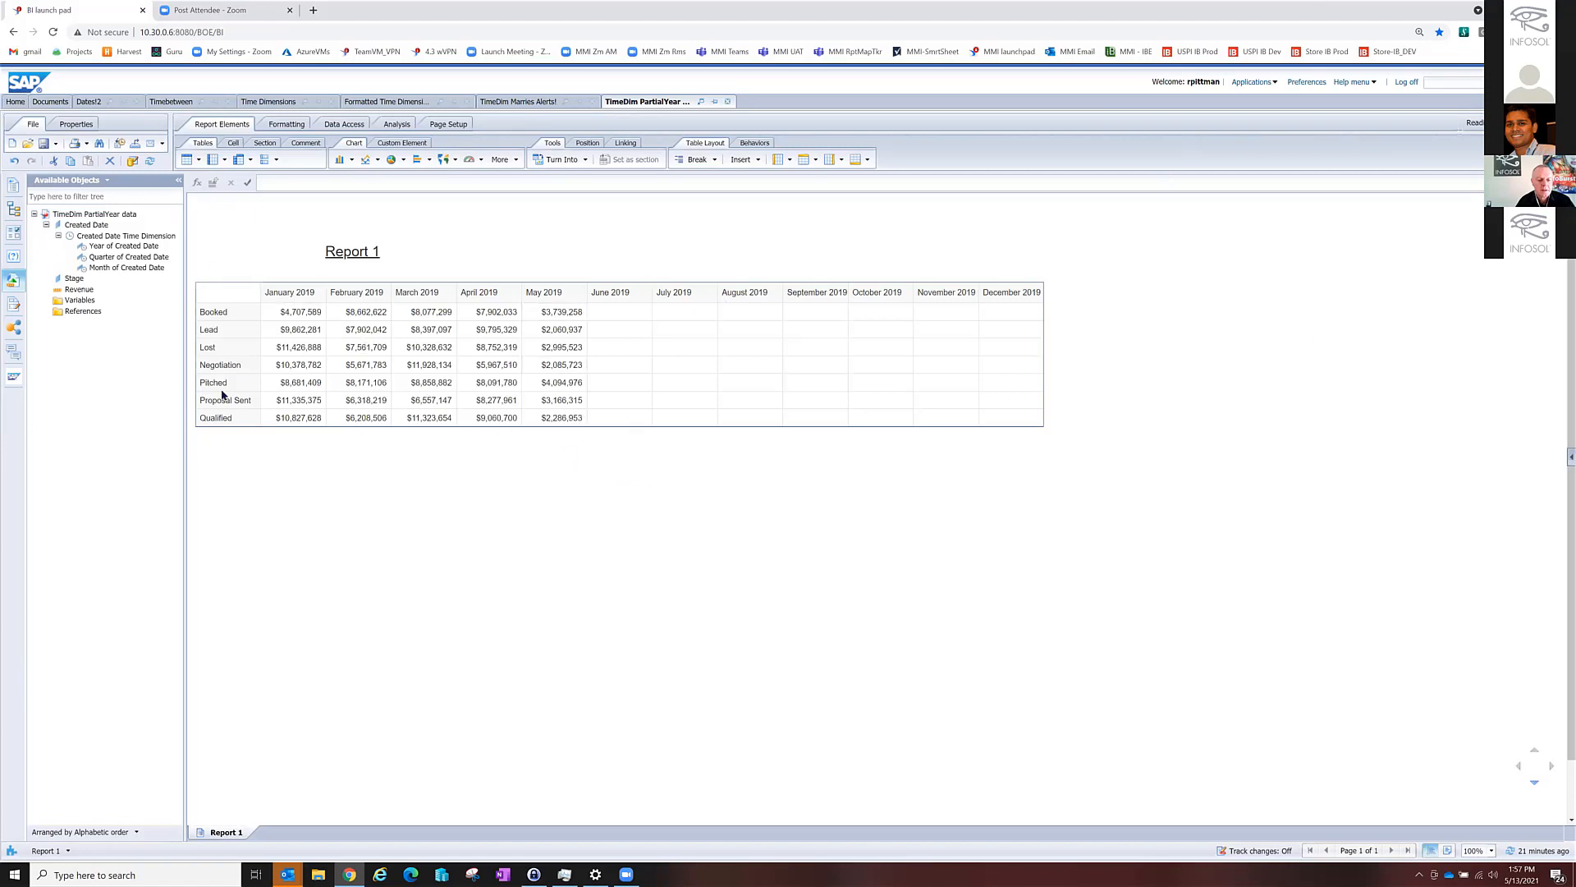
In the Dates!2 document's "Due Date" table, insert a column after Order Date and fill it with the Order Date object.
left_click(84, 101)
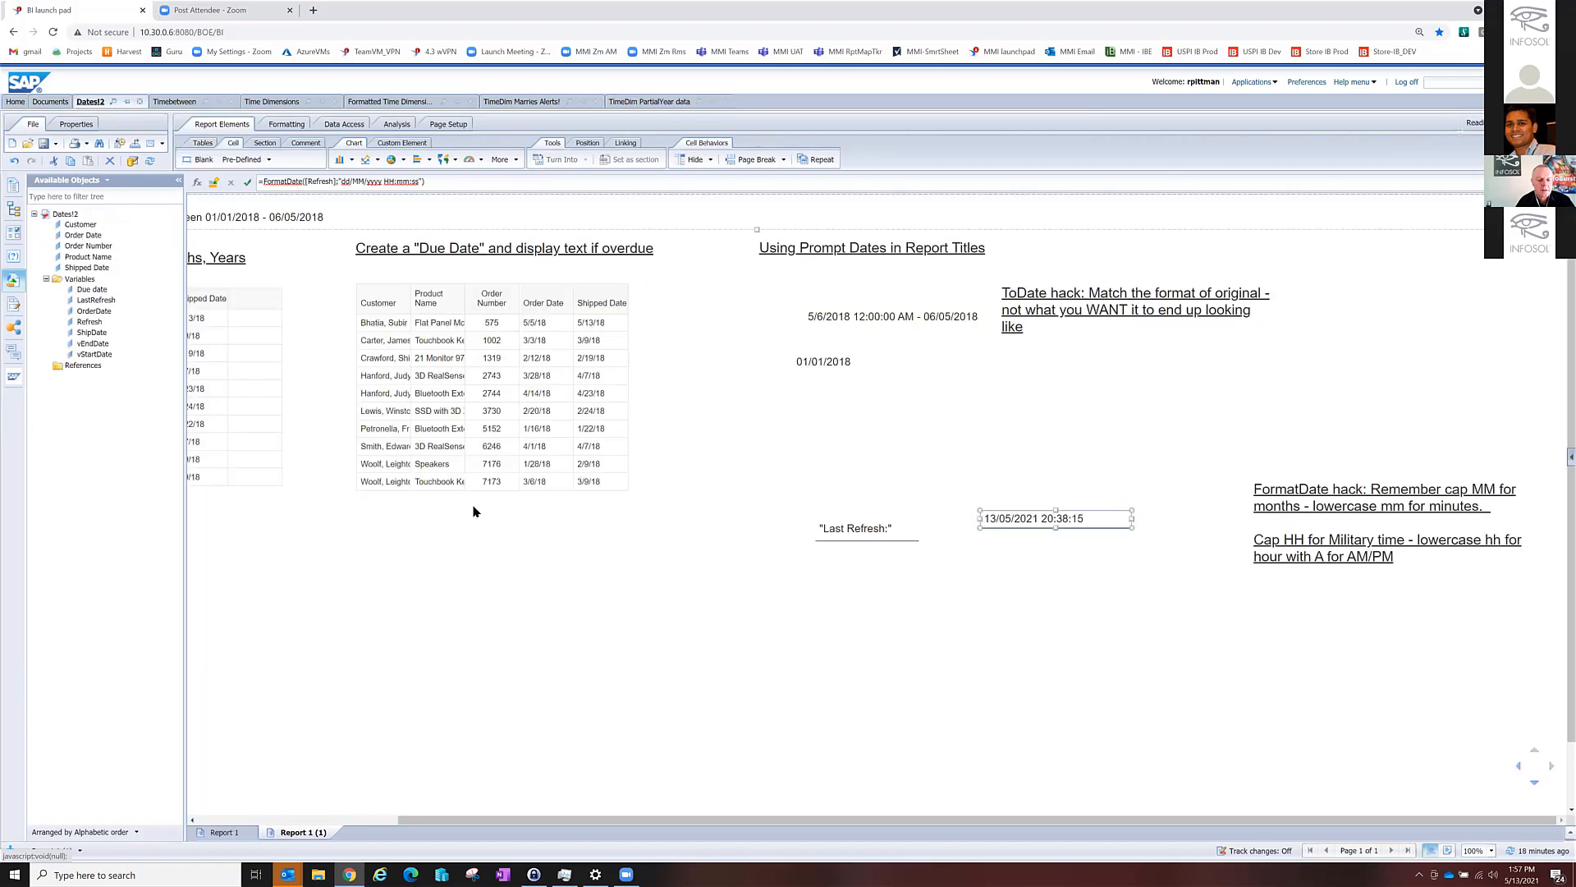
left_click_drag(538, 820, 151, 821)
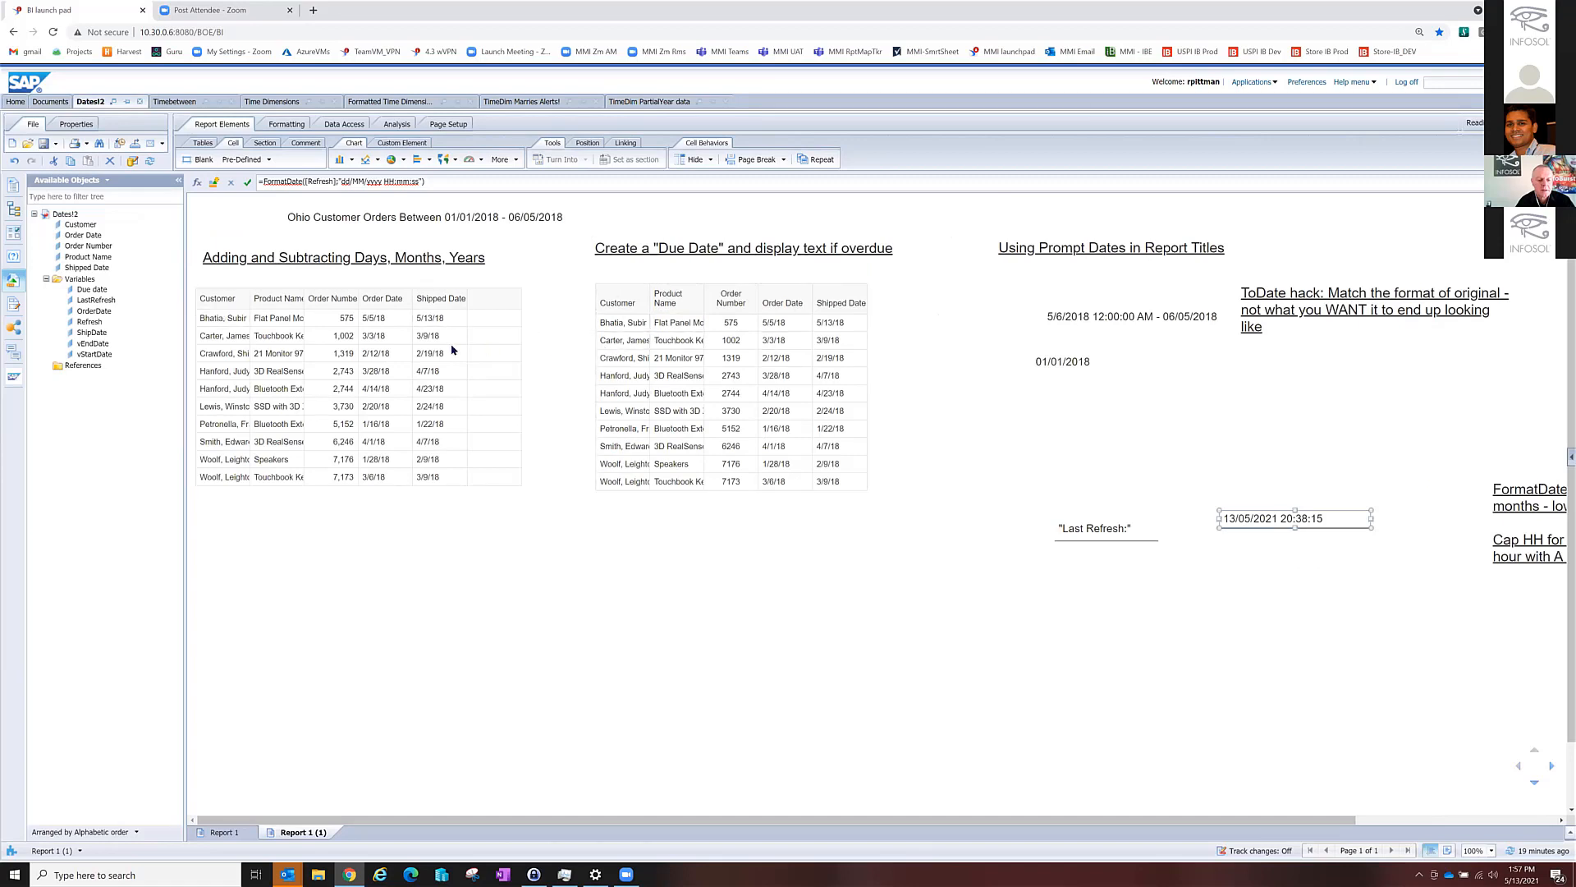
right_click(780, 325)
mouse_move(825, 394)
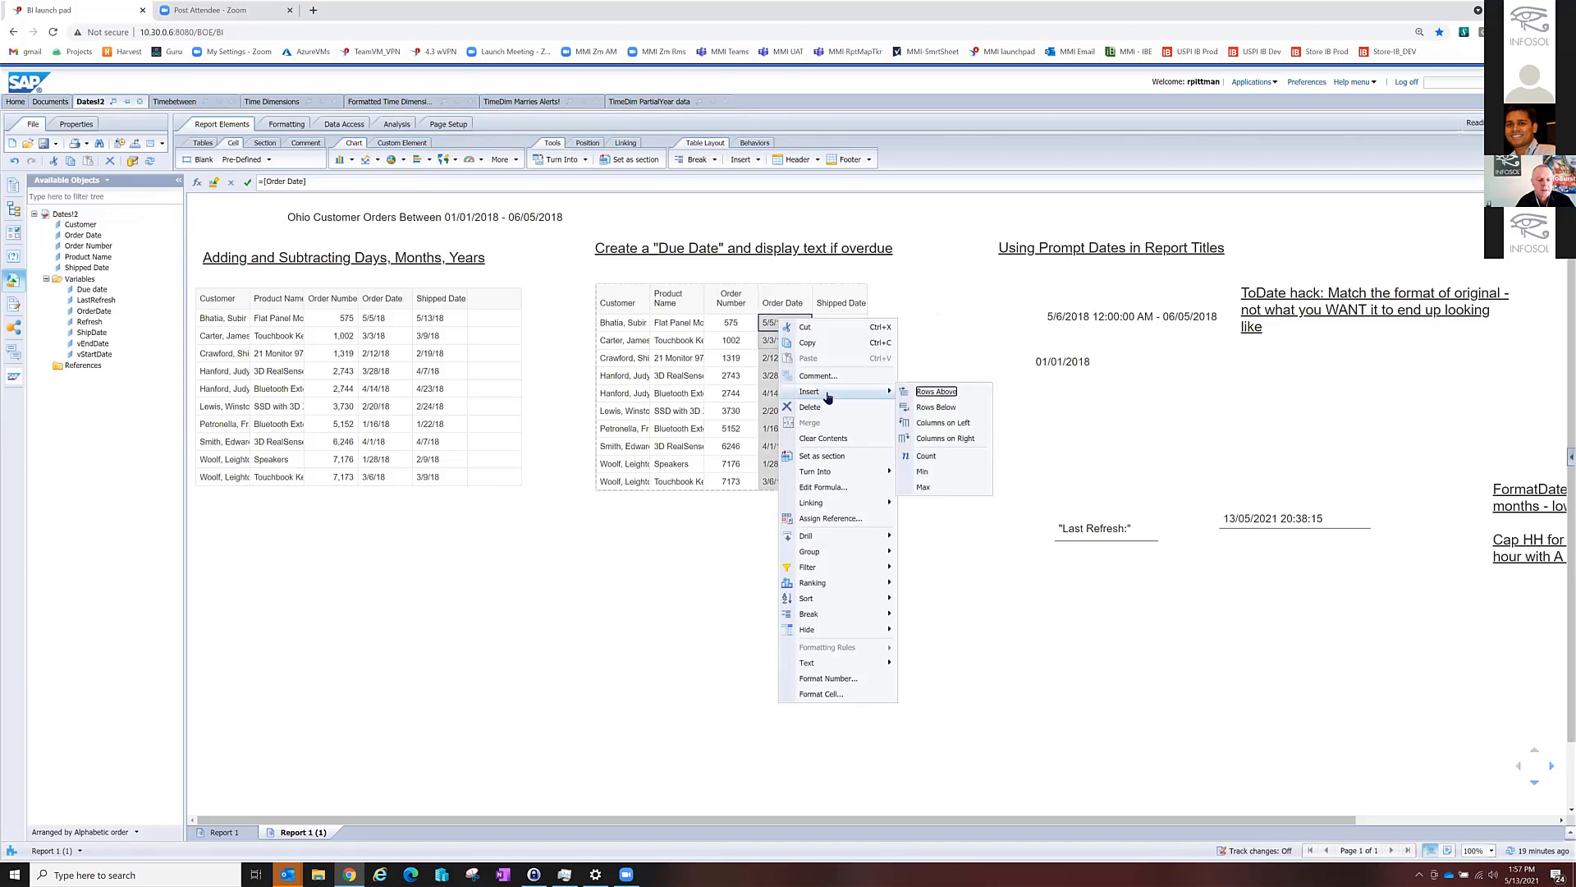
left_click(936, 437)
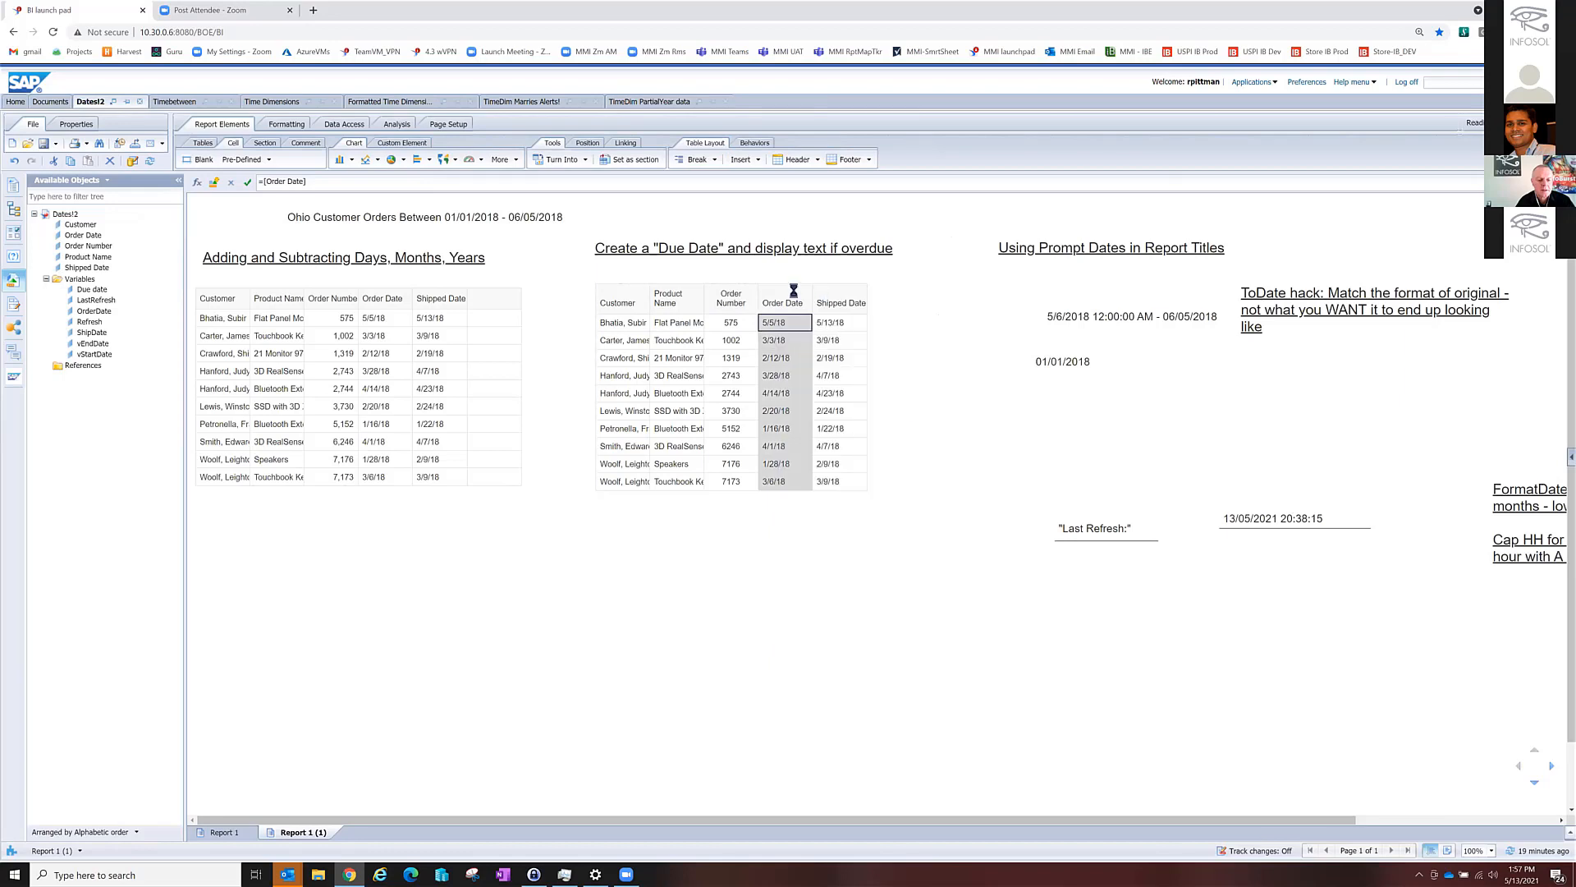
left_click(833, 327)
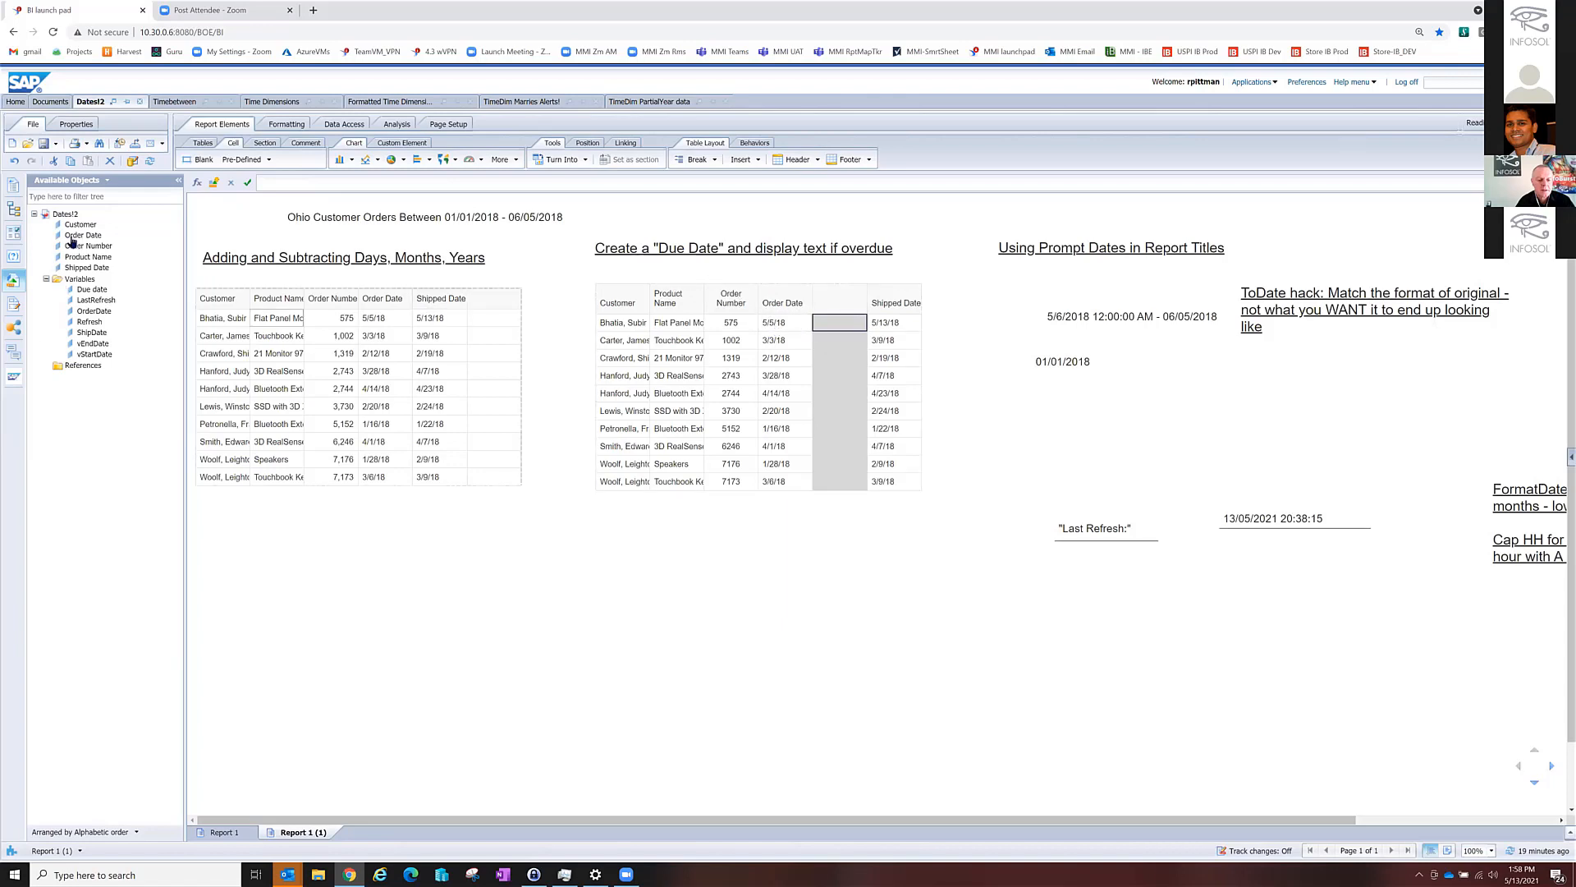
left_click_drag(74, 237, 838, 324)
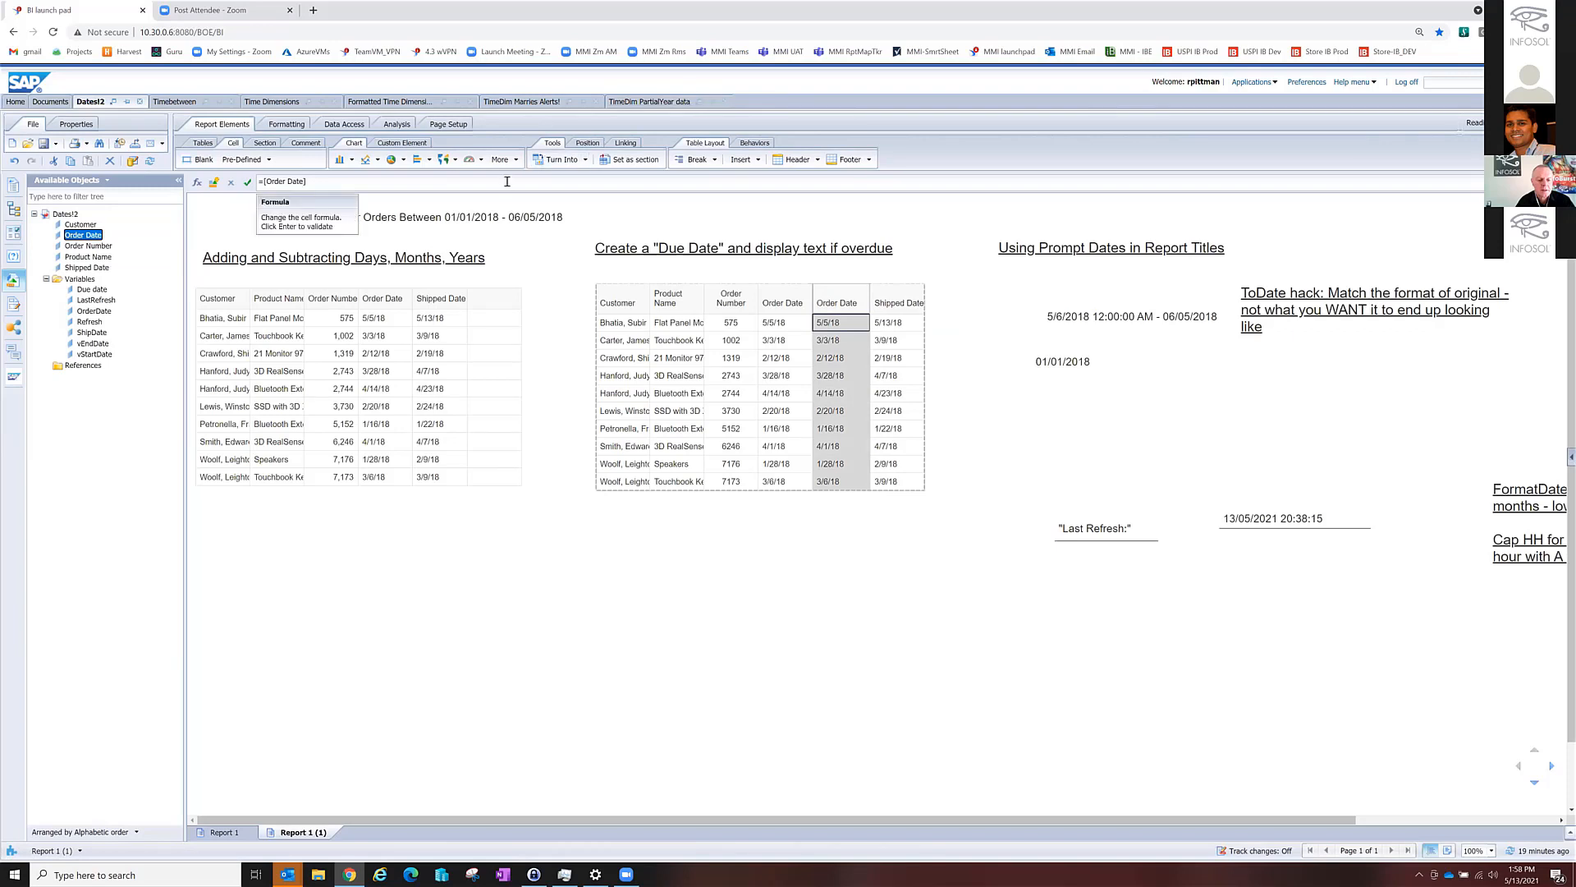
Change the new column's formula to =RelativeDate([Order Date];+5).
left_click(260, 183)
left_click(261, 182)
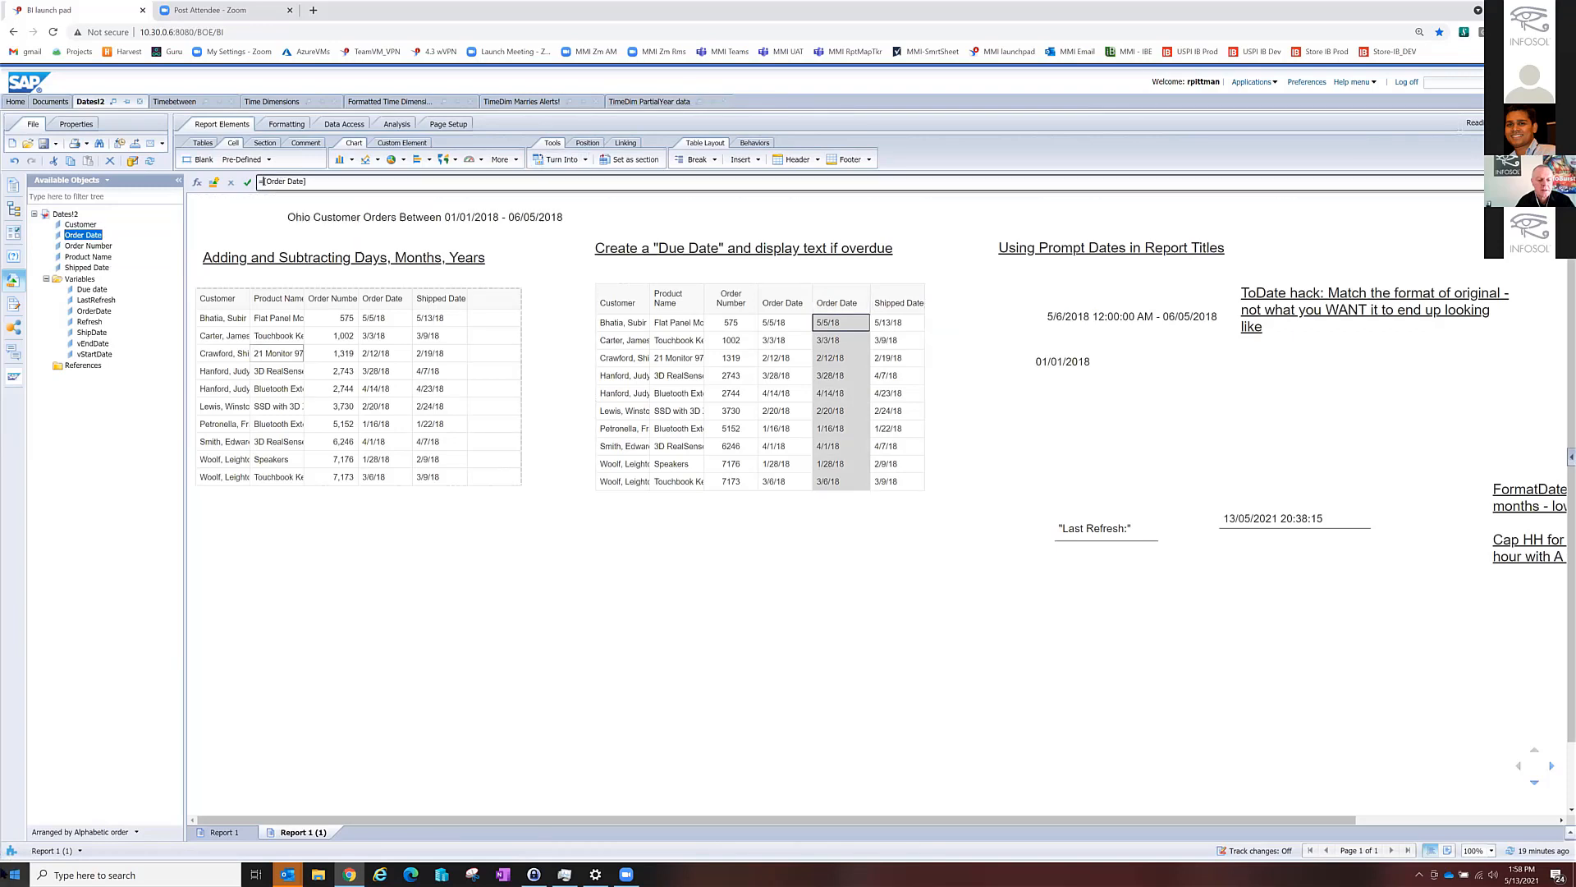
type("R")
type("elativ")
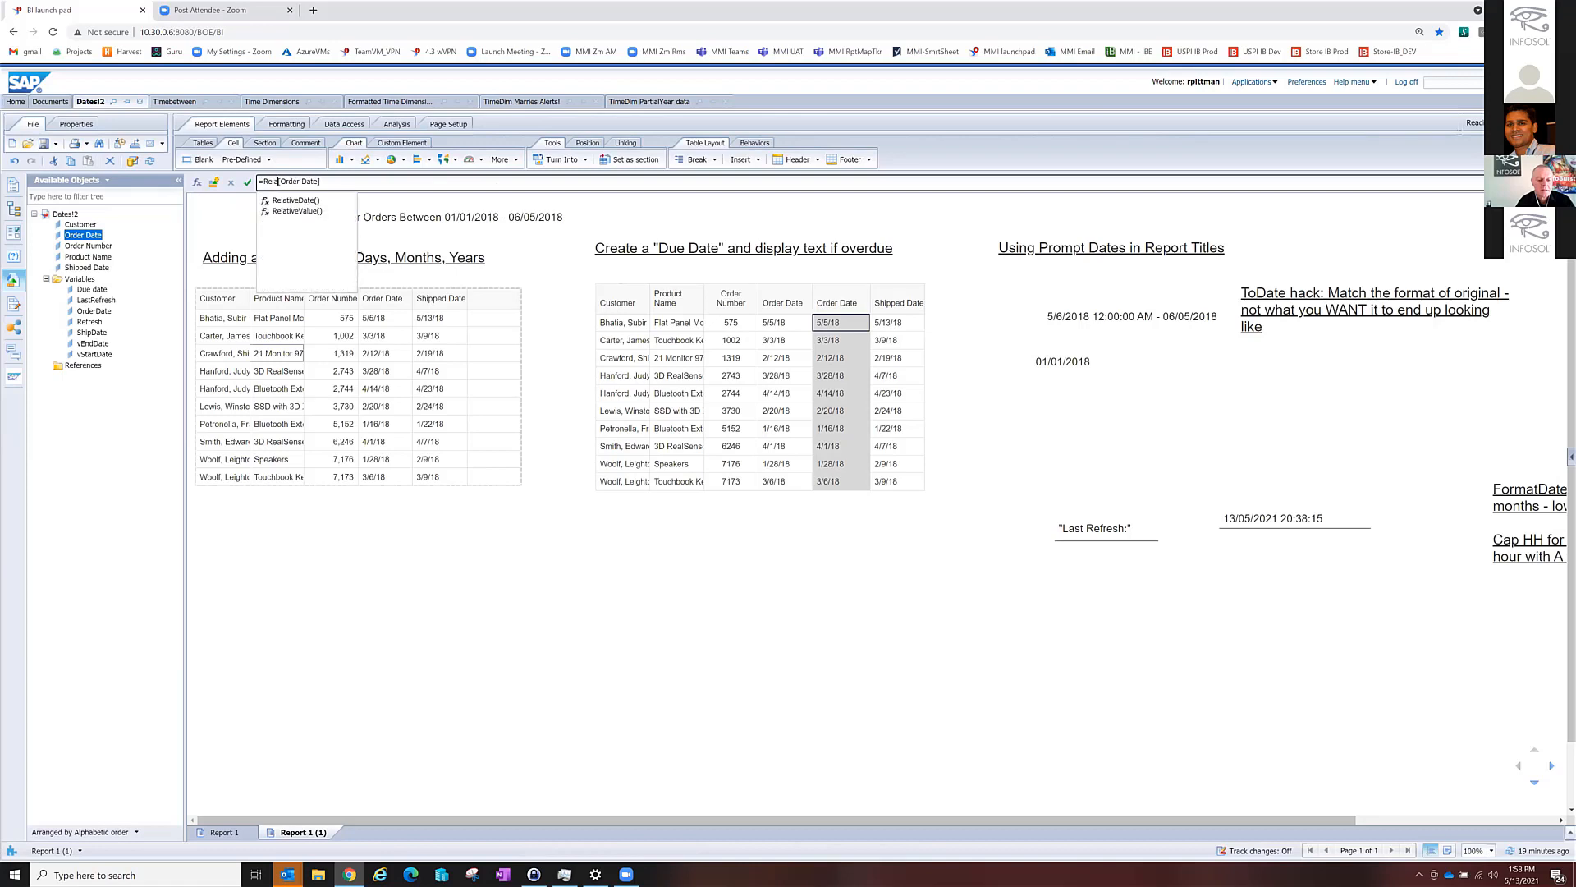
type("eDate(")
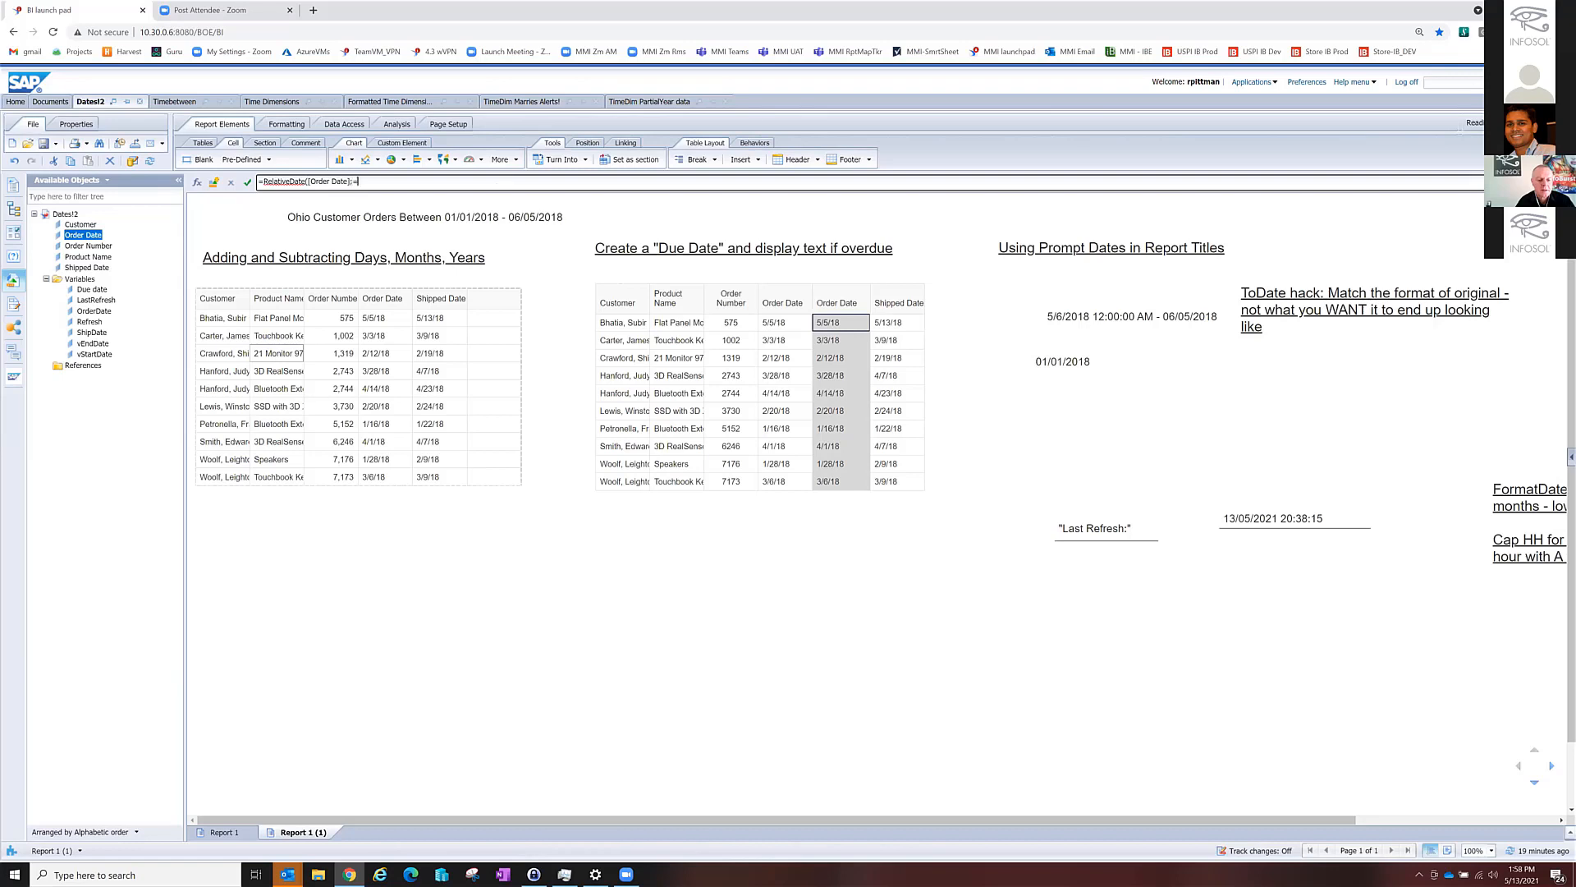
type("5")
key("Return")
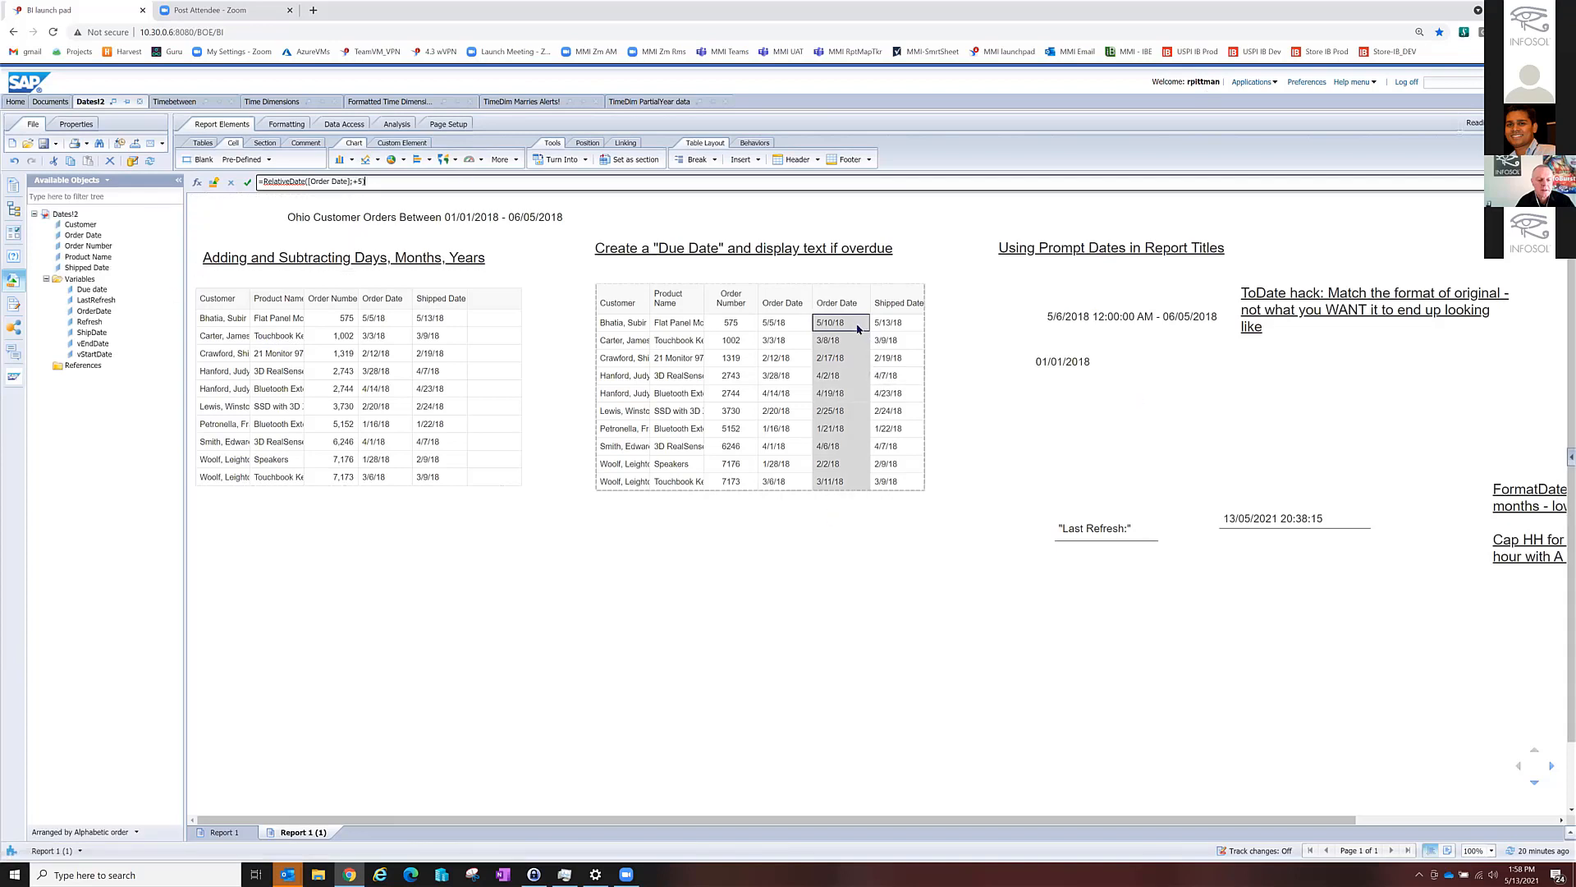
Insert a blank column after Shipped Date in the "Due Date" table.
right_click(908, 327)
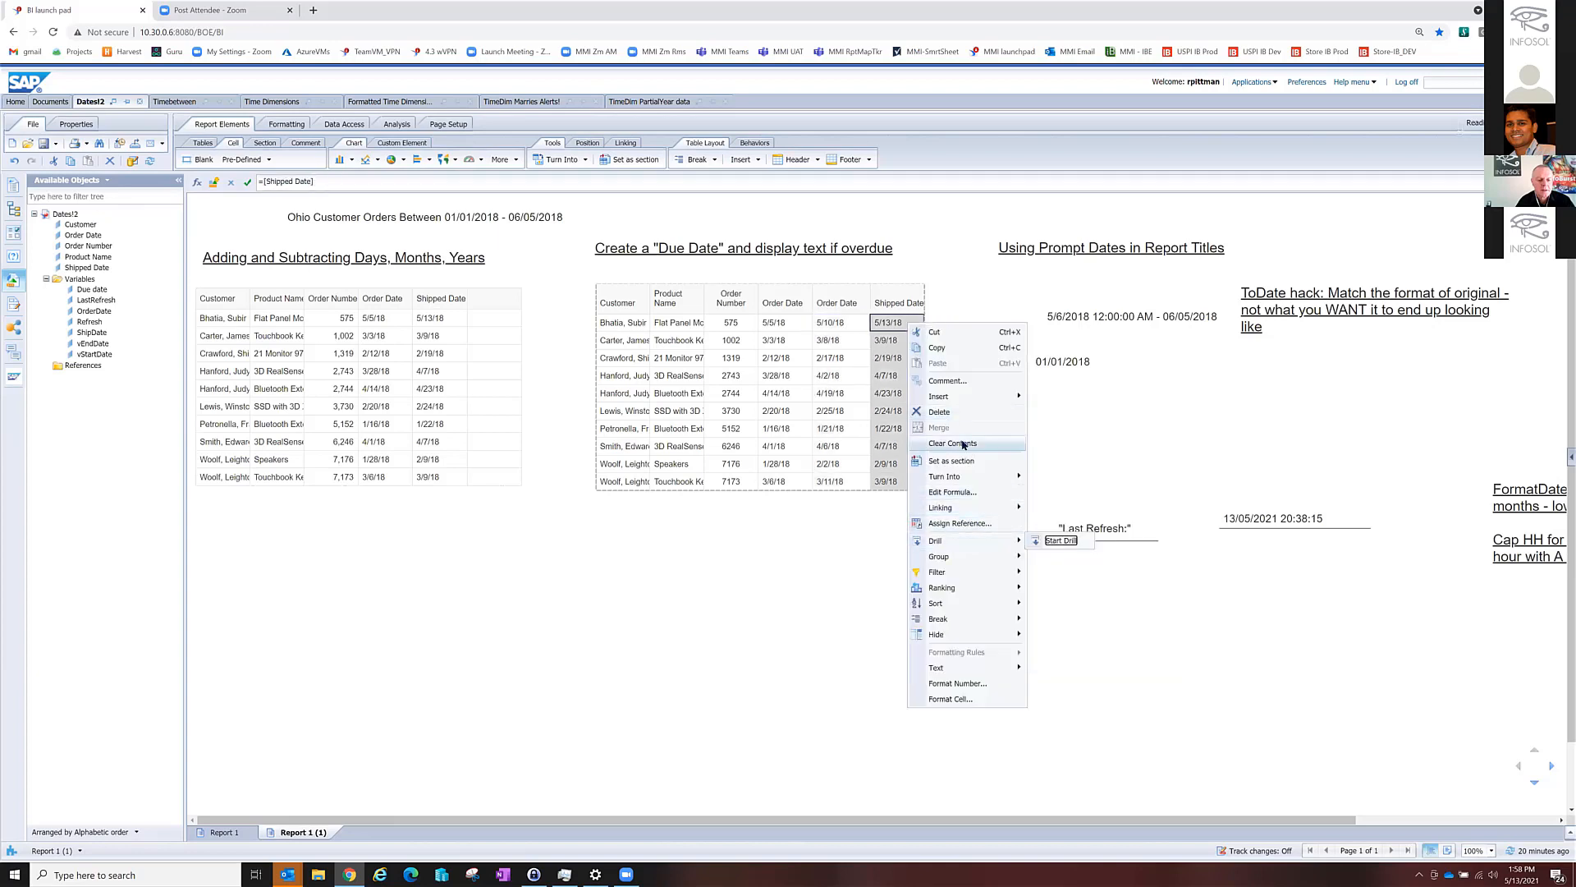
mouse_move(990, 397)
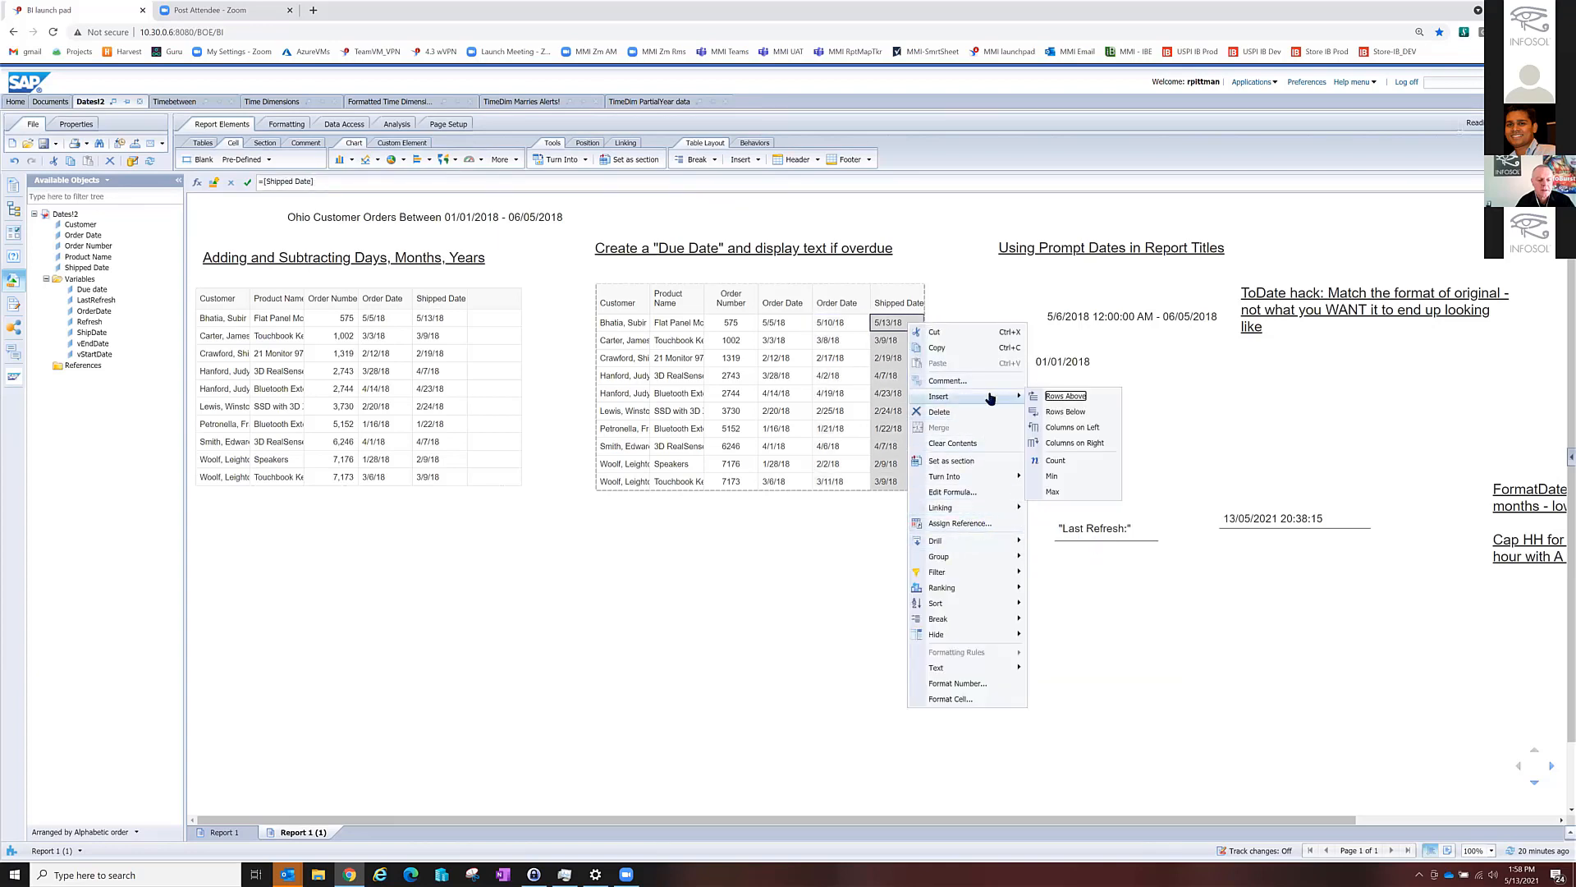
left_click(1101, 450)
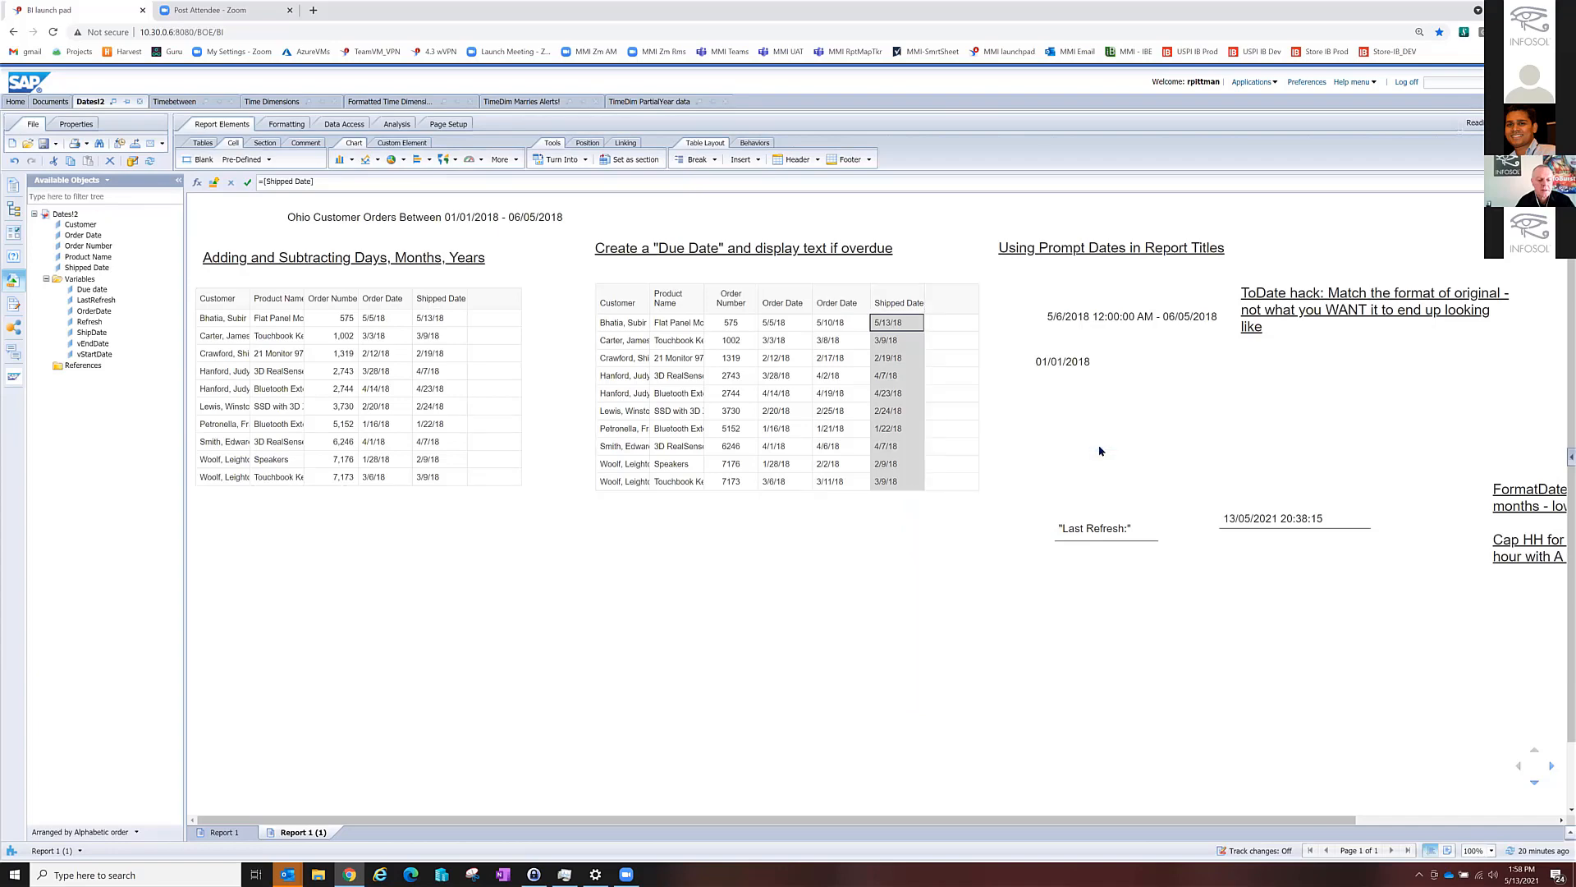
Create a dimension variable named Due Date from the RelativeDate column's formula.
left_click(843, 324)
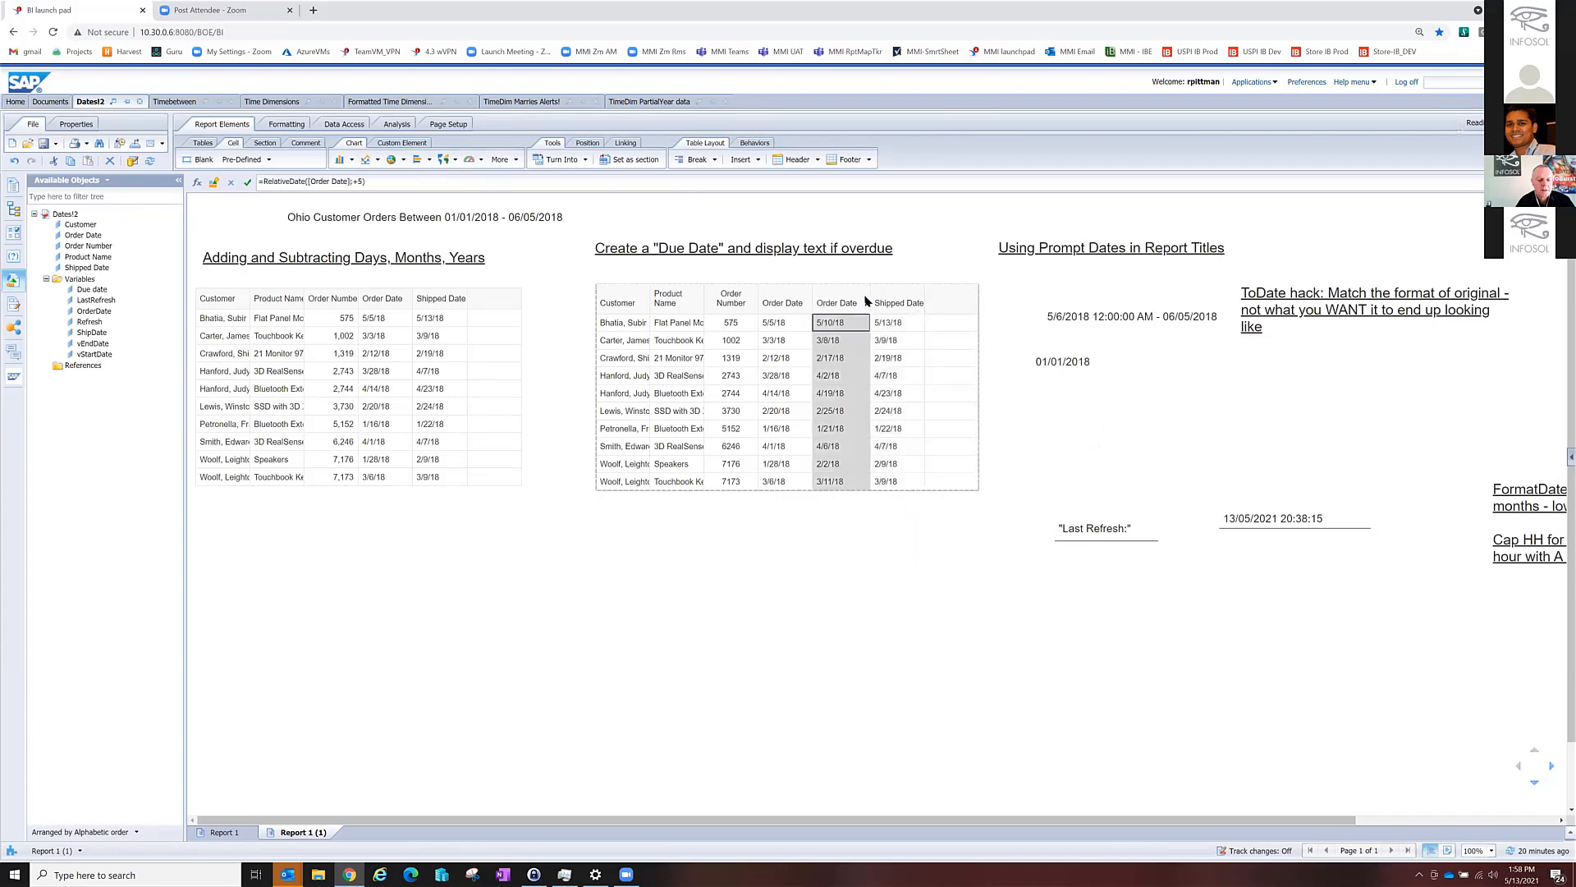
left_click(217, 182)
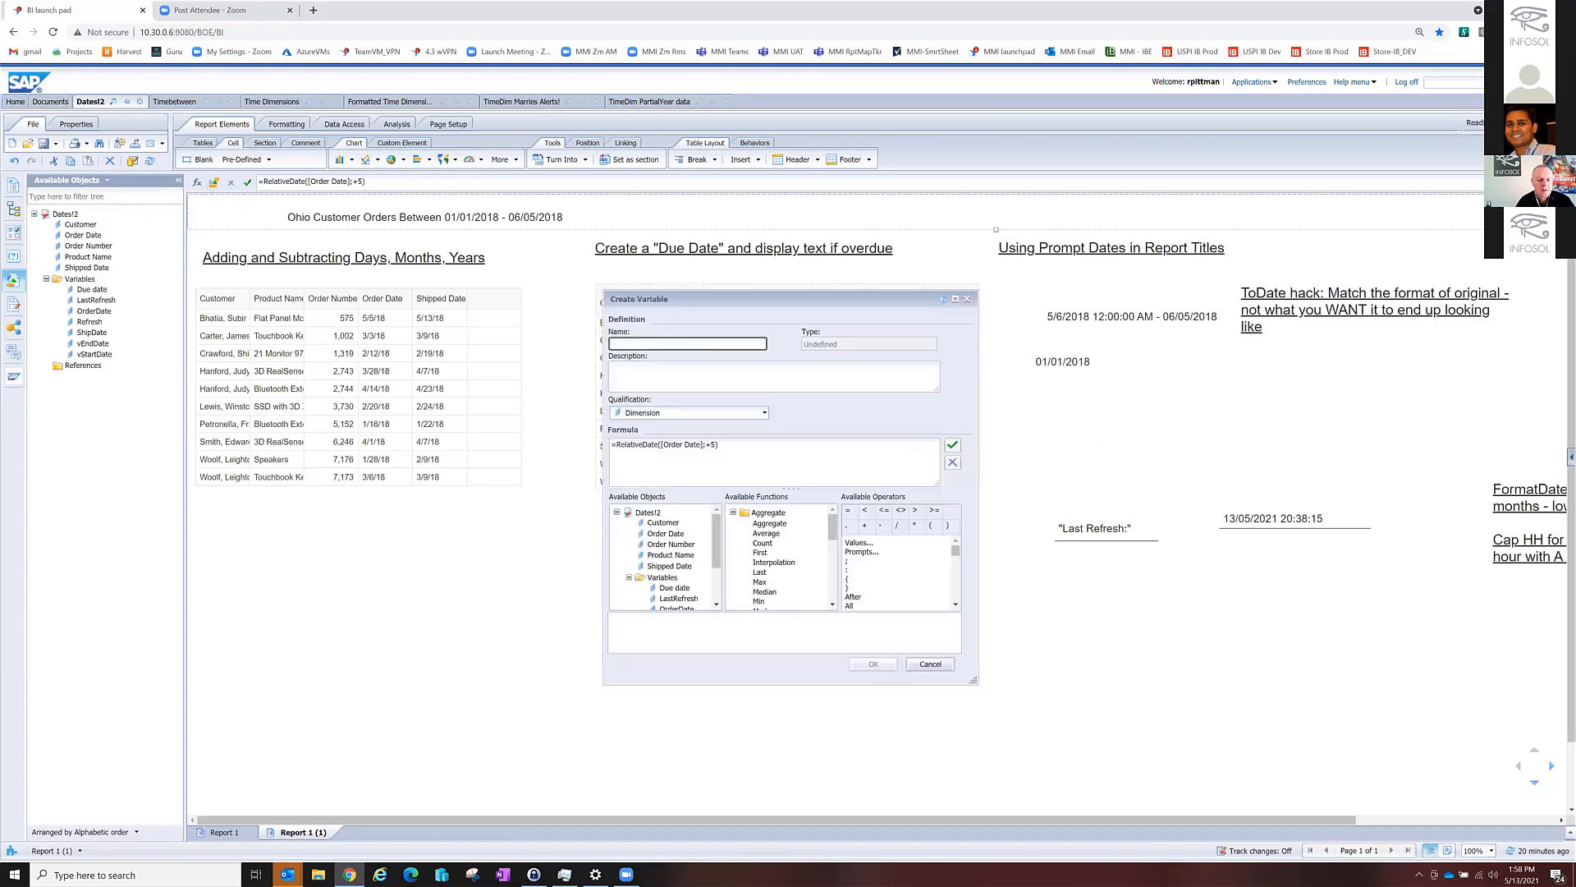
type("Due Date")
key("Return")
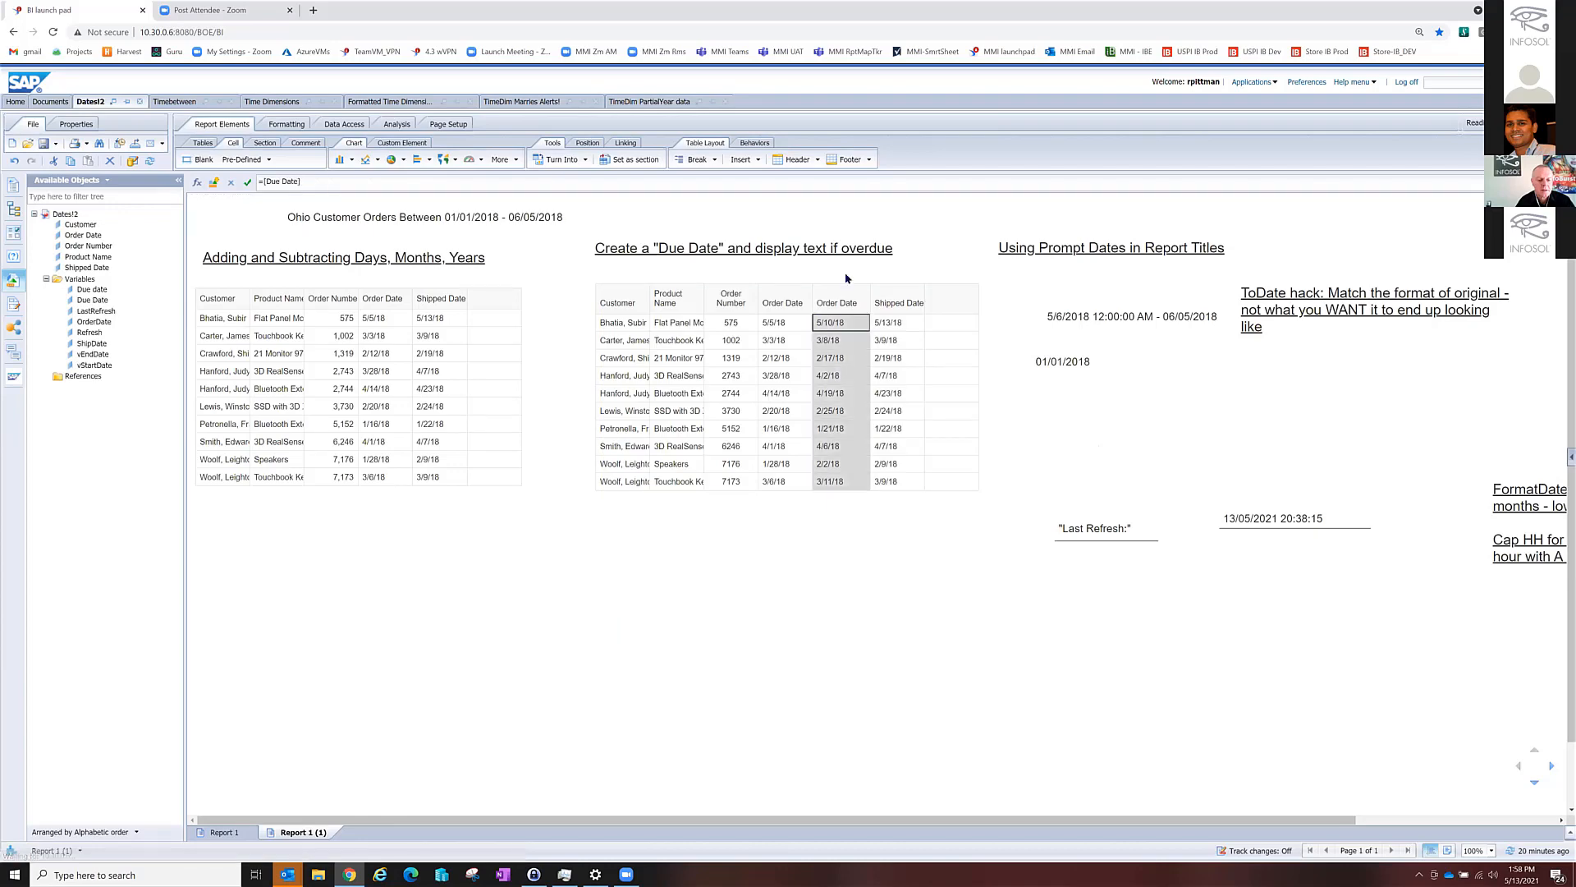
Fill the blank last column with the existing Due date variable and change its formula to =DaysBetween([Due date];[Shipped Date]).
left_click(821, 249)
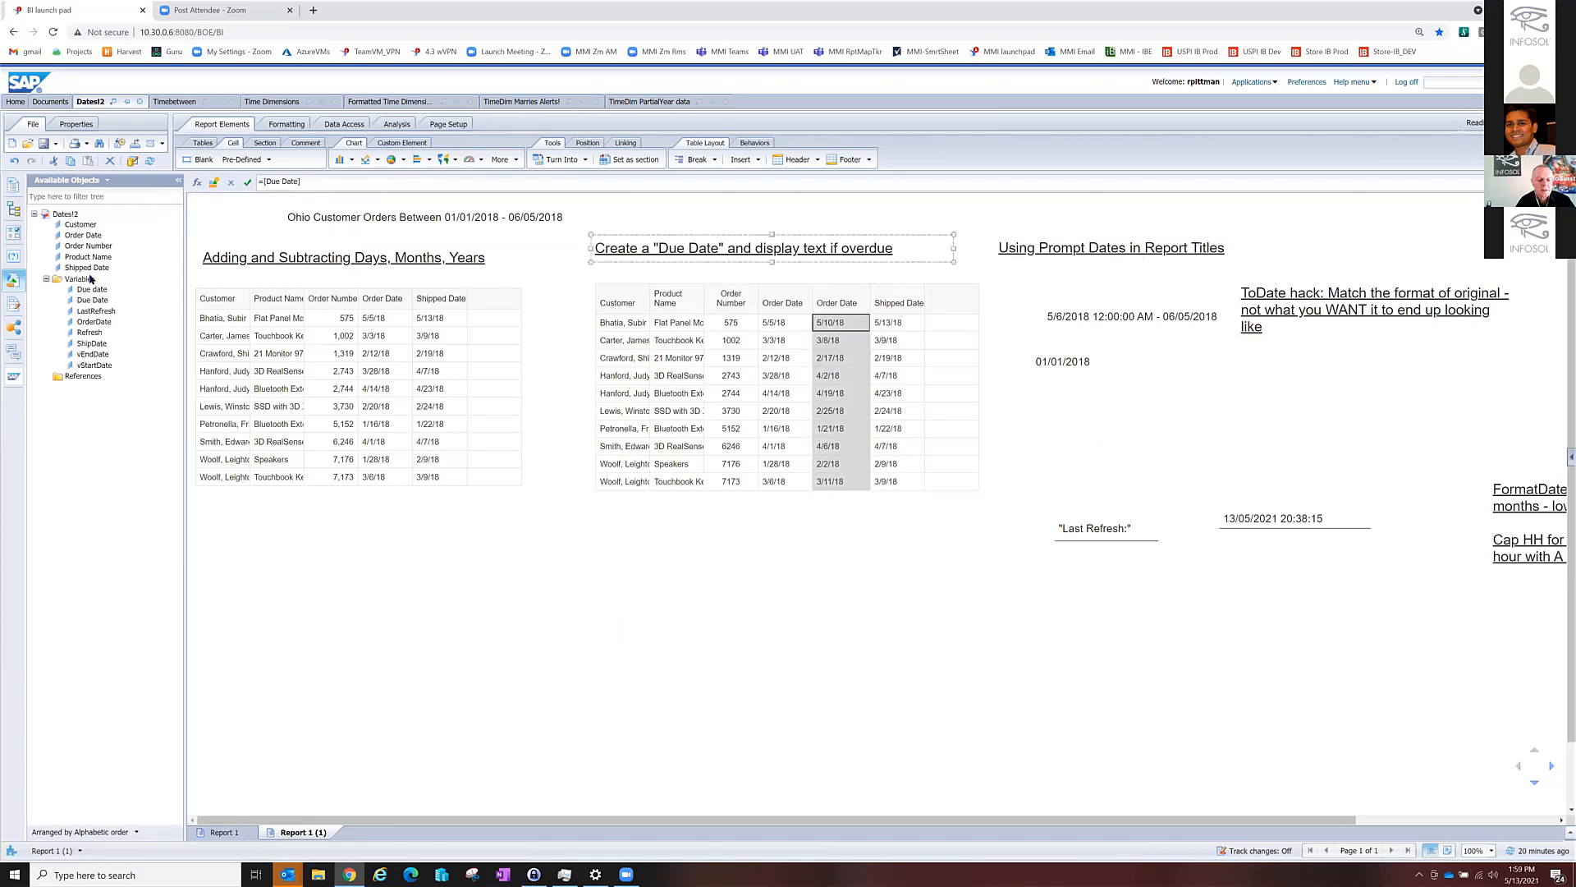
left_click_drag(92, 290, 951, 331)
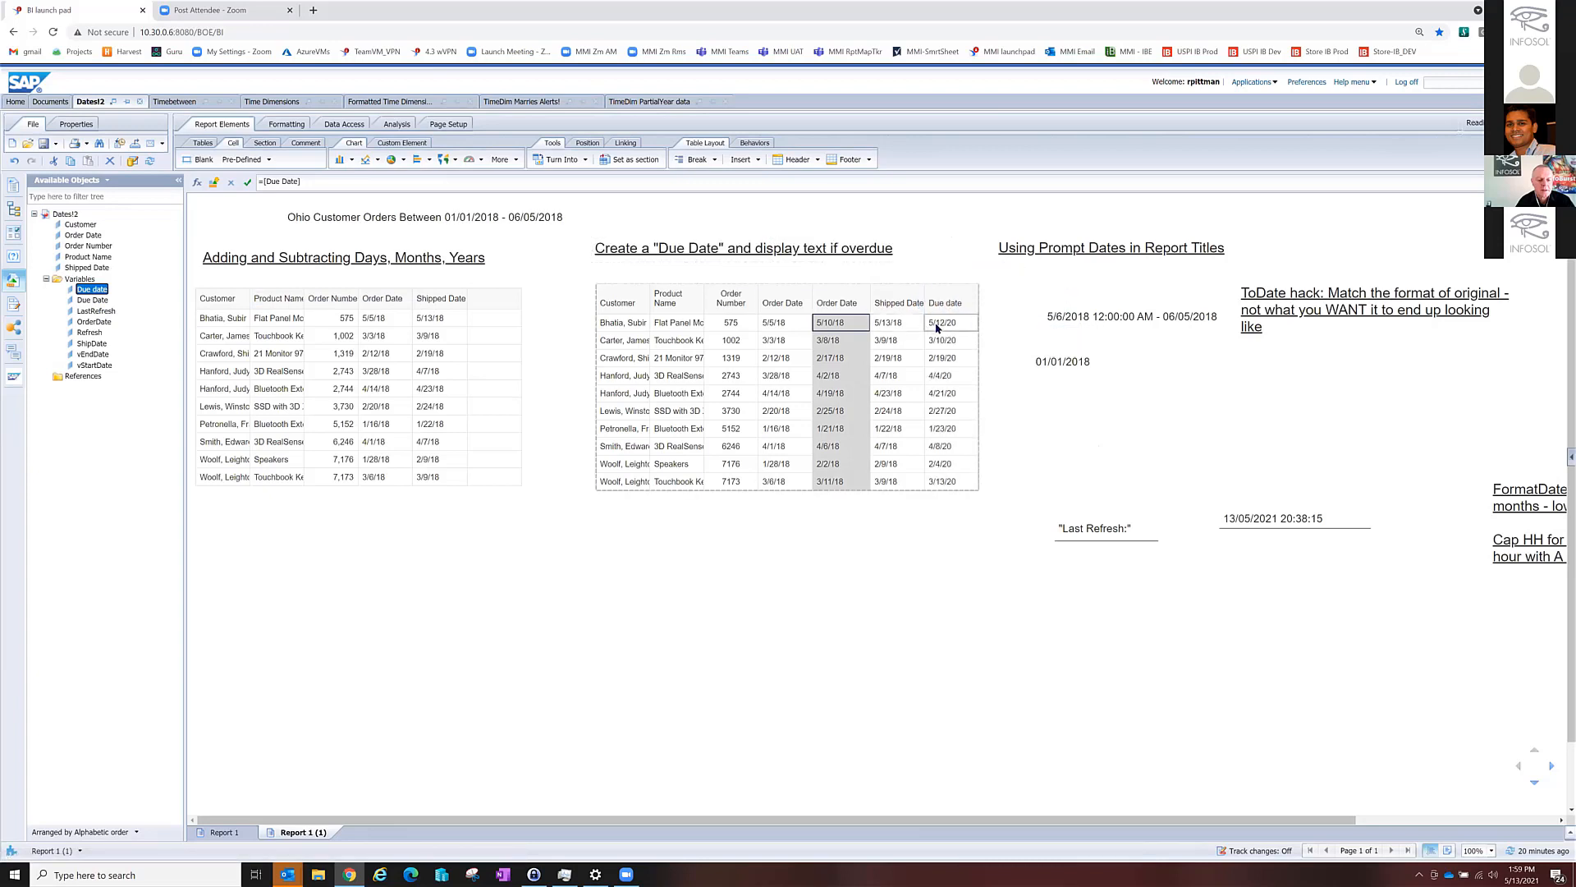
left_click(897, 329)
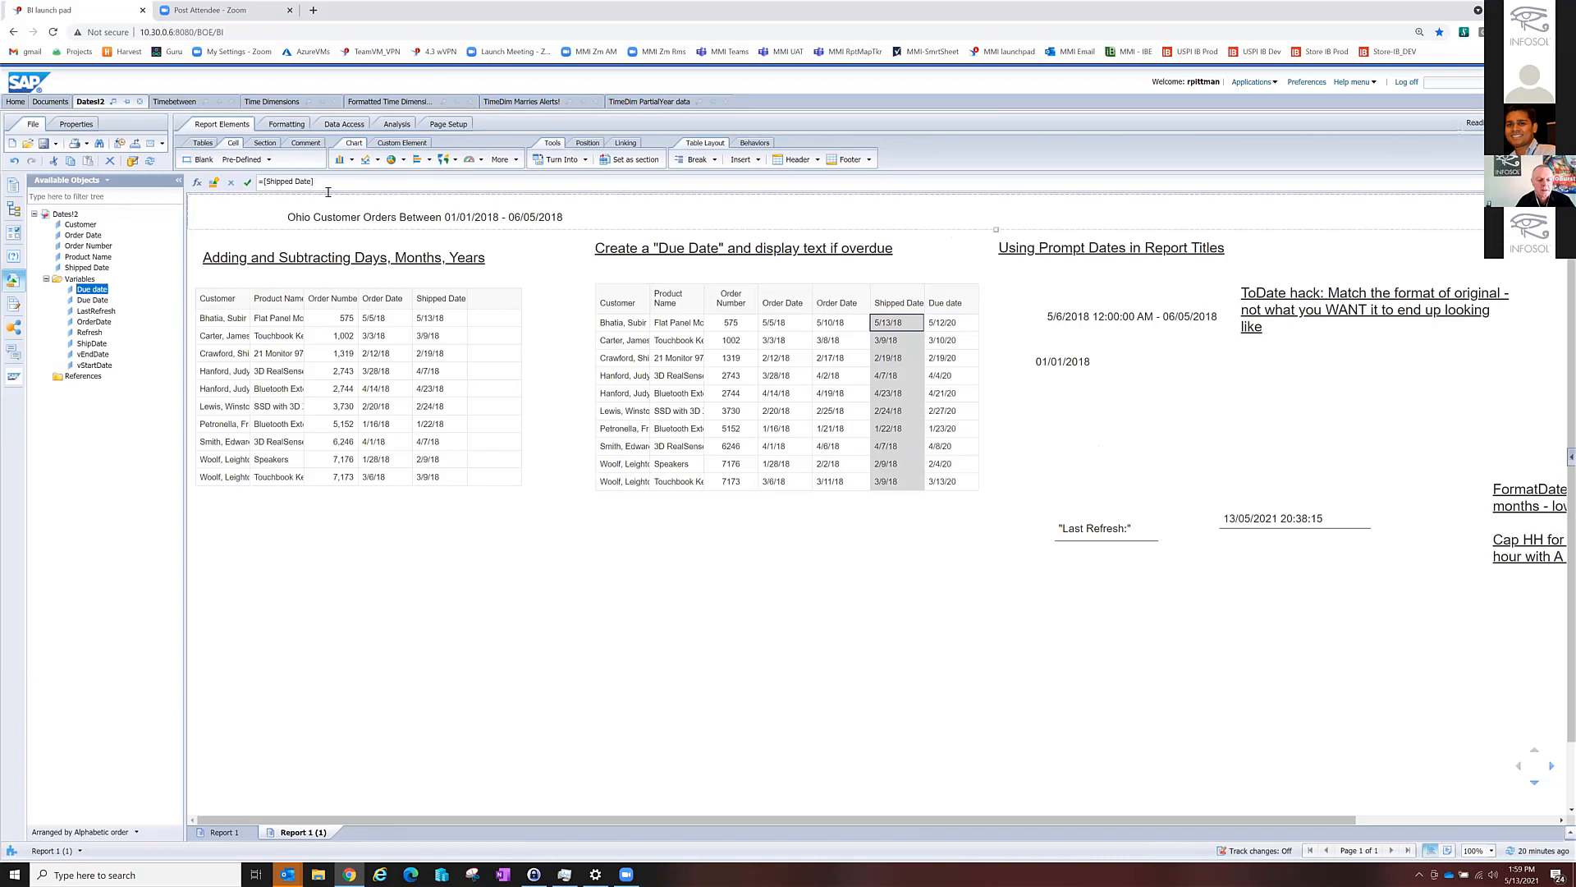
left_click_drag(321, 182, 254, 184)
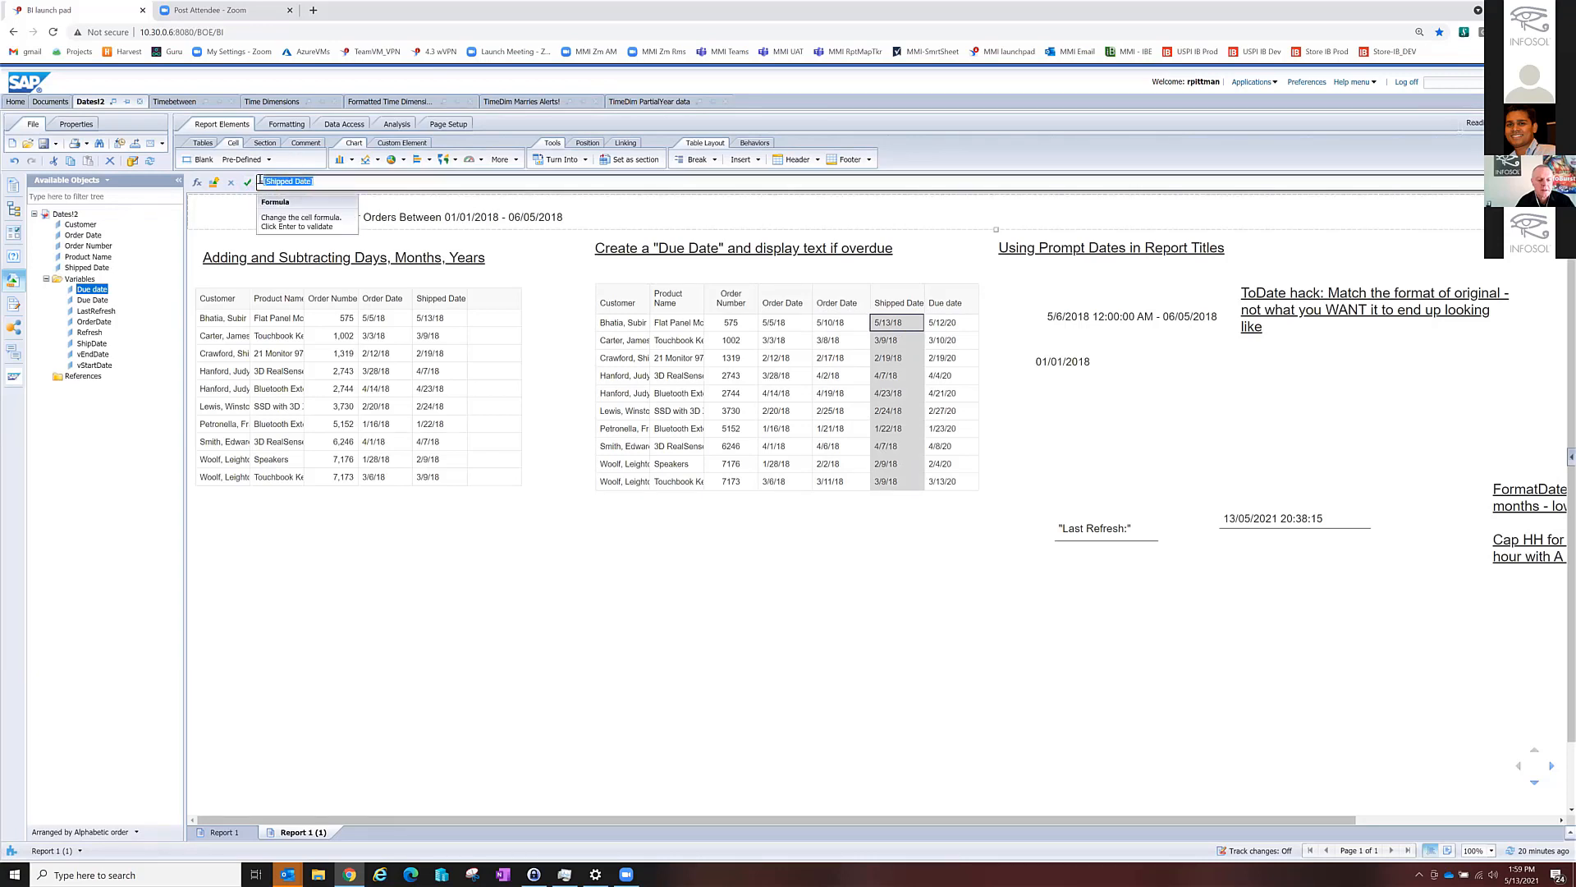
left_click(944, 323)
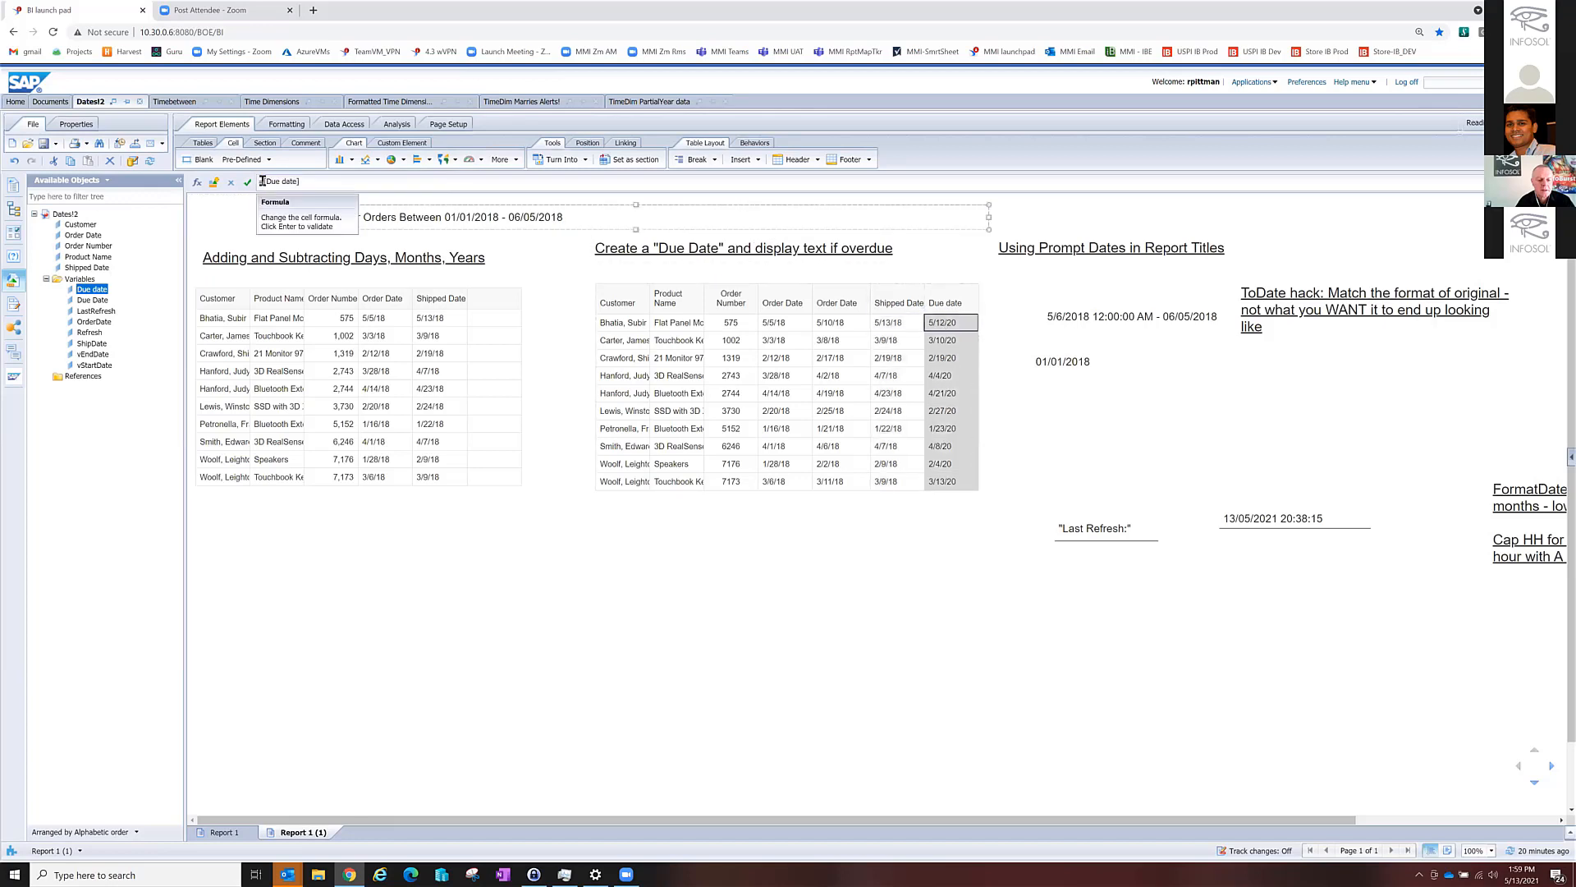
type("DaysBe")
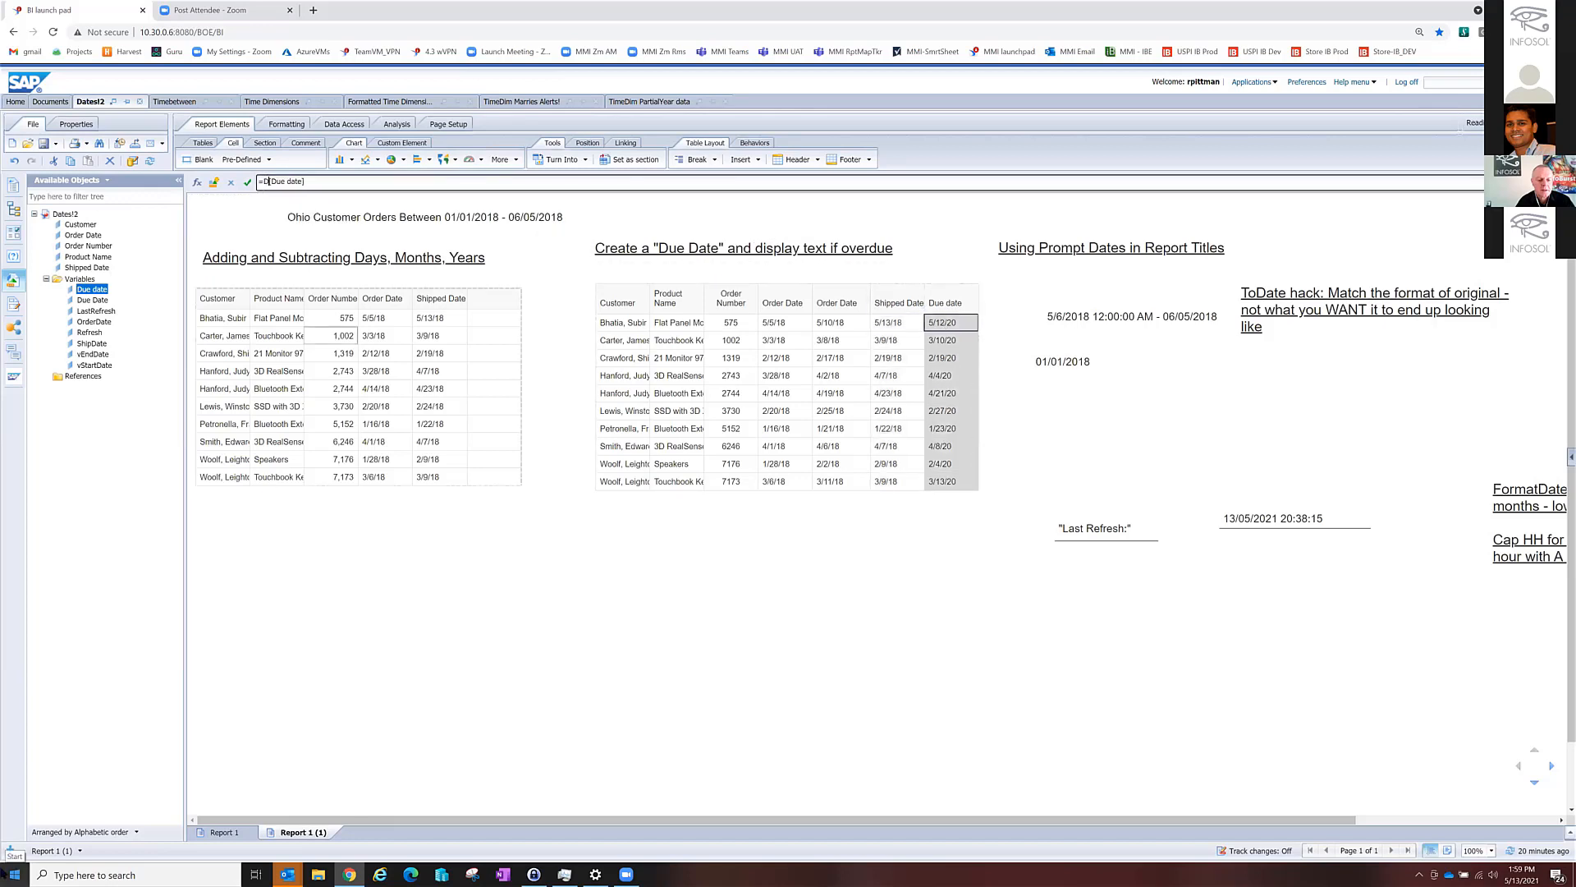
type("tween([Due date];[Shipped Date])")
key("Return")
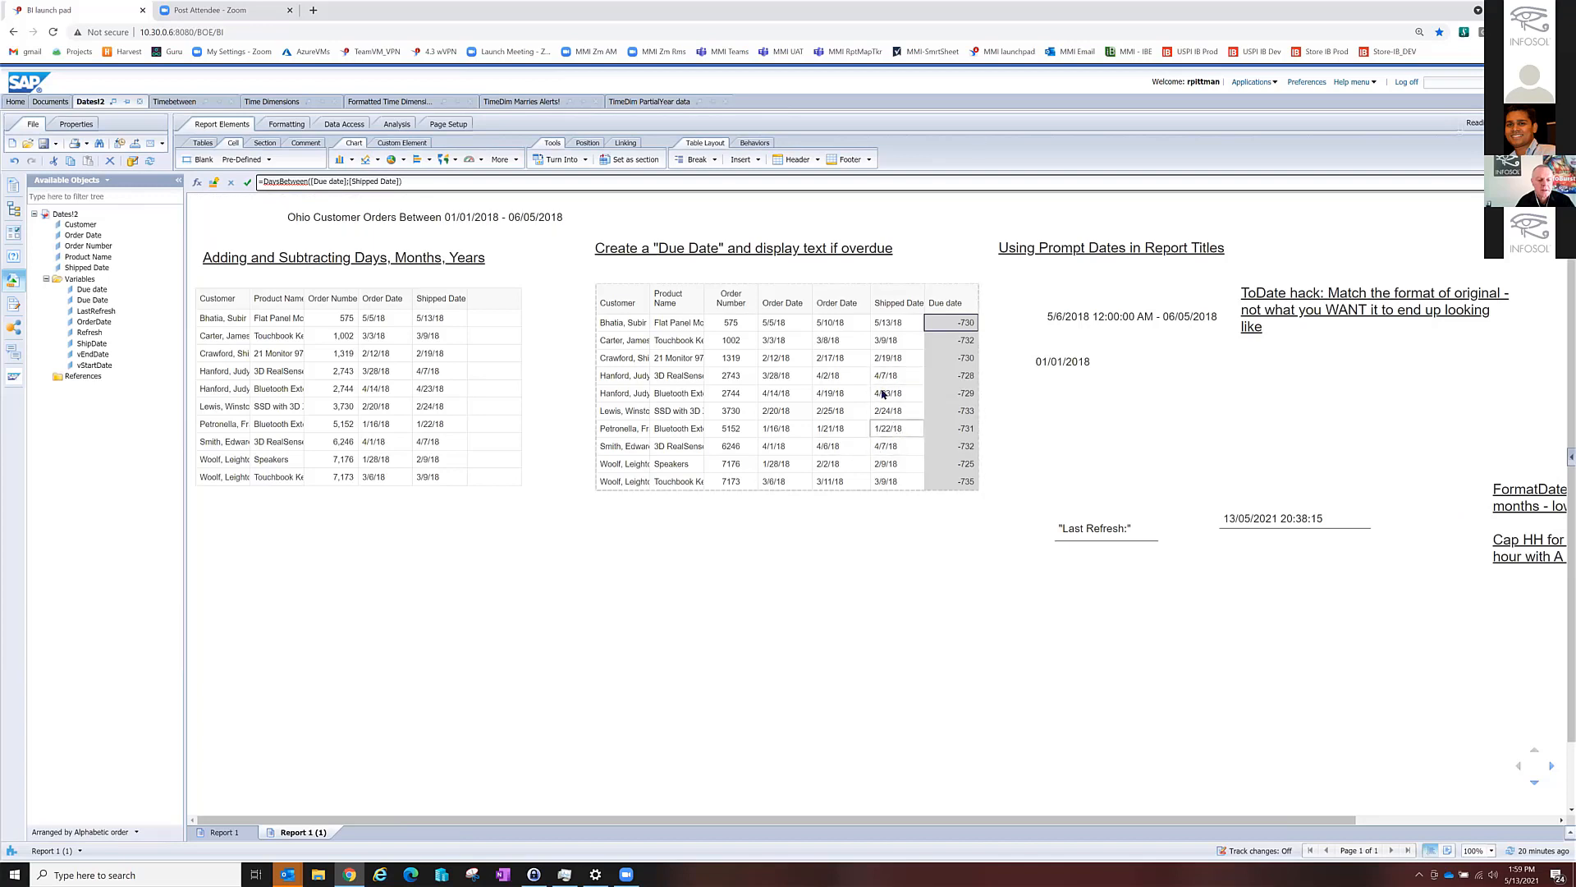
Compare the definitions of the Due date and Due Date variables with the formulas in the table's date and DaysBetween columns.
left_click(854, 324)
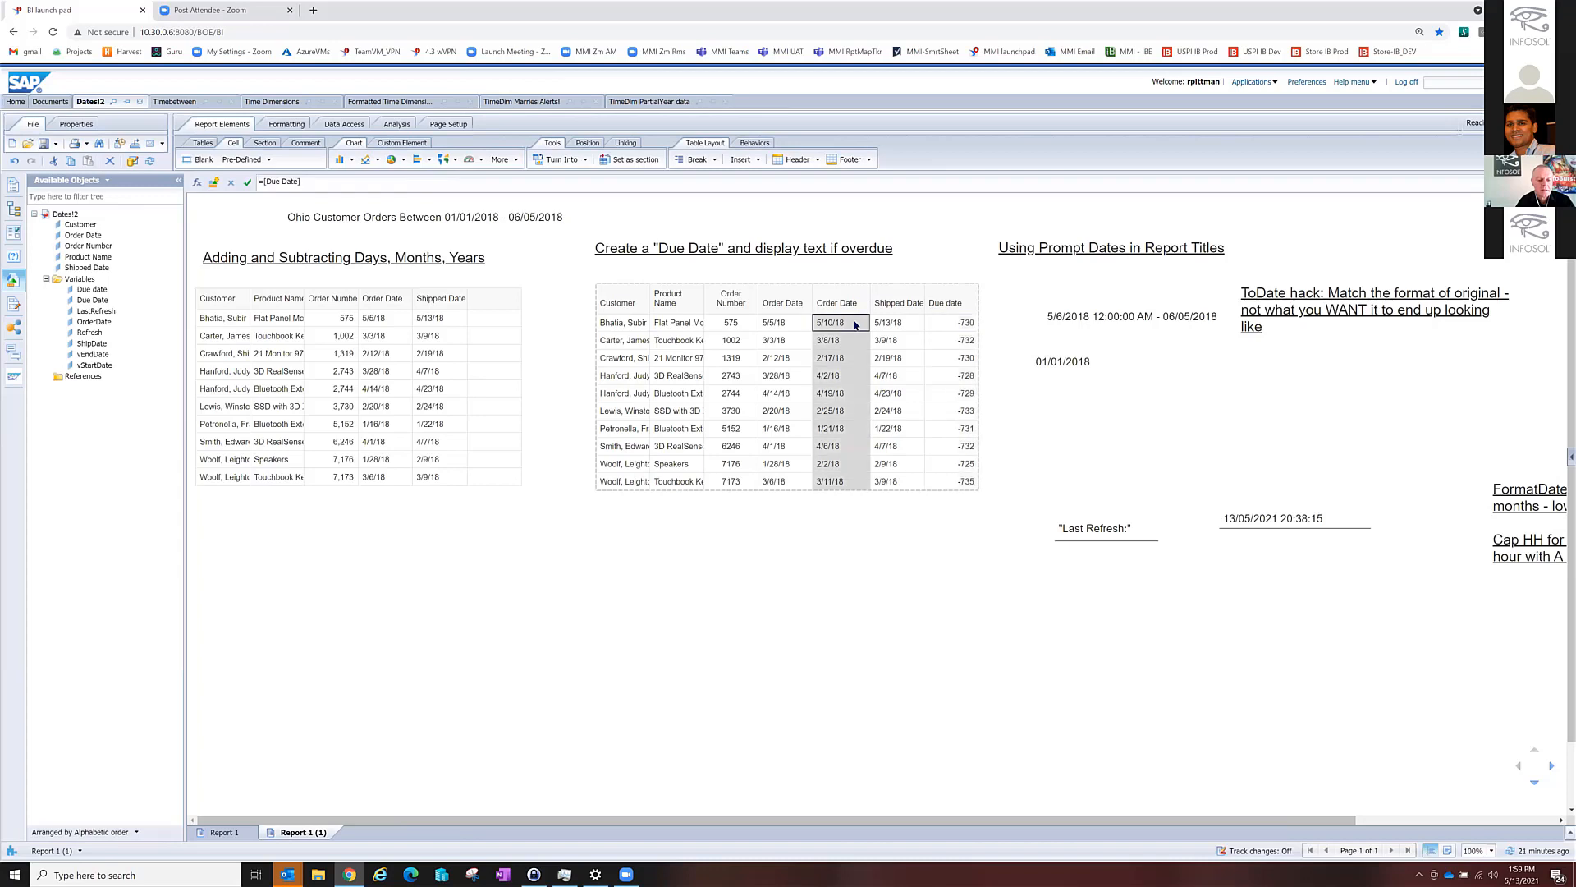
left_click(950, 326)
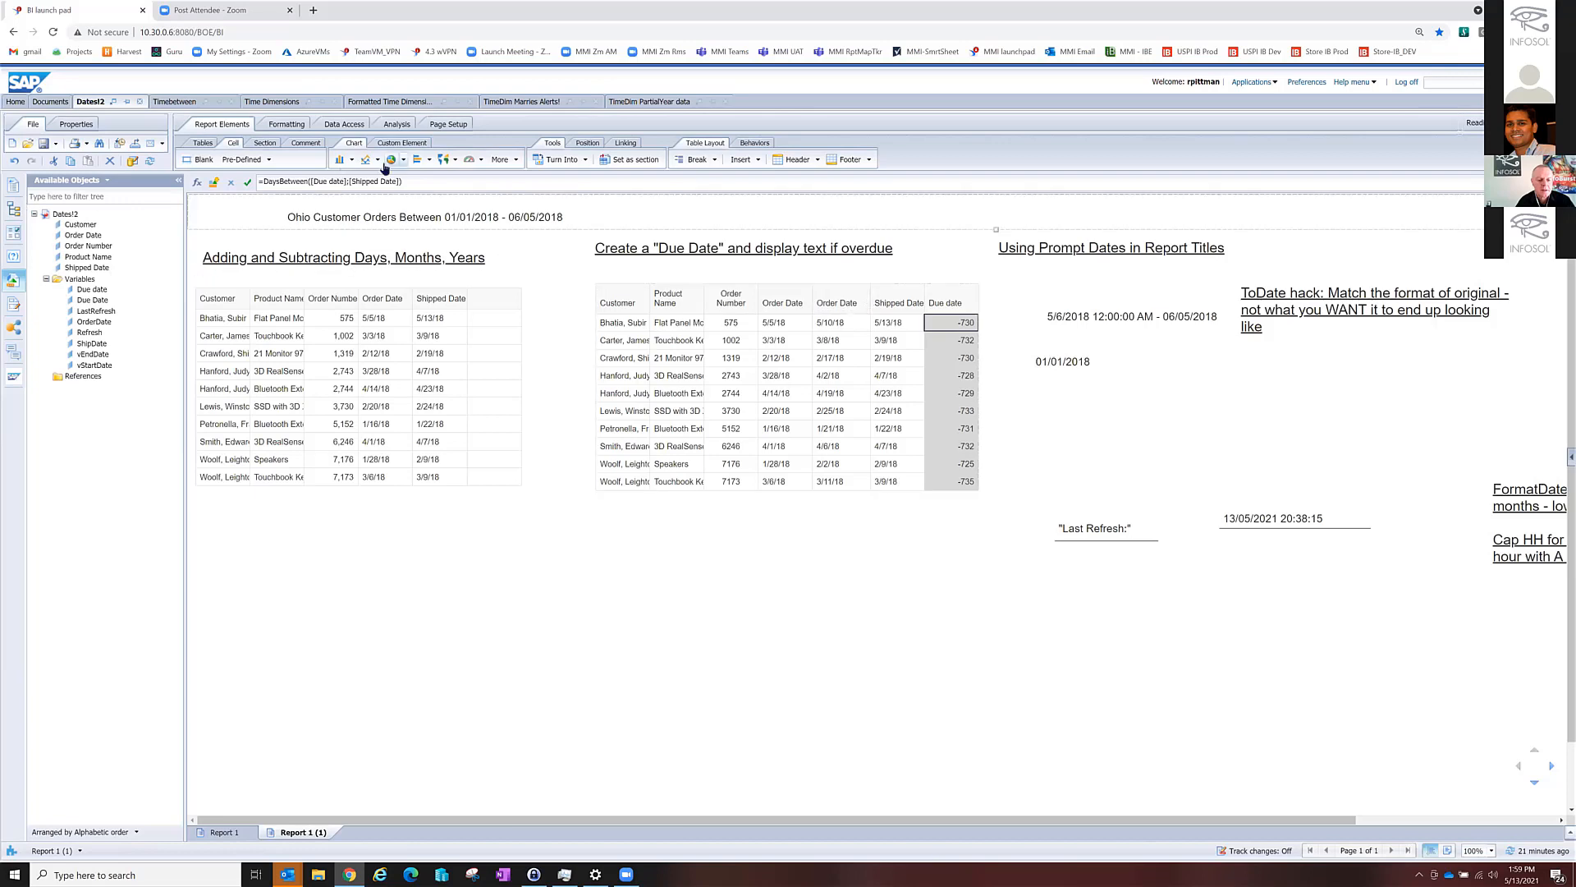
left_click(92, 289)
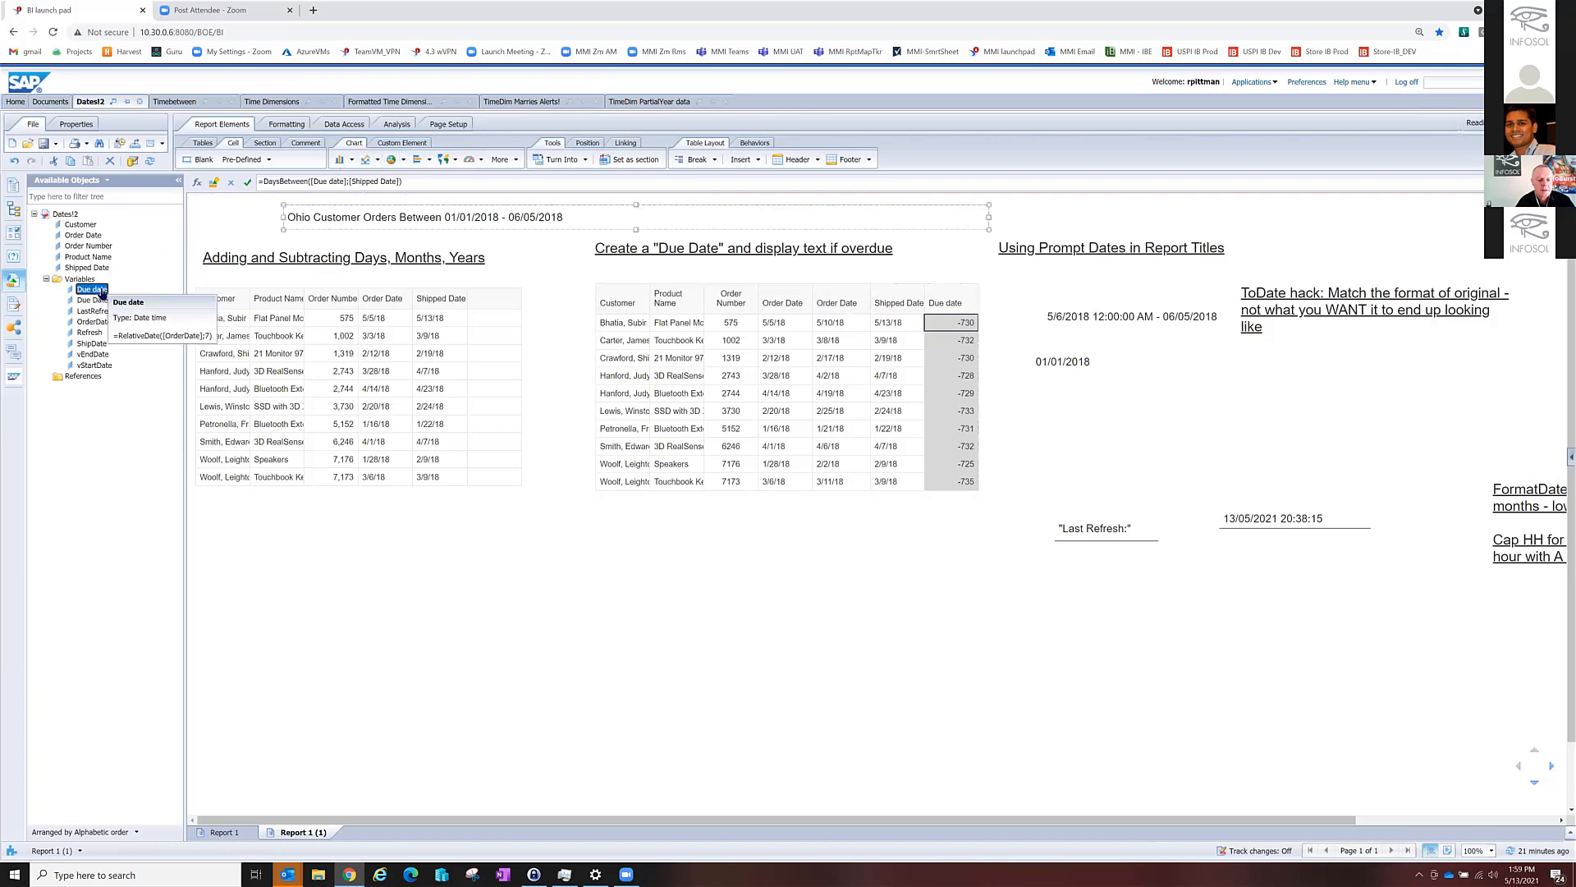
left_click(93, 301)
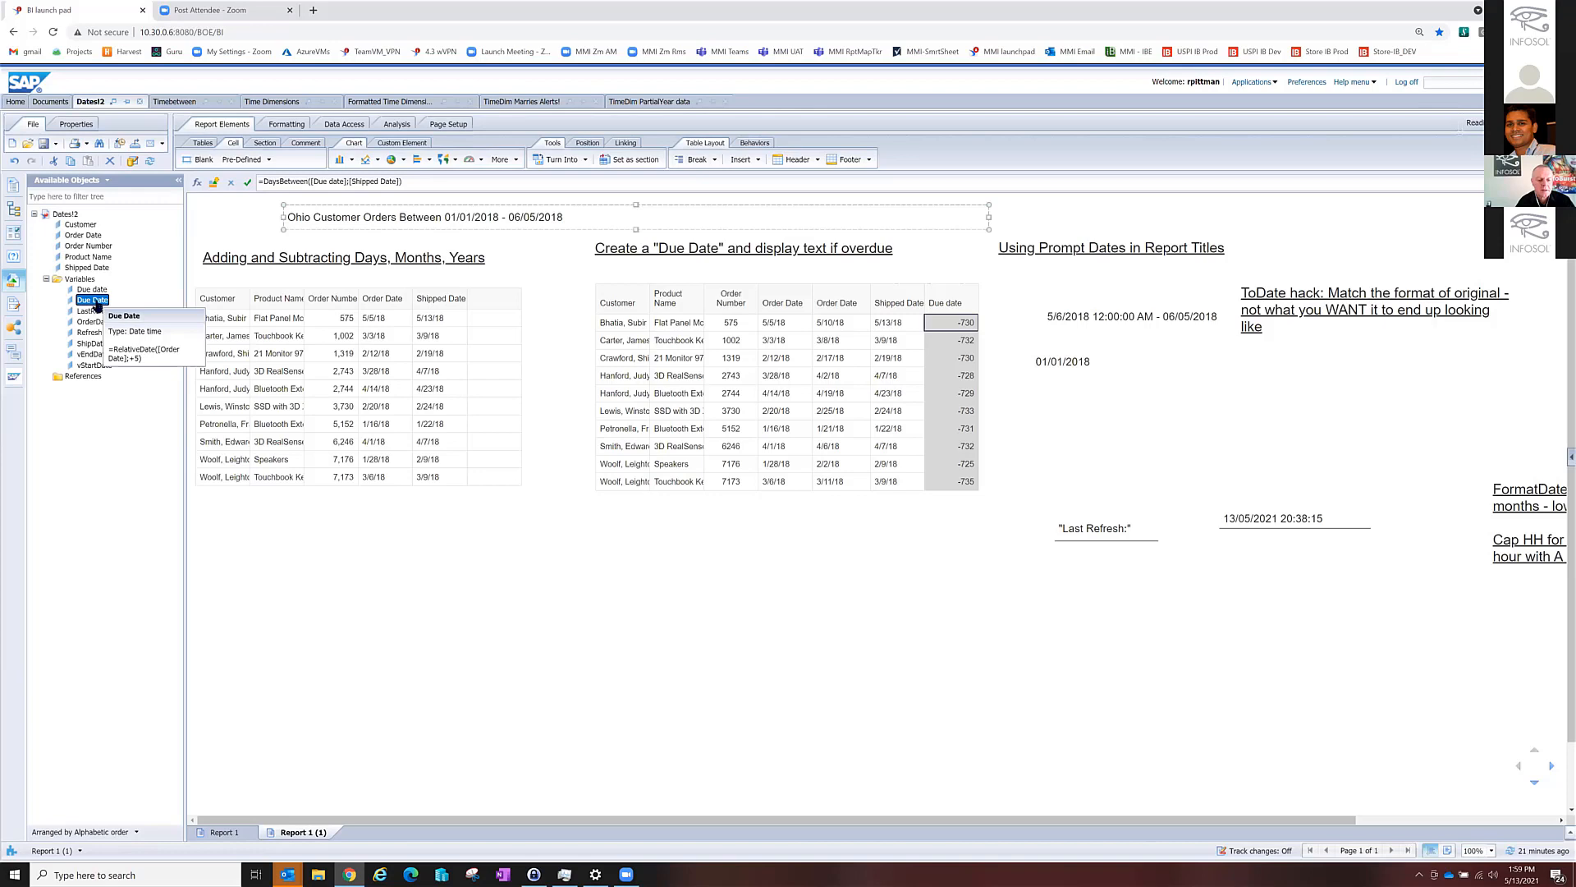
left_click(97, 290)
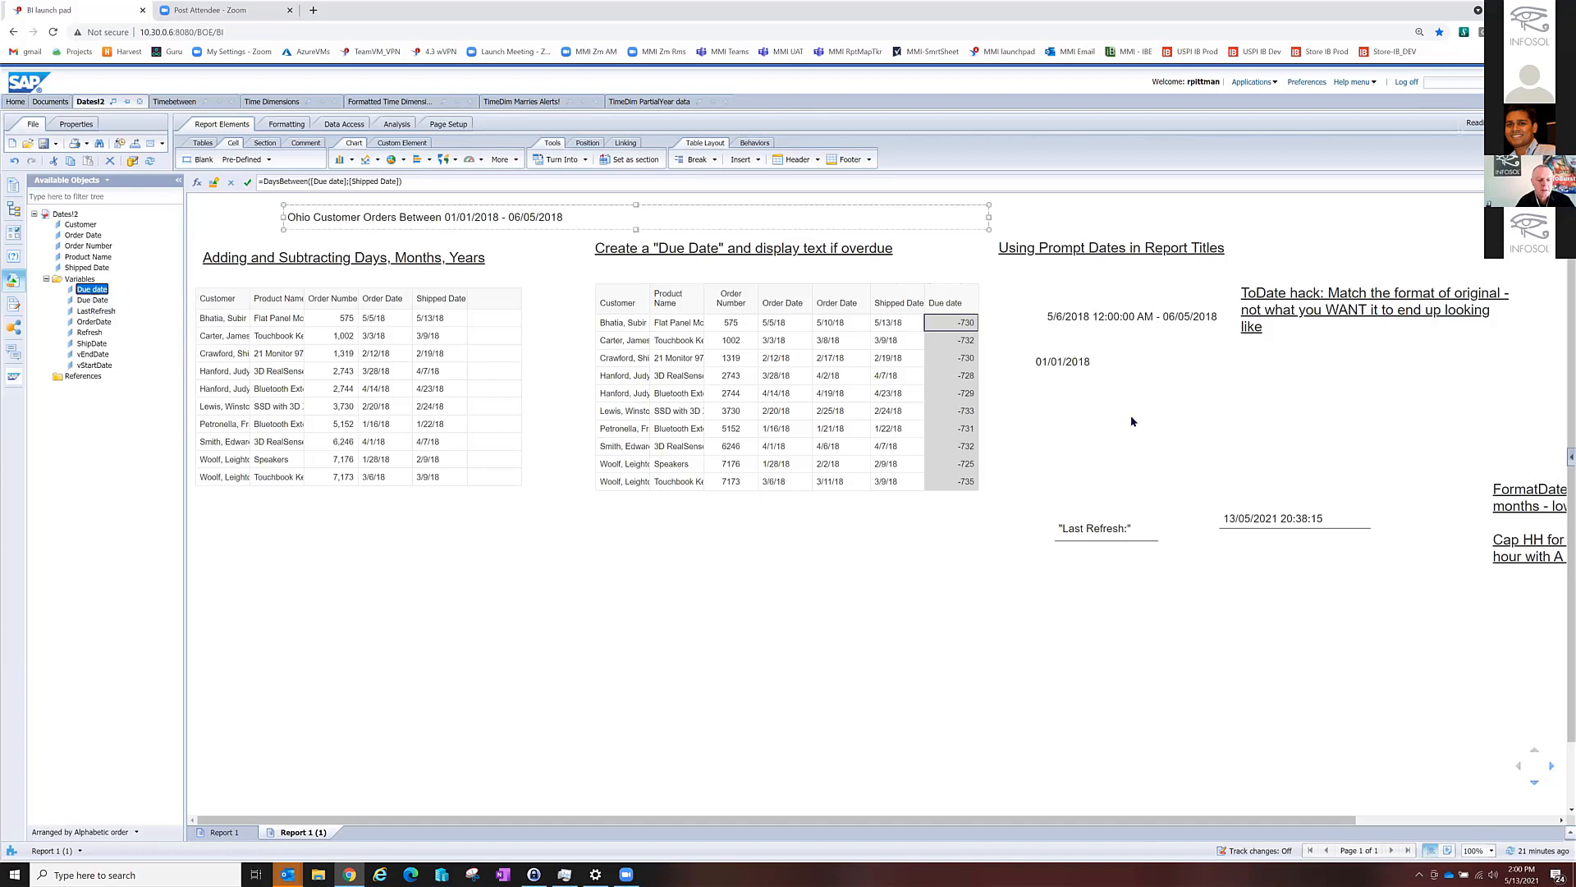
left_click(947, 399)
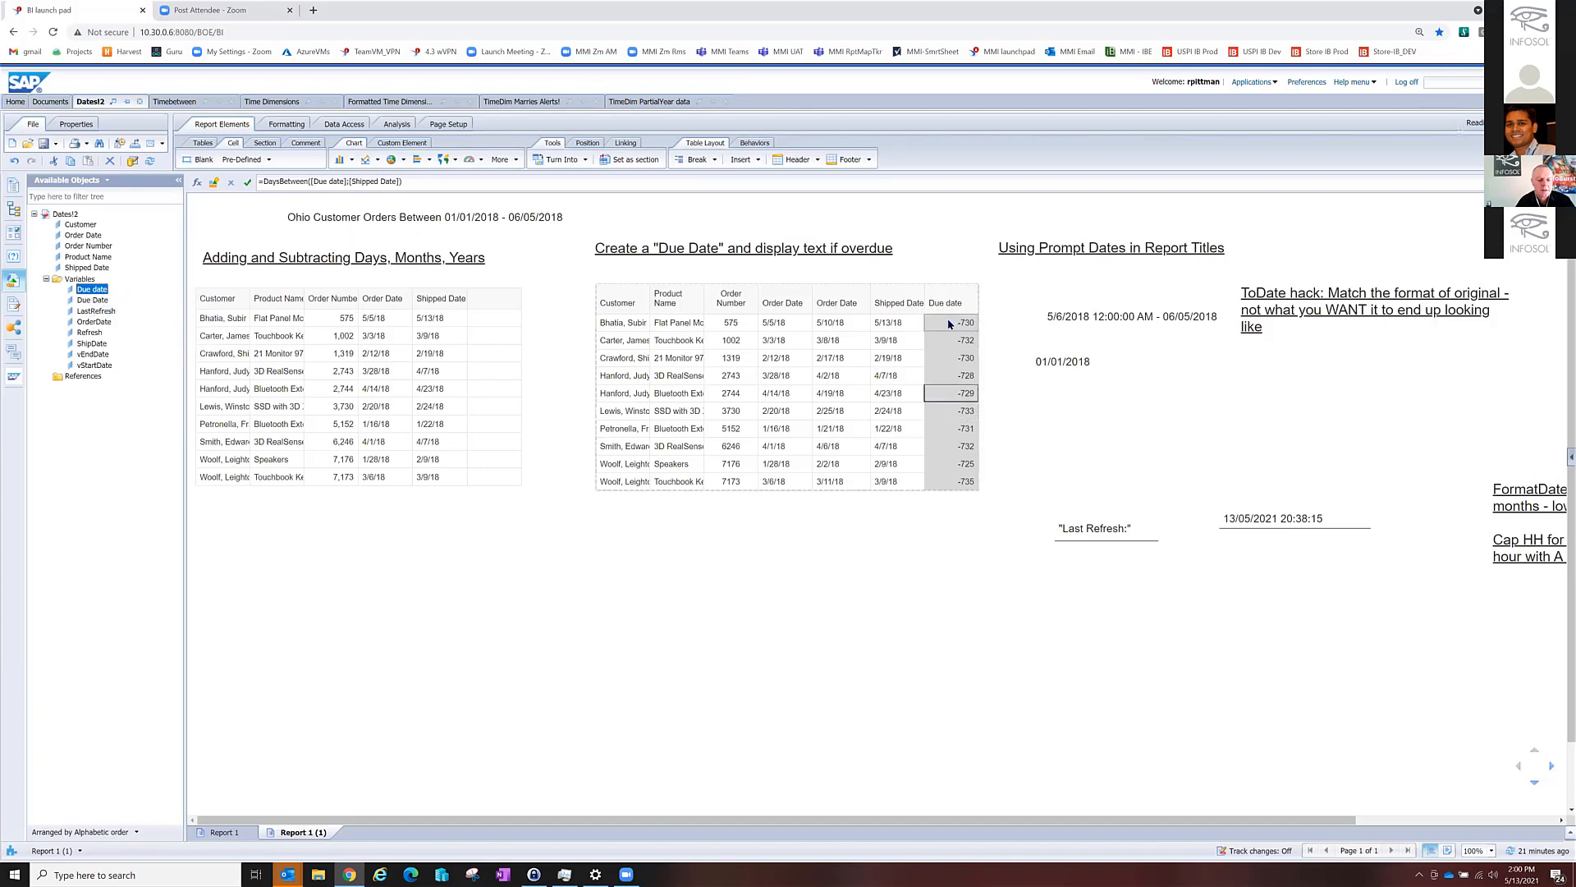
left_click(901, 320)
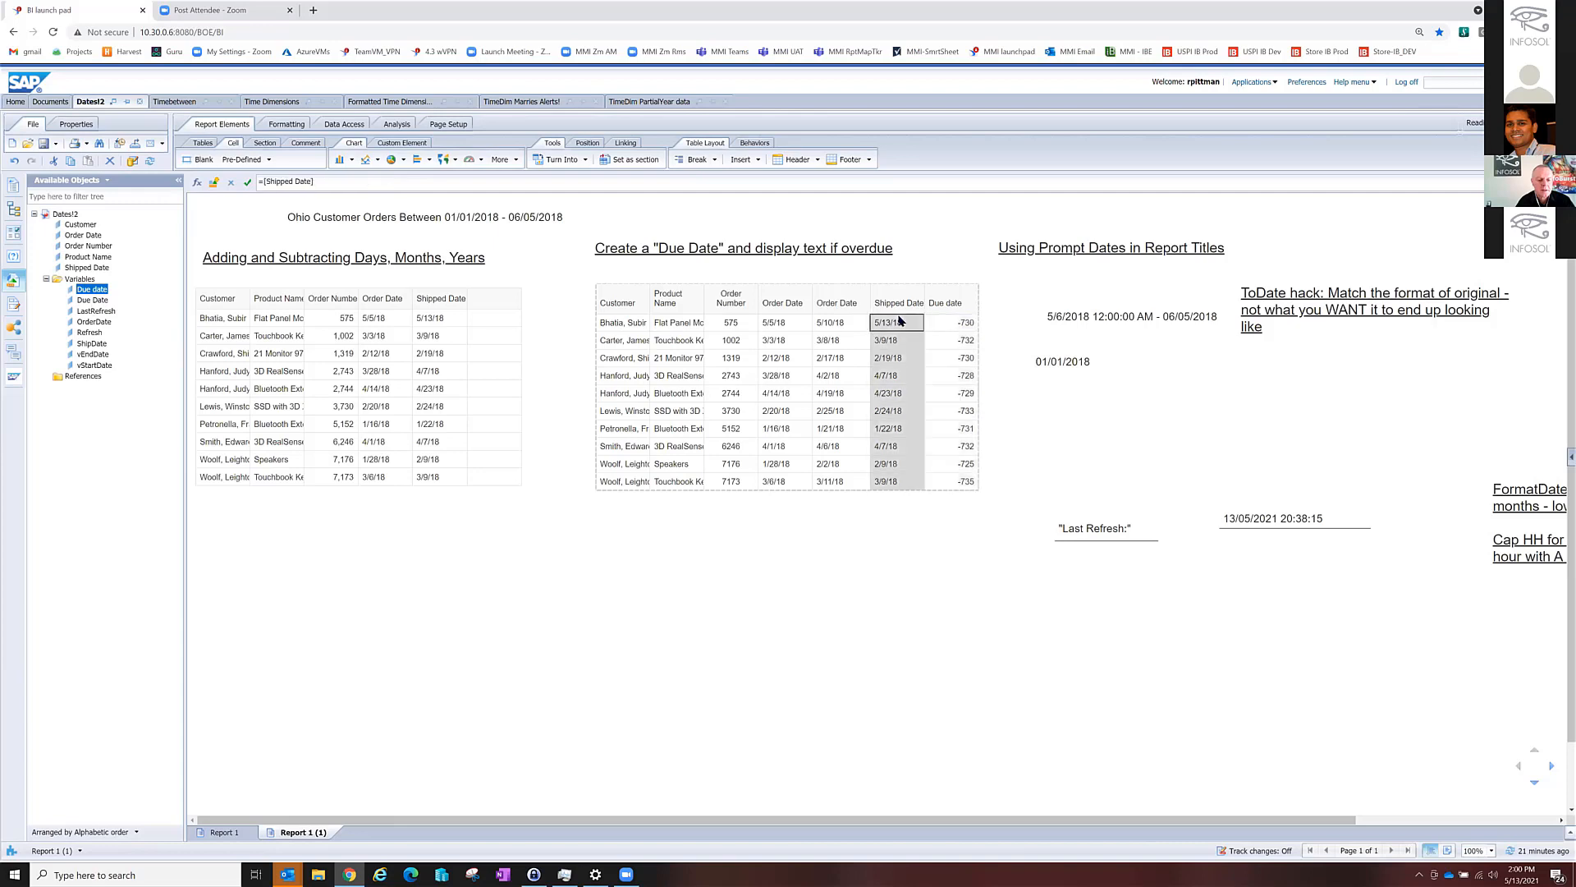
Change the formula of the last column in the "Due Date" table to =DaysBetween([Due Date];[Shipped Date]).
left_click(246, 257)
left_click(964, 326)
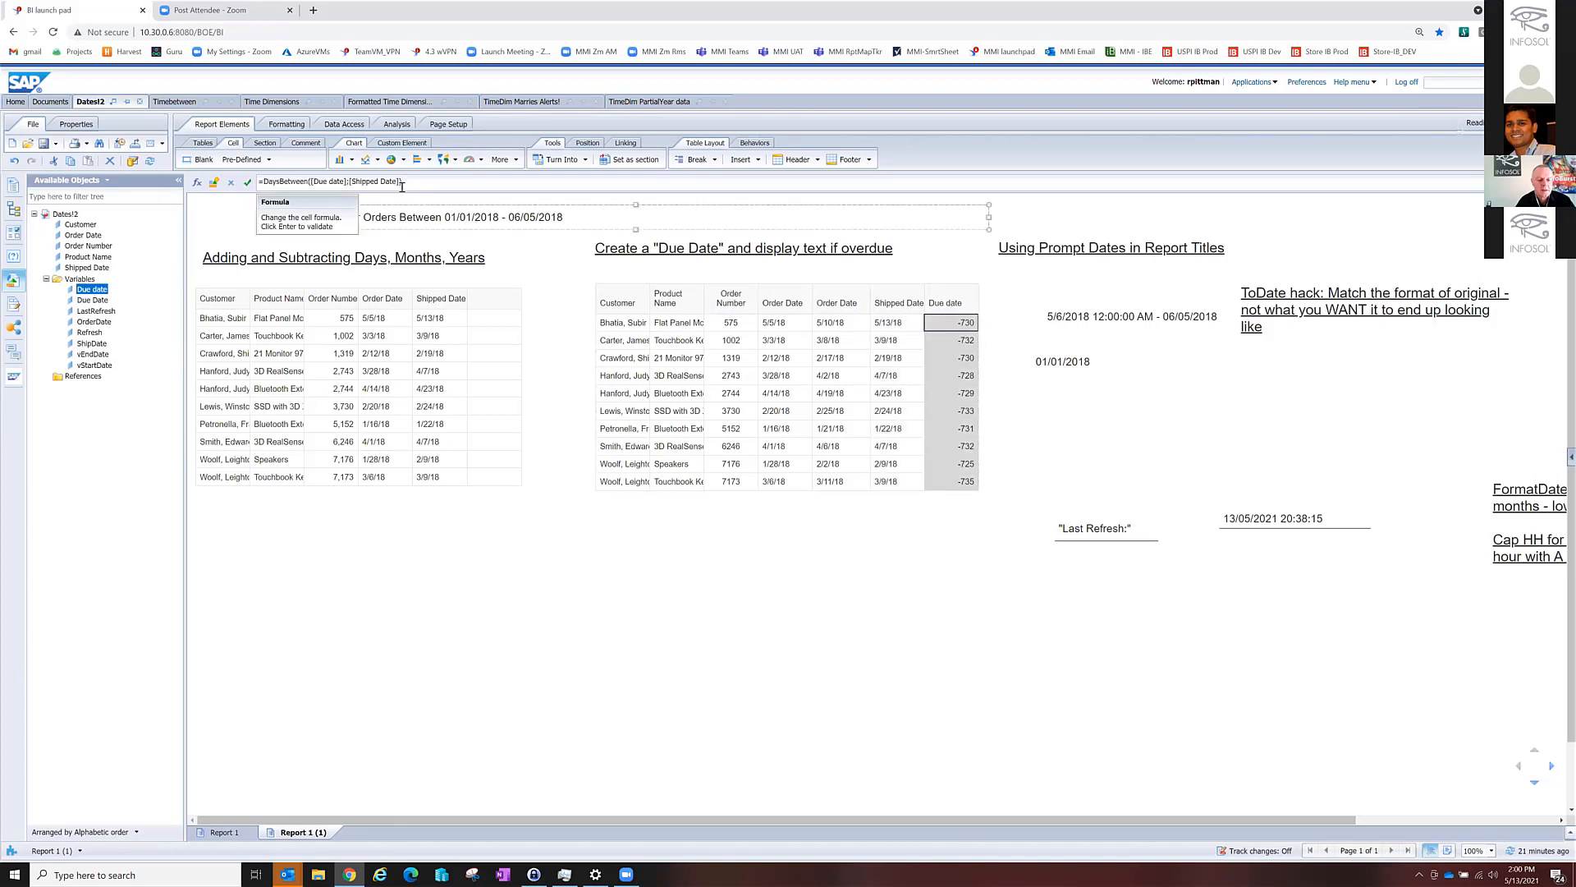
left_click(91, 343)
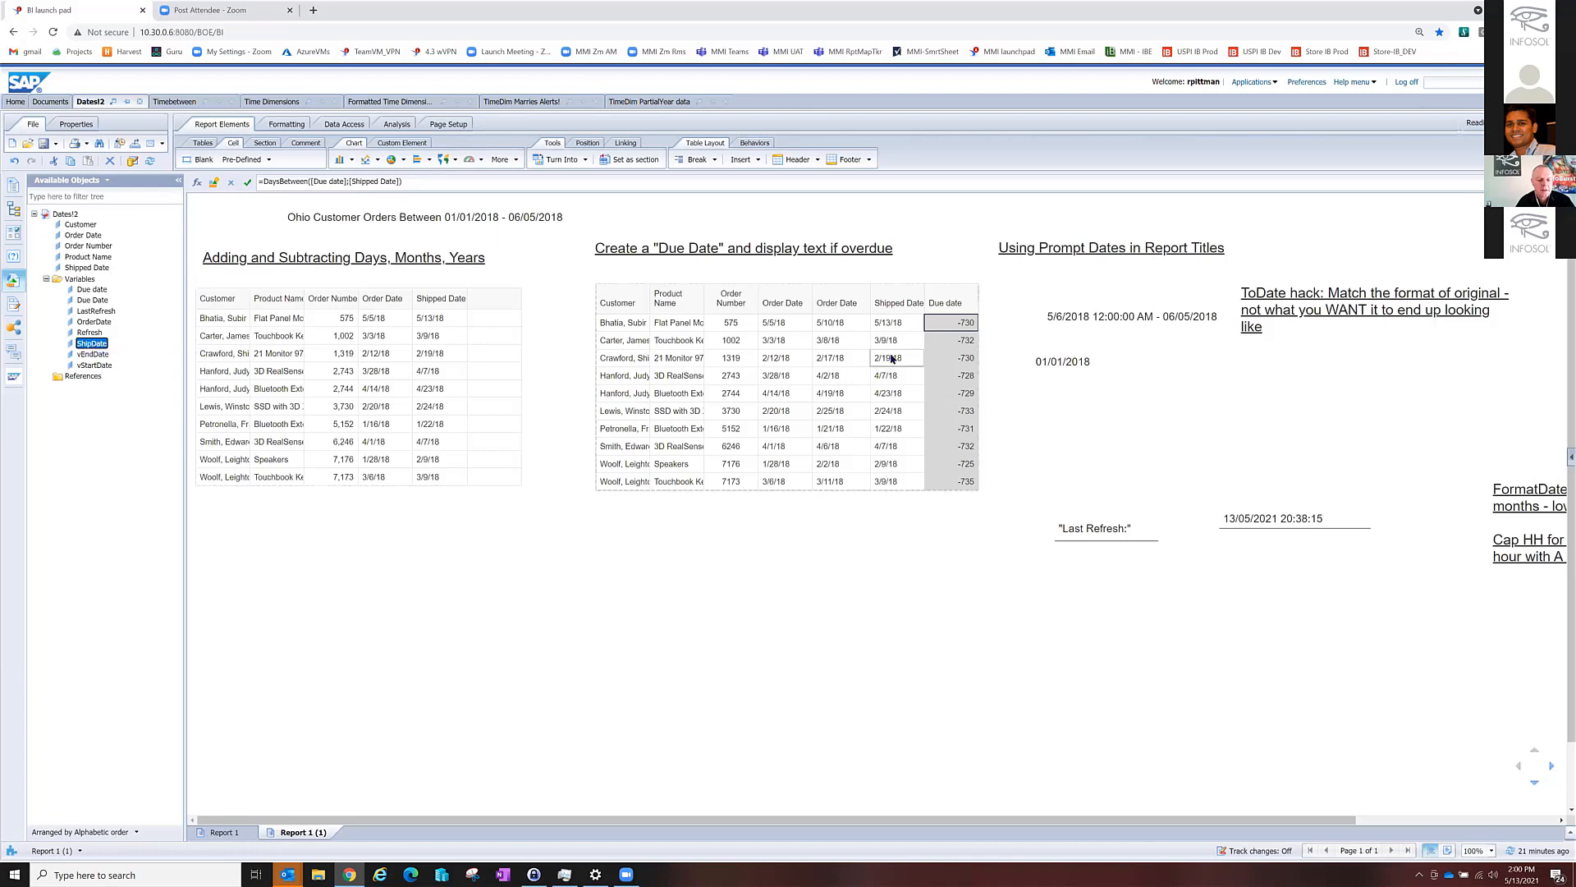
left_click(856, 322)
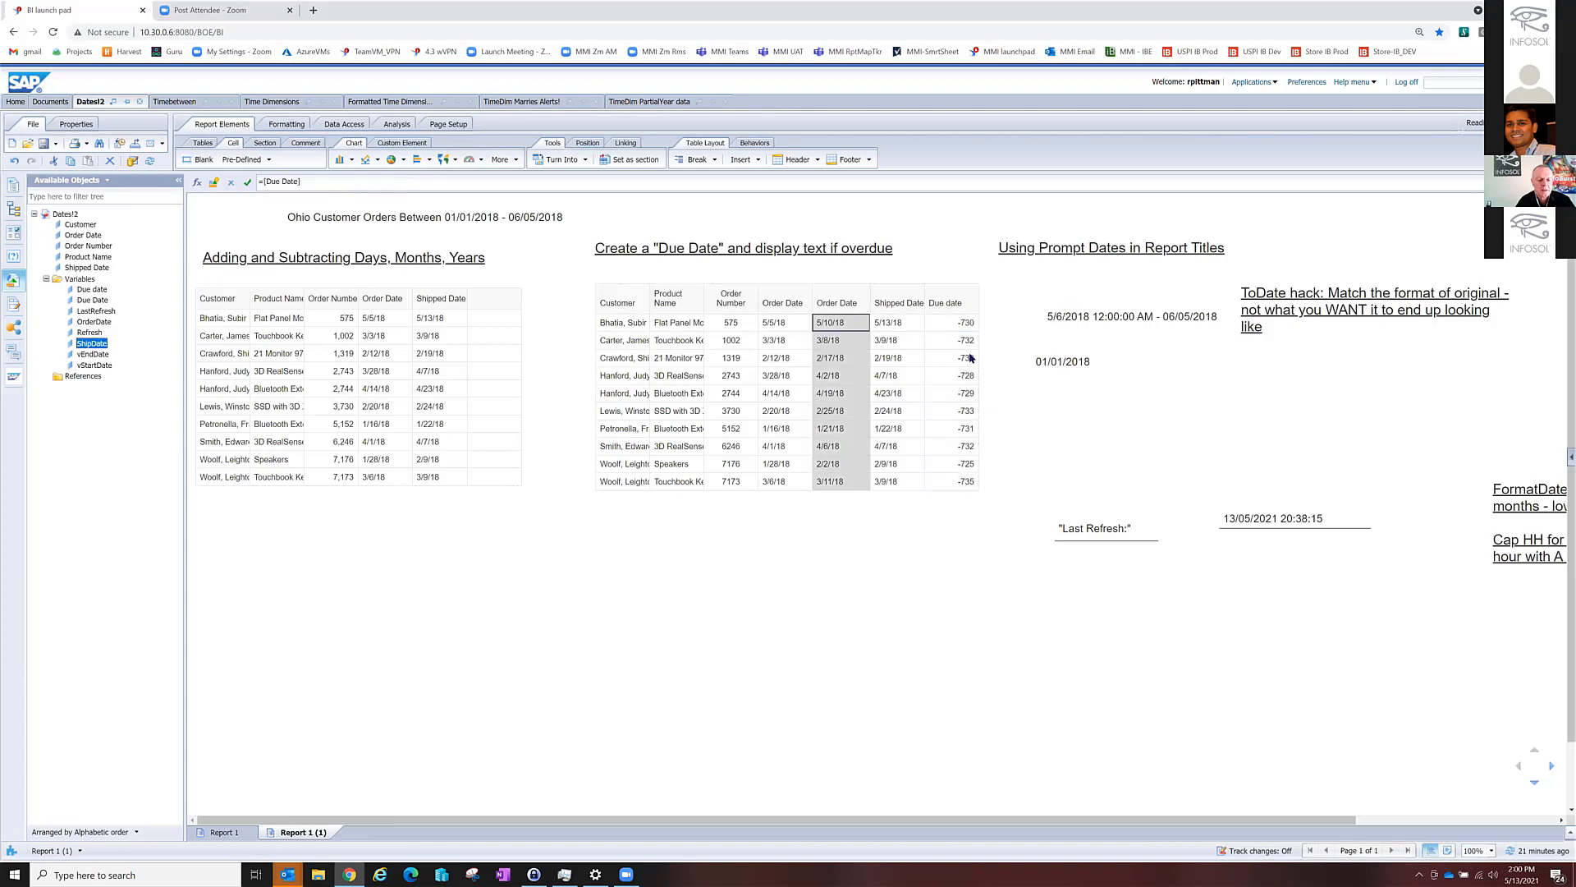
left_click(962, 322)
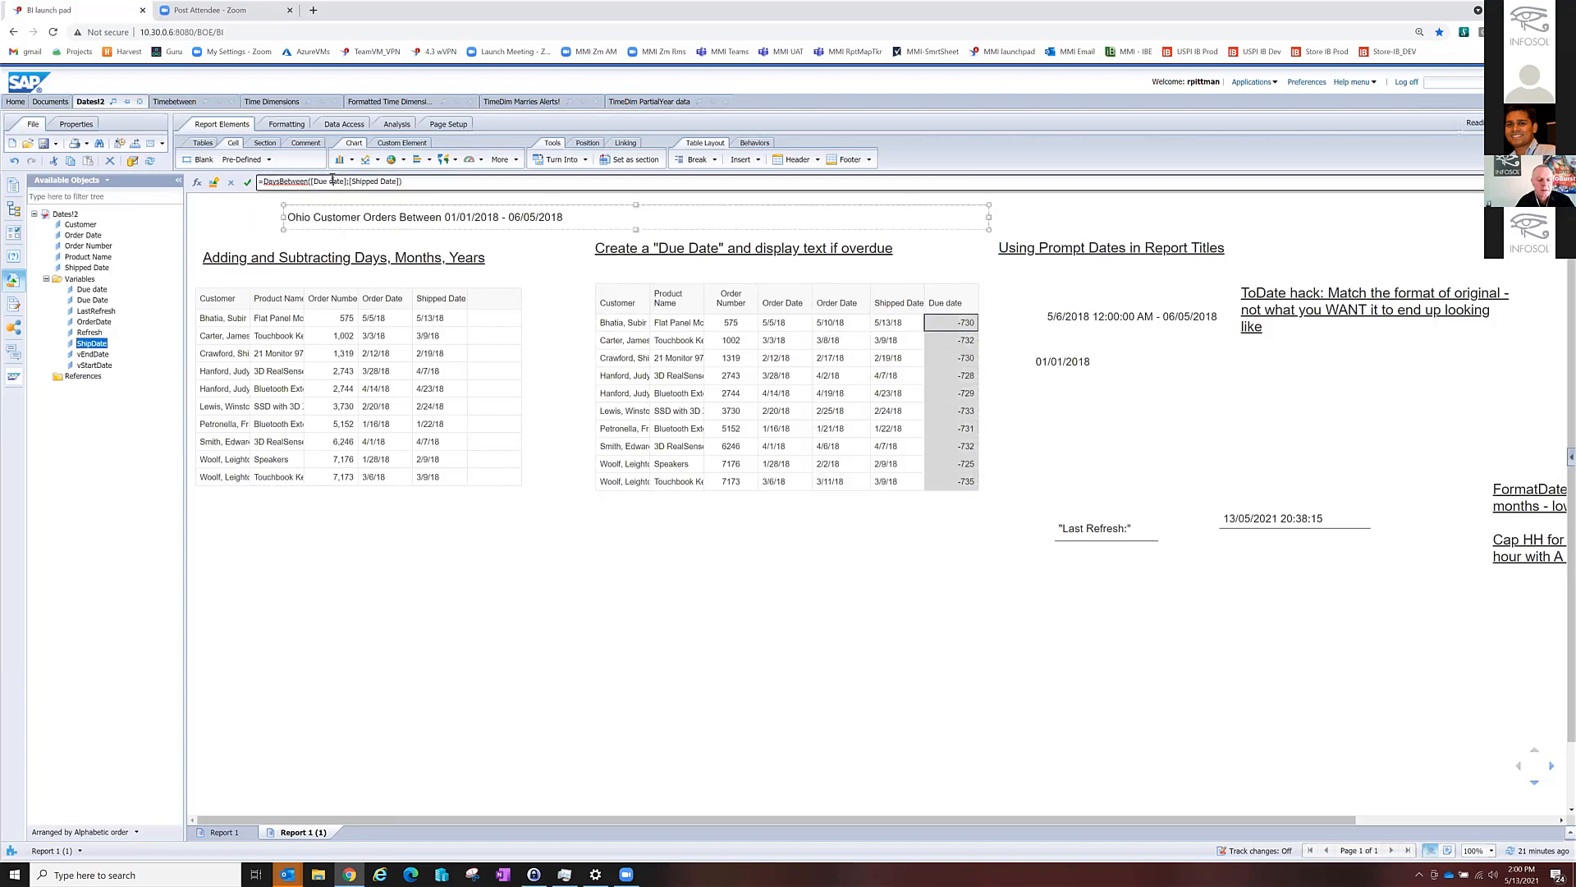
key("BackSpace")
type("D")
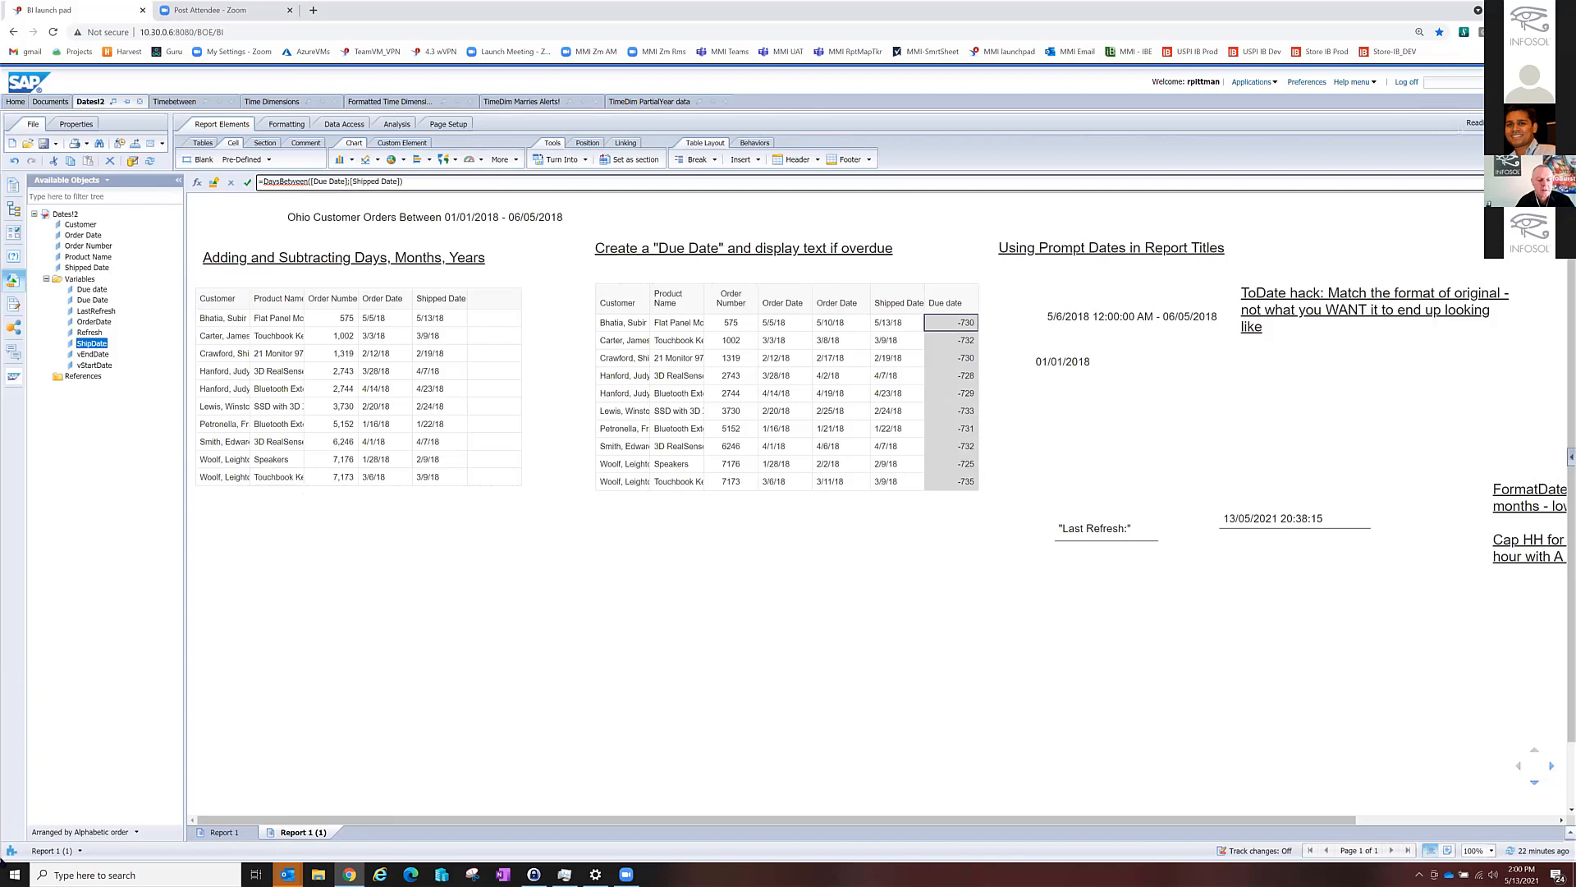
key("Return")
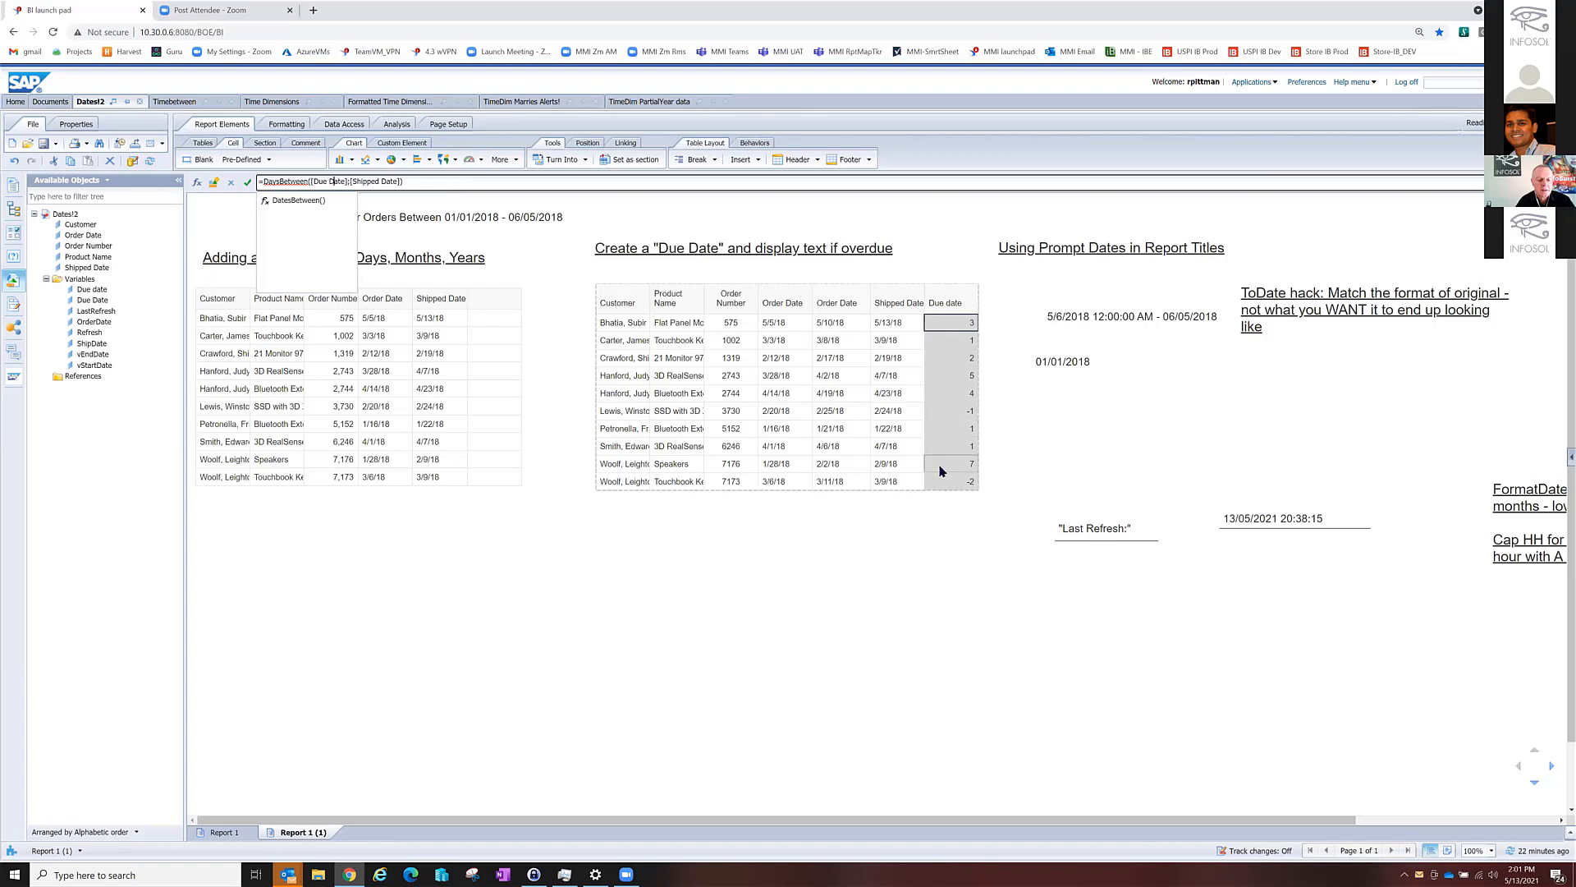
Change the Order Date column's formula in the "Adding and Subtracting" table to =RelativeDate([Order Date];2;YearPeriod).
left_click(375, 320)
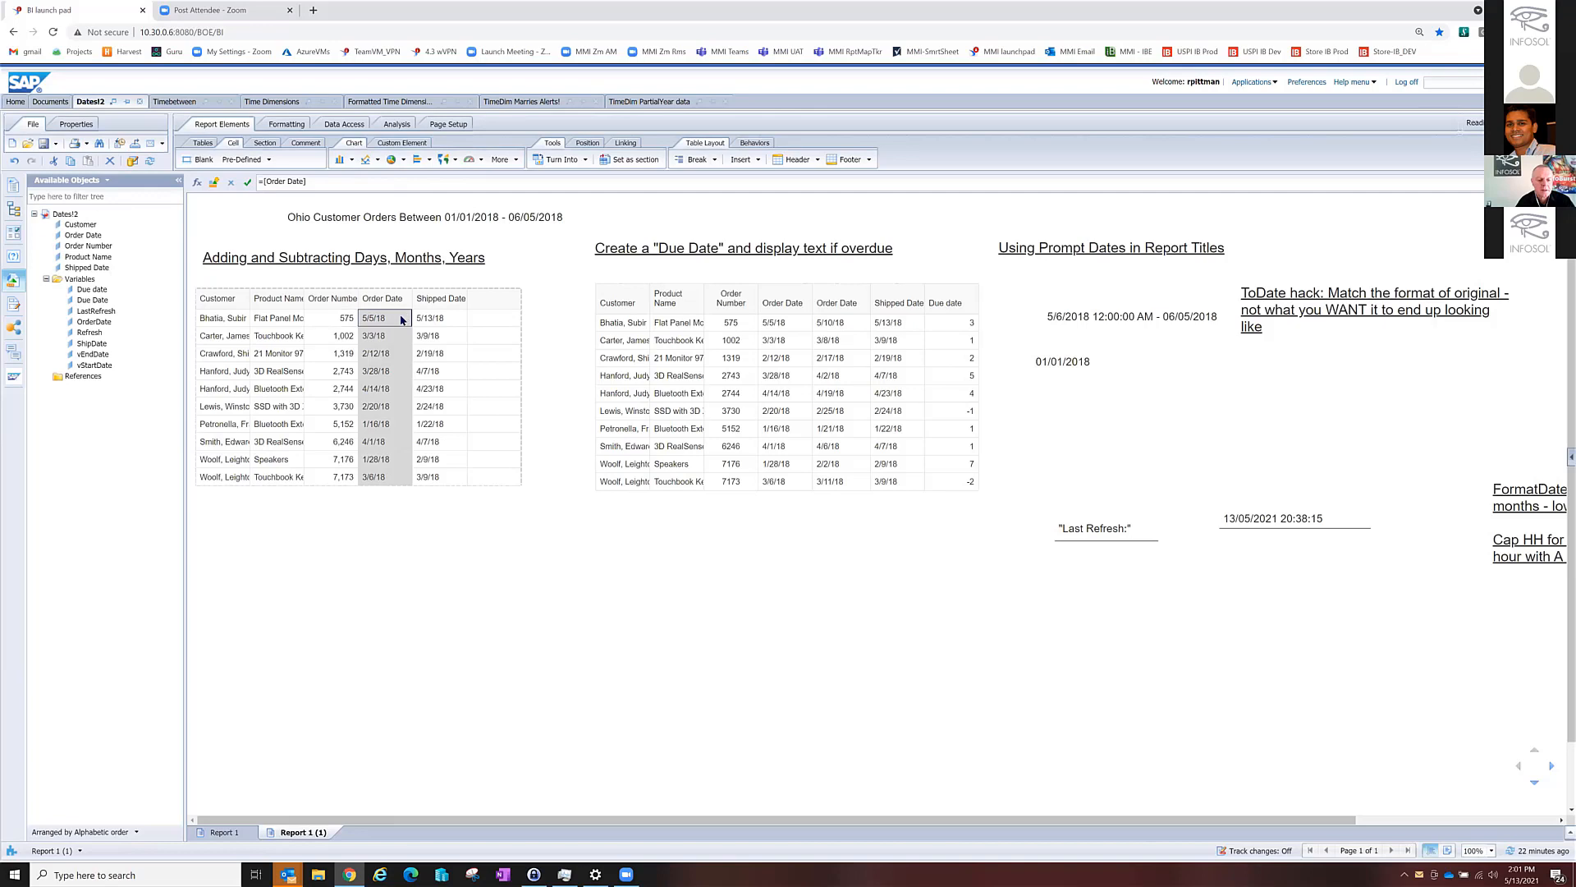
left_click(261, 183)
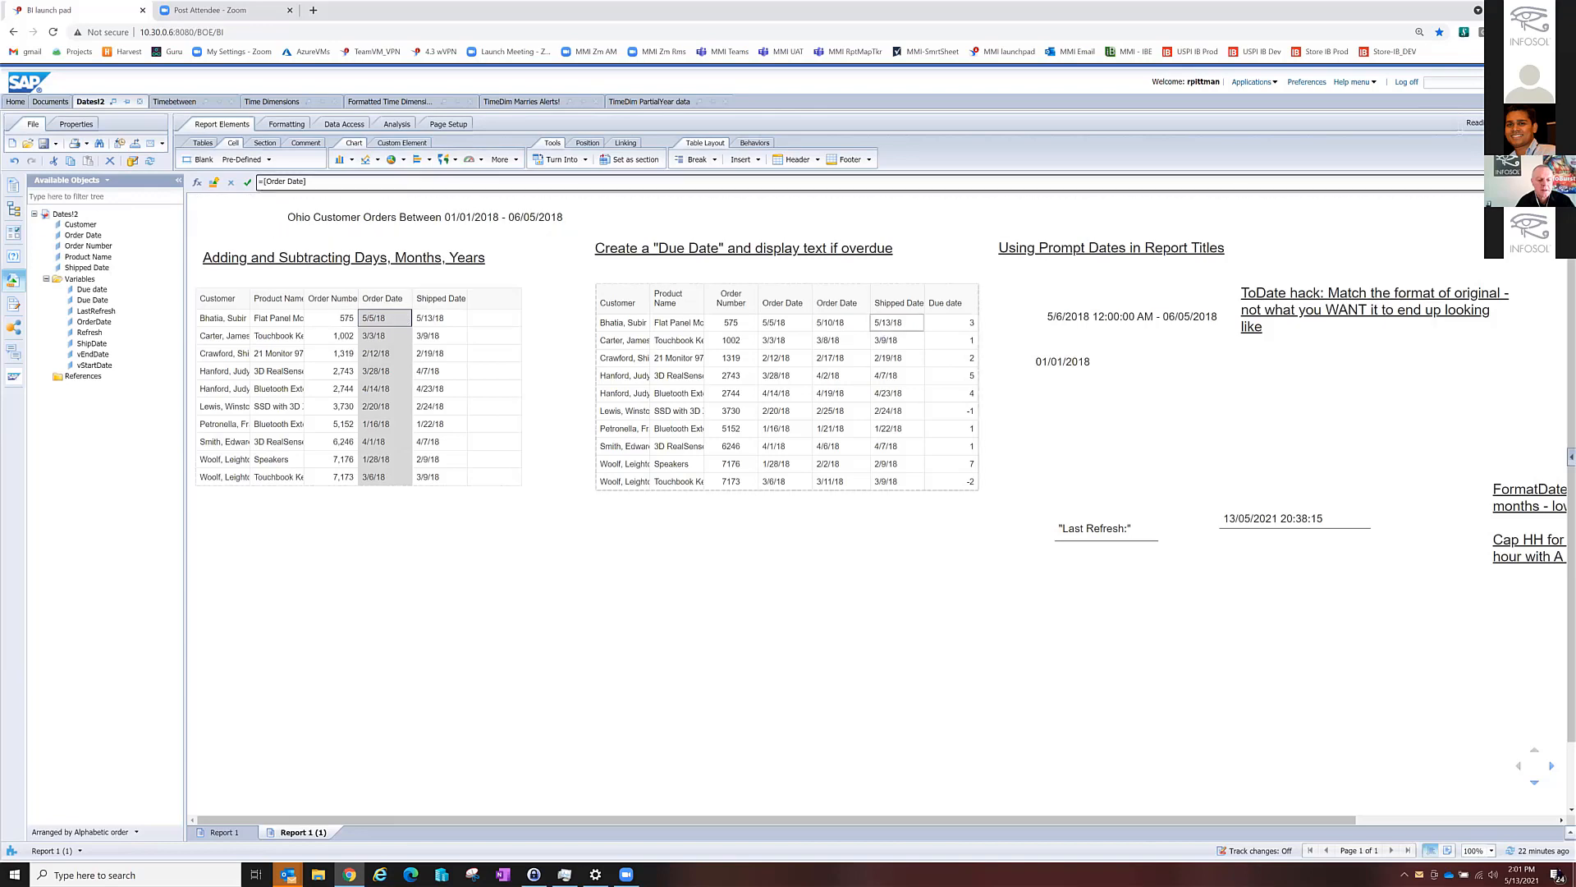
type("Re")
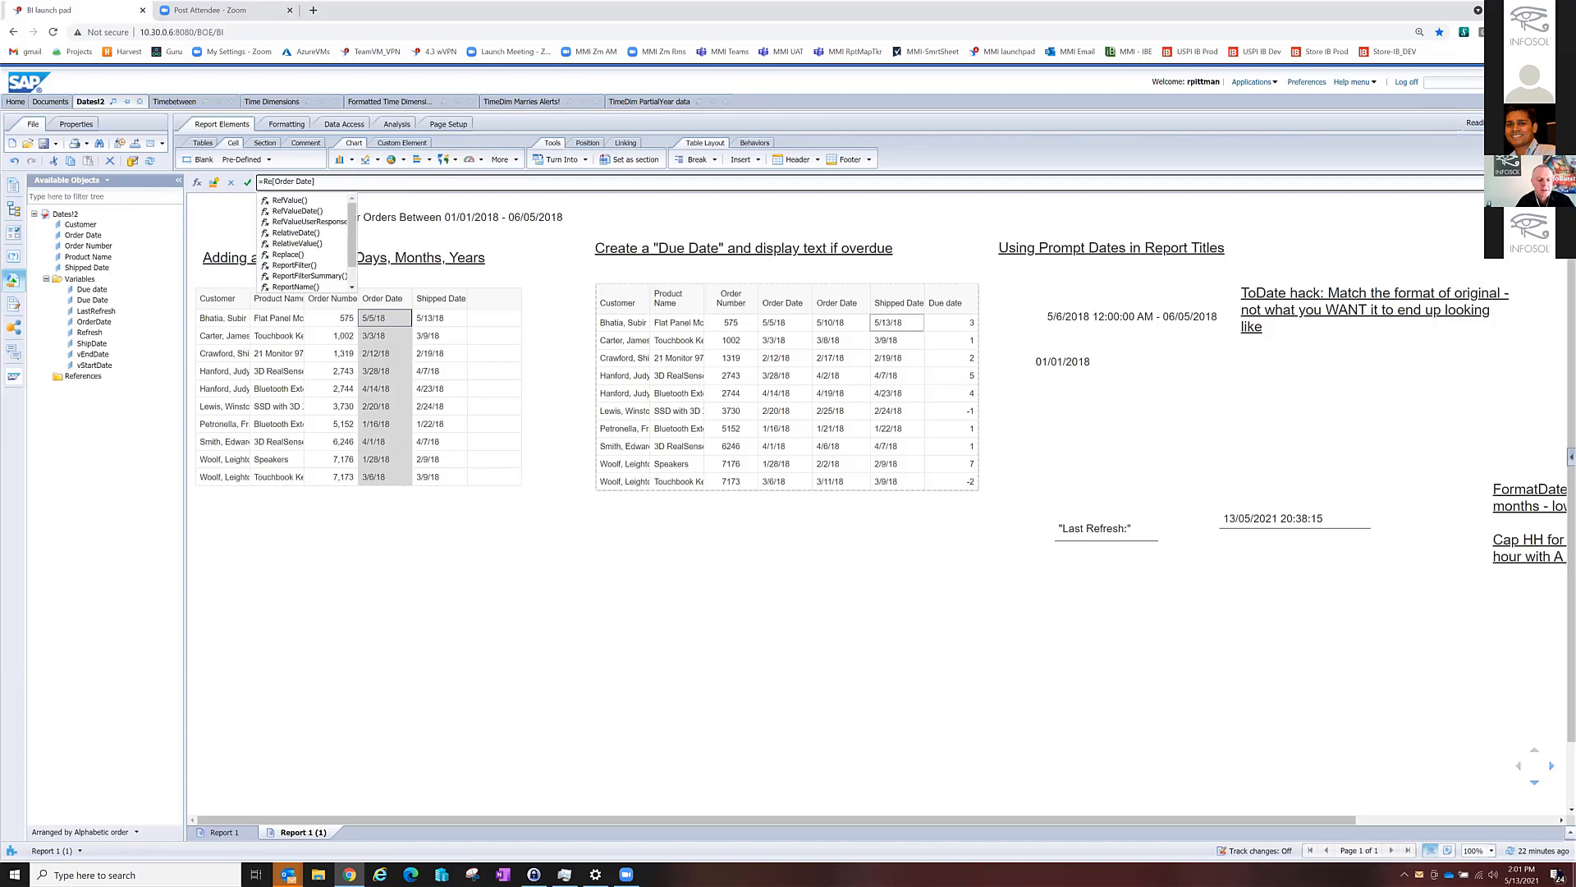
type("lative")
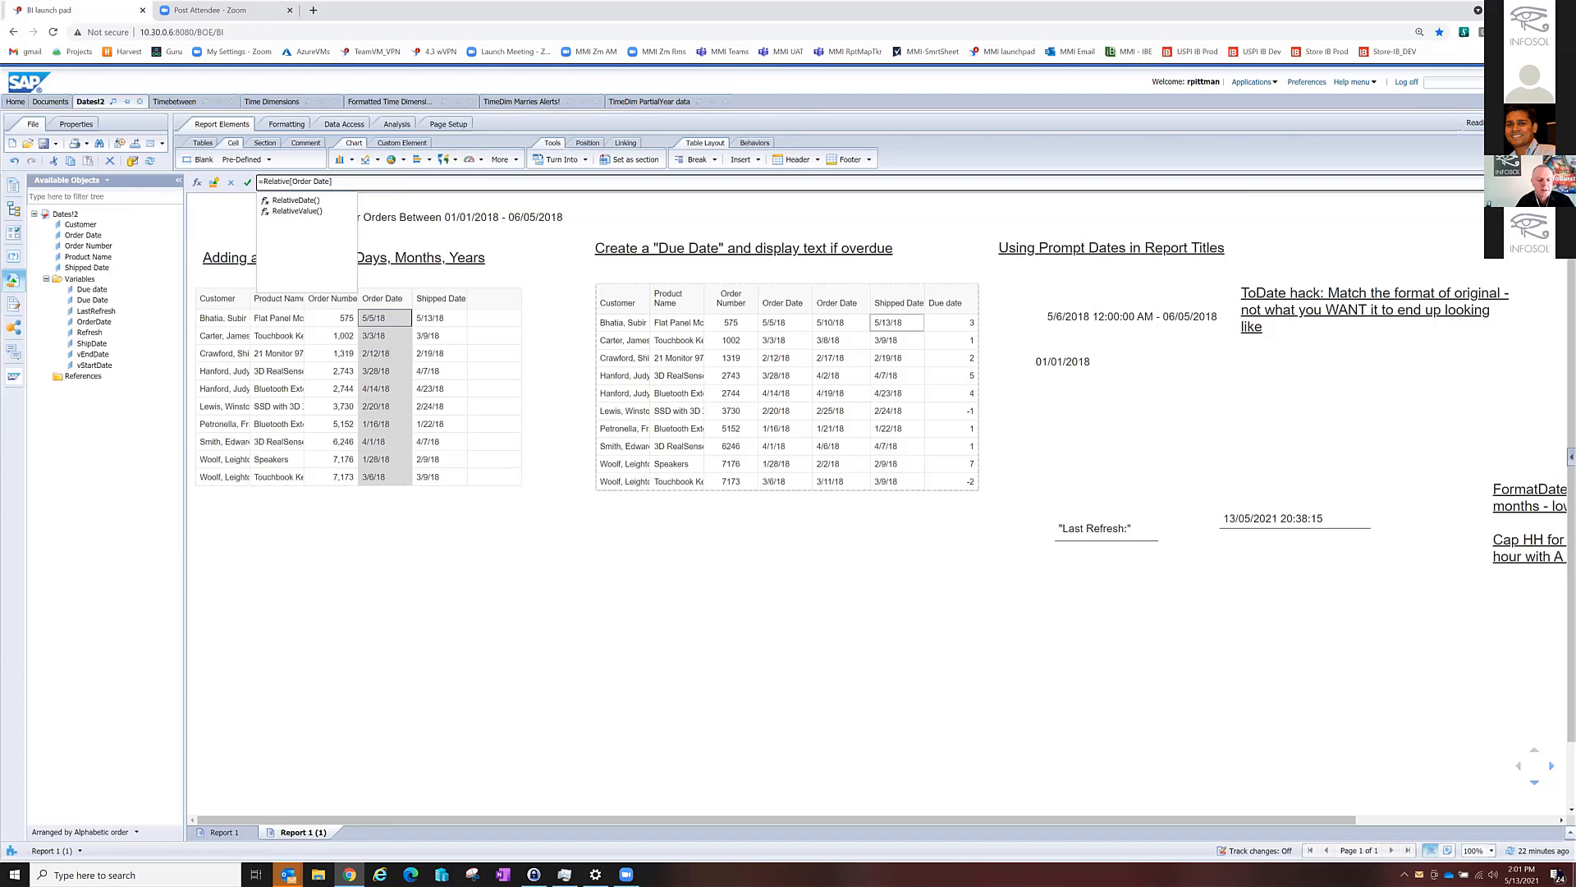
type("Date(")
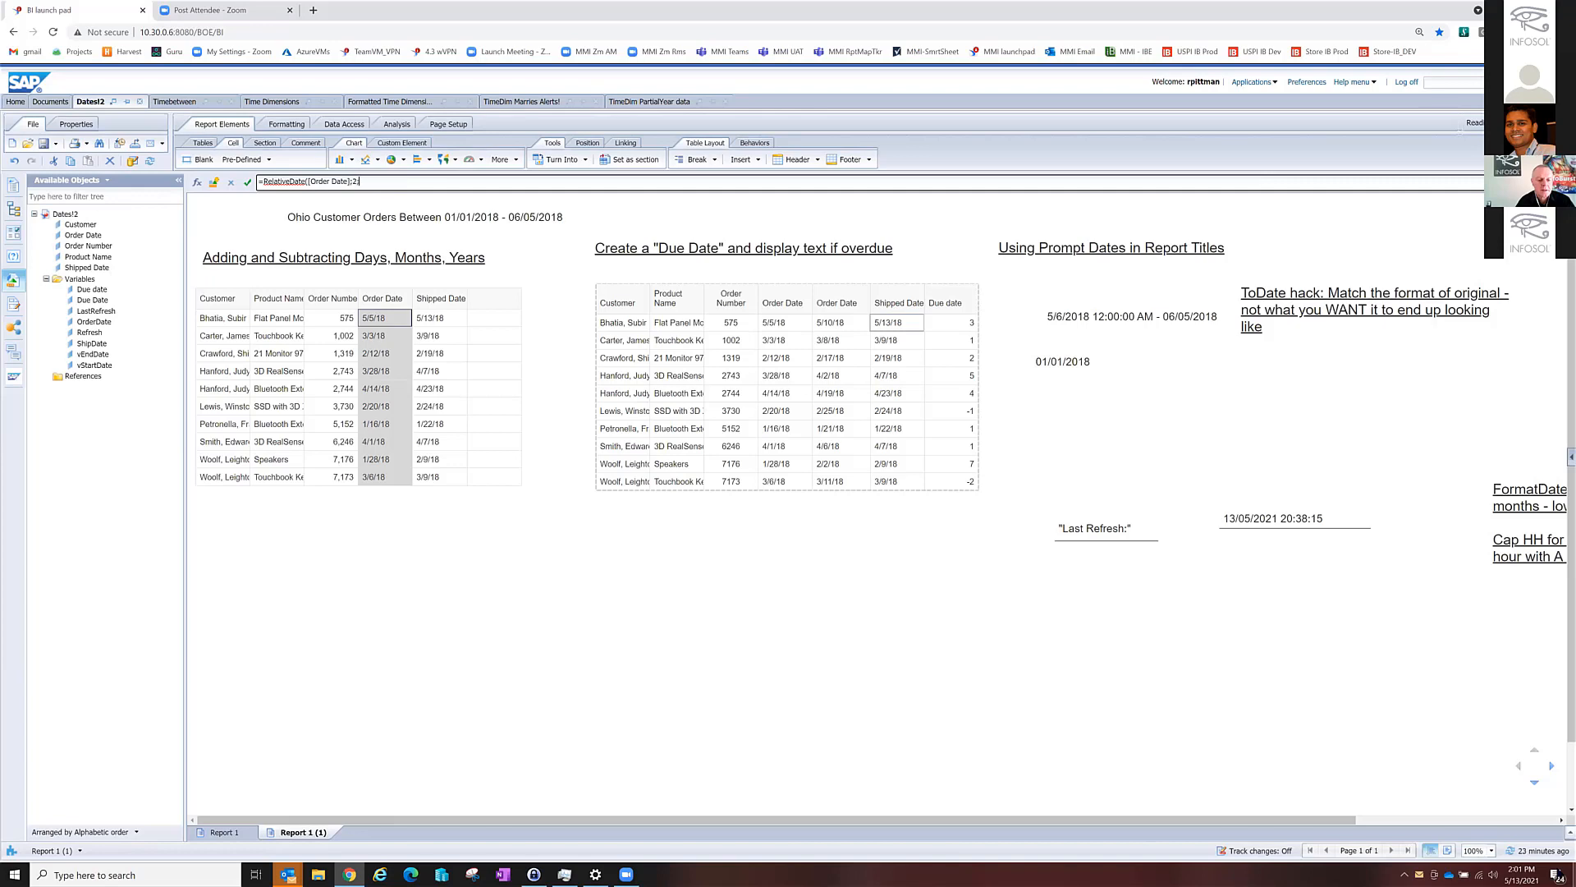
type("Period)")
key("Return")
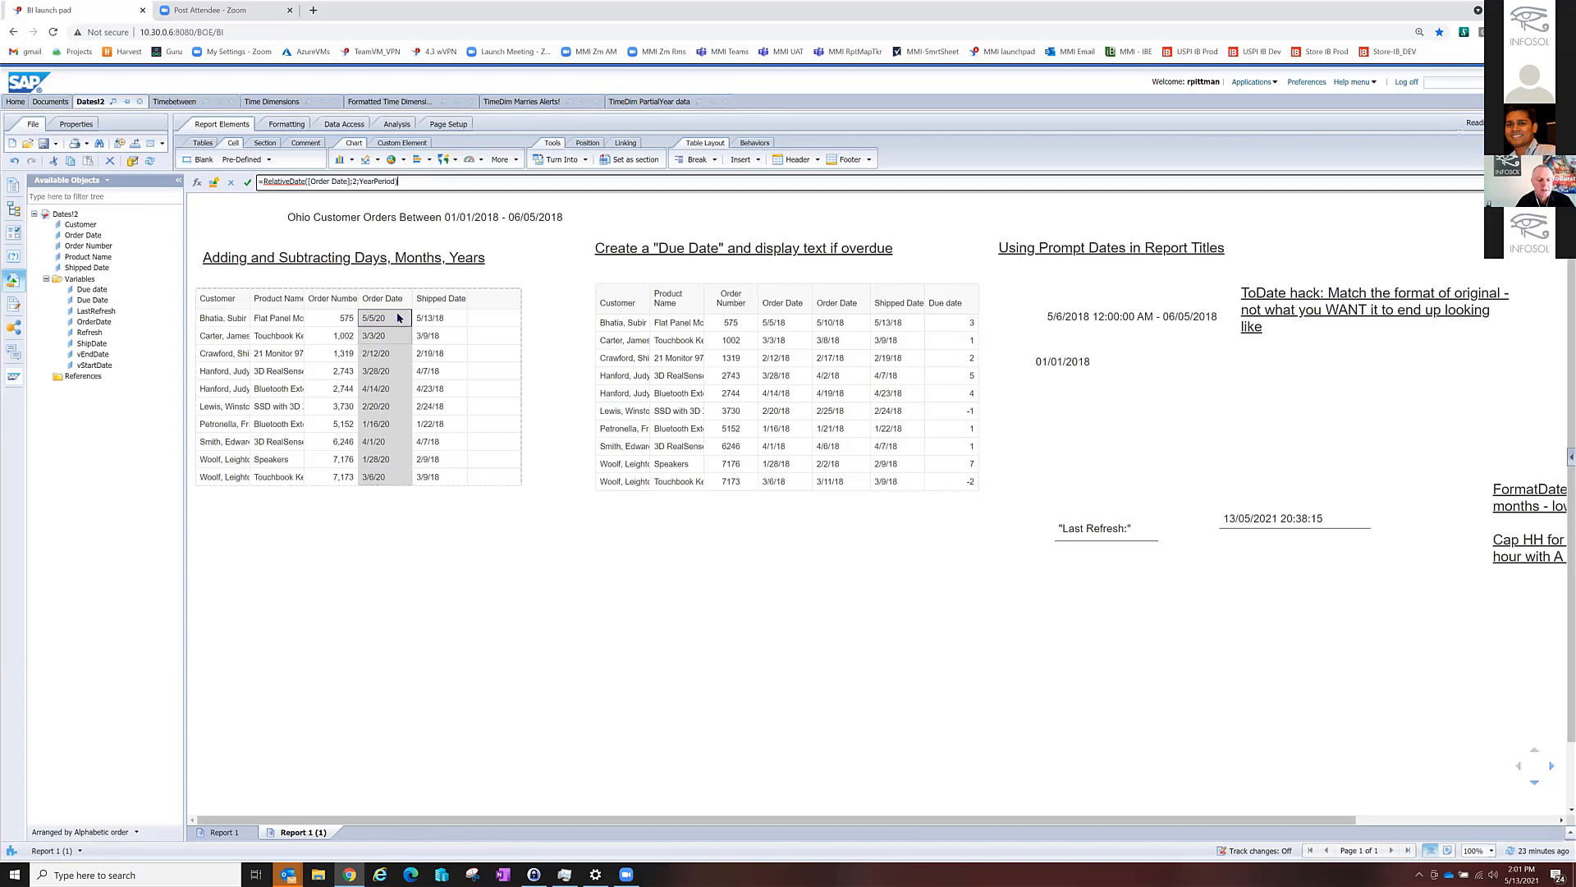
Change the period in the Order Date column's RelativeDate formula to MonthPeriod.
left_click(375, 182)
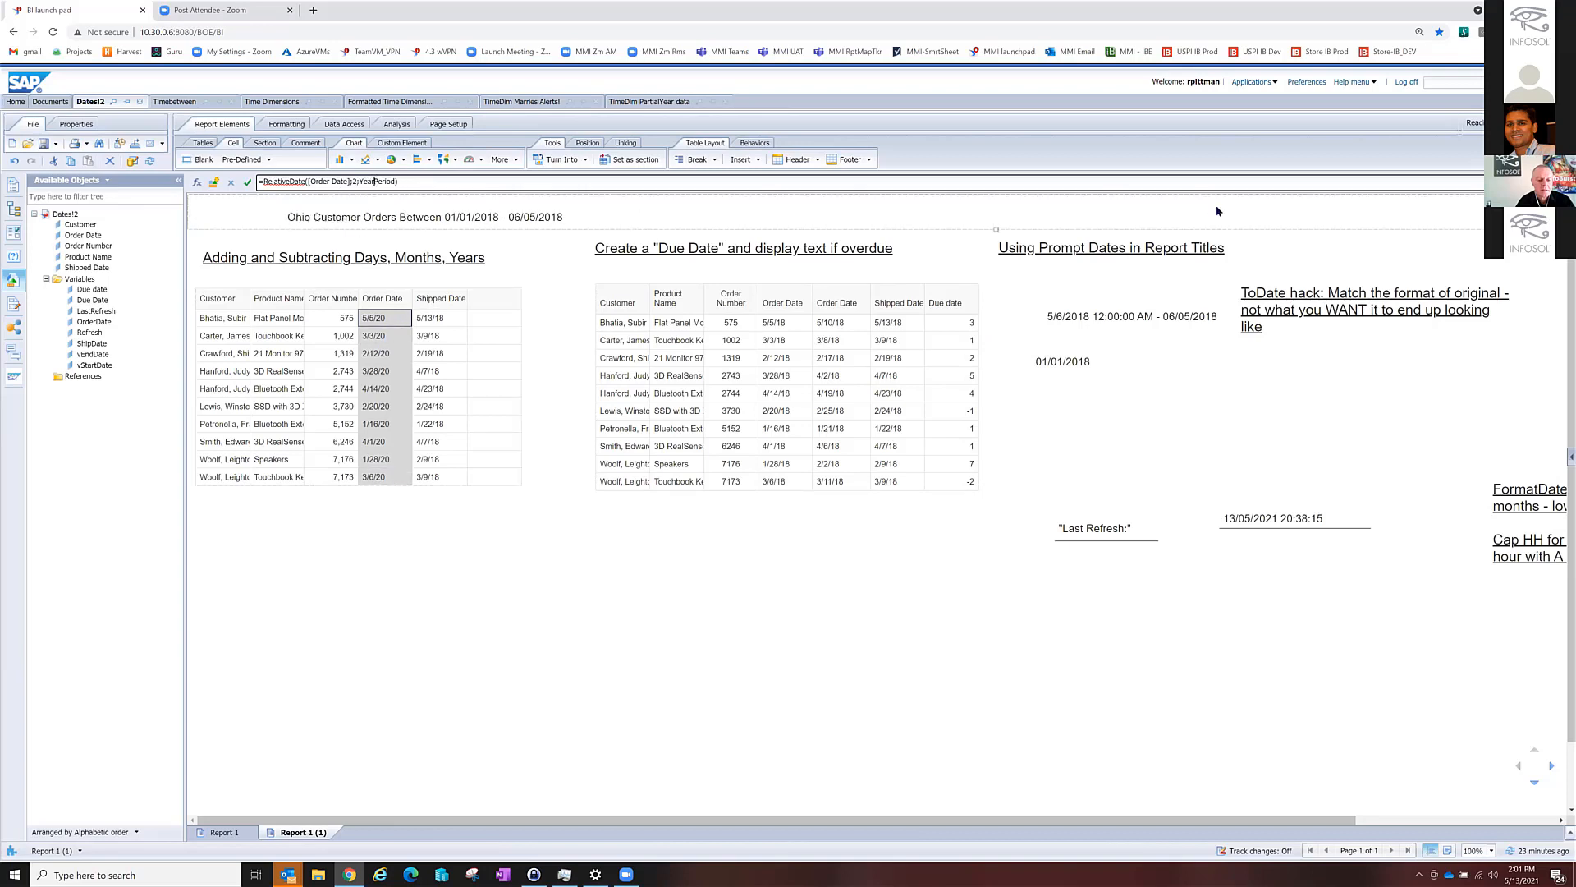
key("BackSpace")
key("BackSpace")
key("BackSpace")
key("BackSpace")
type("Month")
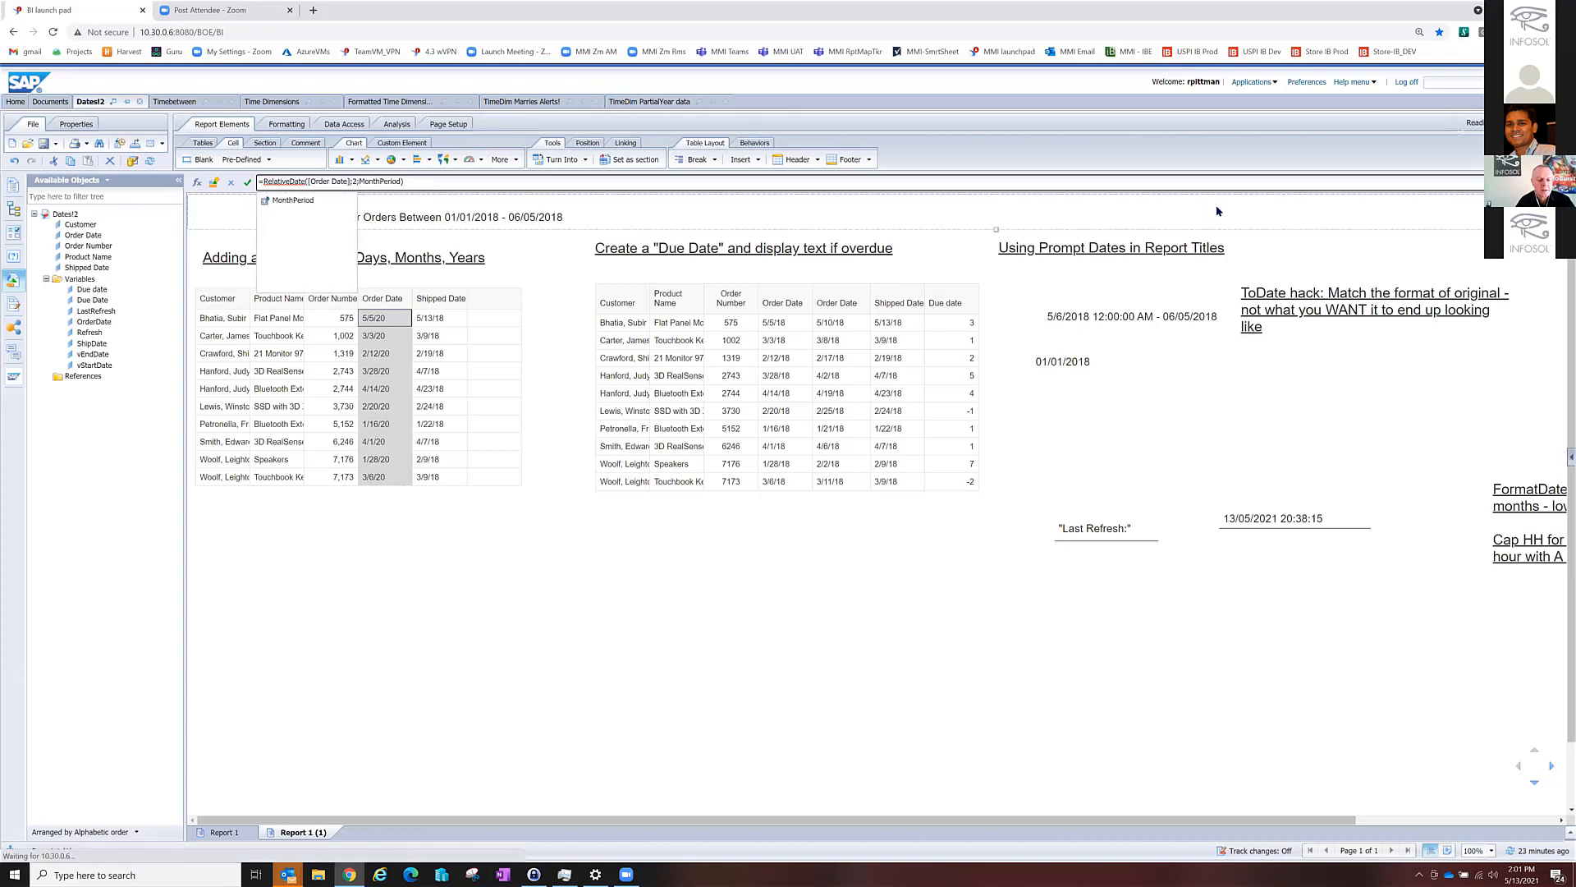
key("Return")
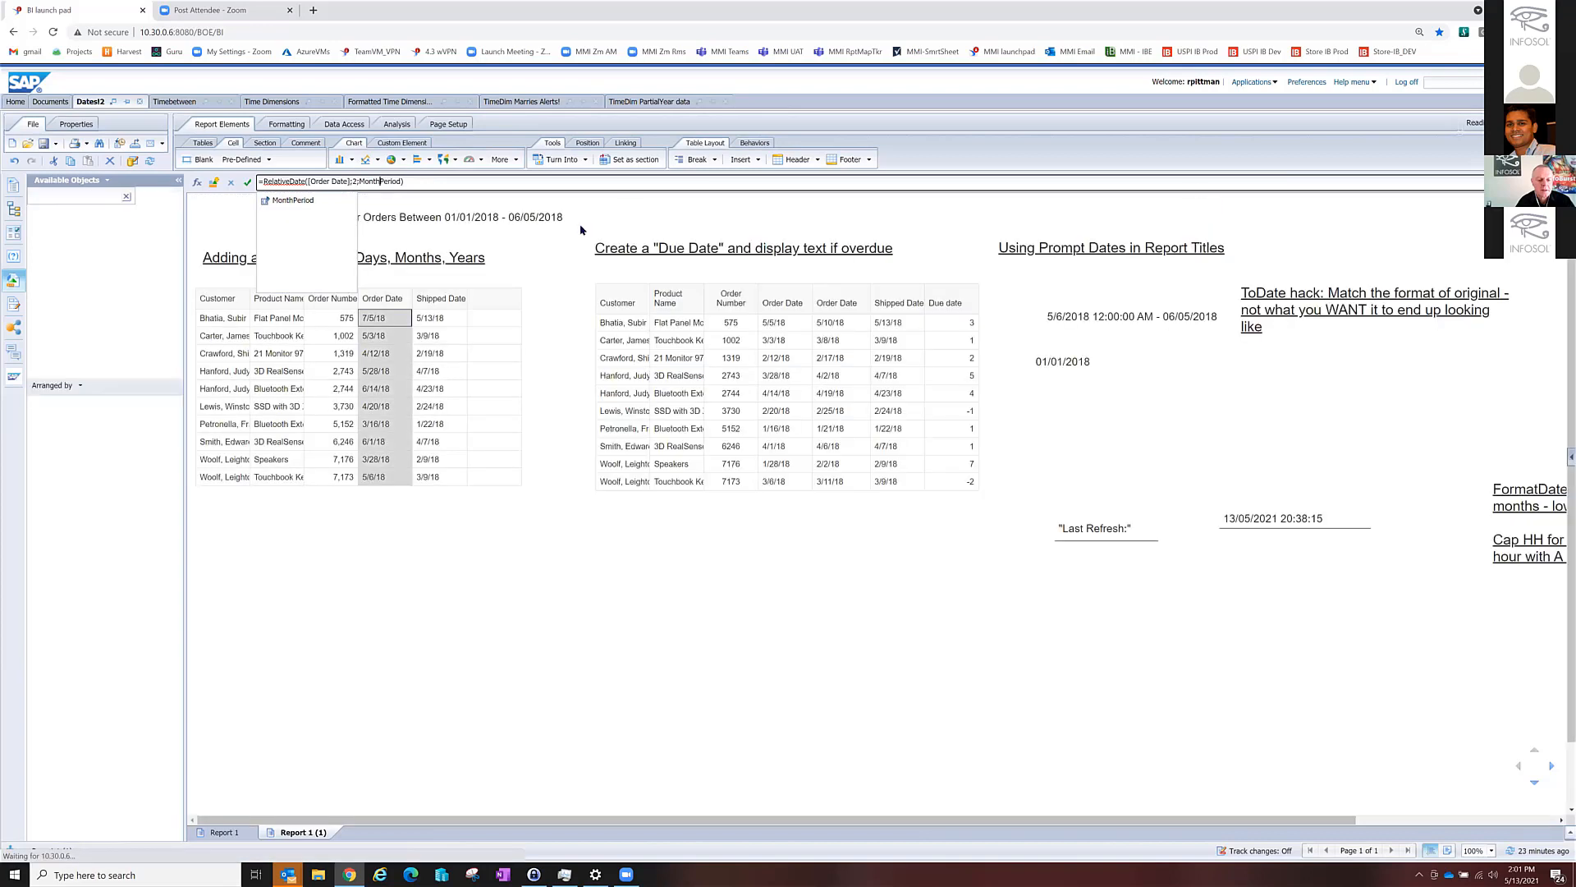
left_click(383, 321)
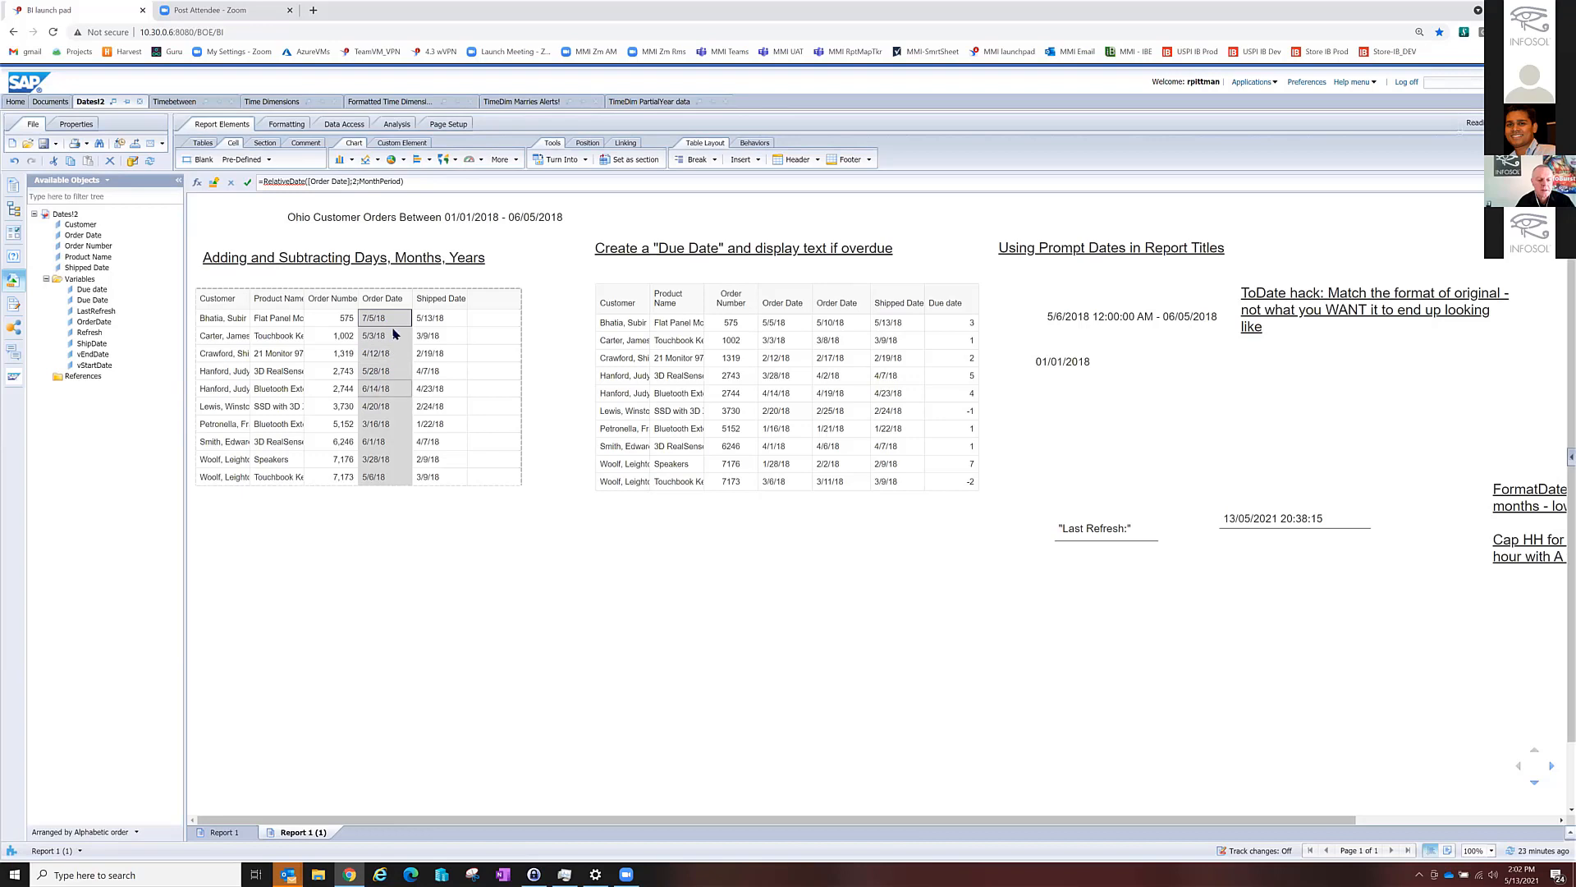
left_click(366, 259)
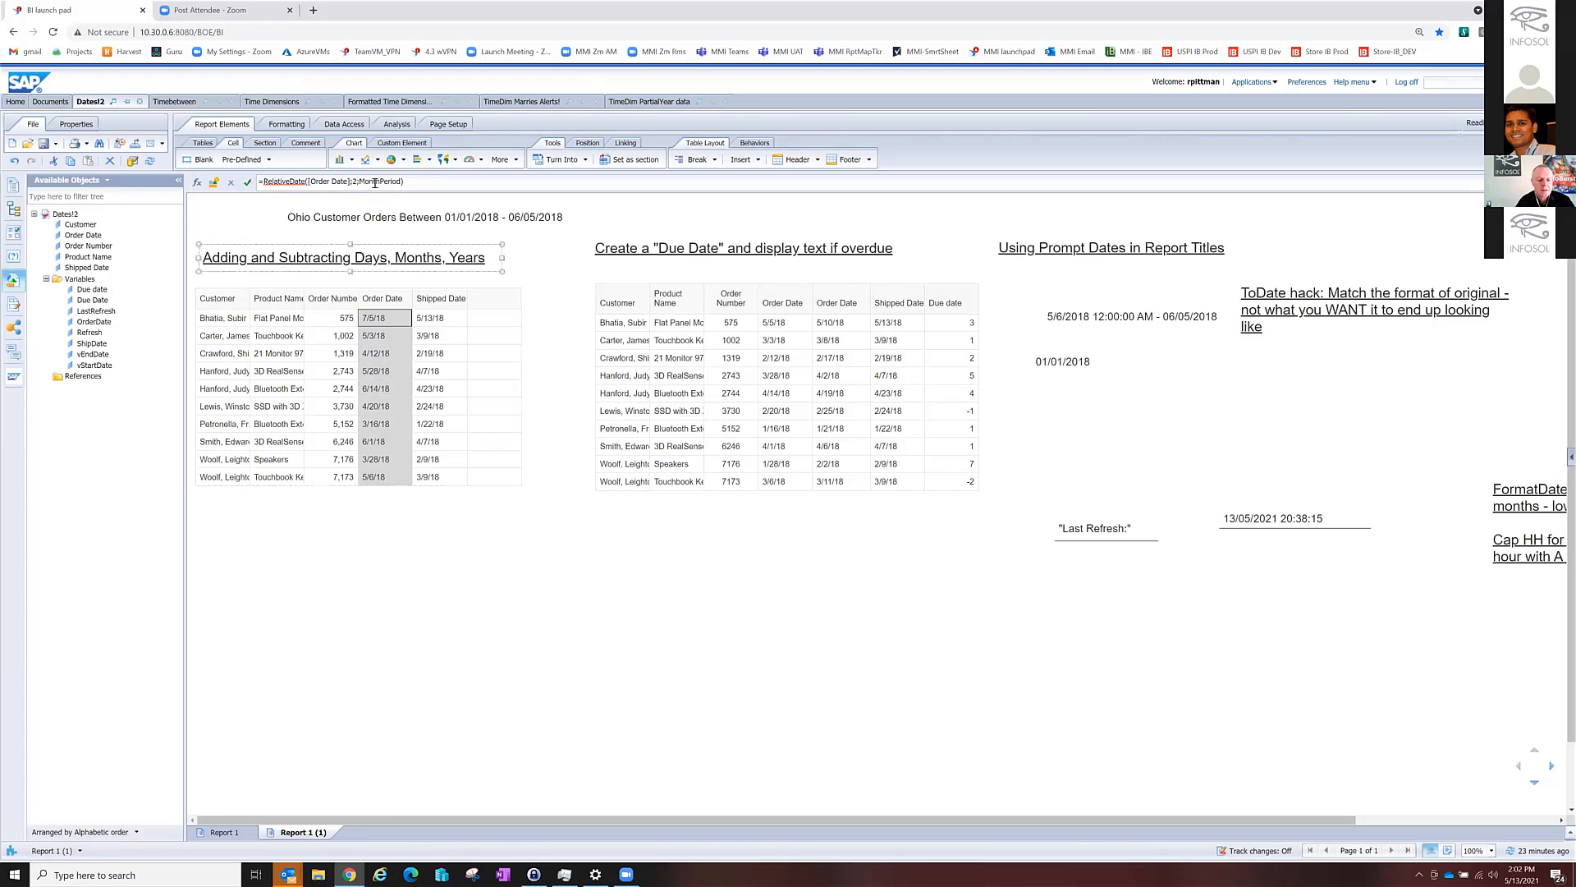
Close the Timebetween document, discarding its unsaved modifications, and reopen it from the Consultants subfolder in design mode.
left_click(175, 102)
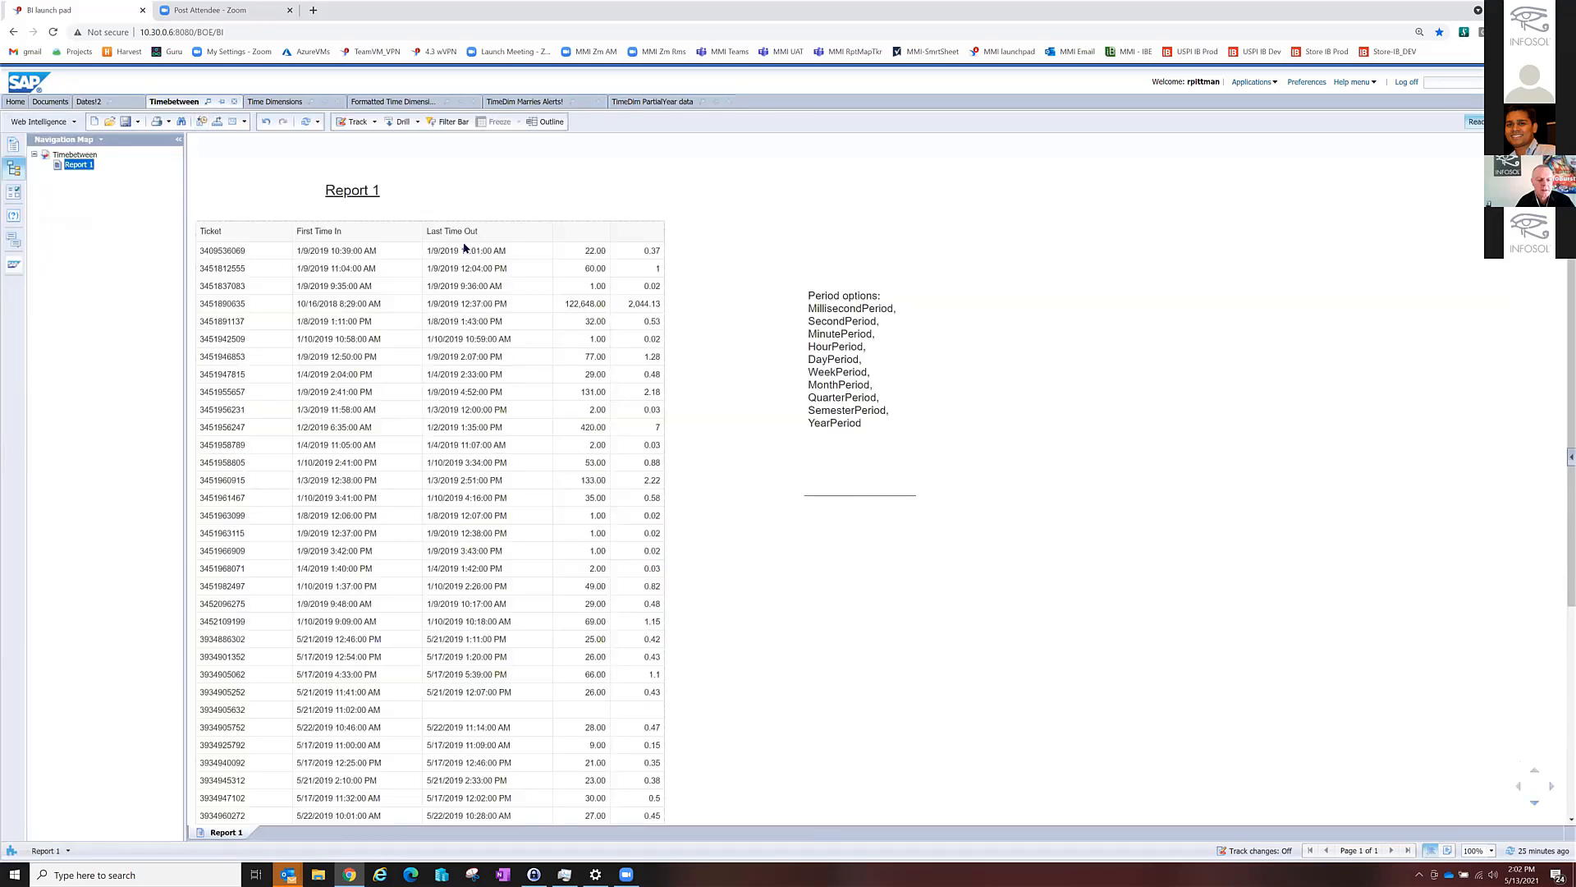
left_click(594, 248)
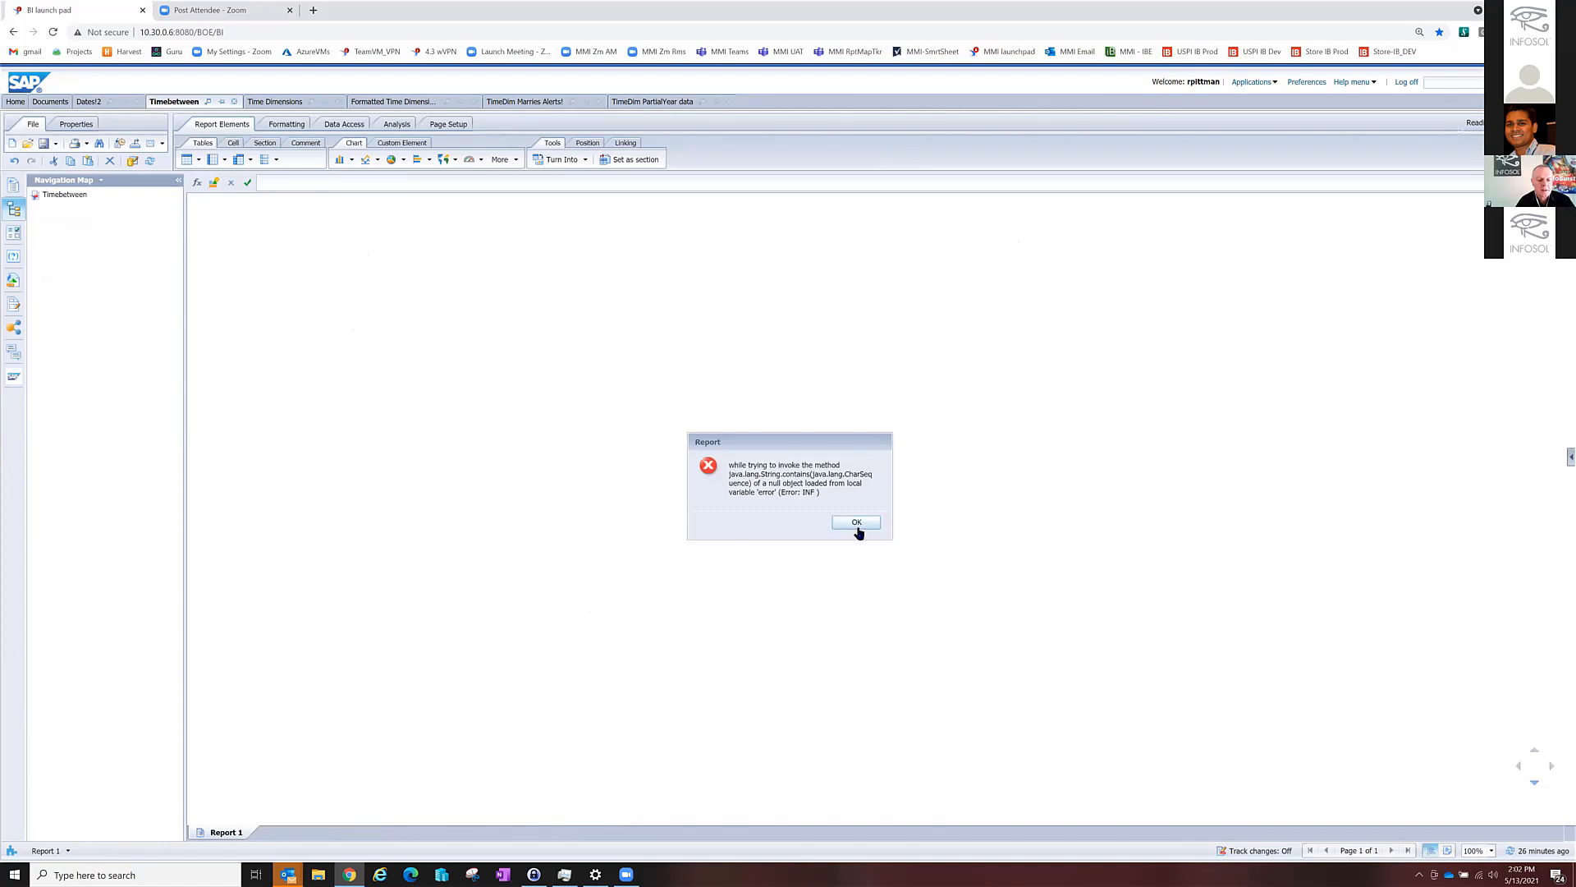
left_click(857, 523)
left_click(862, 522)
left_click(35, 104)
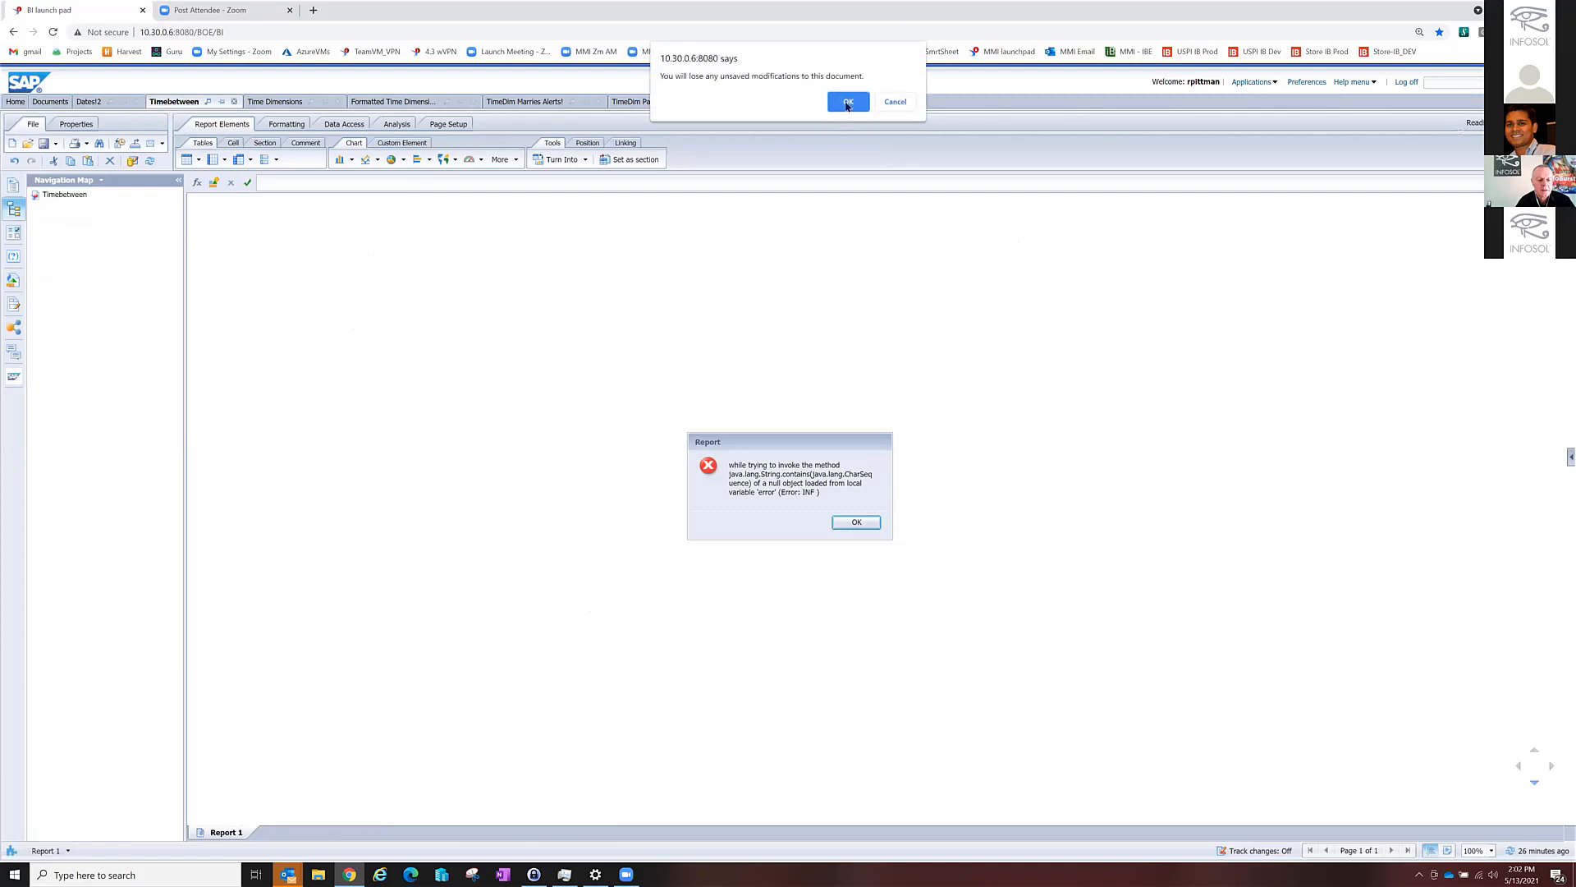
key("Return")
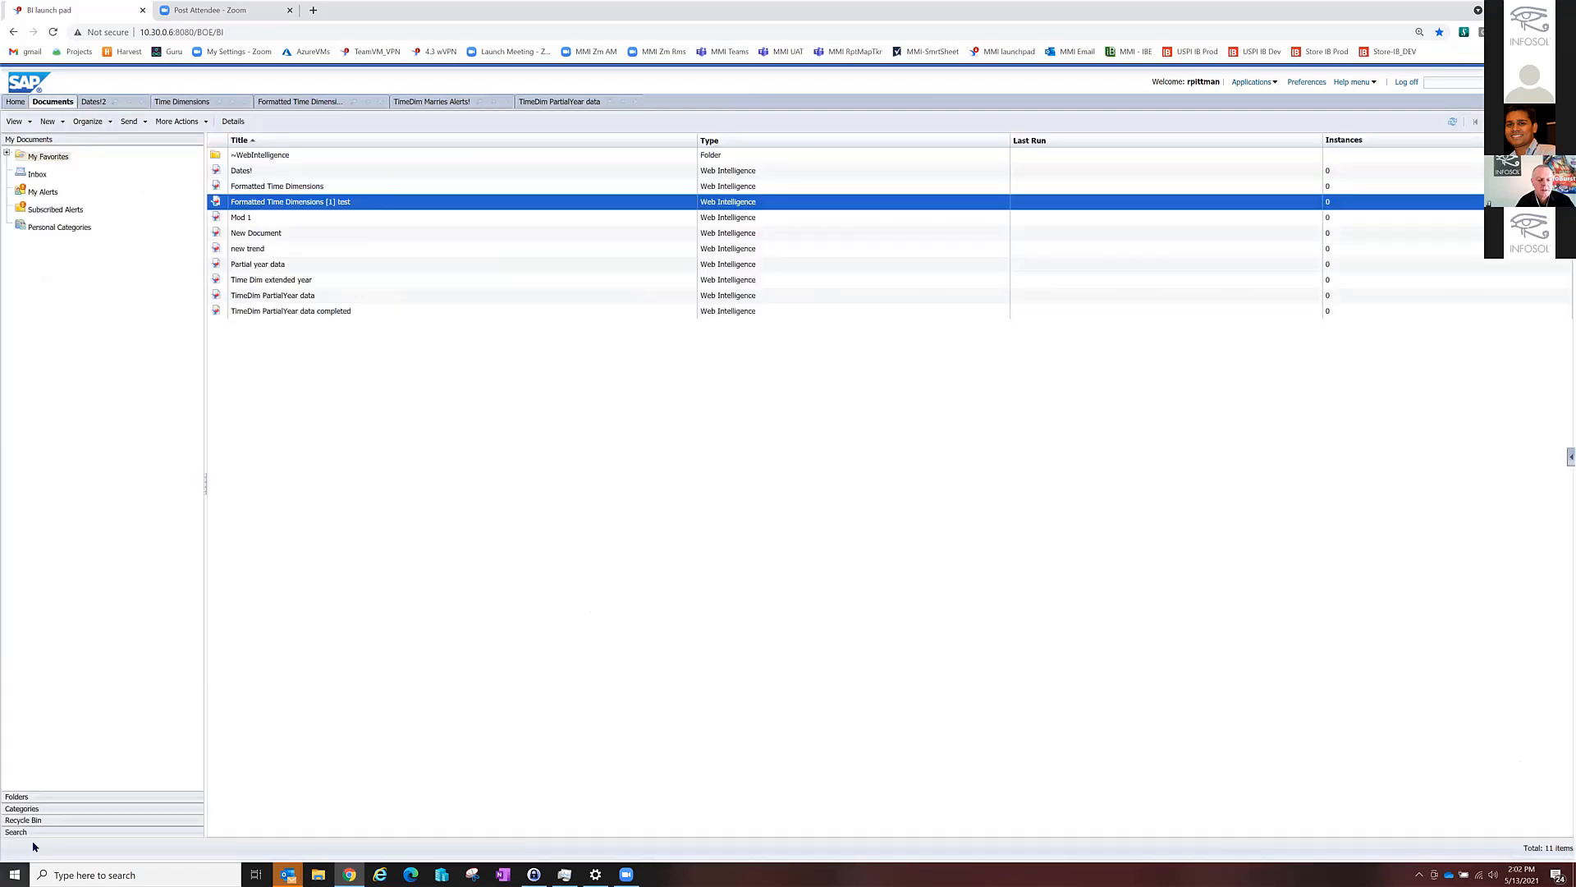
left_click(69, 797)
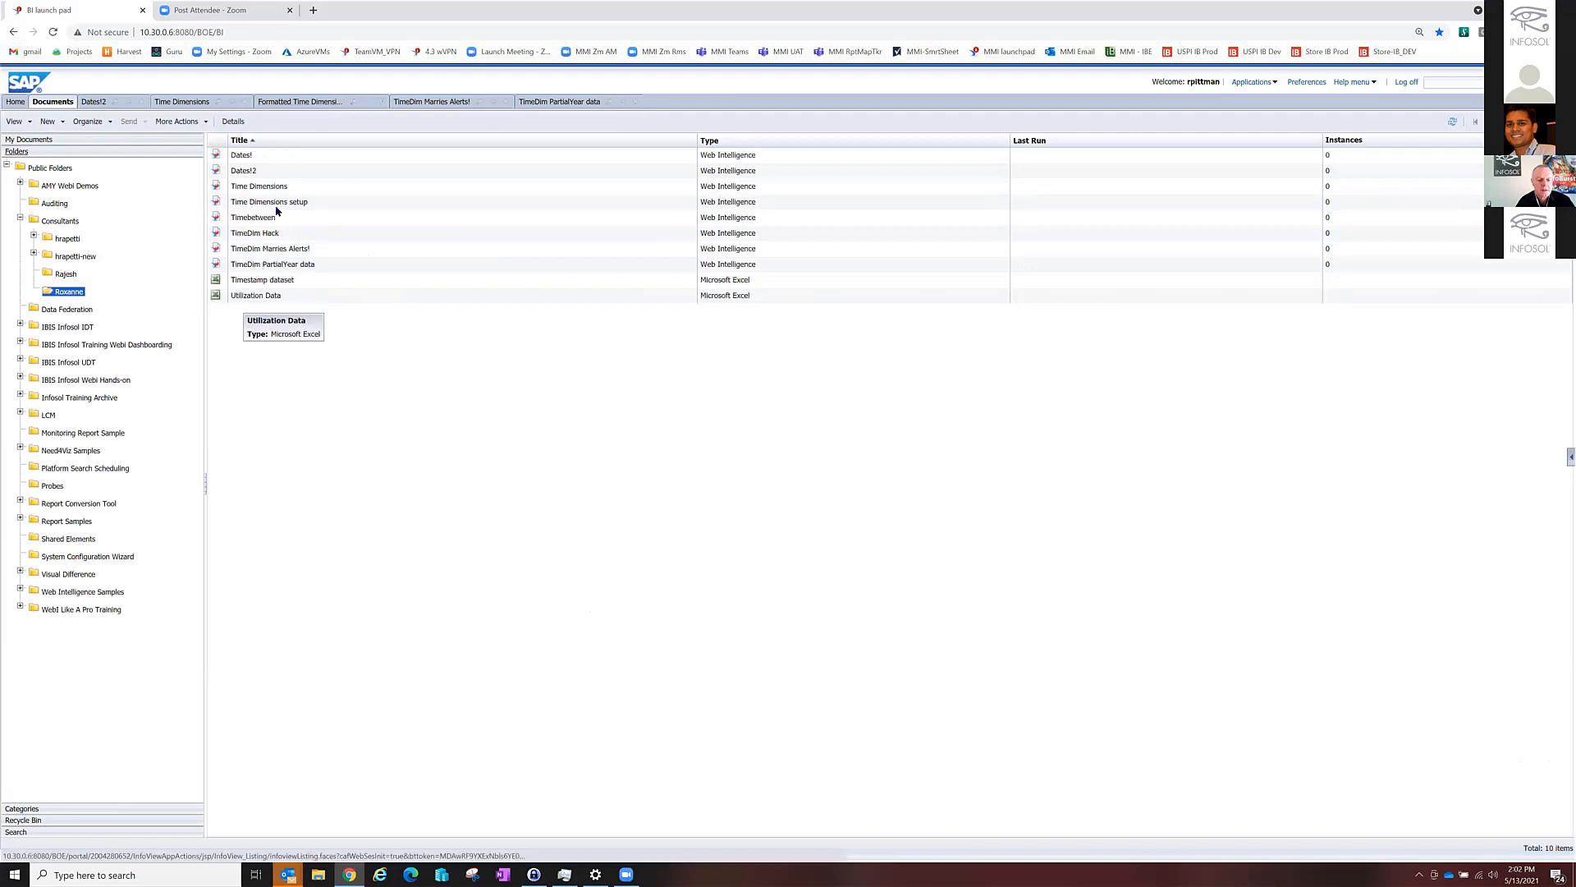
double_click(257, 217)
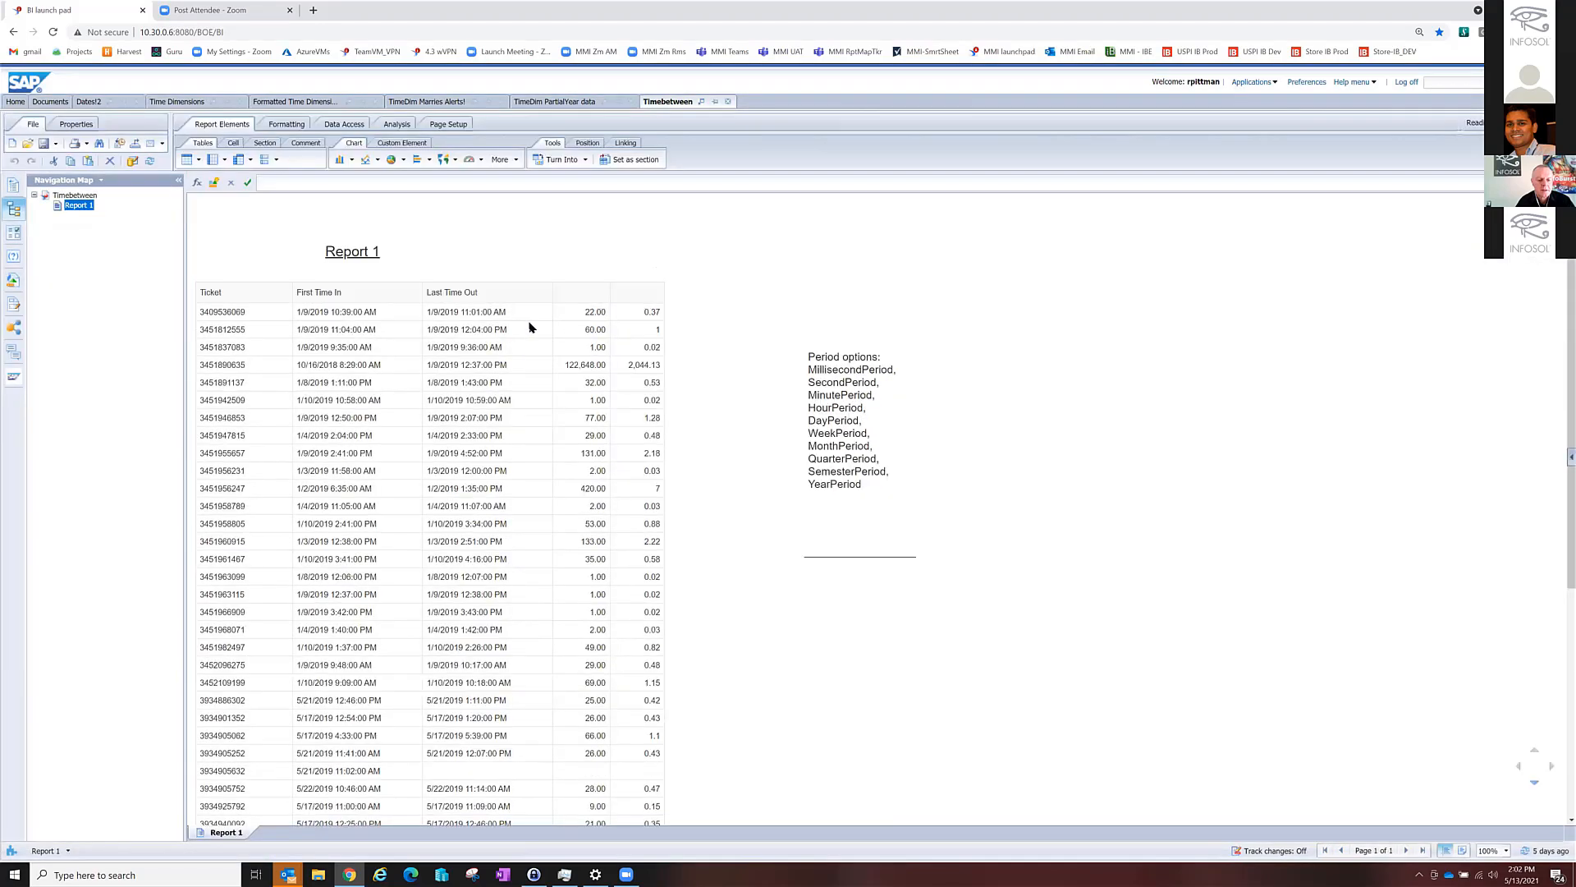
Review the formulas of both time-difference columns and change the first one's period to HourPeriod.
left_click(588, 313)
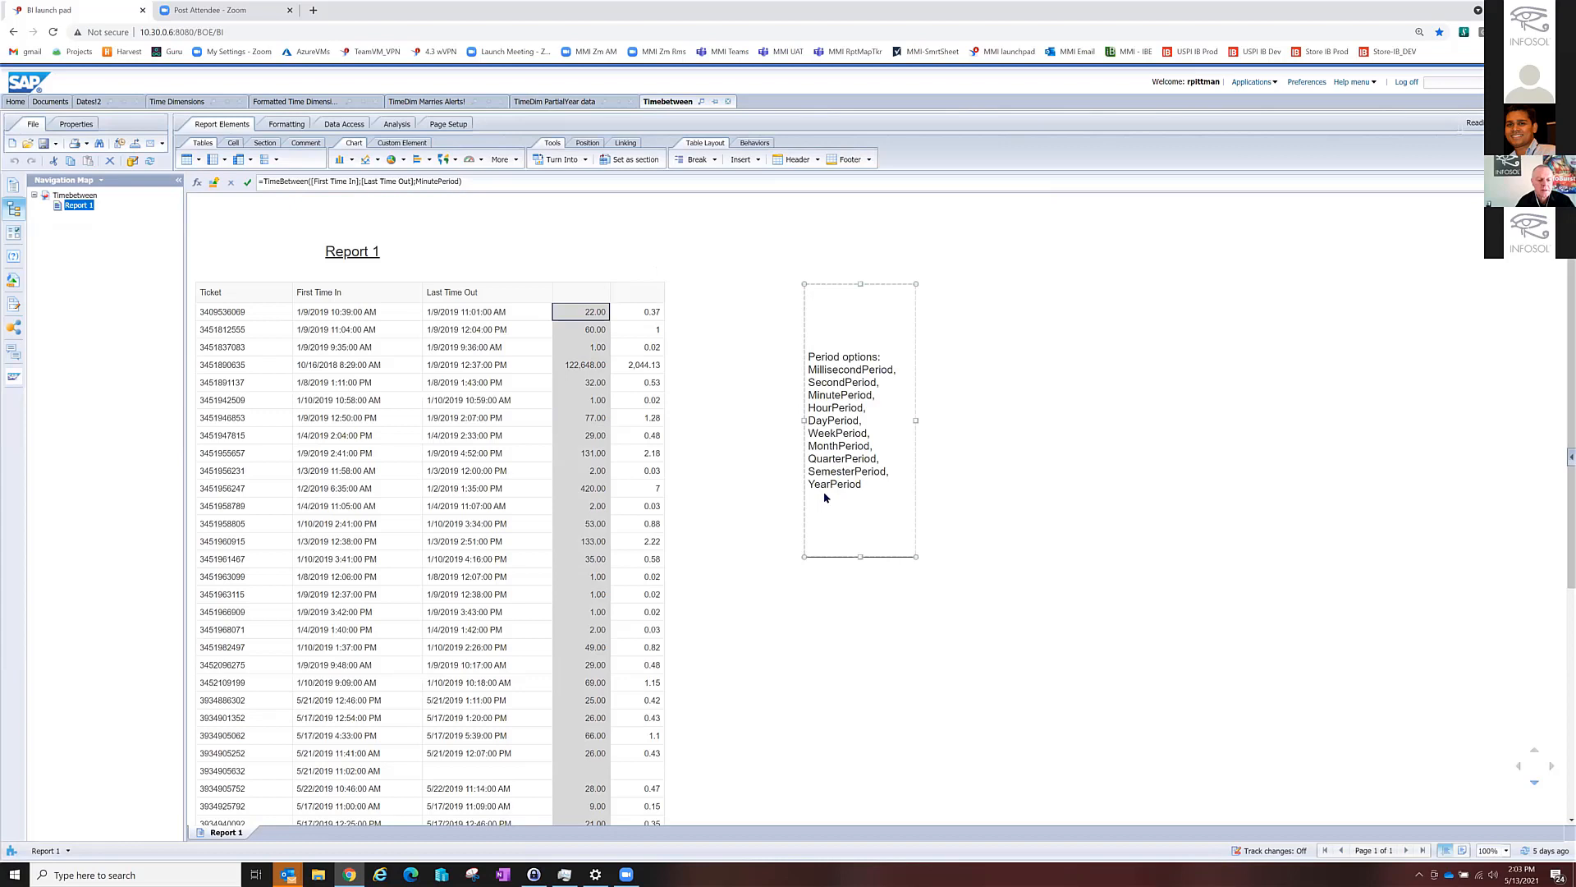
left_click(1034, 515)
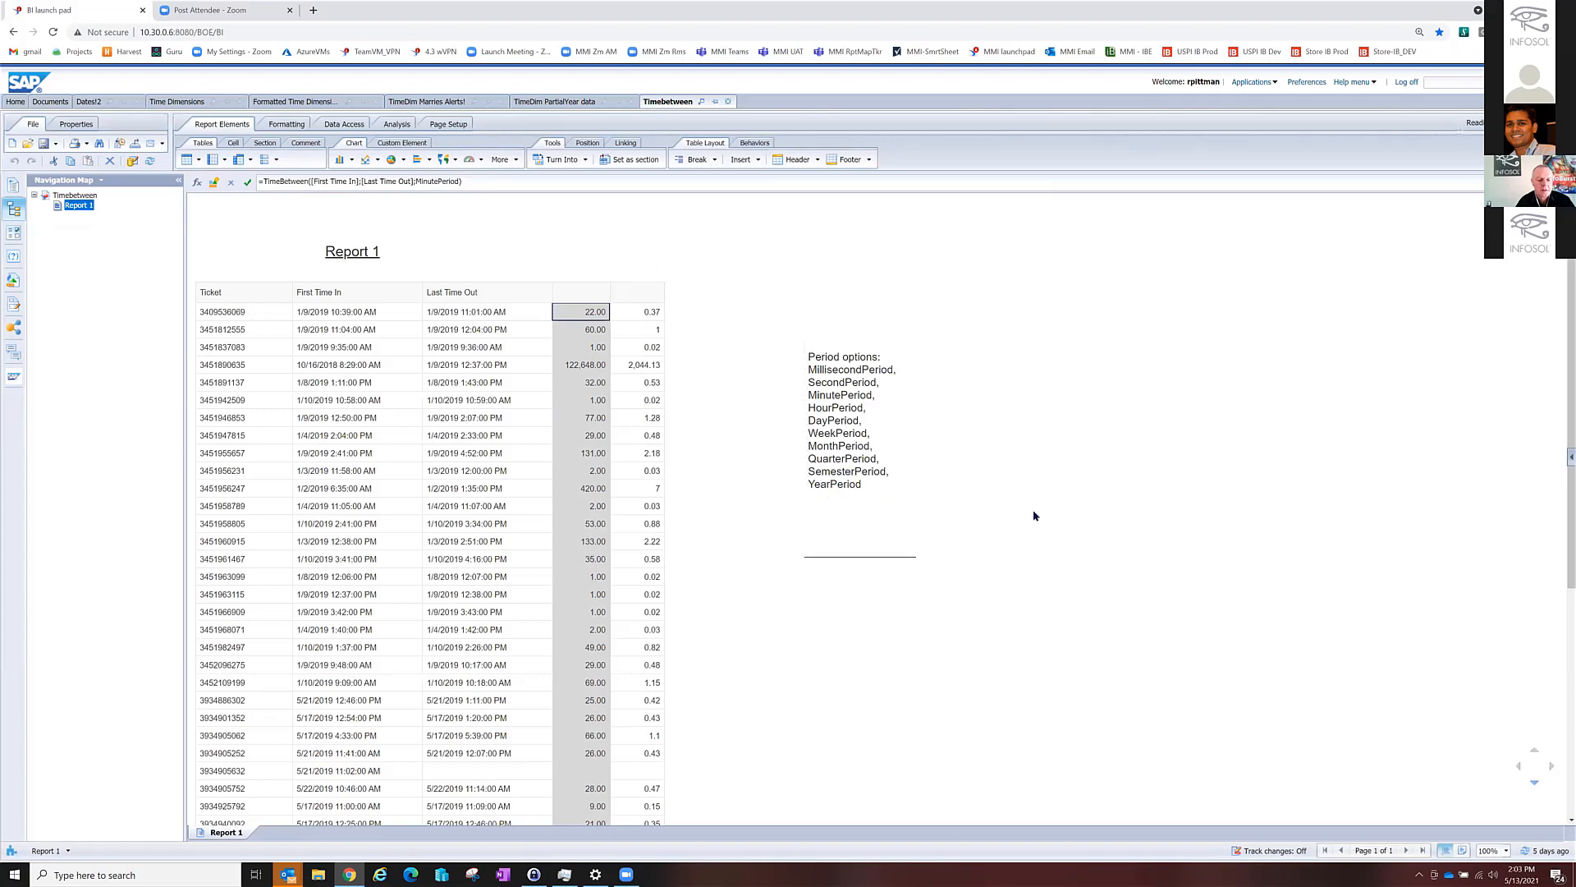
left_click(641, 320)
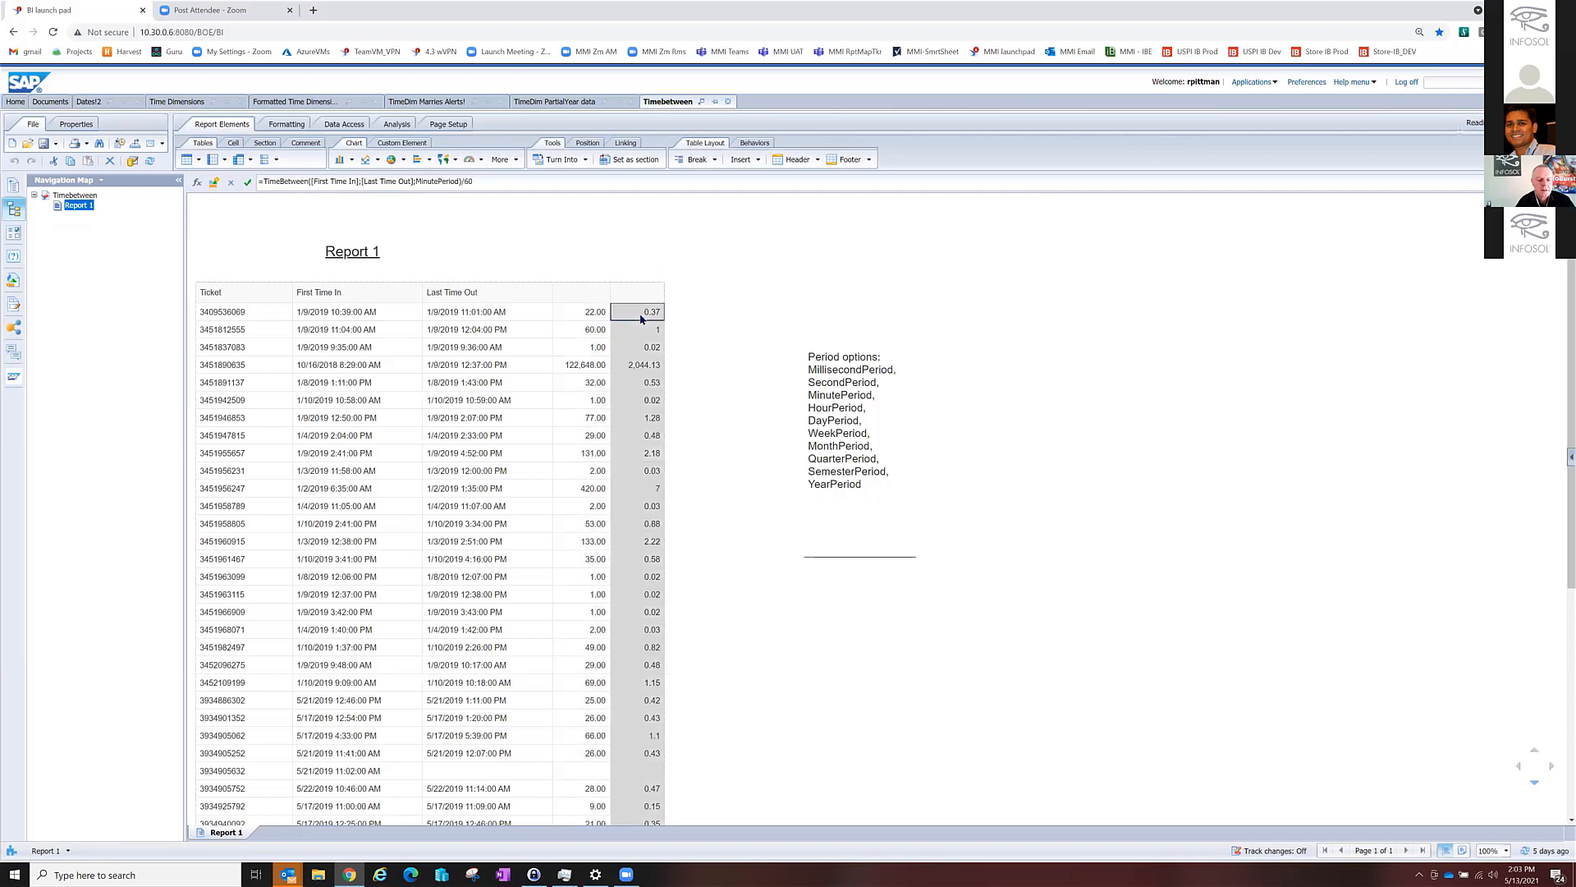
left_click(597, 314)
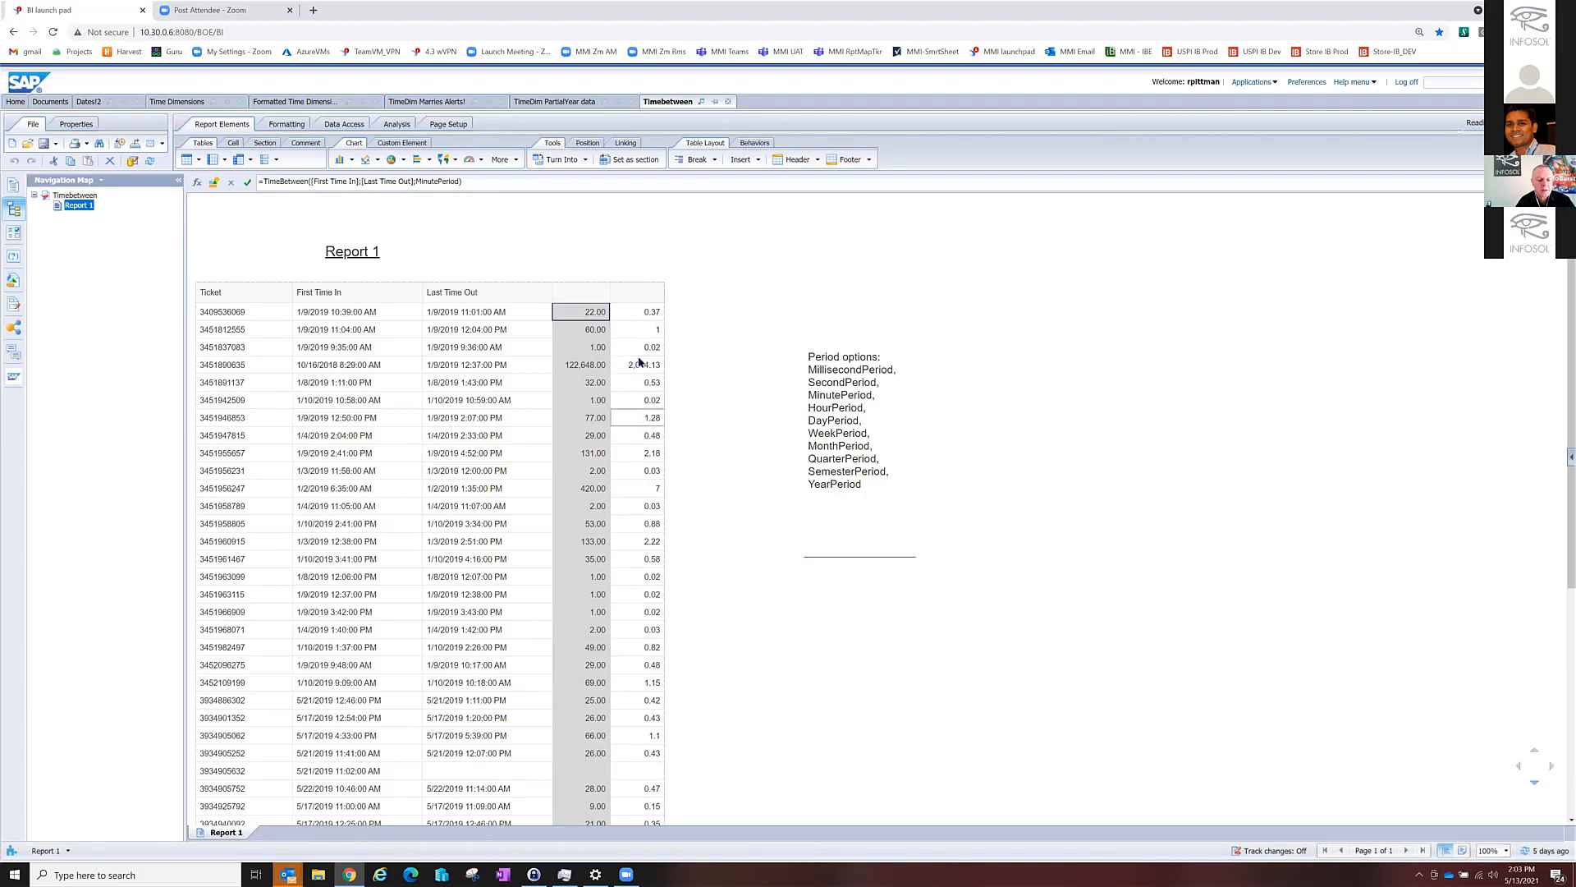
left_click(428, 182)
left_click_drag(438, 183, 417, 182)
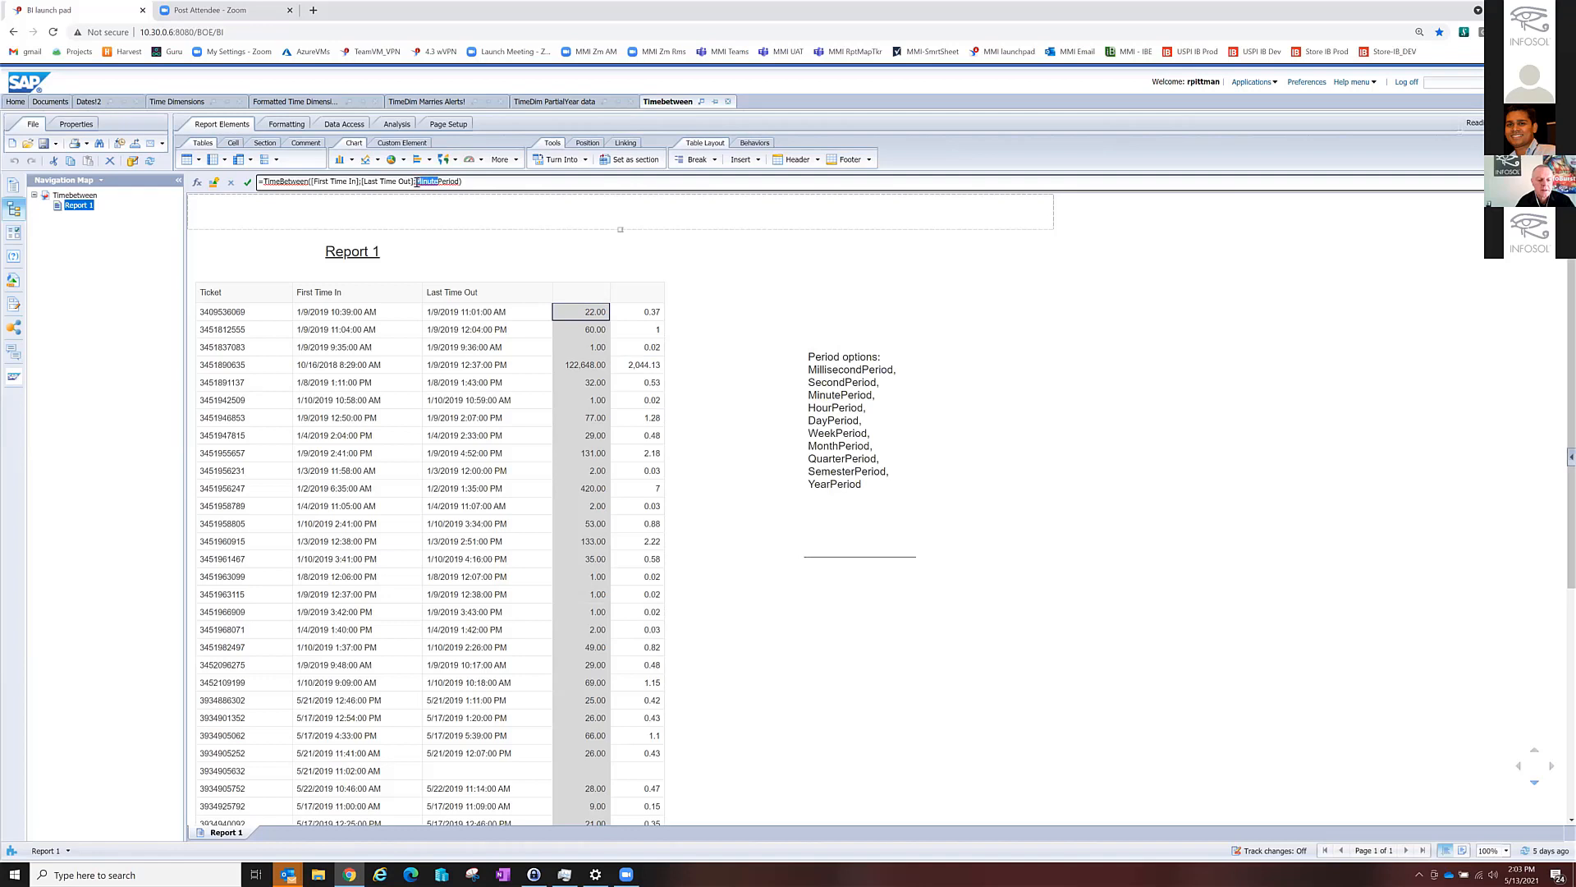
type("Hour")
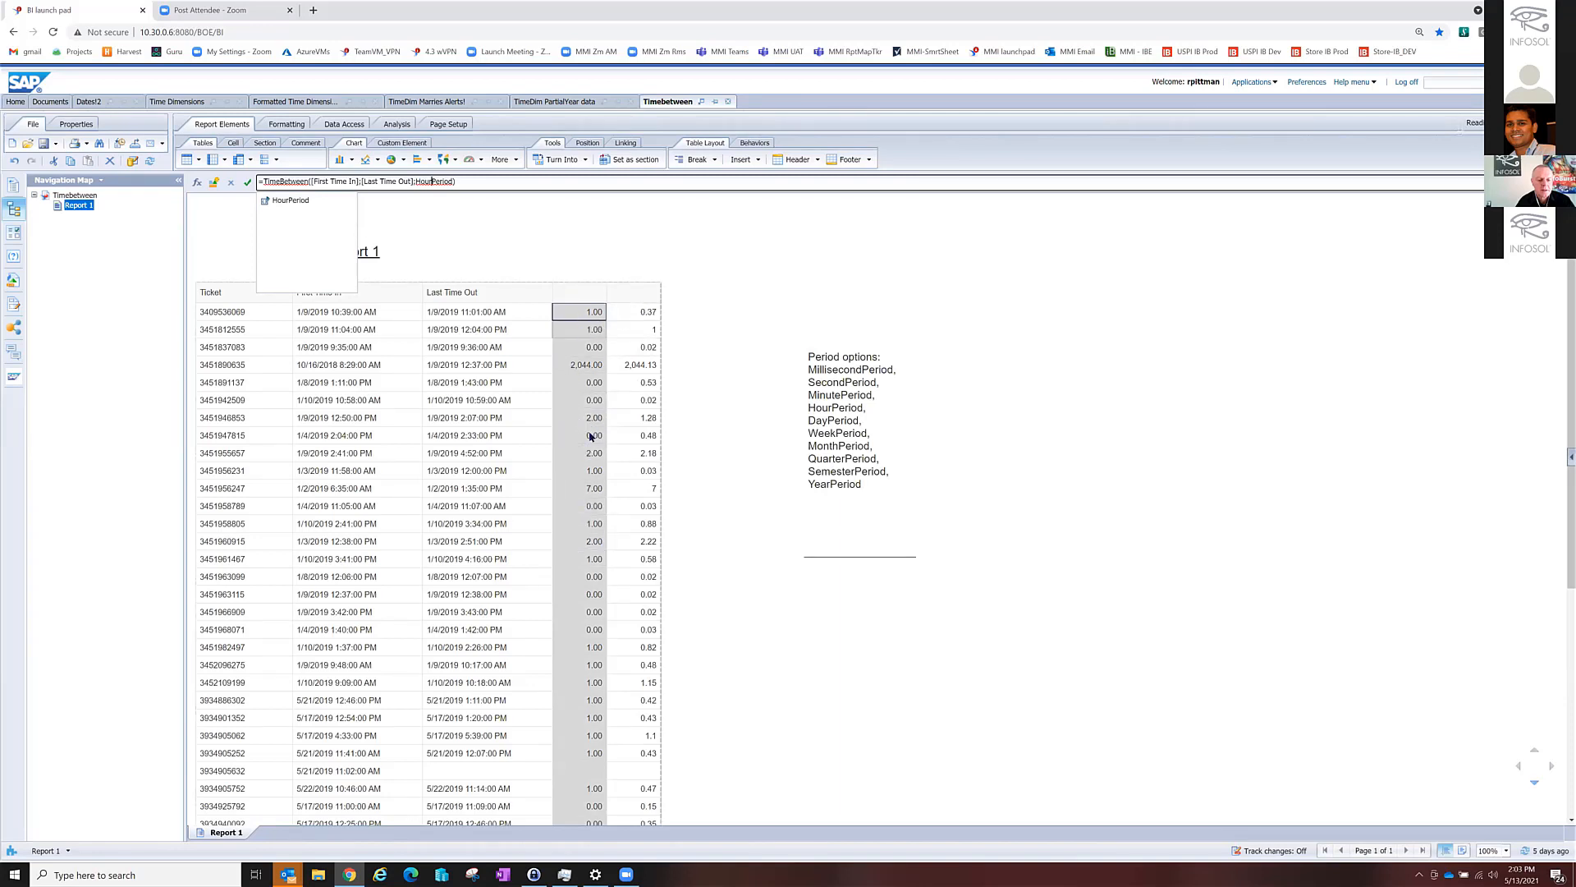
Set the period in the first time-difference column's TimeBetween formula back to MinutePeriod.
left_click(642, 316)
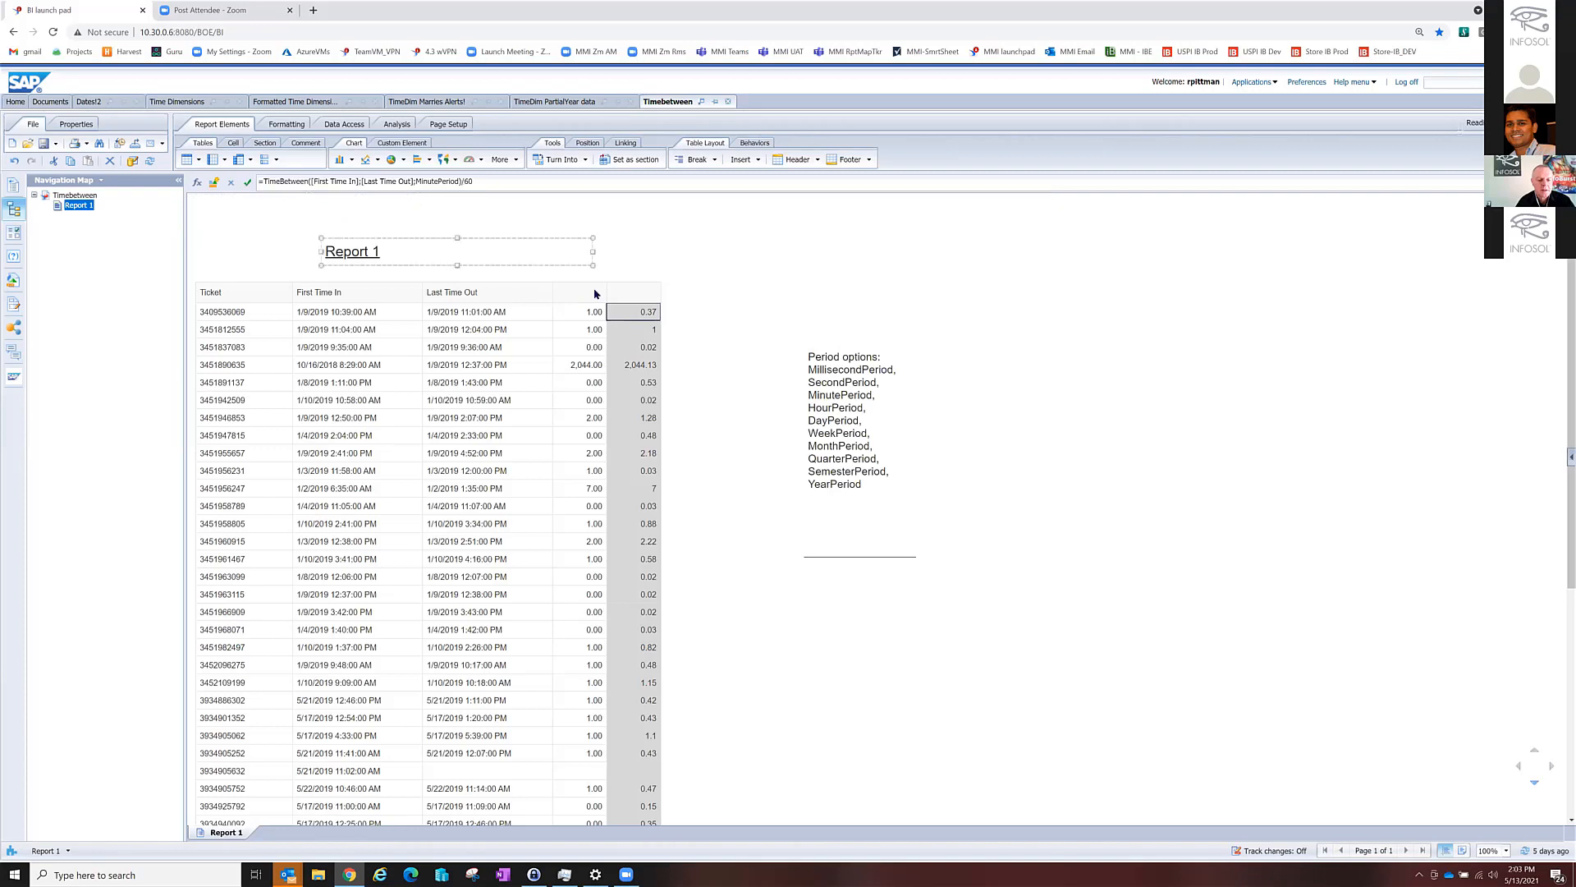
left_click(581, 312)
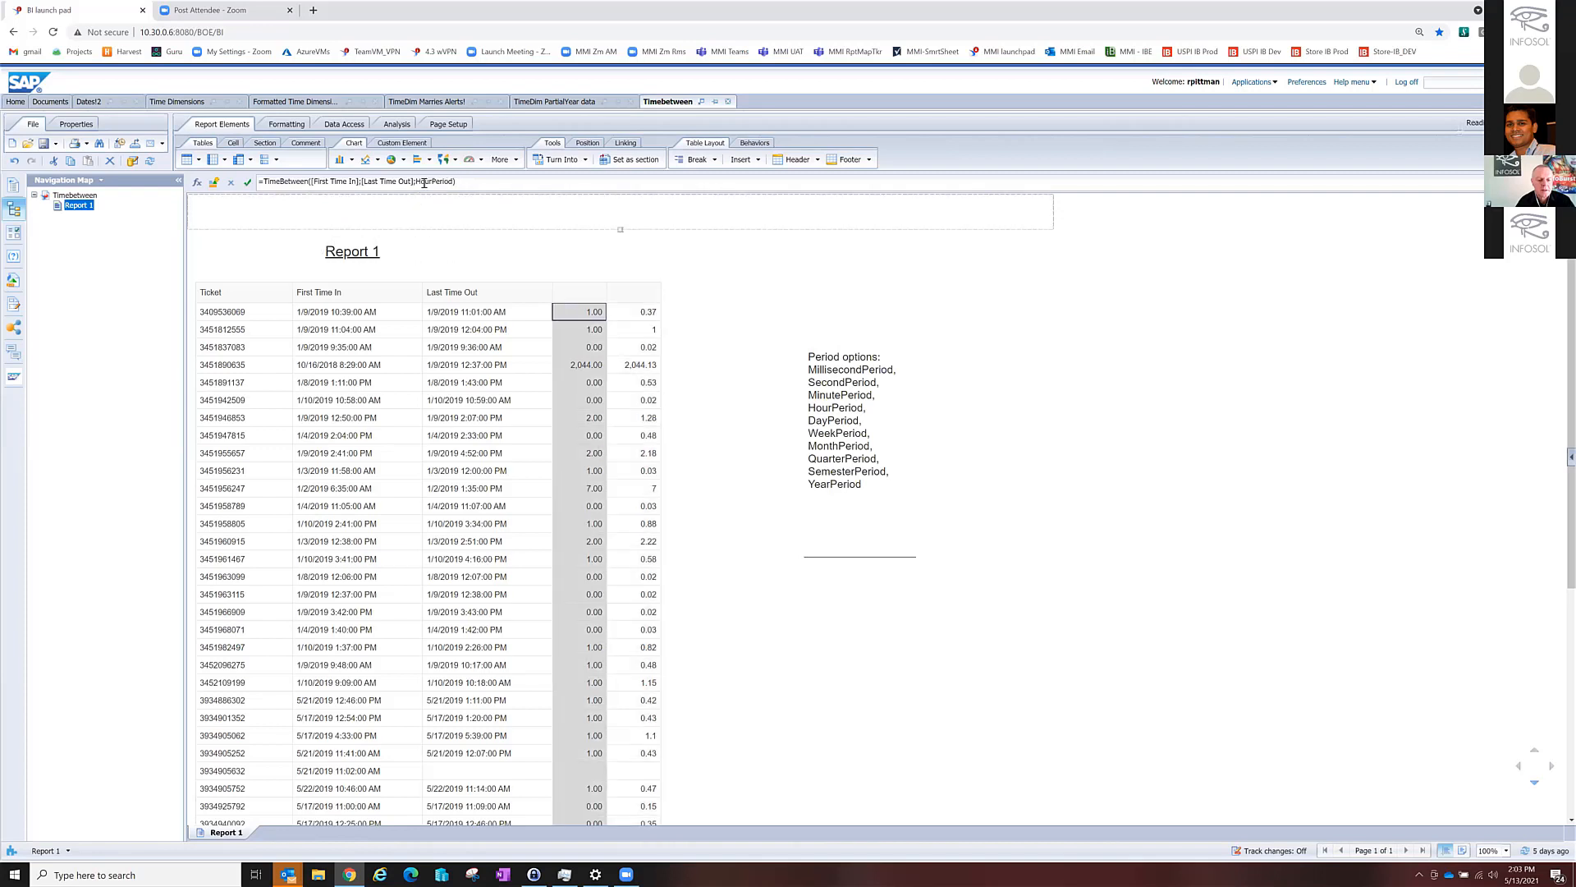
left_click(431, 181)
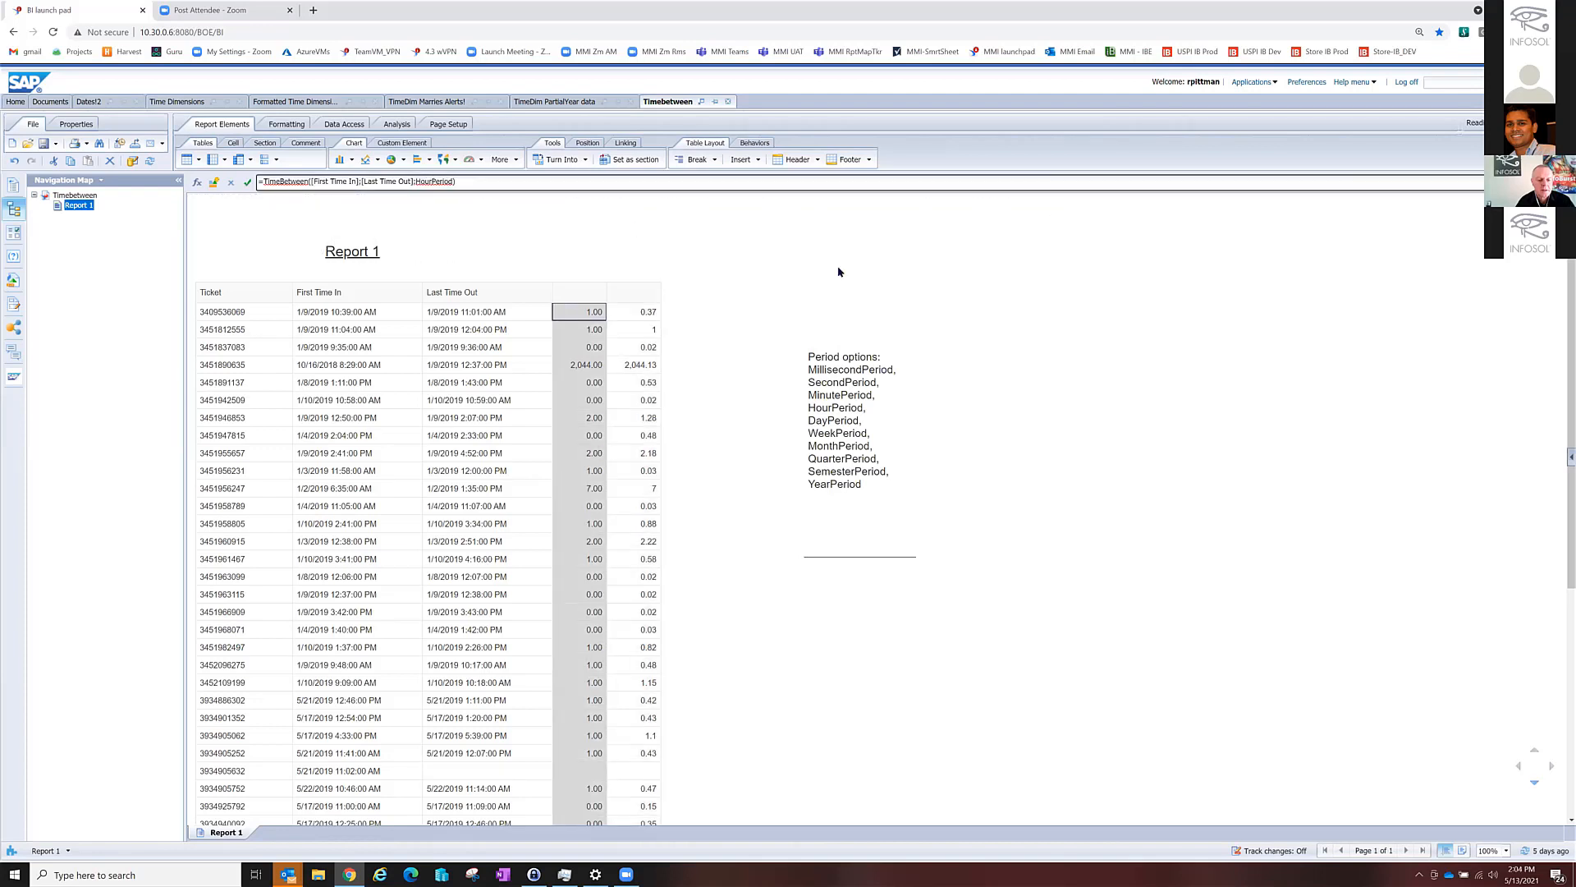
key("BackSpace")
key("BackSpace")
key("BackSpace")
key("BackSpace")
type("Minute")
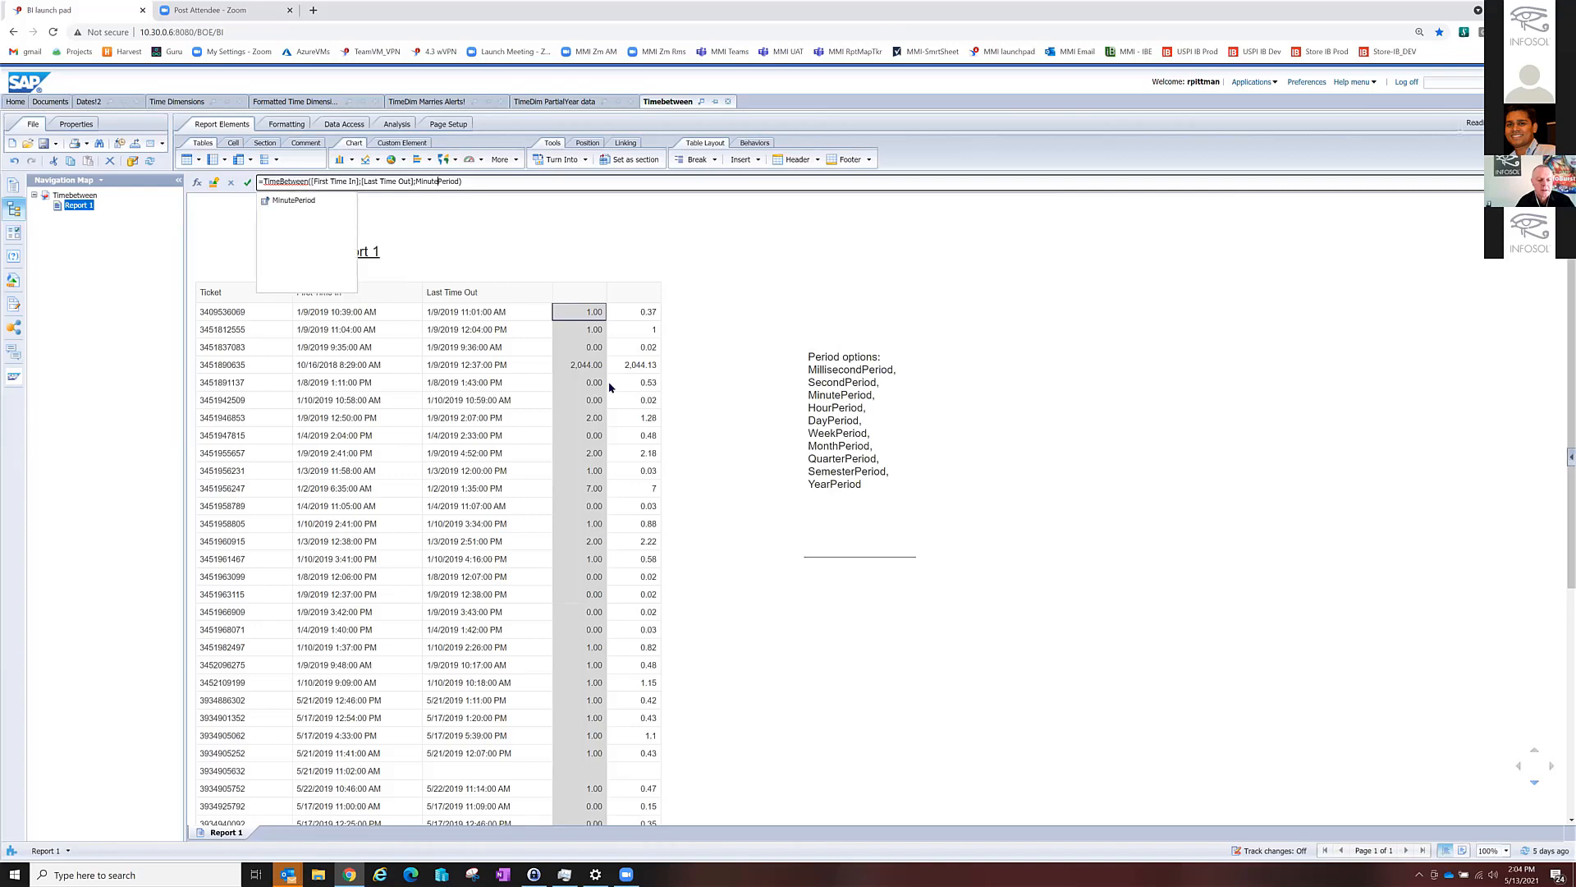
key("Return")
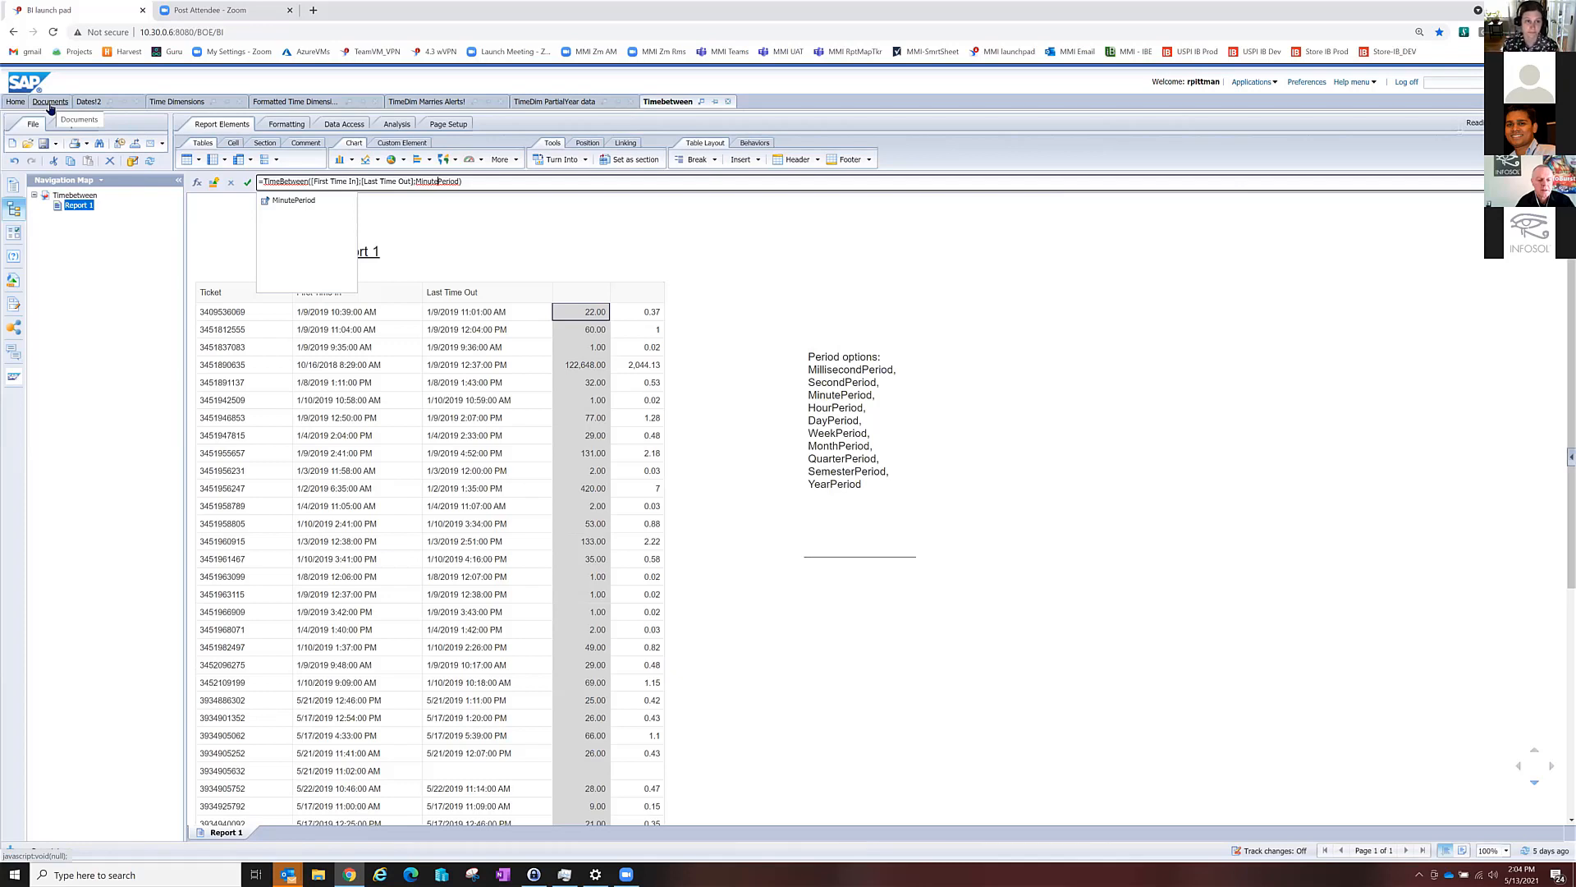
Return to the document list of the Consultants subfolder.
left_click(50, 105)
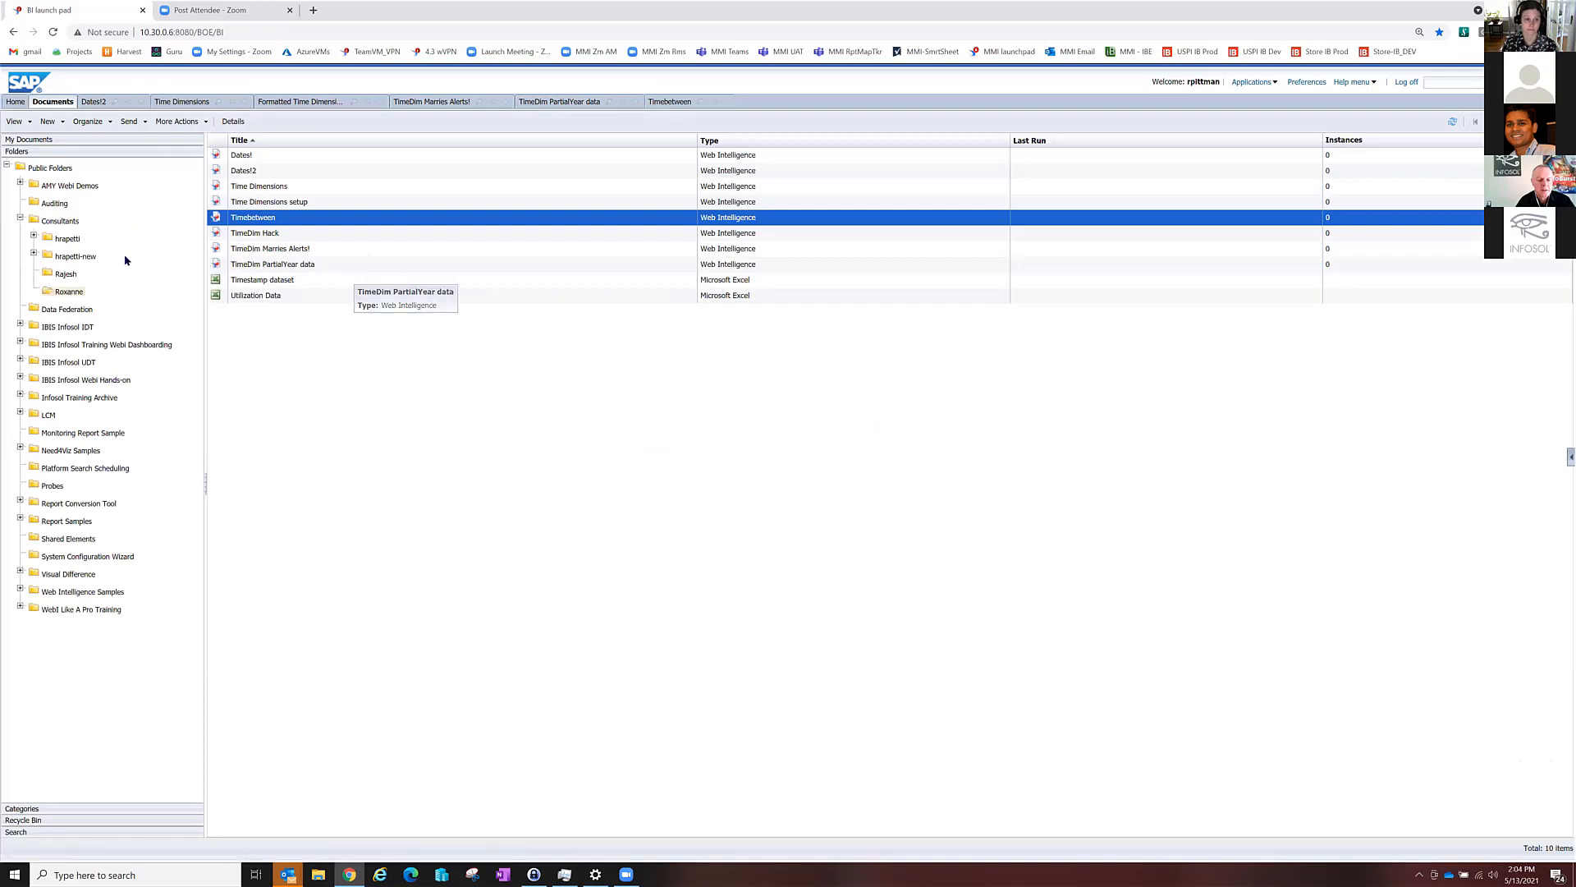